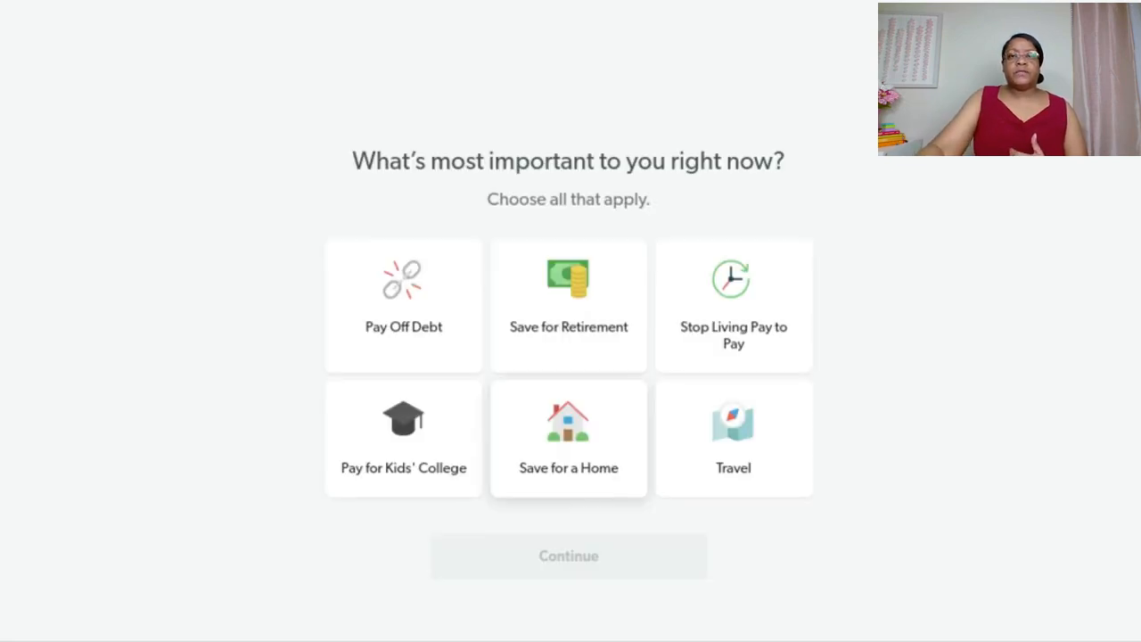
- Choose Pay Off Debt as the money goal and I Rent as the personal situation in the setup questionnaire
{"action": "left_click", "coordinate": [423, 308]}
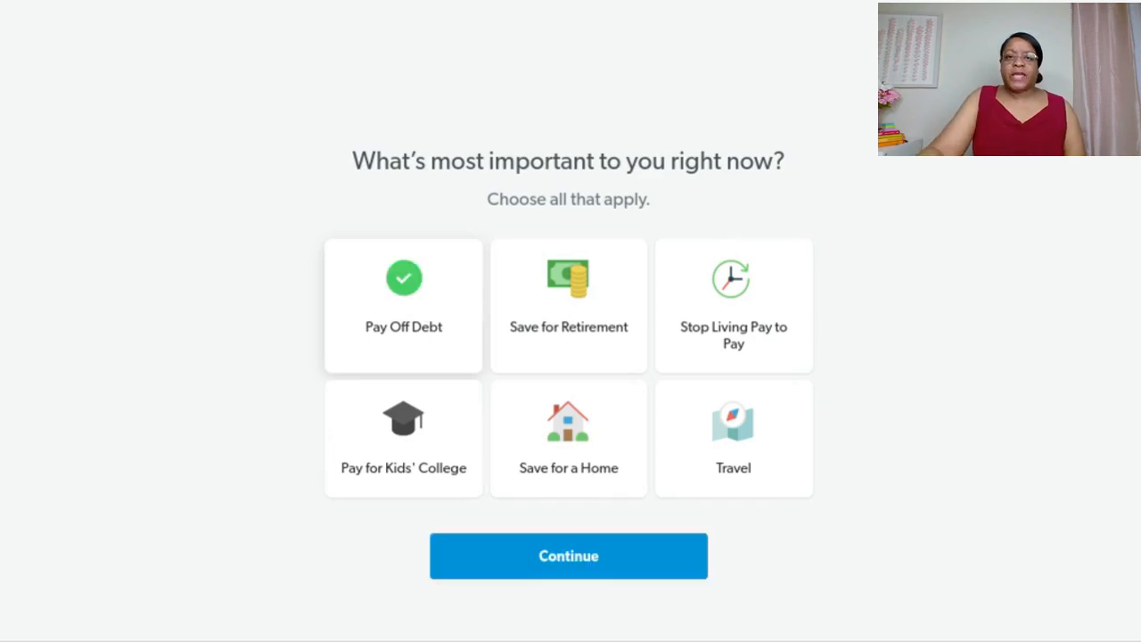
{"action": "left_click", "coordinate": [638, 562]}
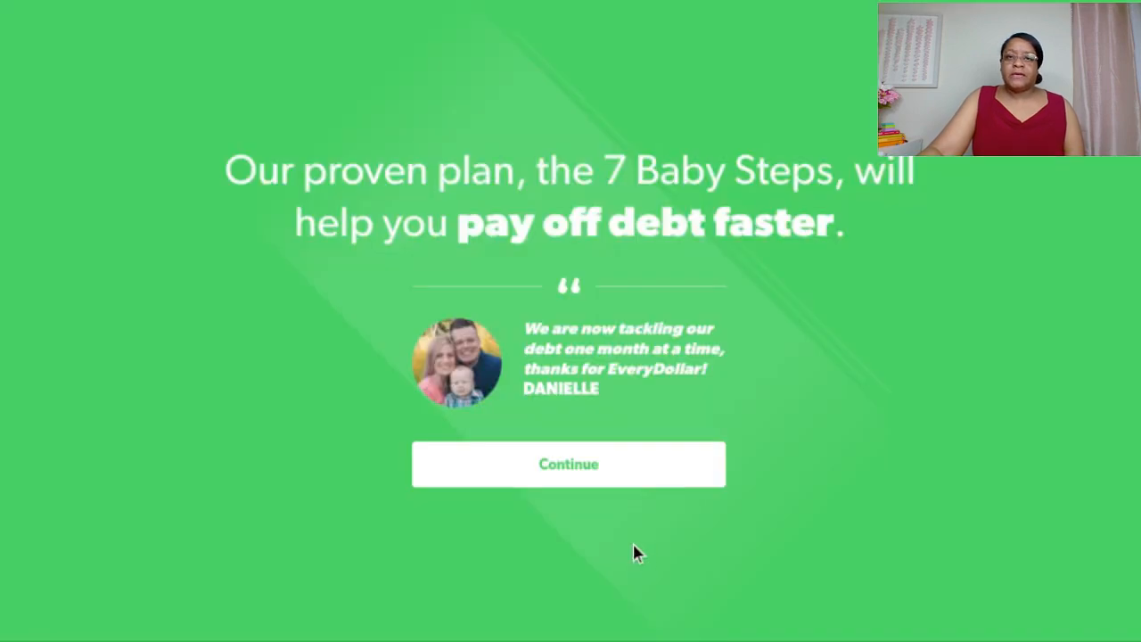
{"action": "left_click", "coordinate": [578, 479]}
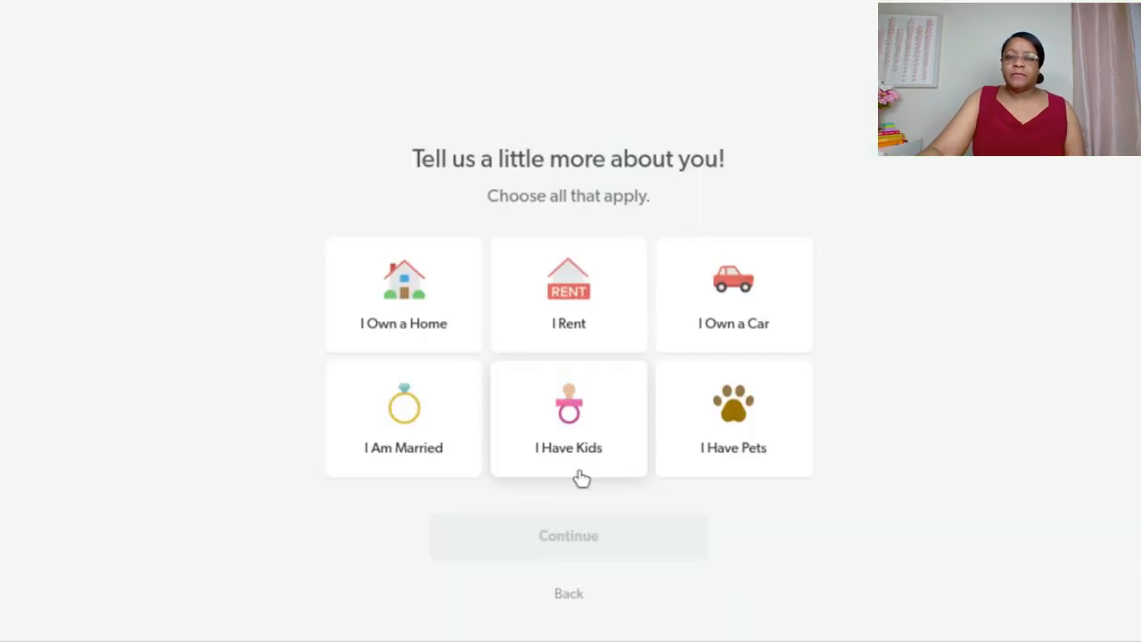
{"action": "left_click", "coordinate": [580, 316]}
{"action": "left_click", "coordinate": [581, 531]}
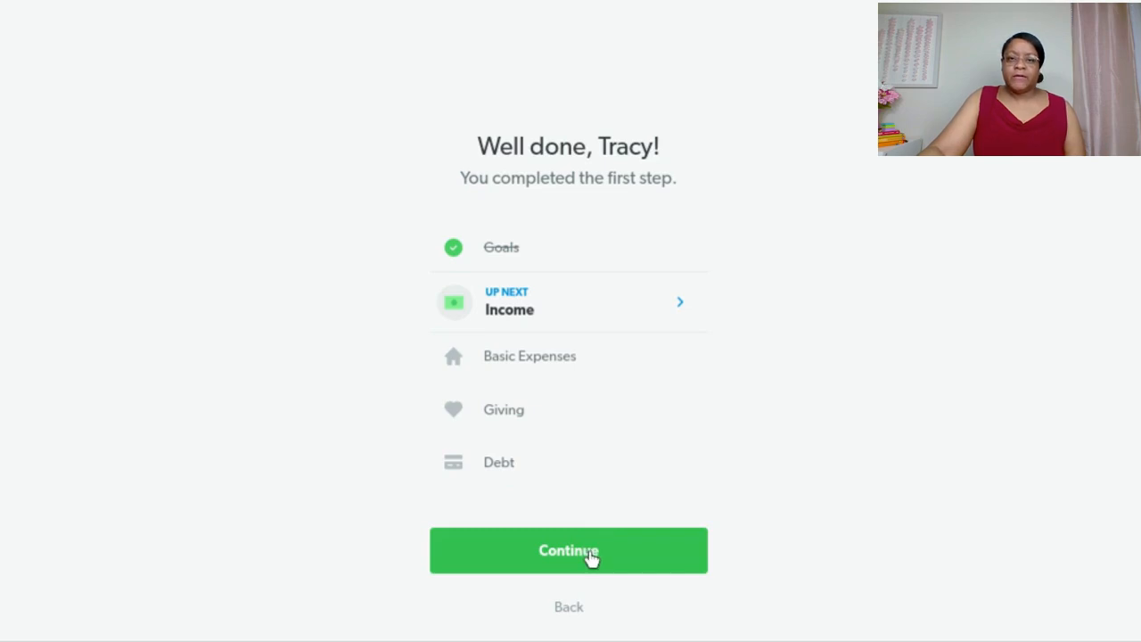
- Go through the income setup section, leaving both planned paycheck amounts at $0.00
{"action": "left_click", "coordinate": [591, 556]}
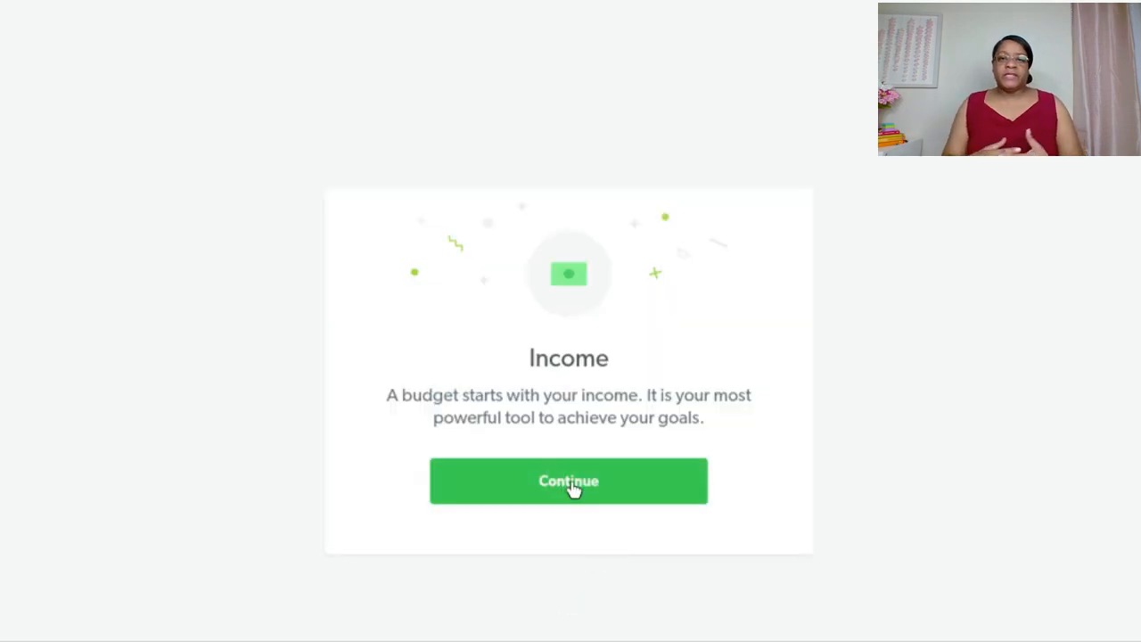
{"action": "left_click", "coordinate": [572, 489]}
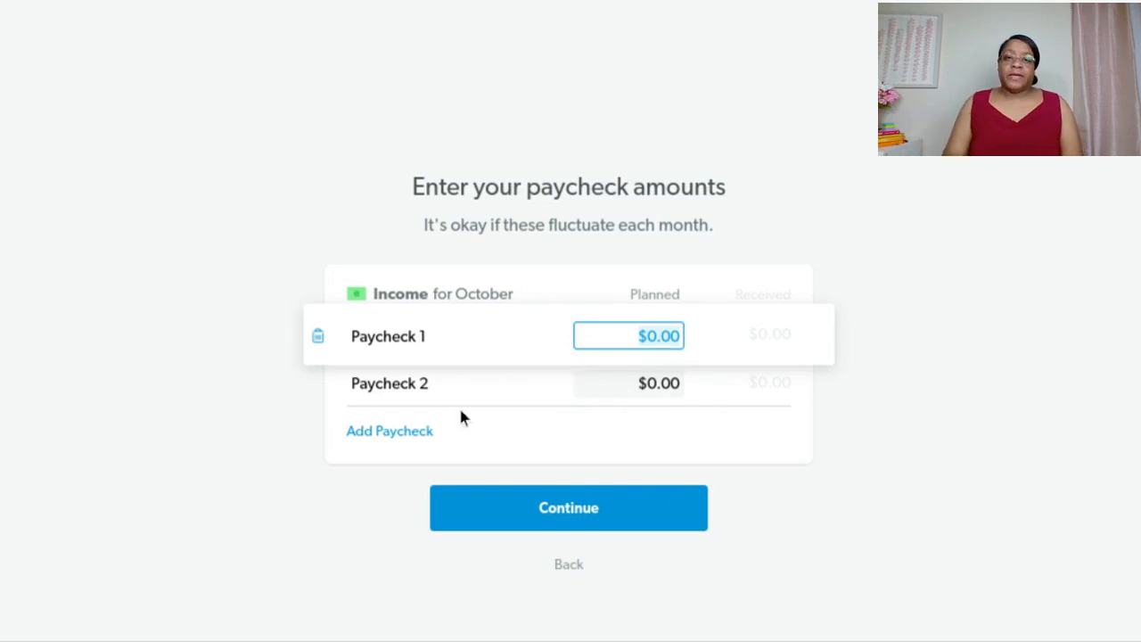
{"action": "left_click", "coordinate": [593, 522]}
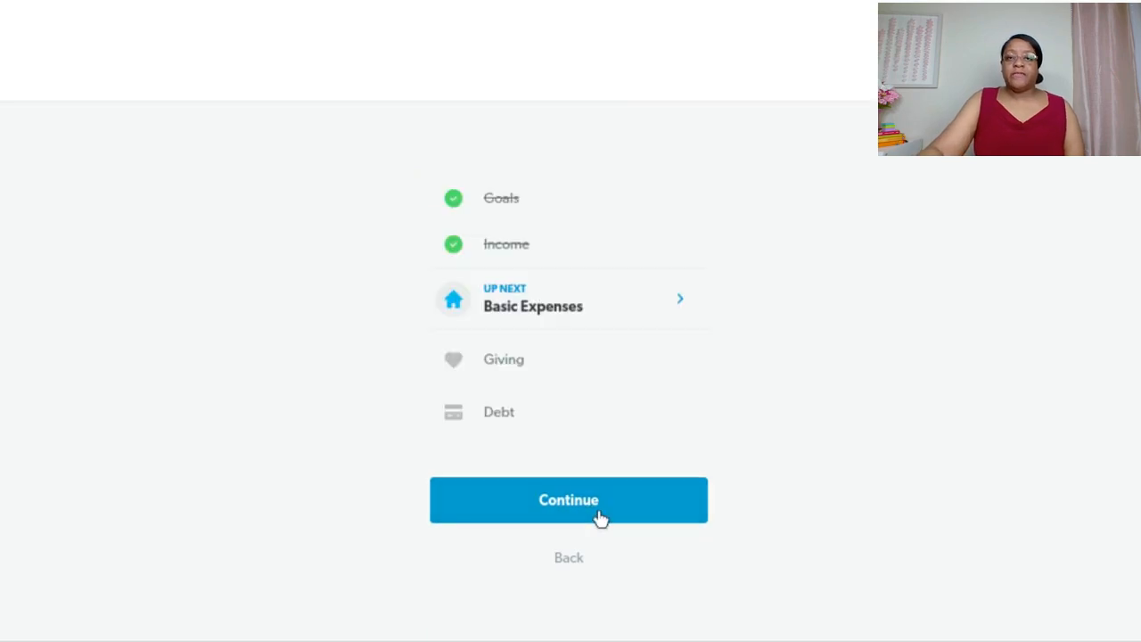
- Go through all the basic expenses setup pages, from housing to personal, without entering any planned amounts
{"action": "left_click", "coordinate": [600, 518]}
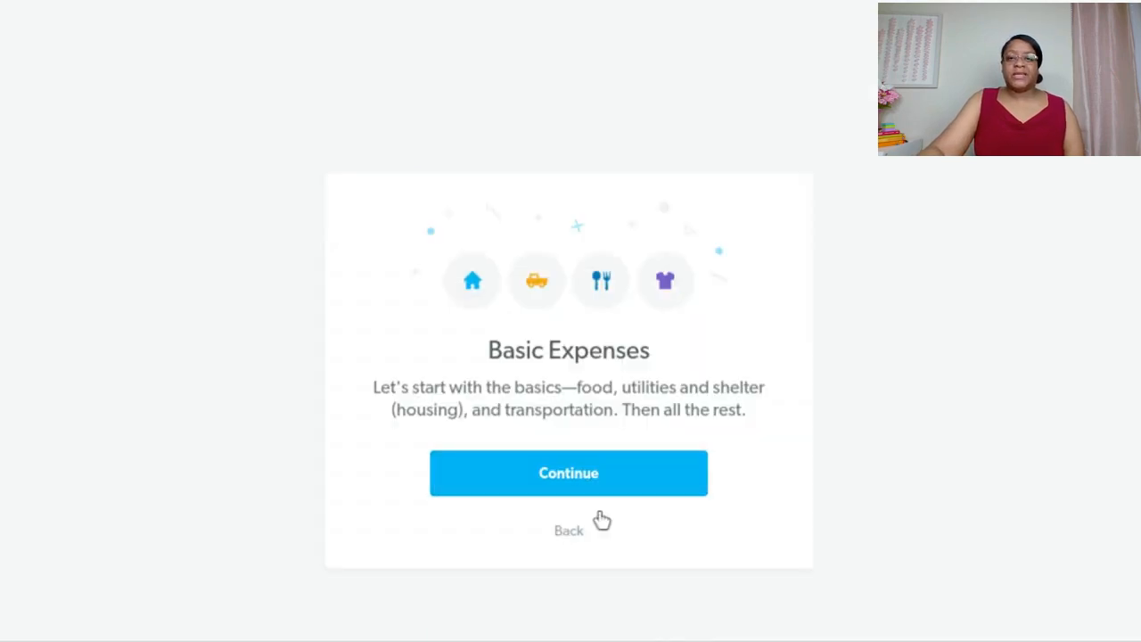
{"action": "left_click", "coordinate": [572, 498]}
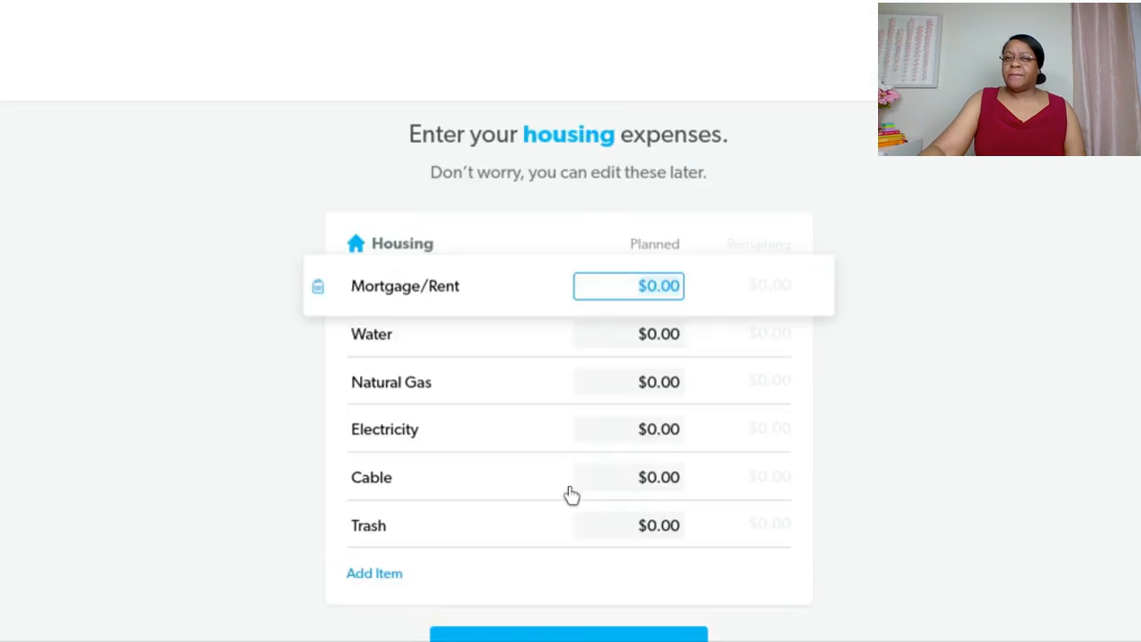
{"action": "scroll", "coordinate": [572, 495], "scroll_direction": "down", "scroll_amount": 1}
{"action": "scroll", "coordinate": [589, 569], "scroll_direction": "down", "scroll_amount": 1}
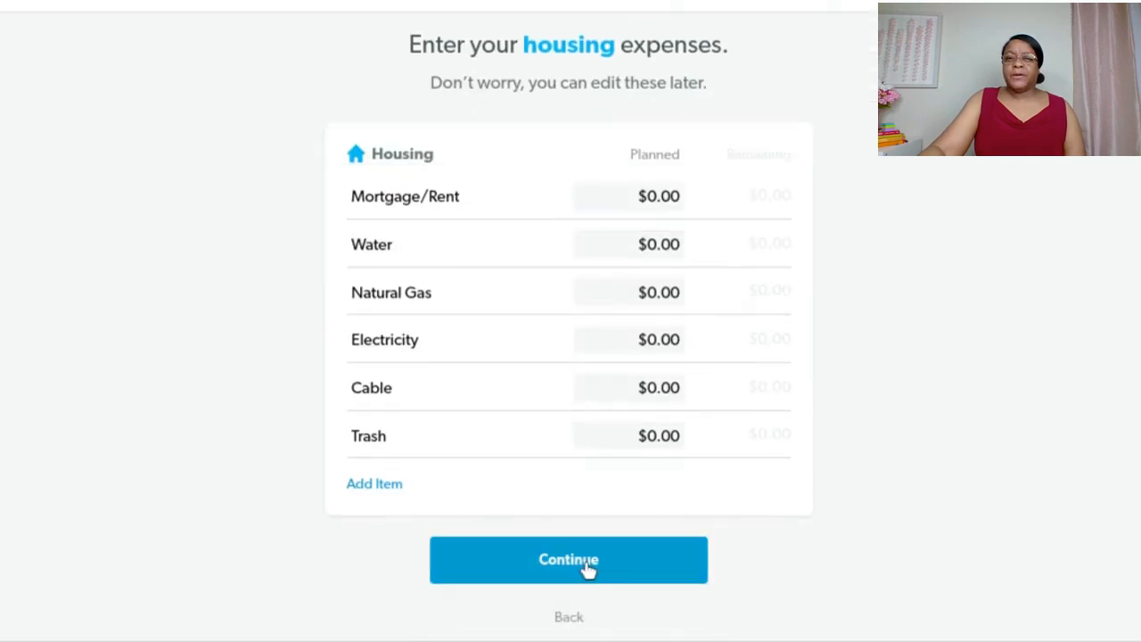
{"action": "left_click", "coordinate": [588, 563]}
{"action": "left_click", "coordinate": [579, 555]}
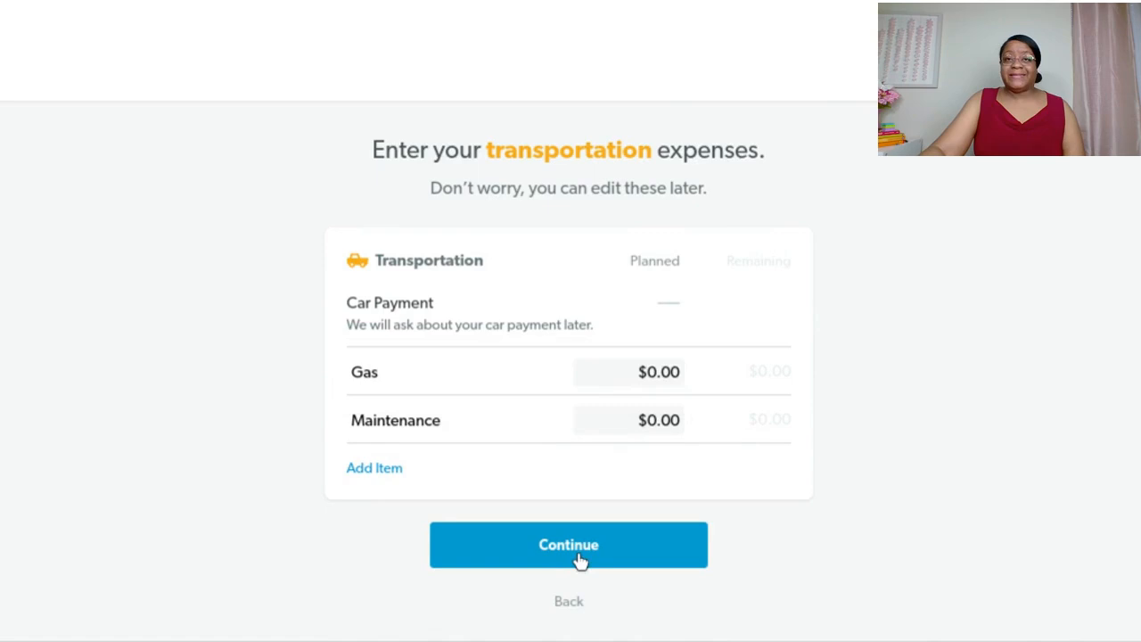
{"action": "left_click", "coordinate": [579, 557]}
{"action": "left_click", "coordinate": [570, 529]}
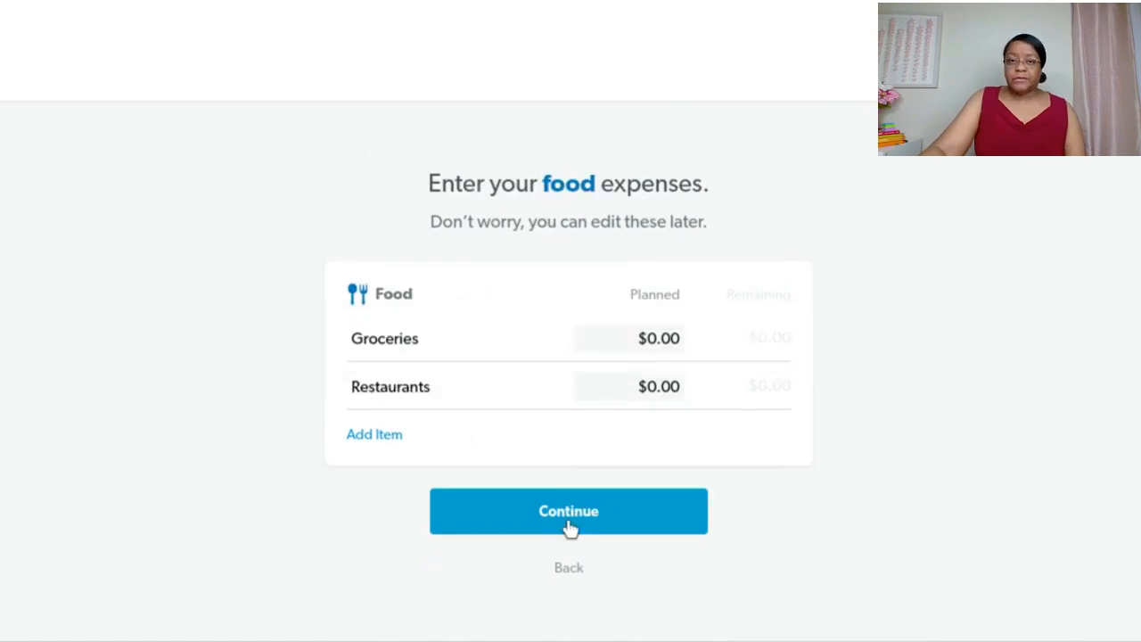
{"action": "left_click", "coordinate": [569, 530]}
{"action": "left_click", "coordinate": [589, 596]}
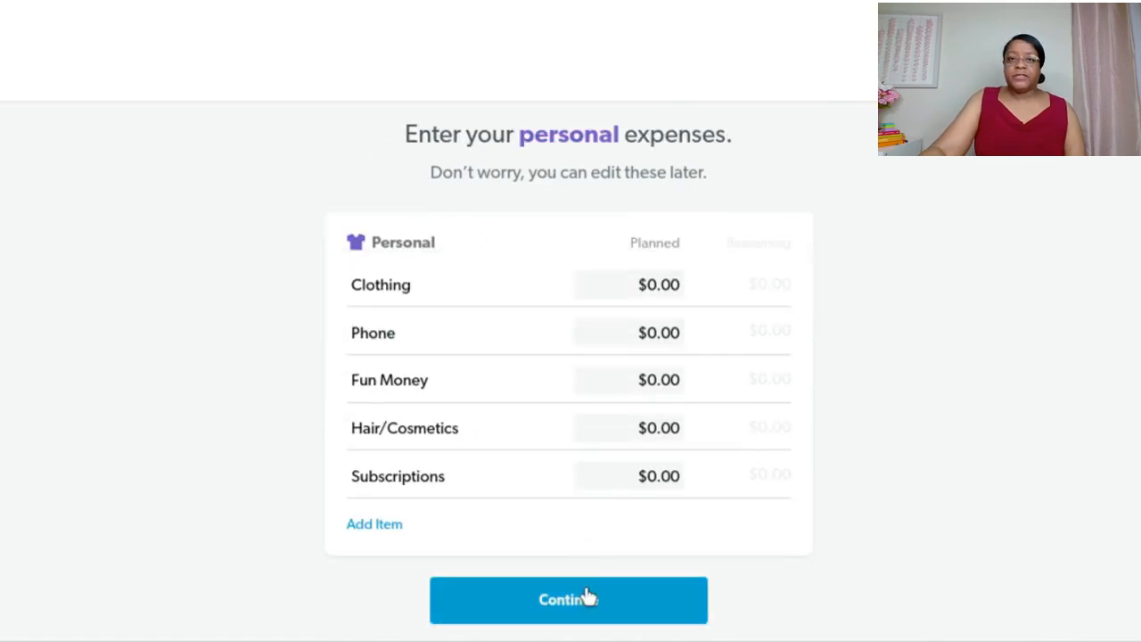
{"action": "left_click", "coordinate": [588, 596]}
- Go through the giving setup section, leaving the church and charity amounts at $0.00
{"action": "left_click", "coordinate": [582, 509]}
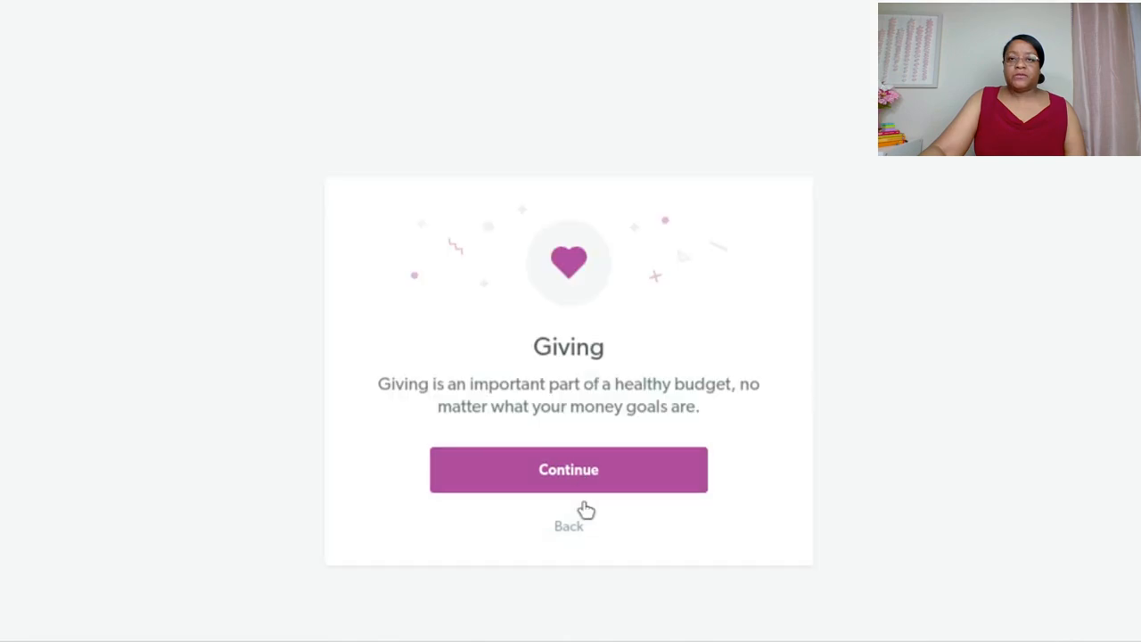
{"action": "left_click", "coordinate": [578, 489]}
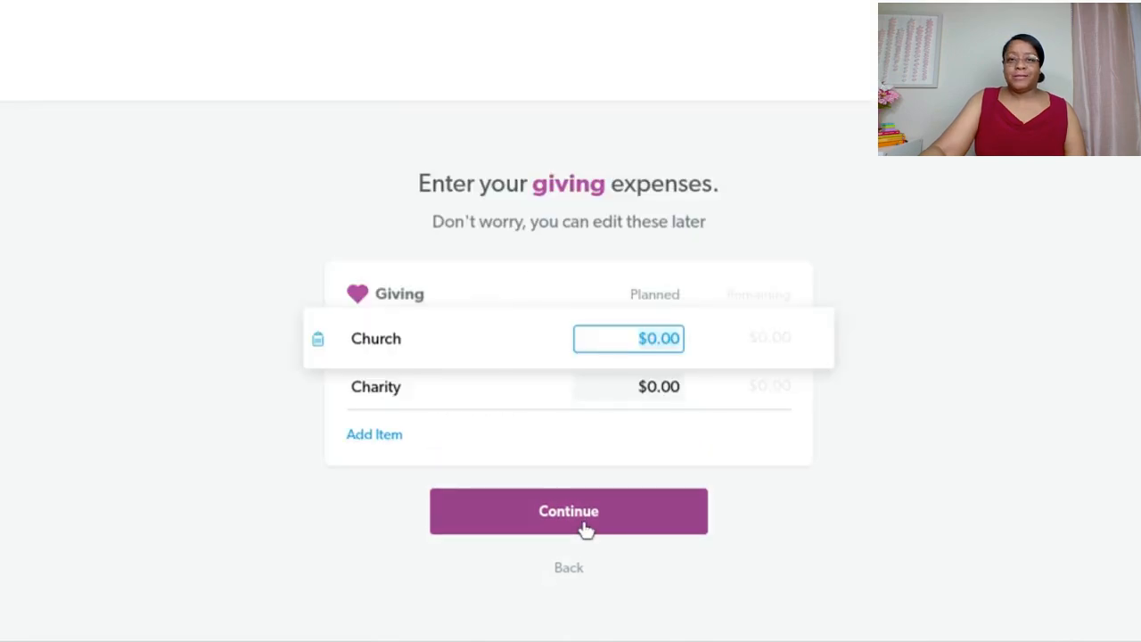
{"action": "left_click", "coordinate": [584, 529]}
- Go through the debt setup section without entering any monthly payments and finish into the October 2021 budget
{"action": "left_click", "coordinate": [582, 510]}
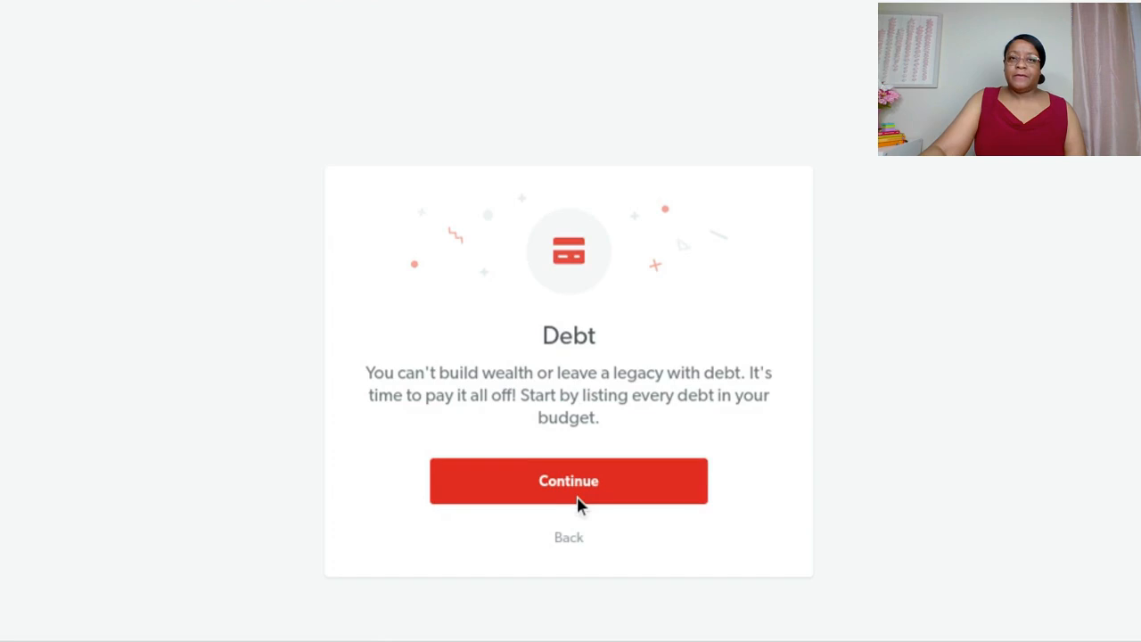
{"action": "left_click", "coordinate": [578, 501]}
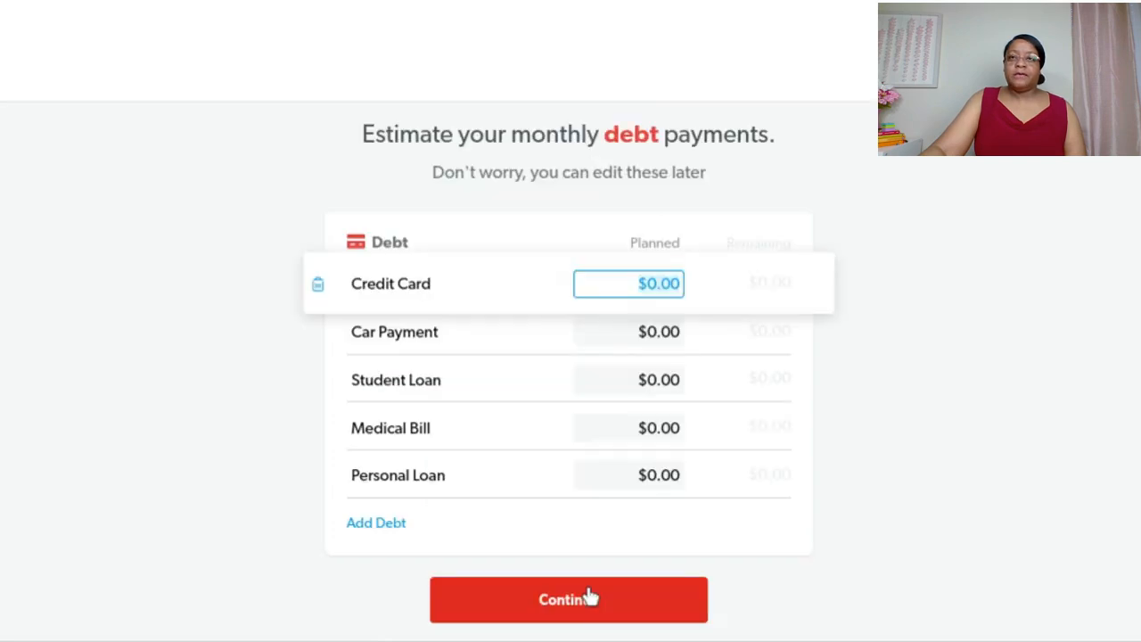
{"action": "left_click", "coordinate": [580, 614]}
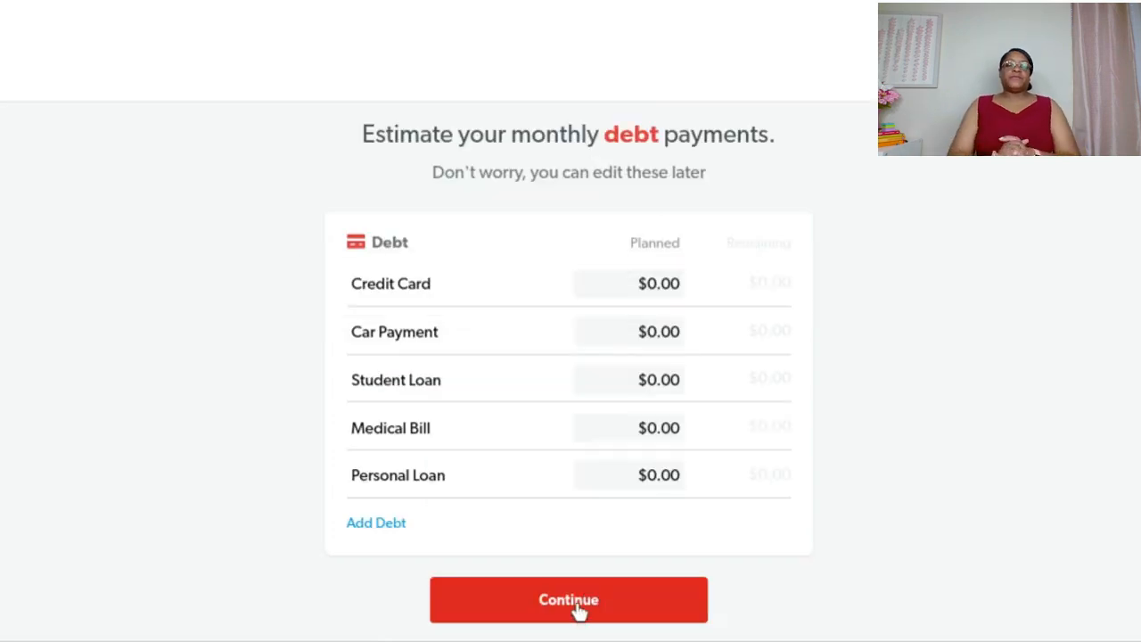
{"action": "left_click", "coordinate": [578, 611]}
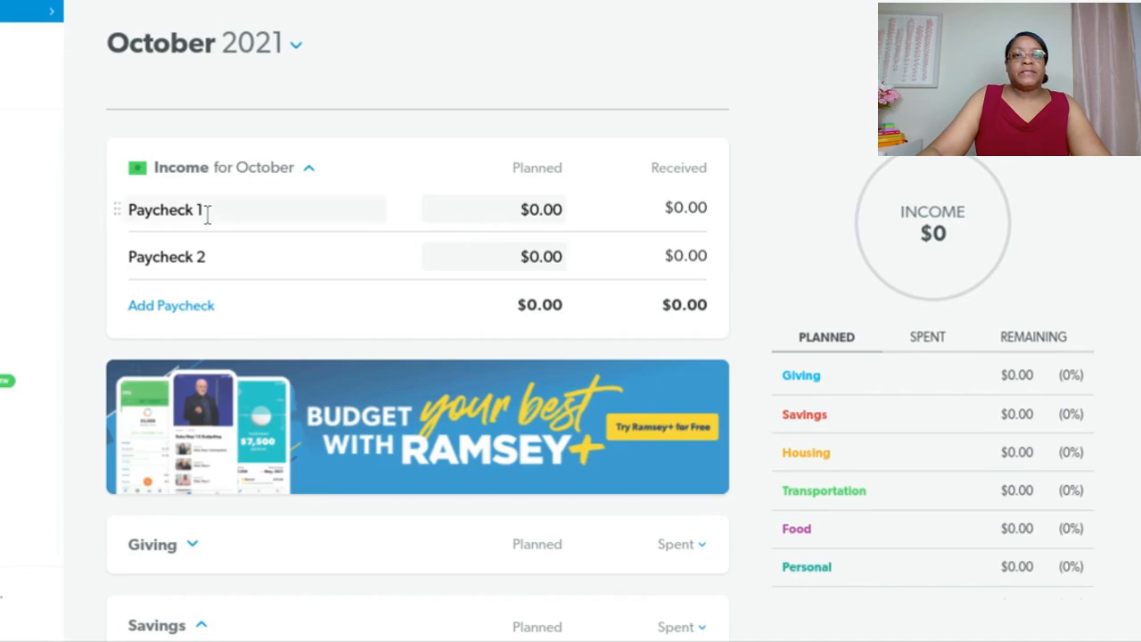
- Add three more paychecks to the October income group, for five weekly paychecks in total
{"action": "left_click", "coordinate": [205, 307]}
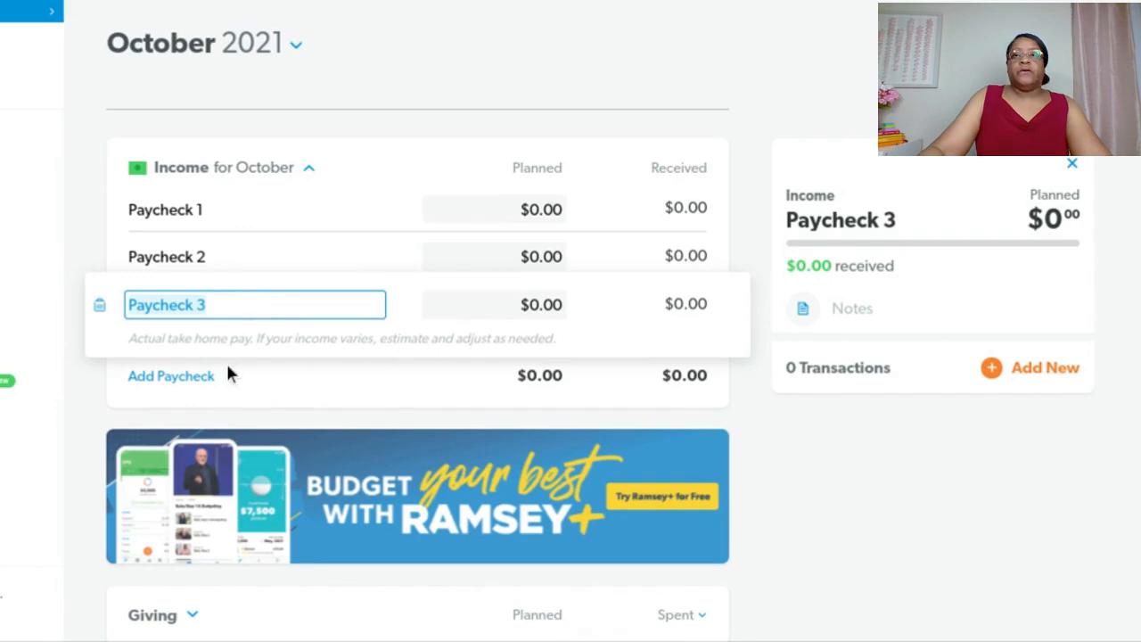
{"action": "left_click", "coordinate": [197, 380]}
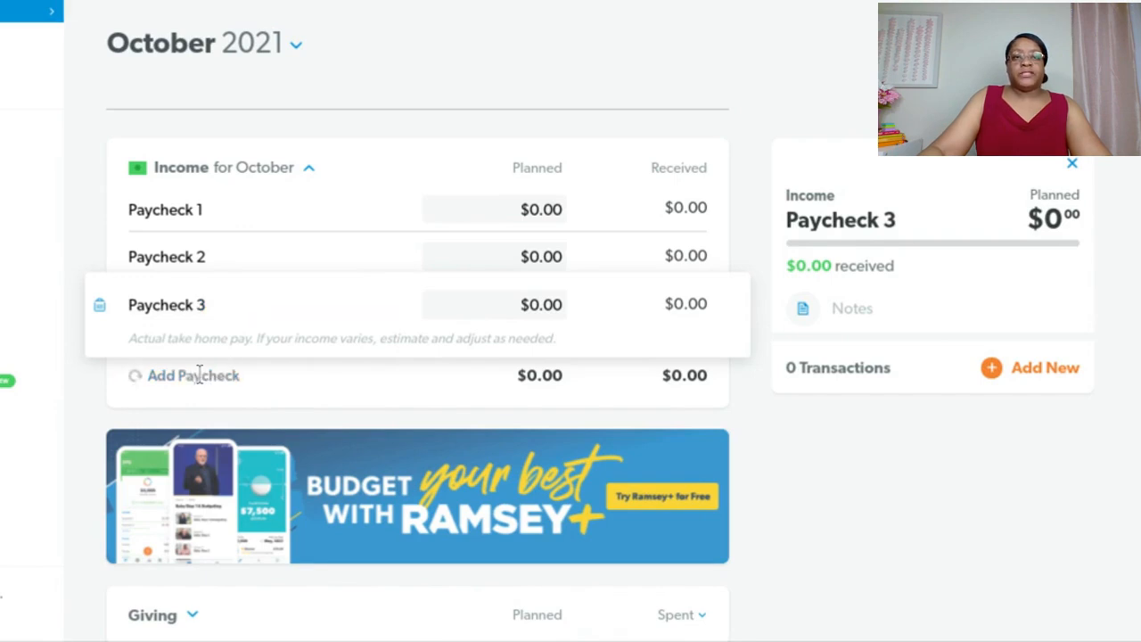
{"action": "left_click", "coordinate": [201, 428]}
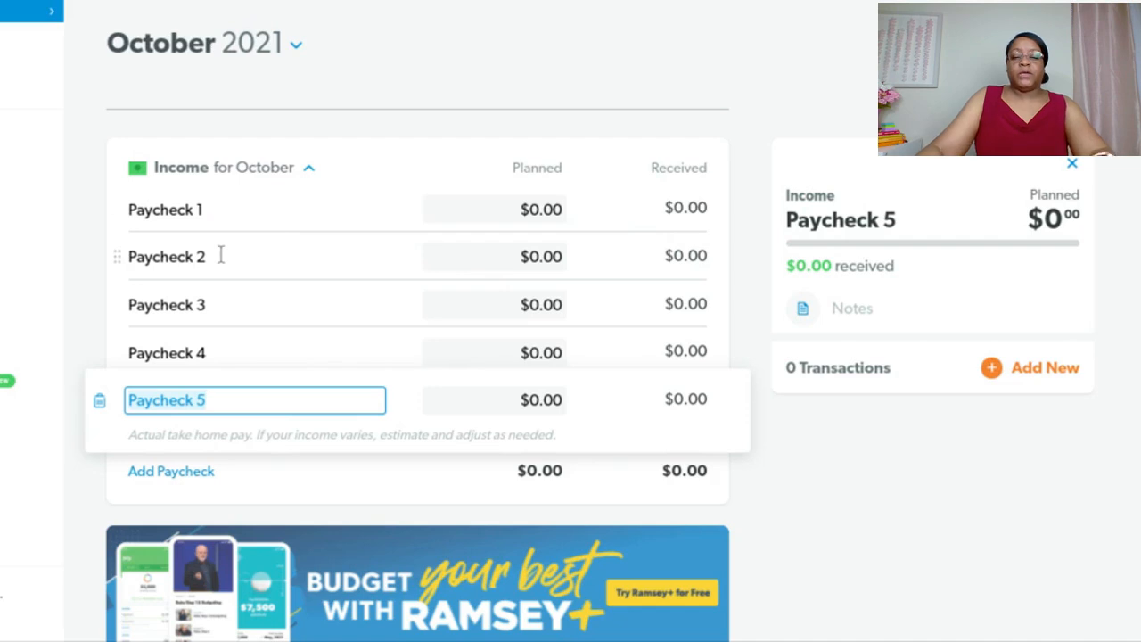
- Rename the first paycheck in the October income group as "Paycheck 1 (10/1)"
{"action": "left_click", "coordinate": [223, 210]}
{"action": "left_click", "coordinate": [223, 210]}
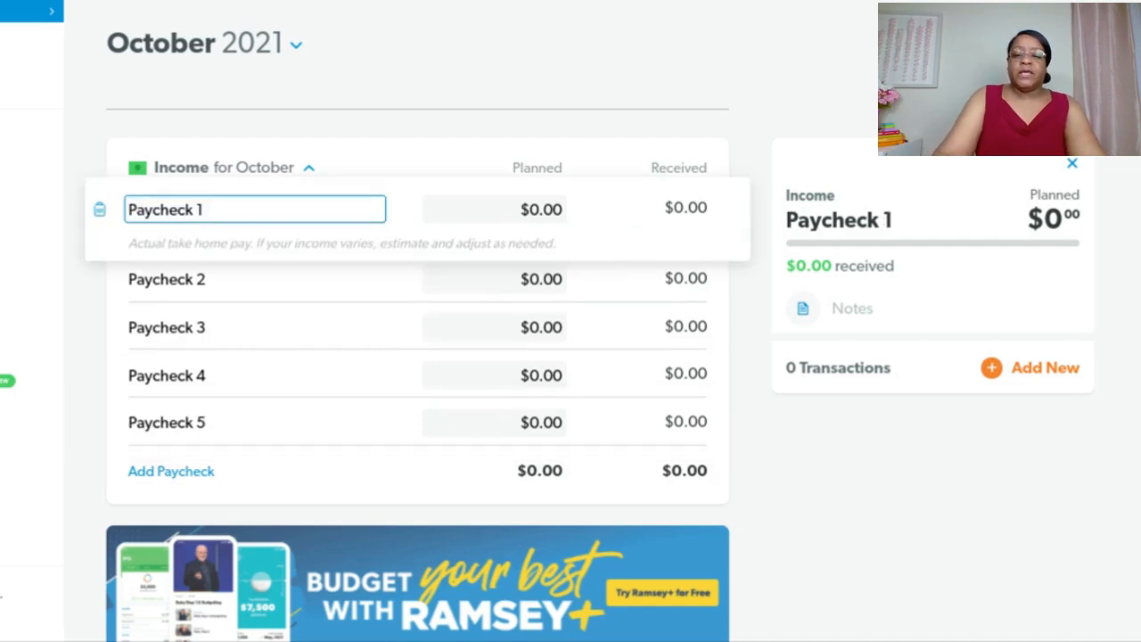
{"action": "type", "text": "10/1"}
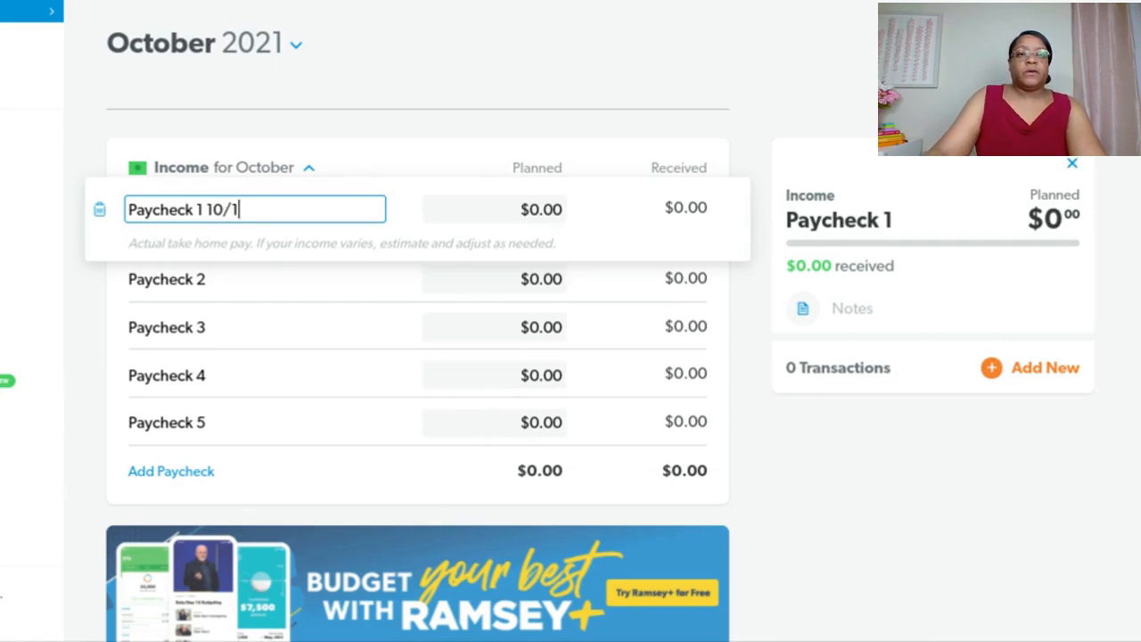
{"action": "type", "text": ")"}
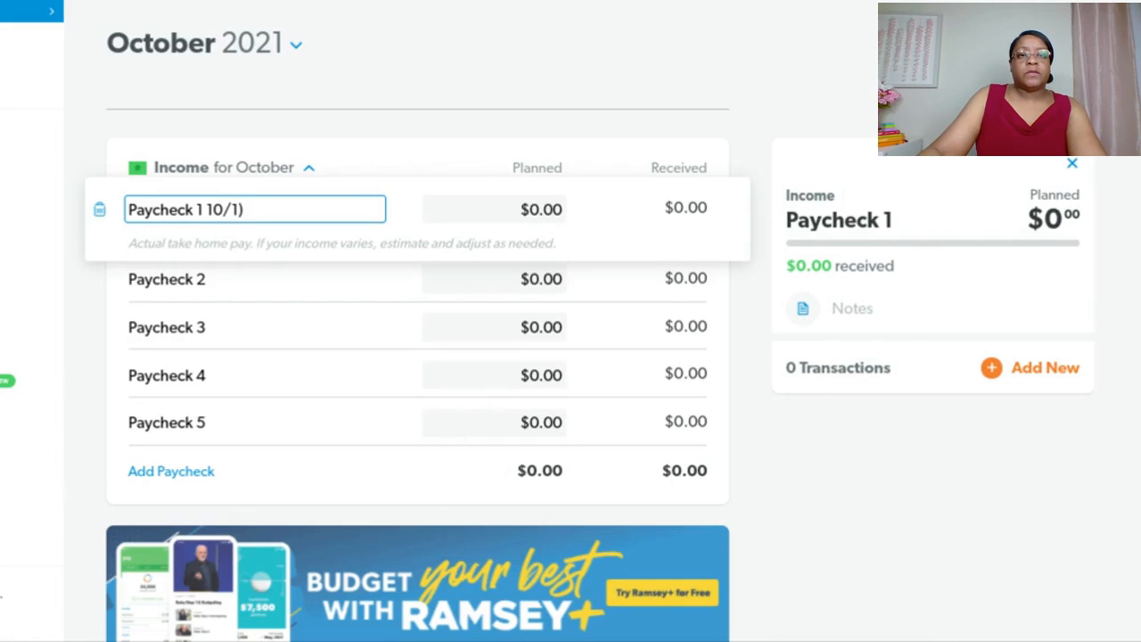
{"action": "left_click", "coordinate": [208, 209]}
{"action": "type", "text": "("}
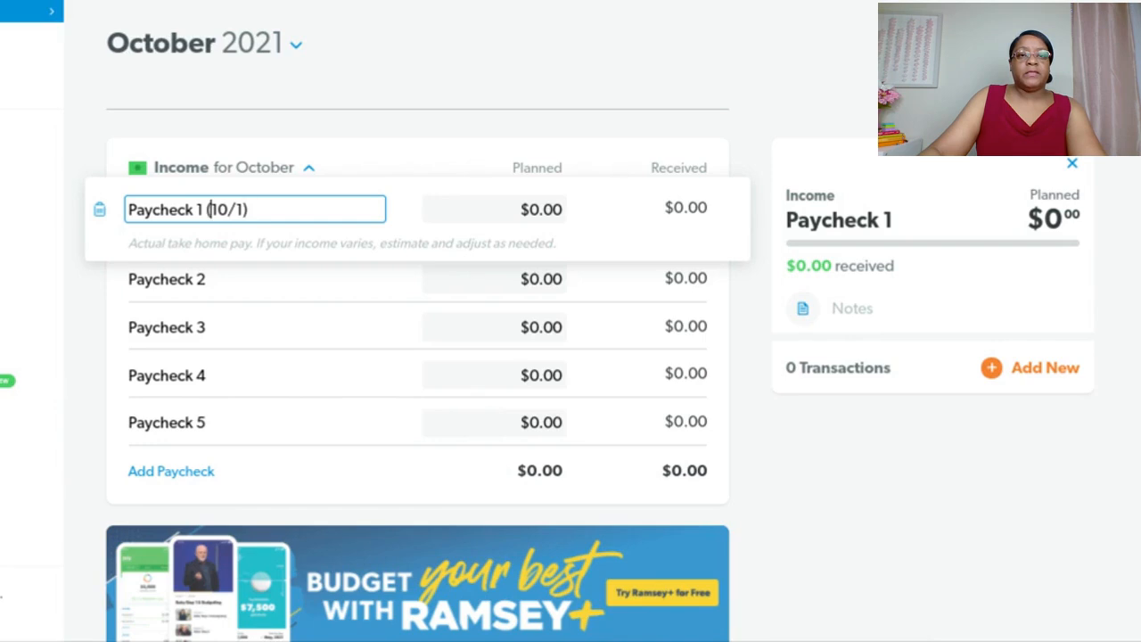
- Add the pay date to the second paycheck's name so it reads "Paycheck 2 (10/8)"
{"action": "left_click", "coordinate": [257, 279]}
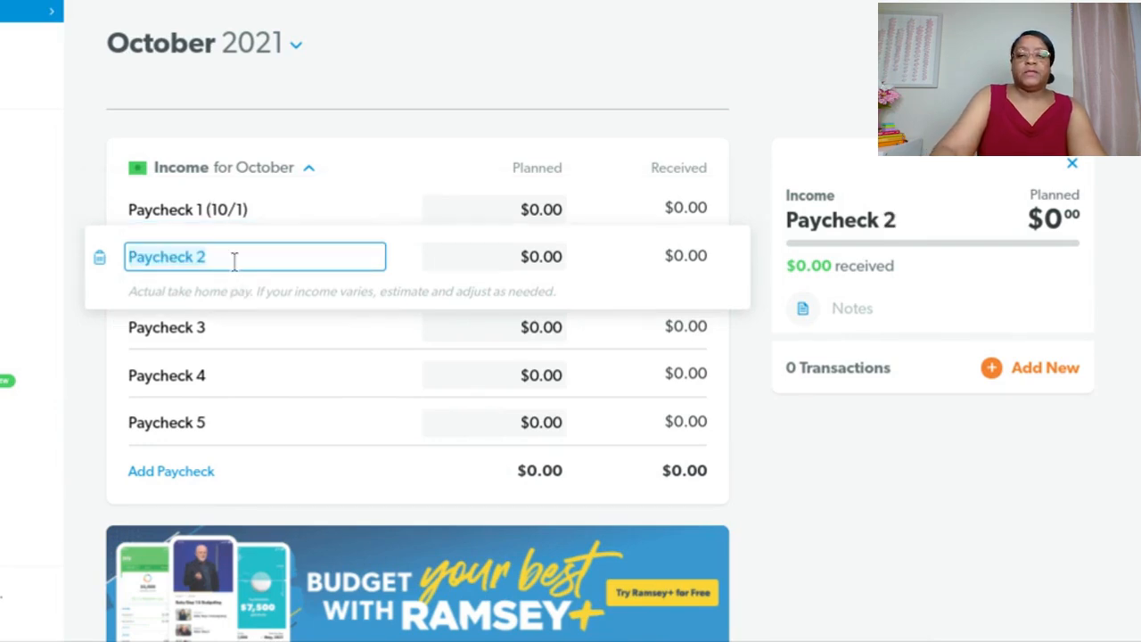
{"action": "left_click", "coordinate": [232, 260]}
{"action": "type", "text": "(10"}
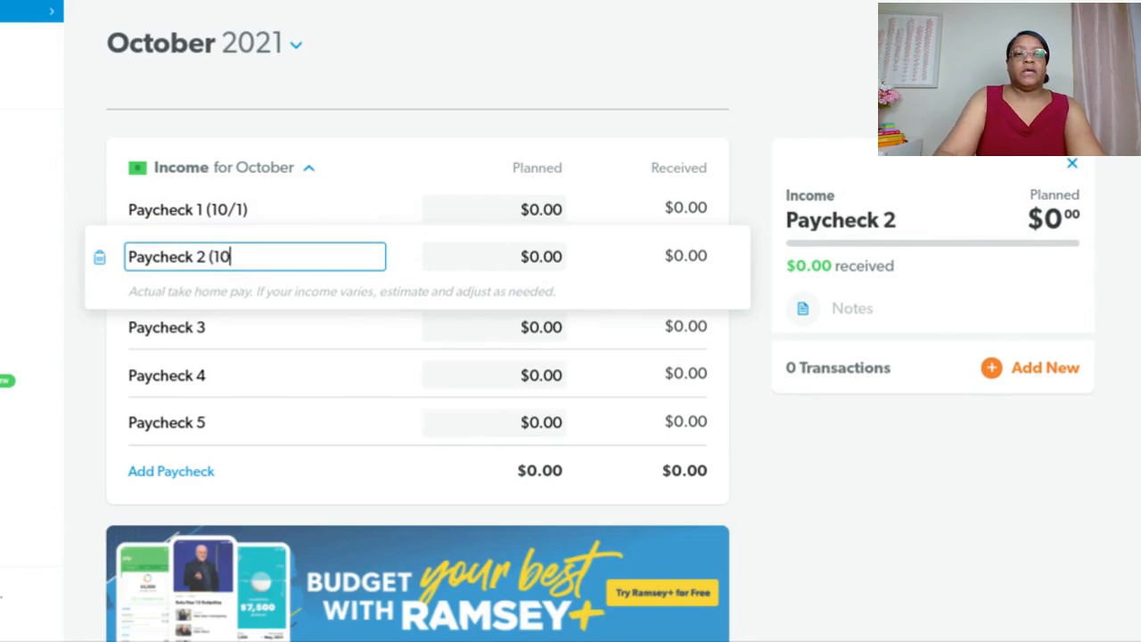
{"action": "type", "text": "/8)"}
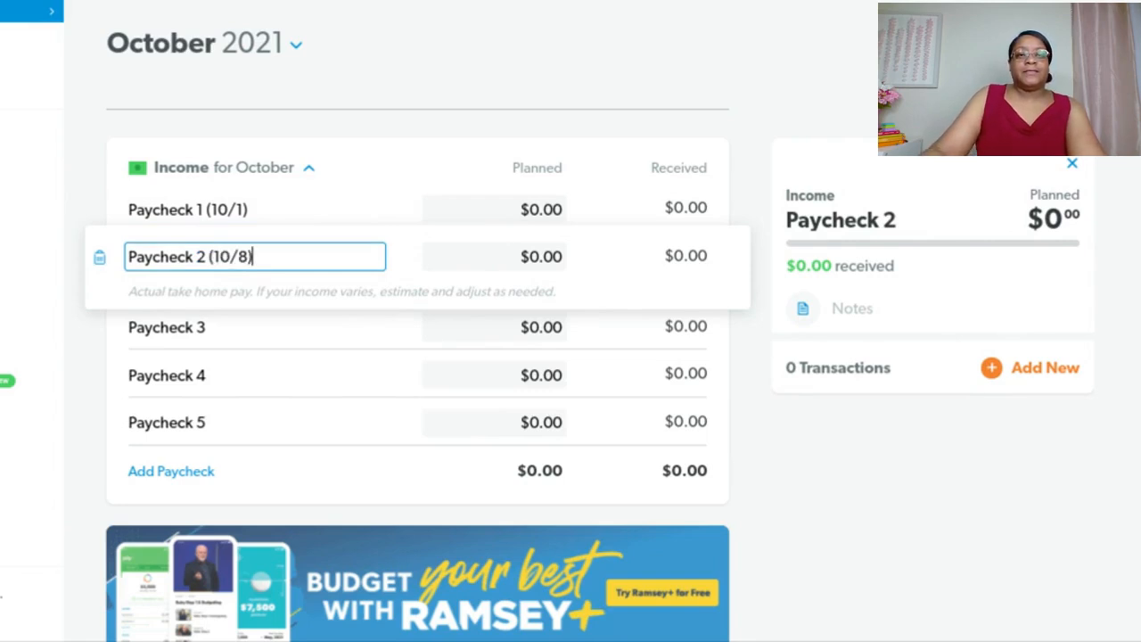
- Add the pay date to the third paycheck's name so it reads "Paycheck 3 (10/15)"
{"action": "left_click", "coordinate": [233, 330]}
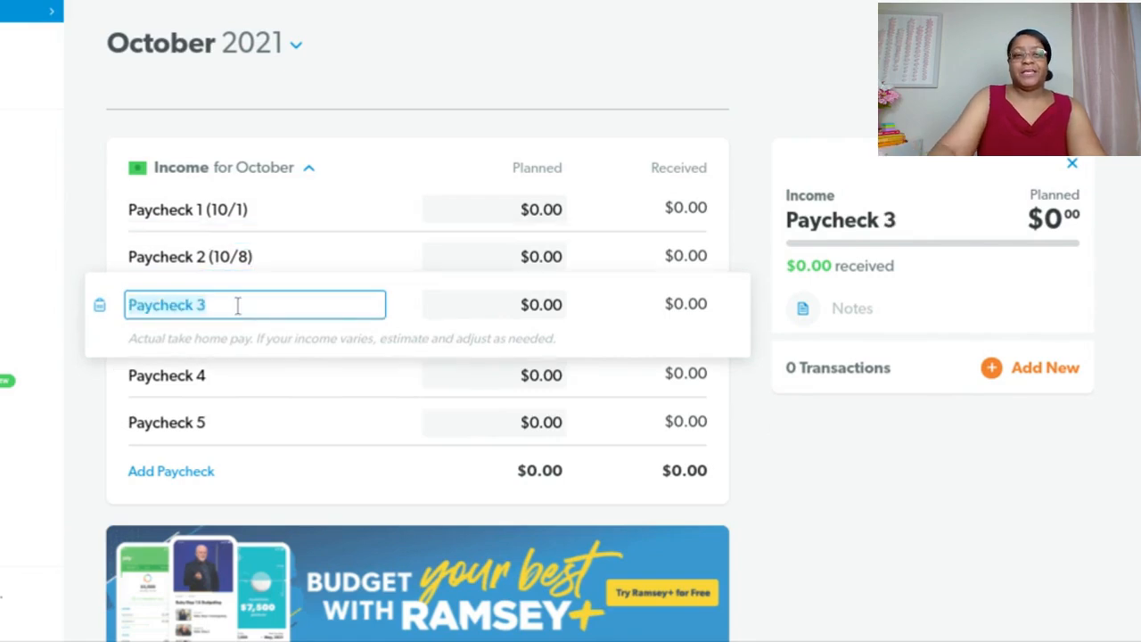
{"action": "key", "text": "Right"}
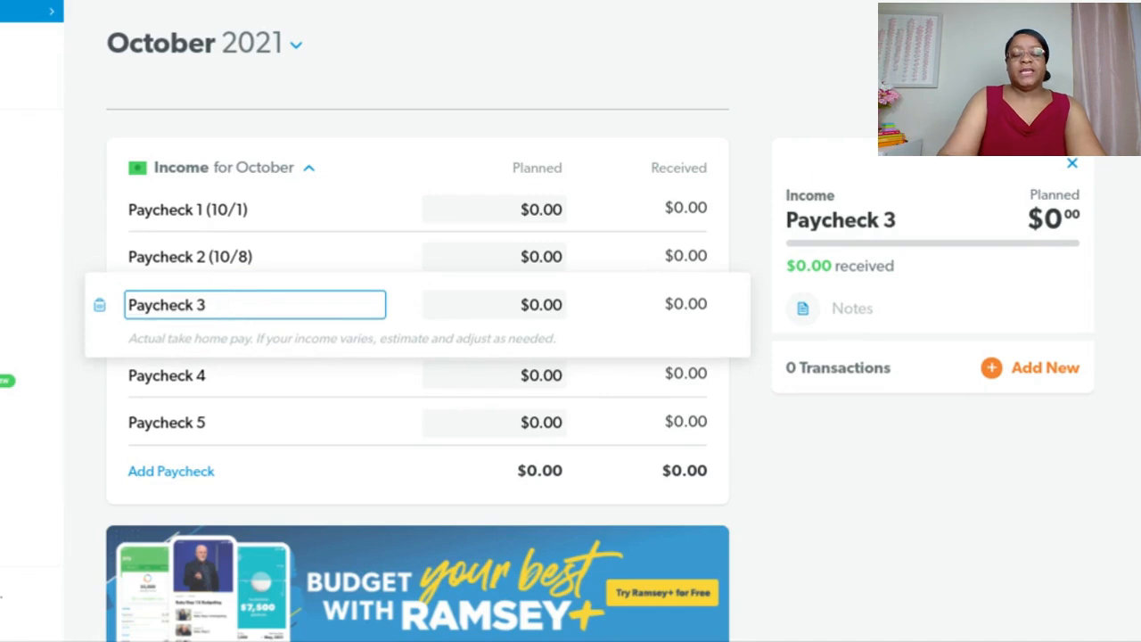
{"action": "type", "text": "("}
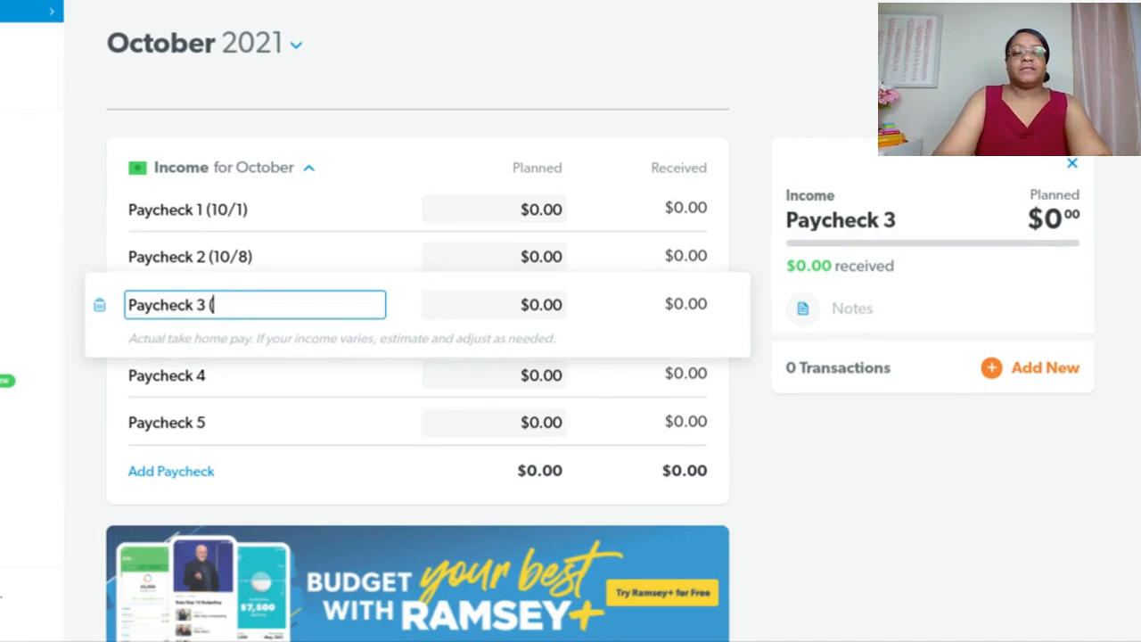
{"action": "type", "text": "10/15)"}
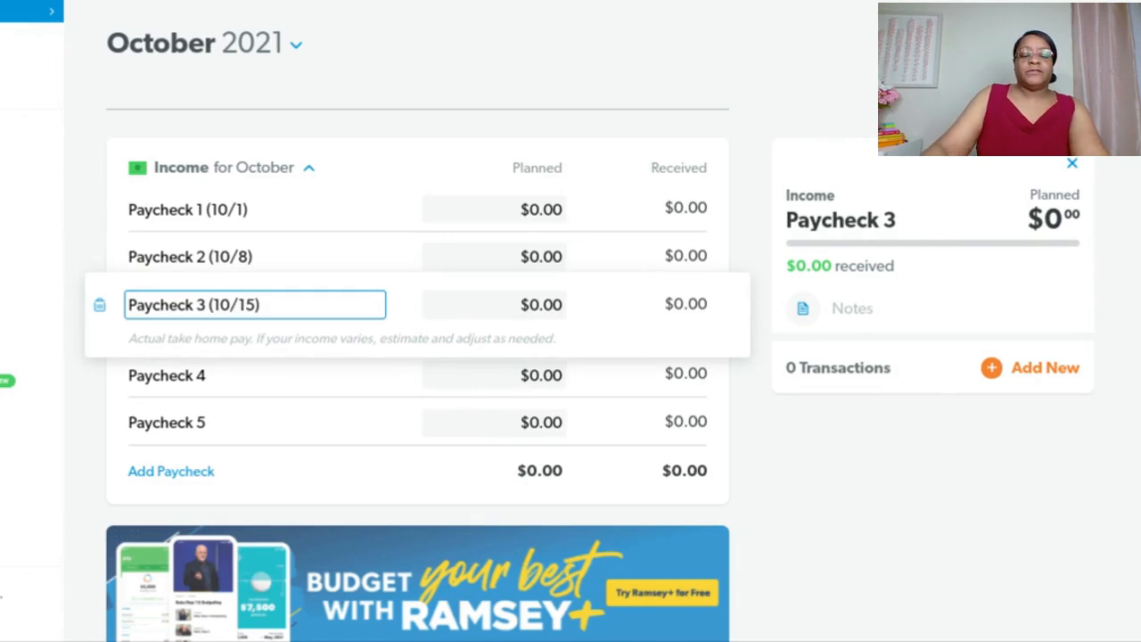
- Add the pay date to the fourth paycheck's name so it reads "Paycheck 4 (10/22)"
{"action": "left_click", "coordinate": [242, 374]}
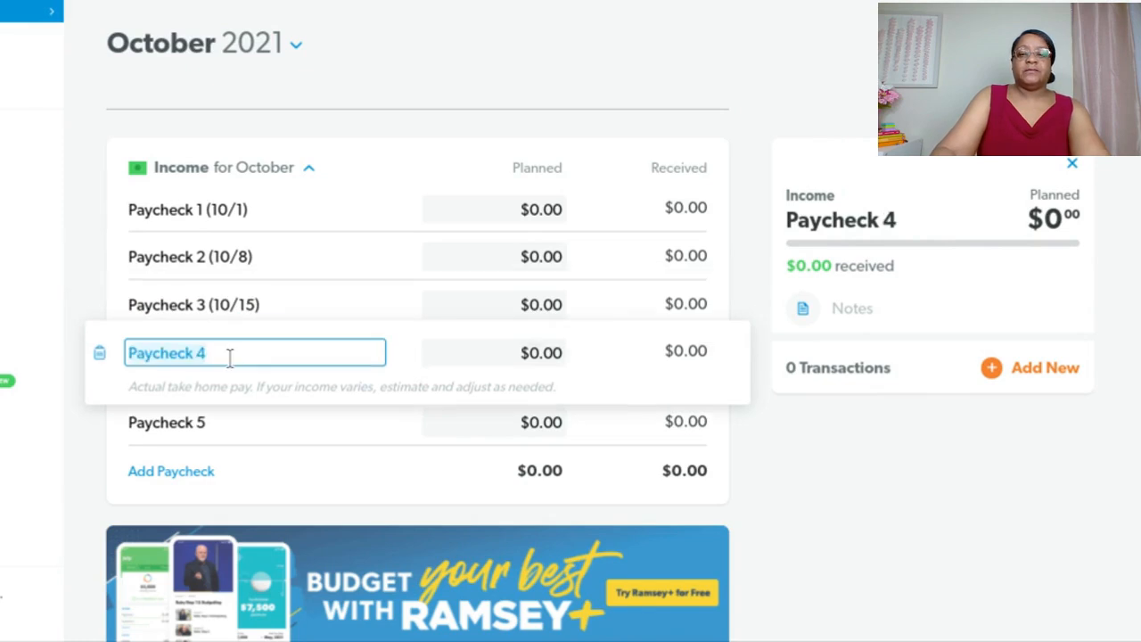
{"action": "left_click", "coordinate": [230, 358]}
{"action": "type", "text": "(10/22)"}
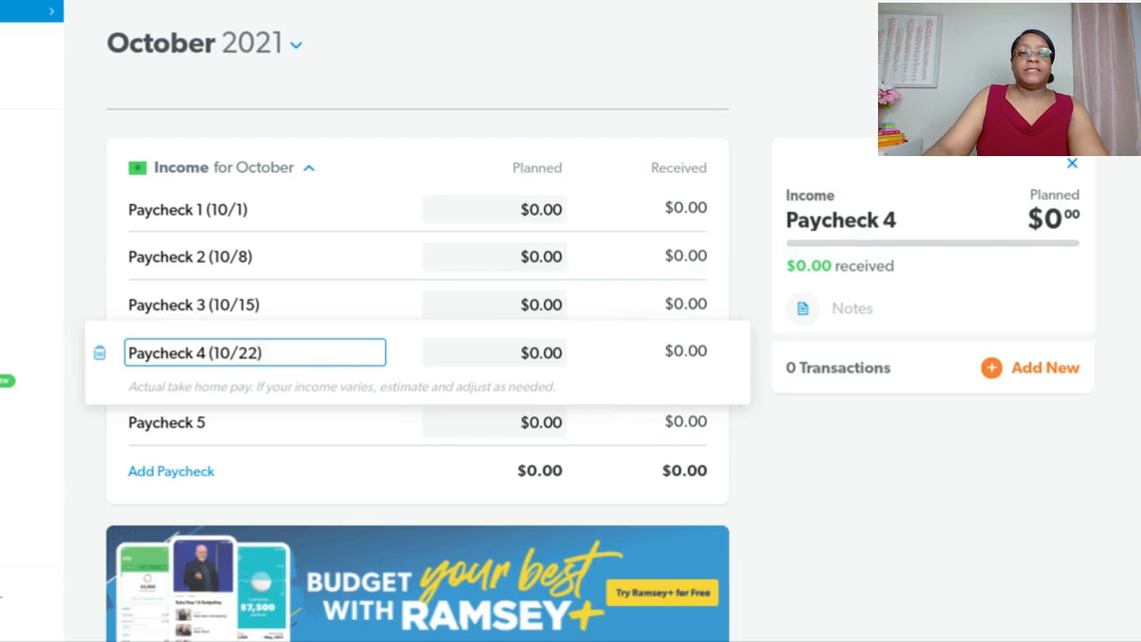
- Add the pay date to the fifth paycheck's name so it reads "Paycheck 5 (10/29)"
{"action": "left_click", "coordinate": [242, 424]}
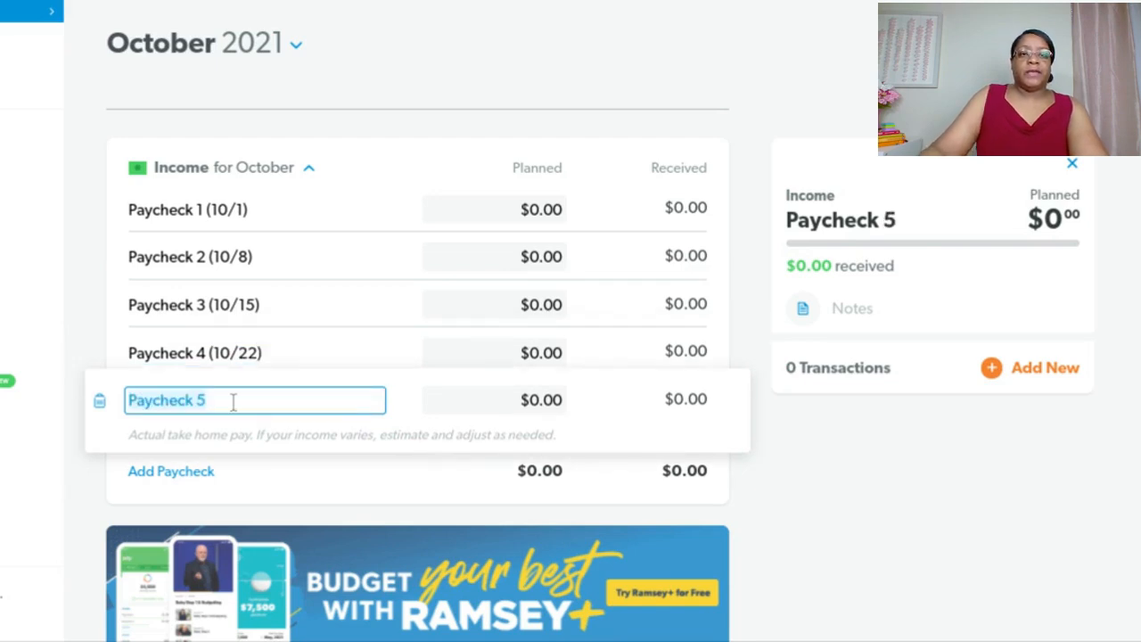
{"action": "key", "text": "Right"}
{"action": "type", "text": "(10/"}
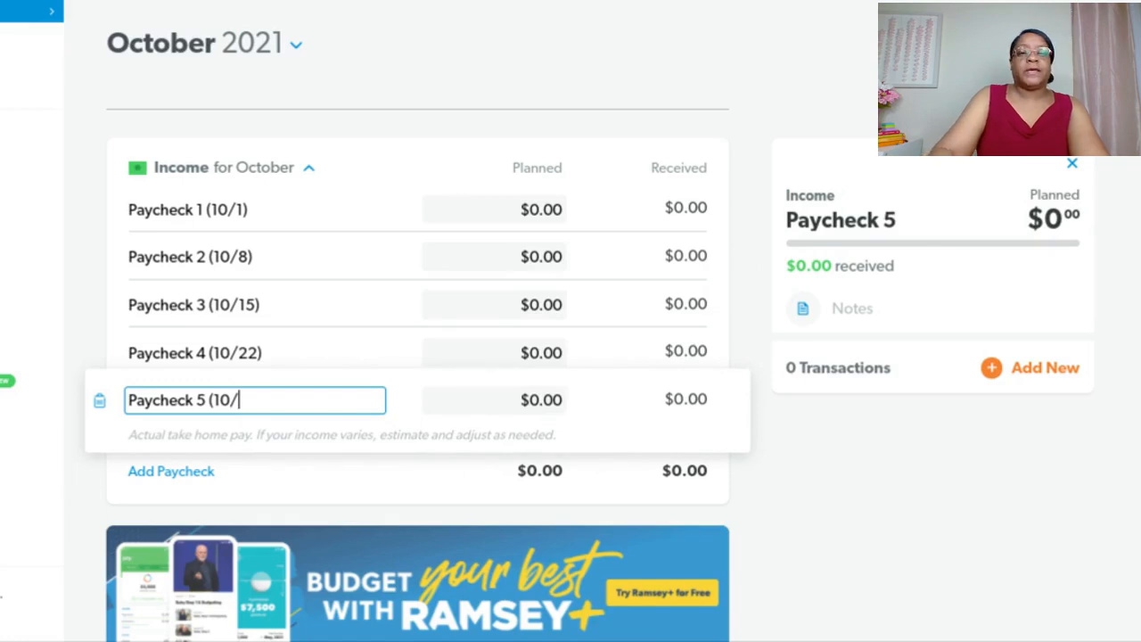
{"action": "type", "text": "29)"}
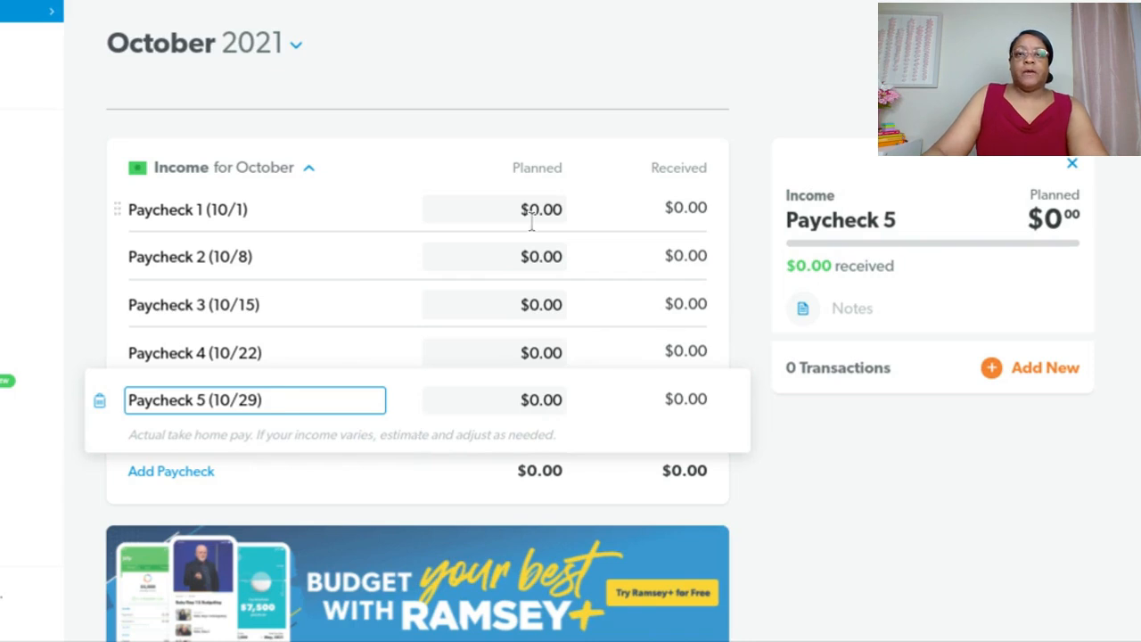
- Set the planned amounts of Paycheck 1 (10/1) and Paycheck 2 (10/8) to $823.30 each
{"action": "left_click", "coordinate": [489, 214]}
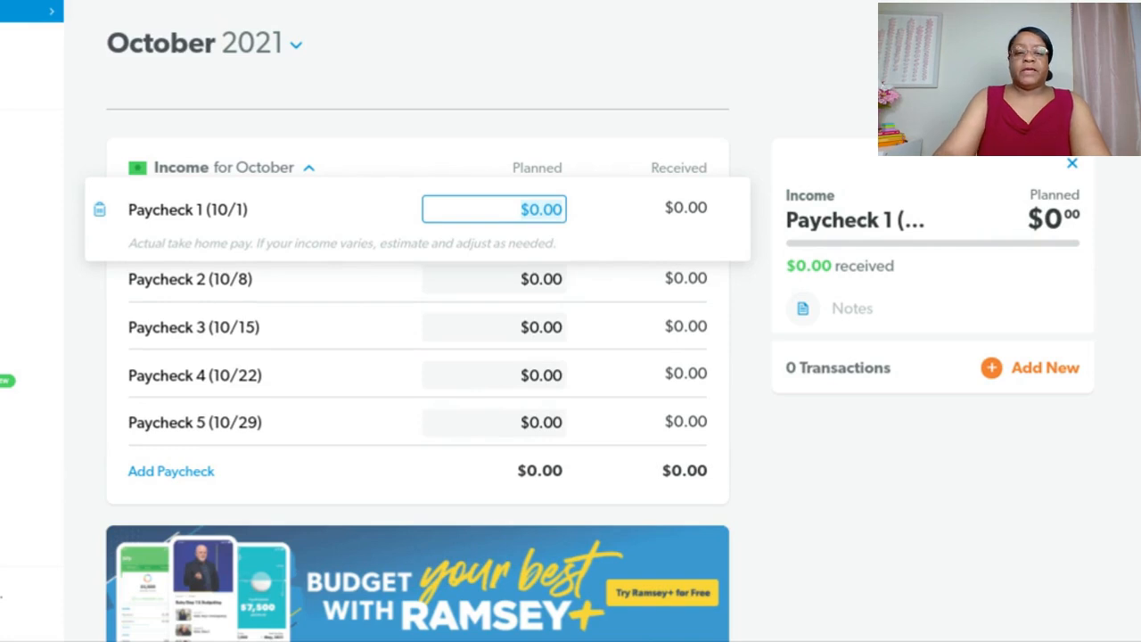
{"action": "type", "text": "823.30"}
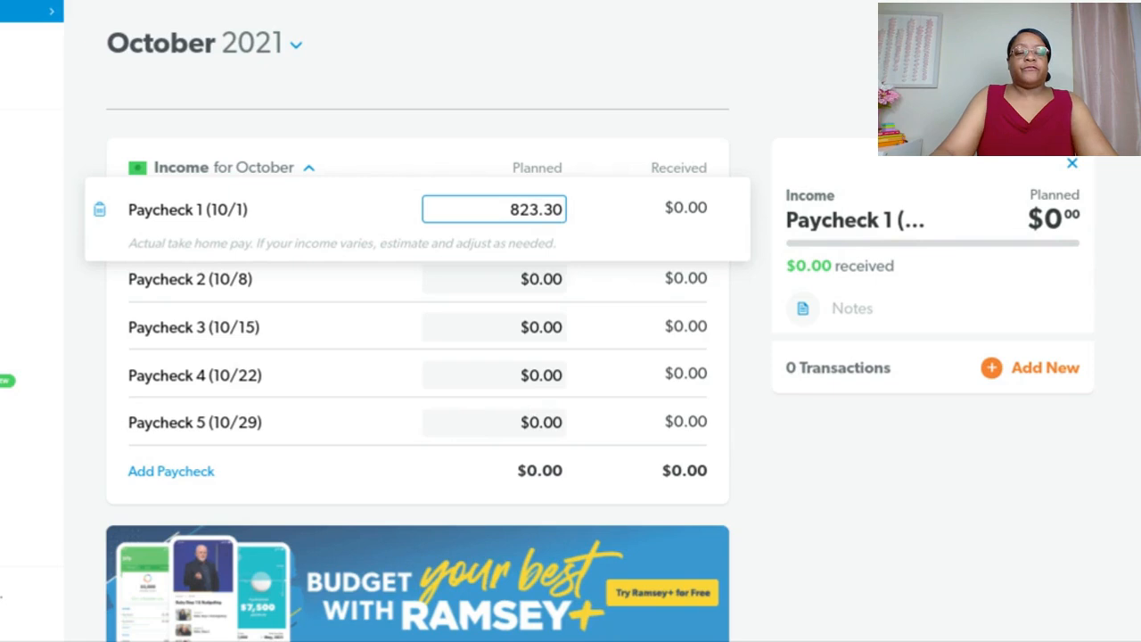
{"action": "key", "text": "Tab"}
{"action": "key", "text": "Tab"}
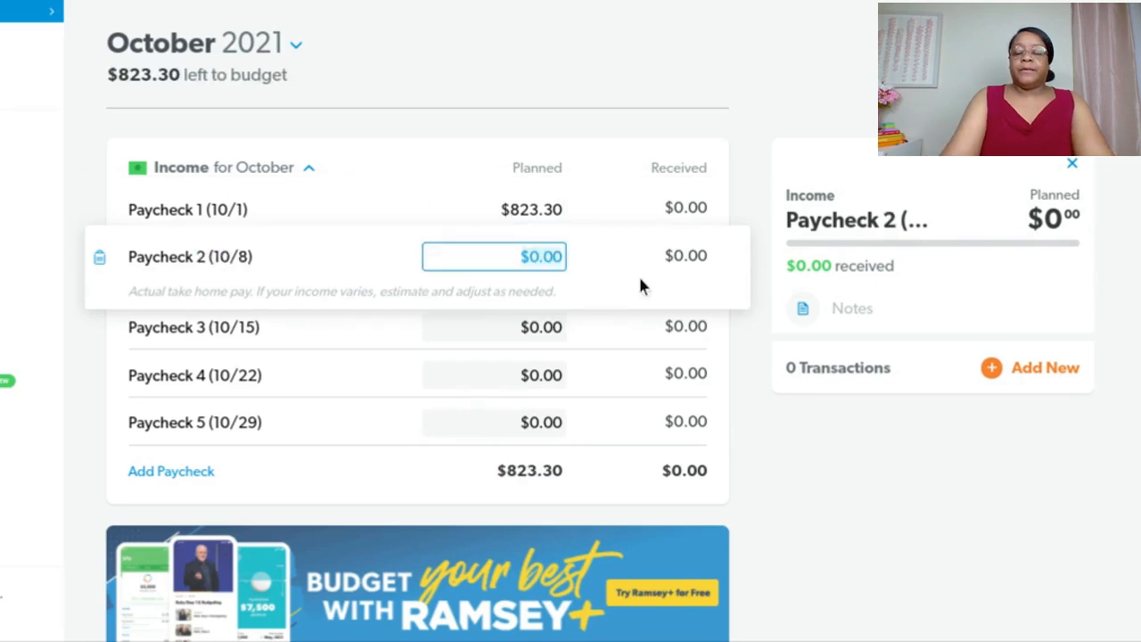
{"action": "type", "text": "823.30"}
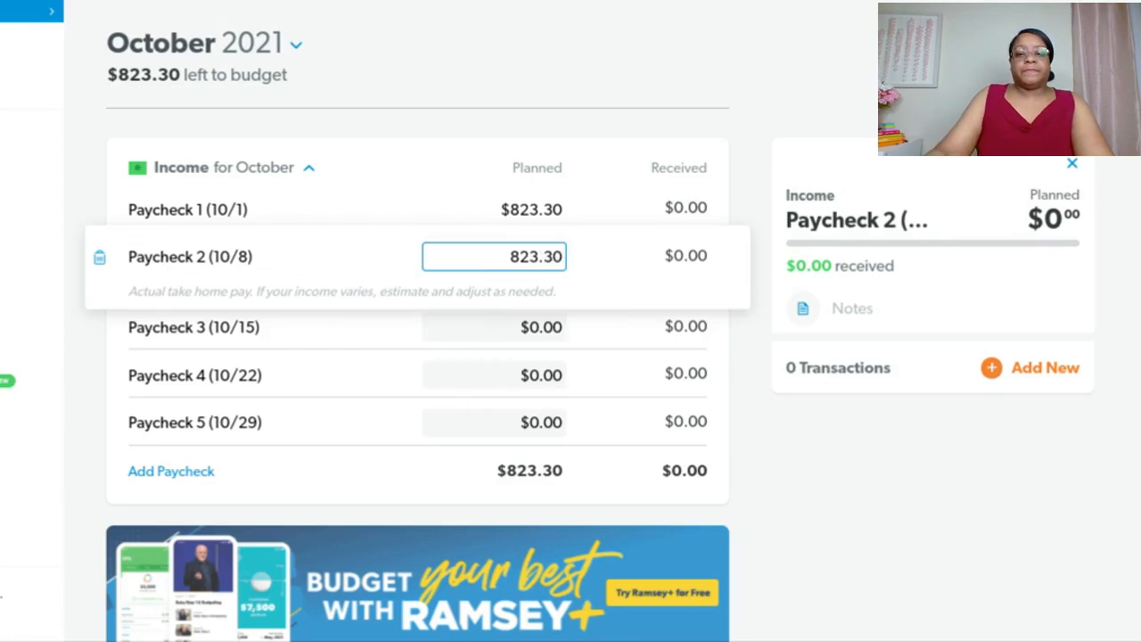
{"action": "key", "text": "Tab"}
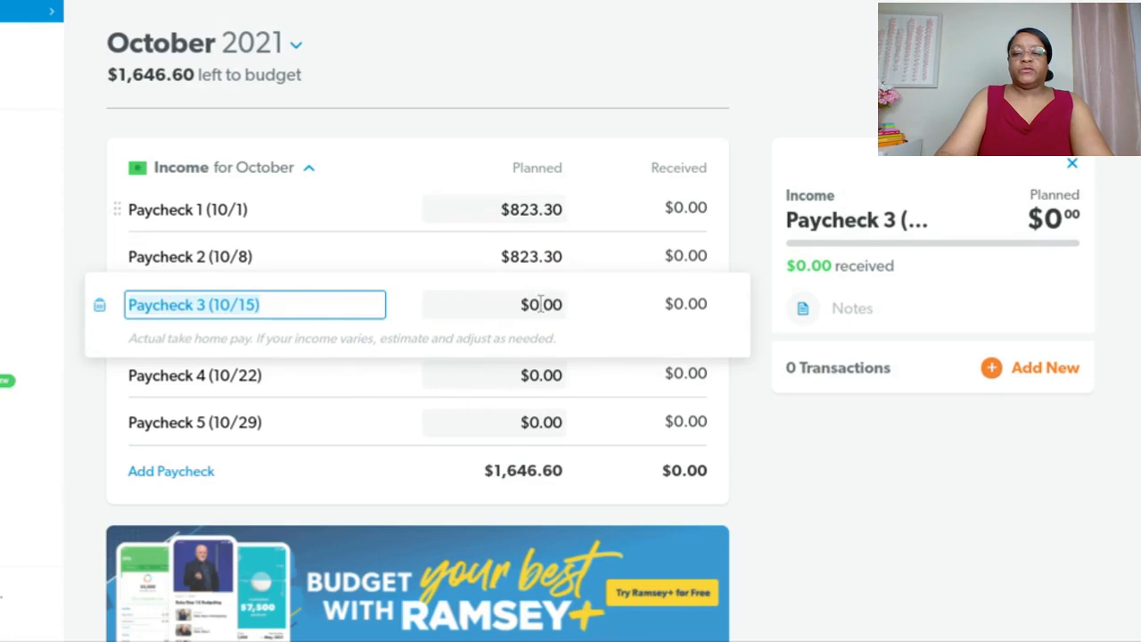
- Set the planned amounts of Paycheck 3 (10/15) and Paycheck 4 (10/22) to $823.30 each
{"action": "left_click", "coordinate": [540, 305]}
{"action": "type", "text": "823"}
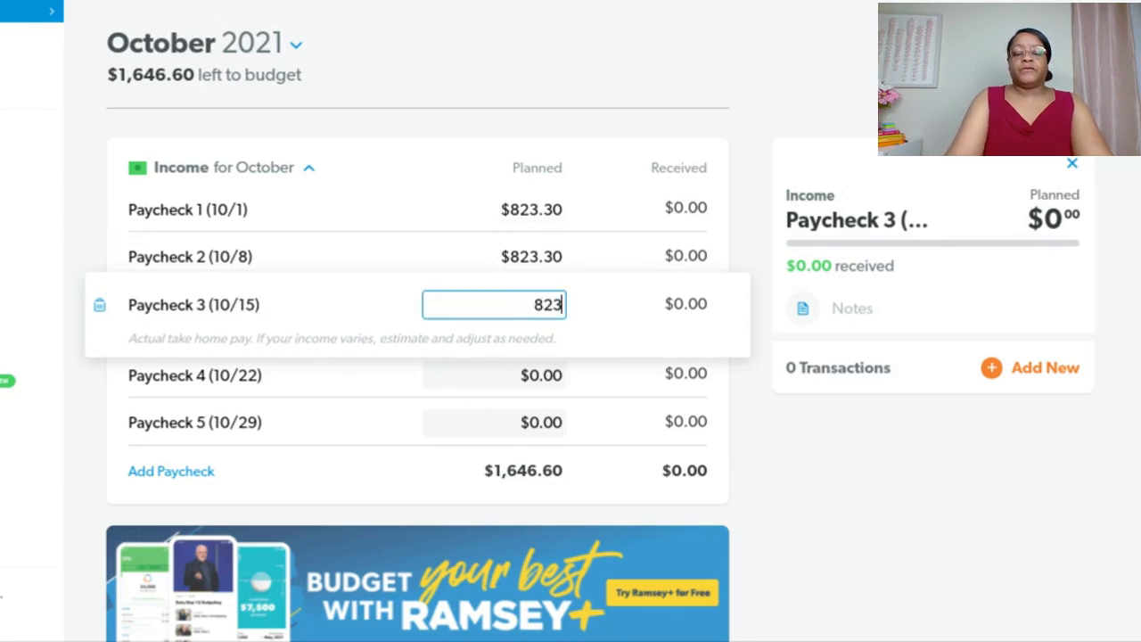
{"action": "type", "text": ".30"}
{"action": "key", "text": "Tab"}
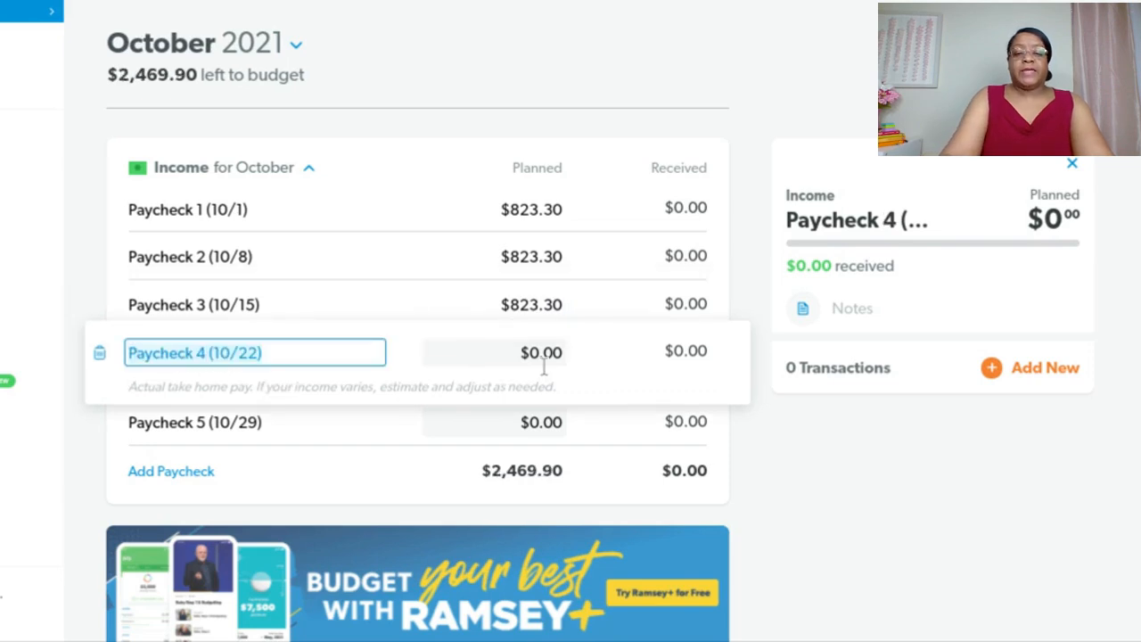
{"action": "key", "text": "Tab"}
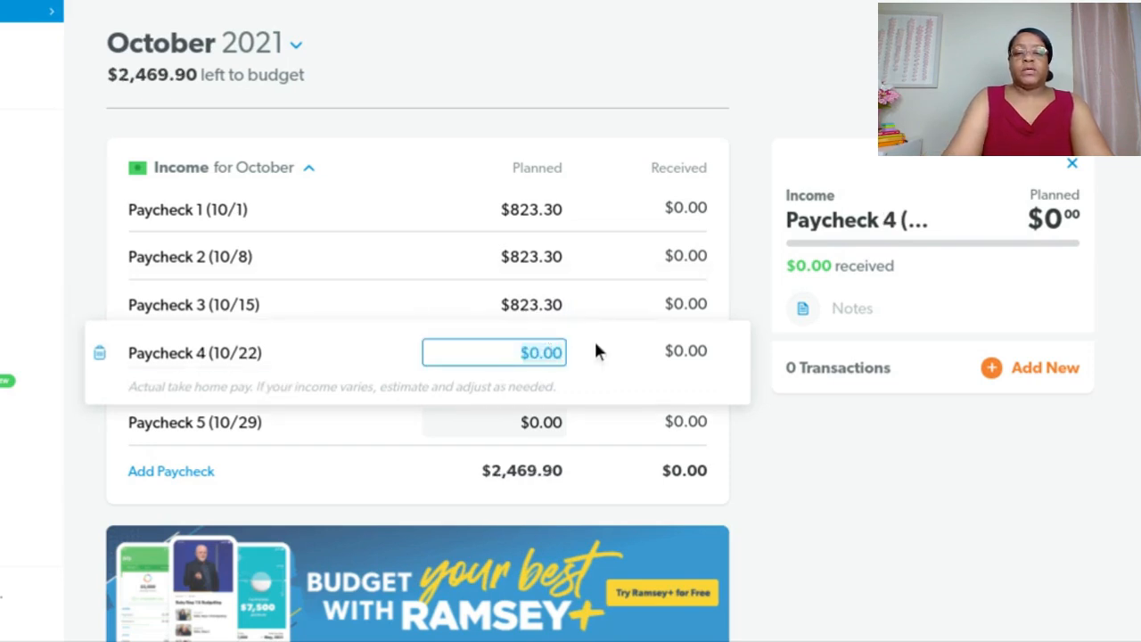
{"action": "type", "text": "823.30"}
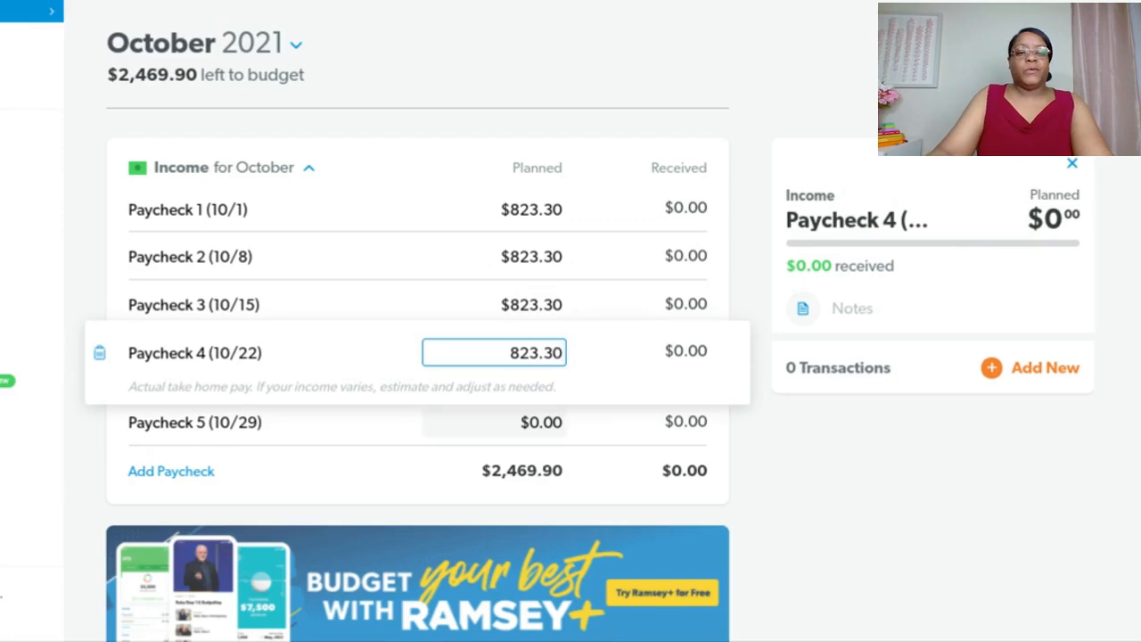
{"action": "key", "text": "Tab"}
- Set the planned amount of Paycheck 5 (10/29) in the income group to $823.30
{"action": "key", "text": "Tab"}
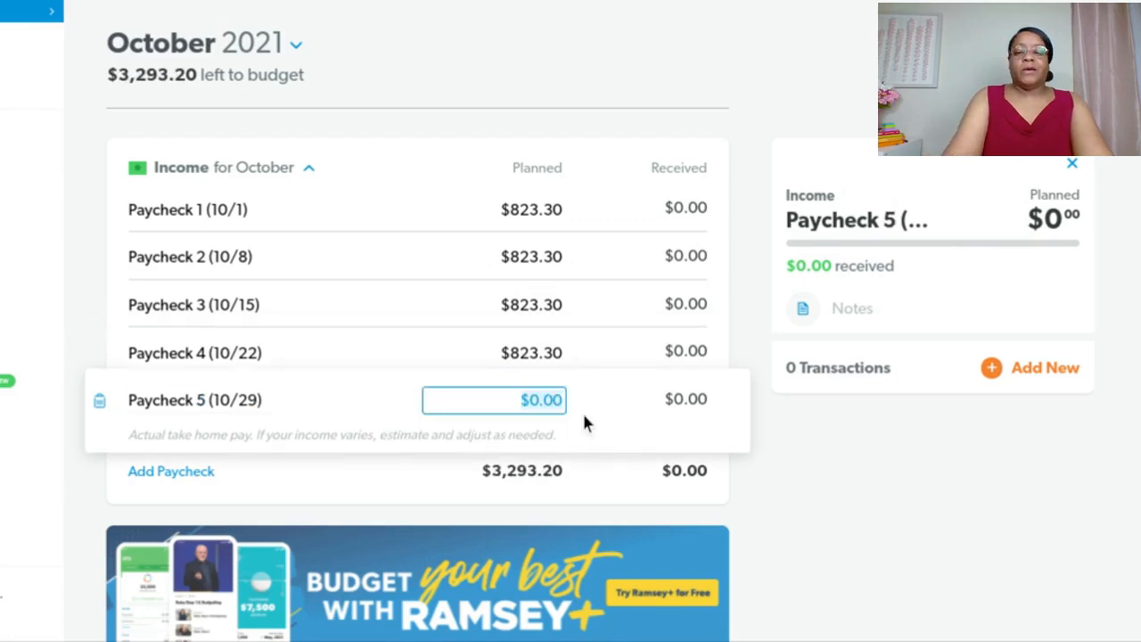
{"action": "type", "text": "823."}
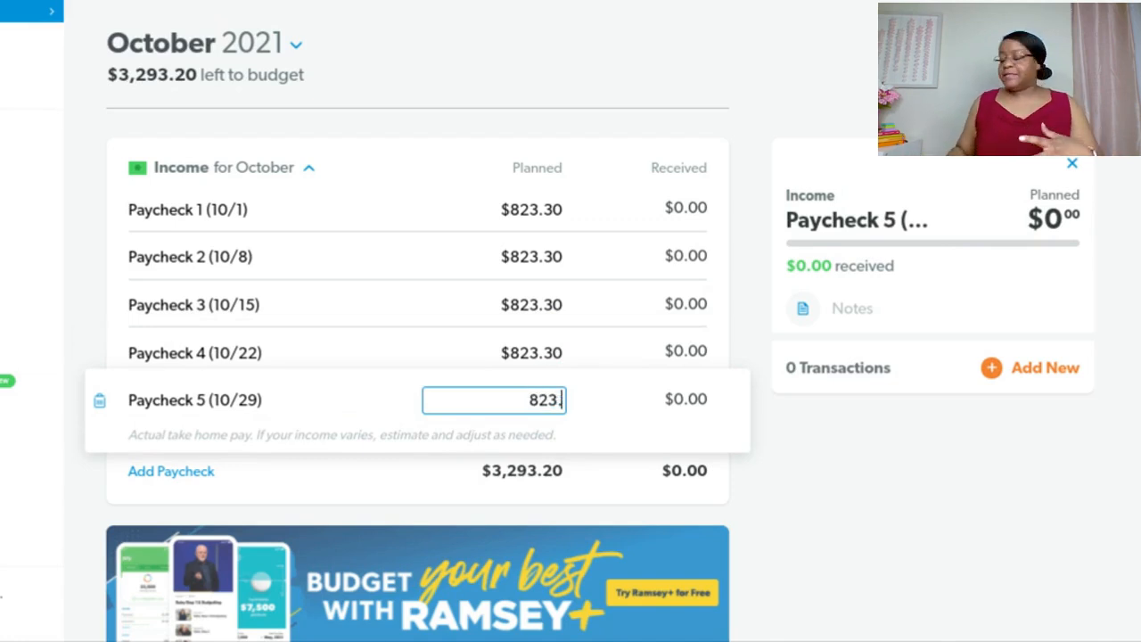
{"action": "type", "text": "30"}
{"action": "key", "text": "Tab"}
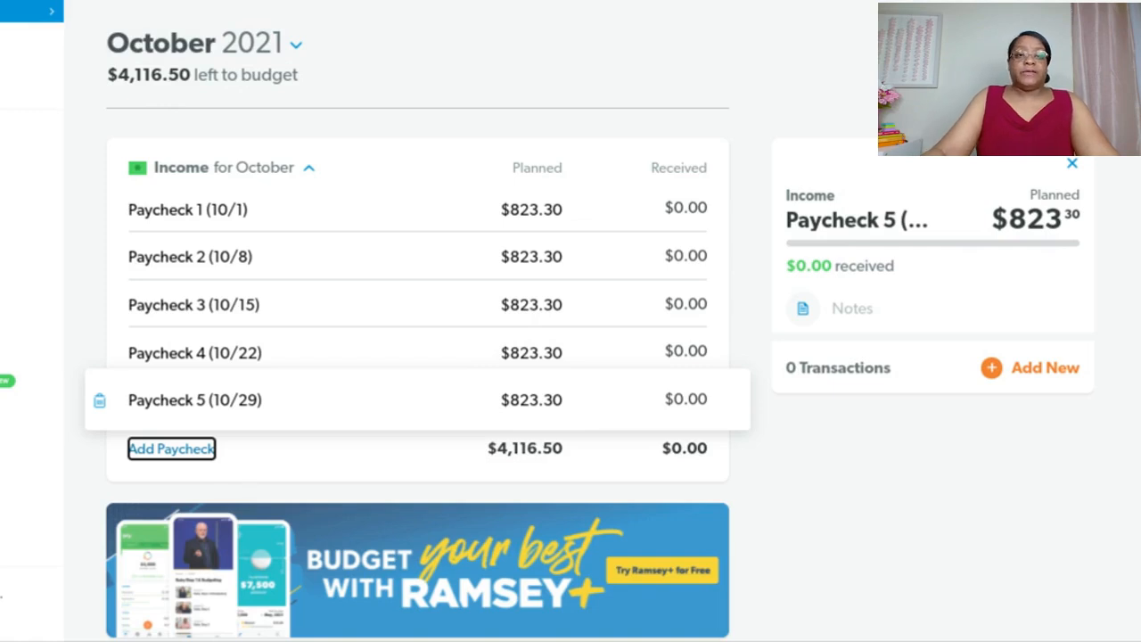
{"action": "scroll", "coordinate": [421, 198], "scroll_direction": "down", "scroll_amount": 3}
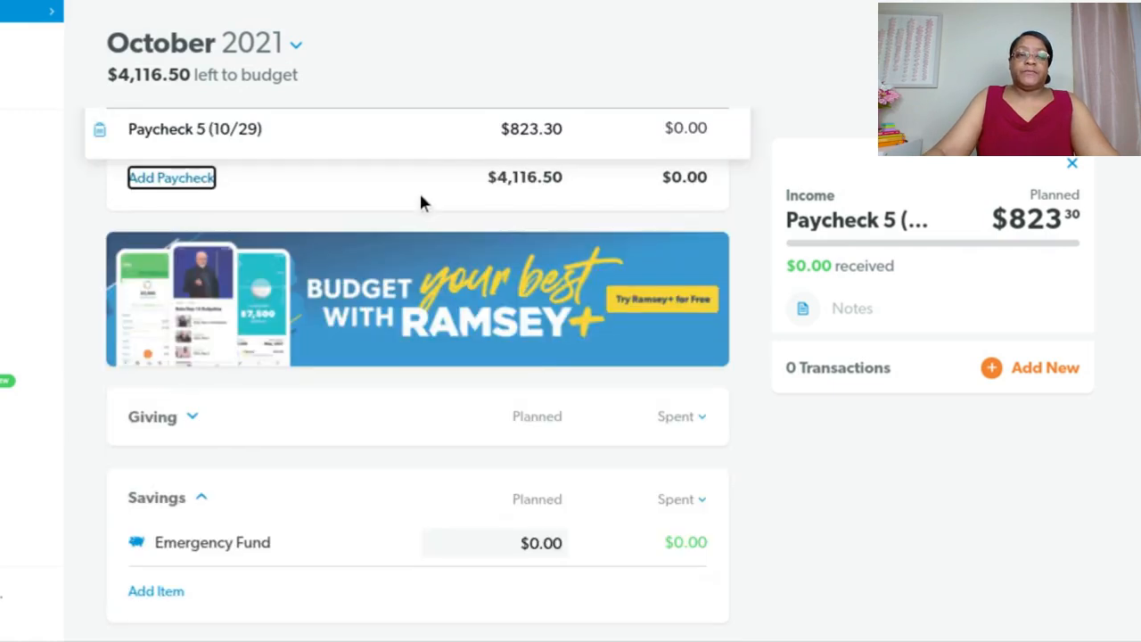
{"action": "scroll", "coordinate": [422, 204], "scroll_direction": "down", "scroll_amount": 2}
{"action": "scroll", "coordinate": [421, 204], "scroll_direction": "down", "scroll_amount": 2}
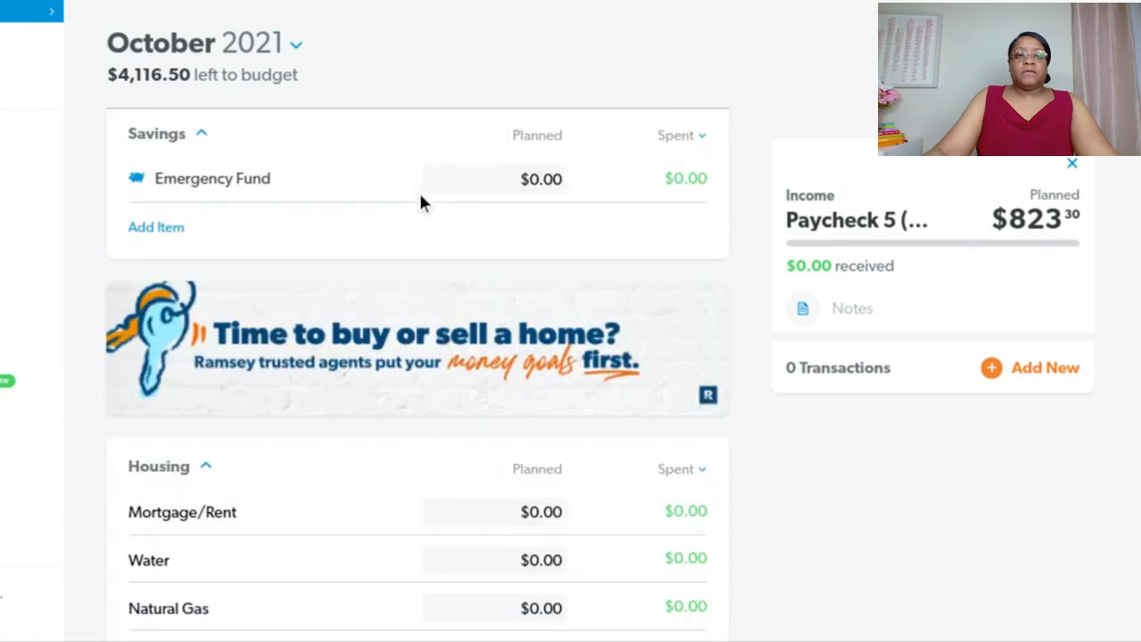
{"action": "scroll", "coordinate": [421, 203], "scroll_direction": "up", "scroll_amount": 3}
{"action": "scroll", "coordinate": [419, 196], "scroll_direction": "up", "scroll_amount": 5}
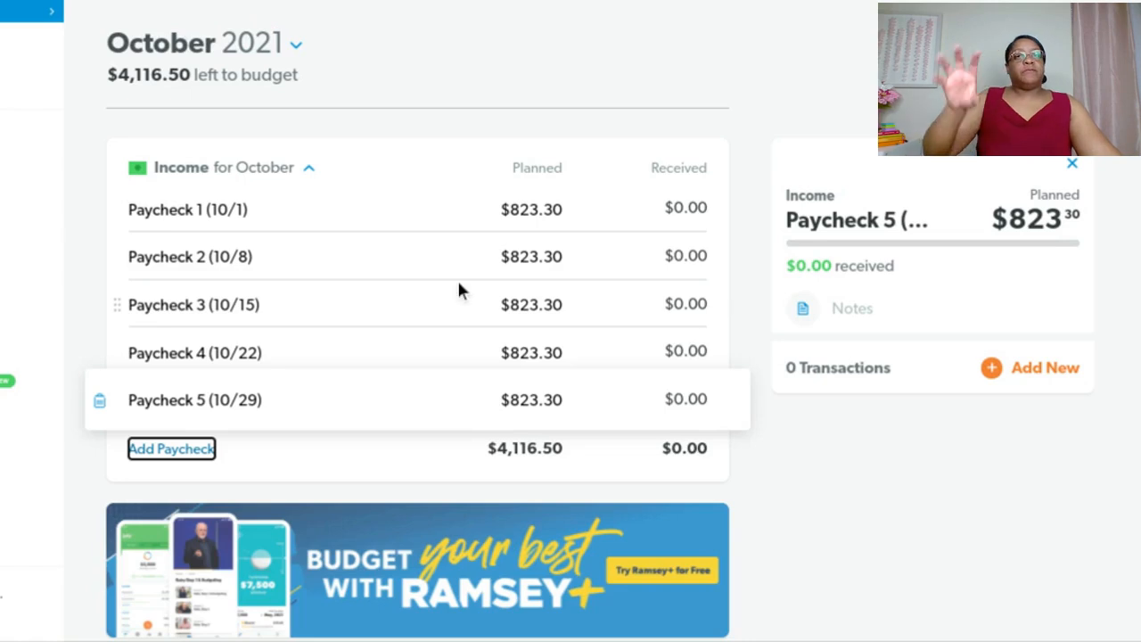
- Add a new item named "Rollover" to the Savings group, below Emergency Fund
{"action": "scroll", "coordinate": [459, 290], "scroll_direction": "down", "scroll_amount": 1}
{"action": "scroll", "coordinate": [459, 290], "scroll_direction": "down", "scroll_amount": 1}
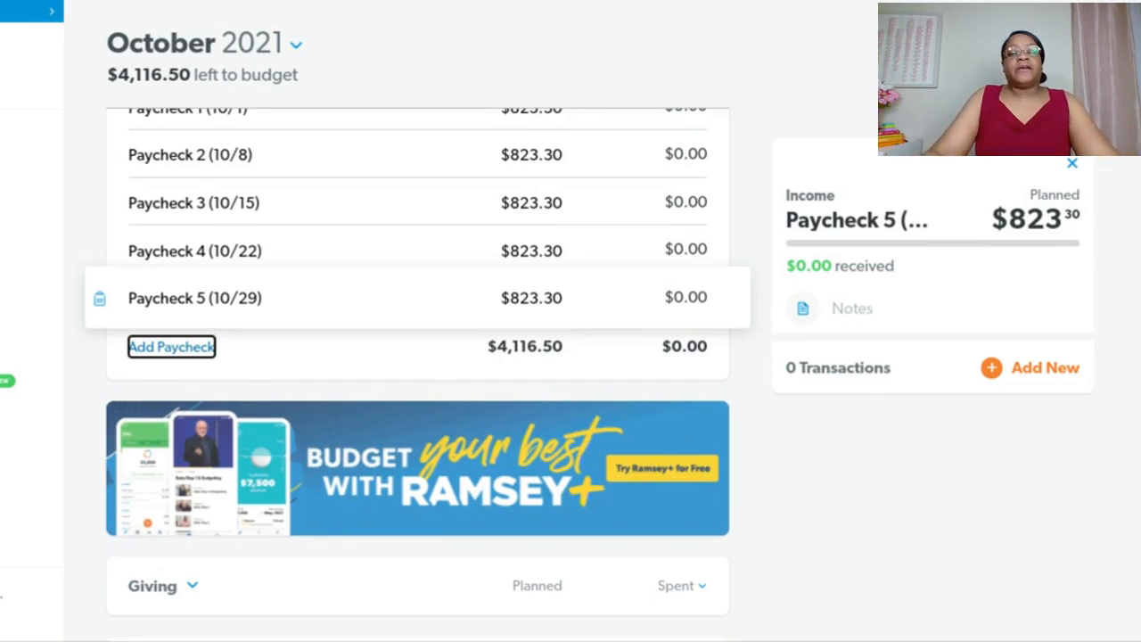
{"action": "scroll", "coordinate": [459, 287], "scroll_direction": "down", "scroll_amount": 1}
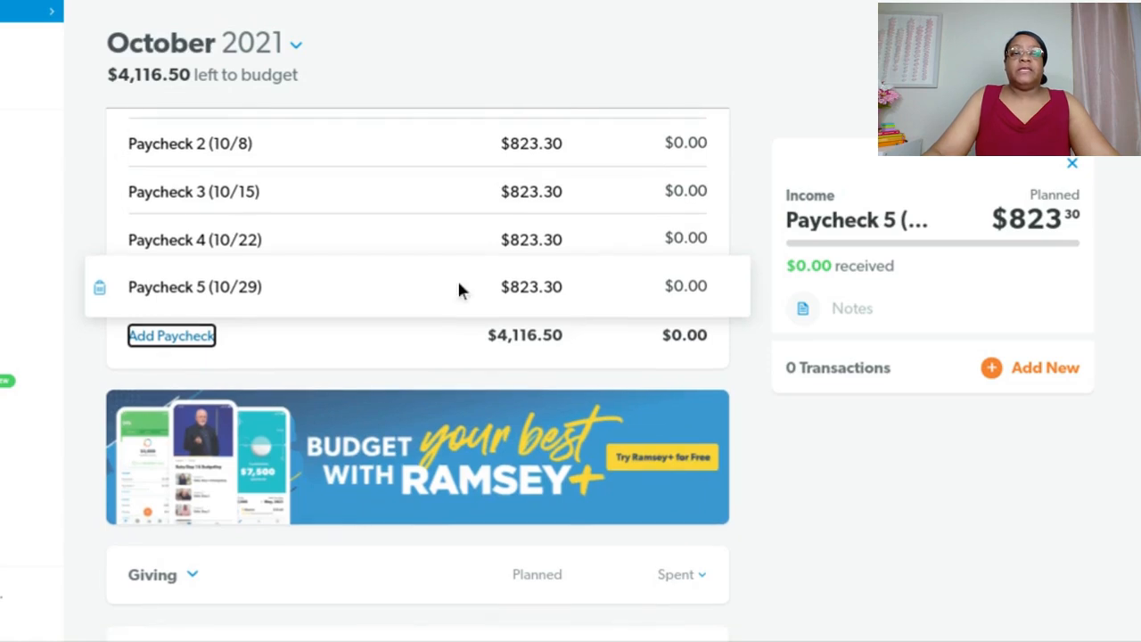
{"action": "scroll", "coordinate": [459, 290], "scroll_direction": "down", "scroll_amount": 3}
{"action": "scroll", "coordinate": [459, 294], "scroll_direction": "down", "scroll_amount": 5}
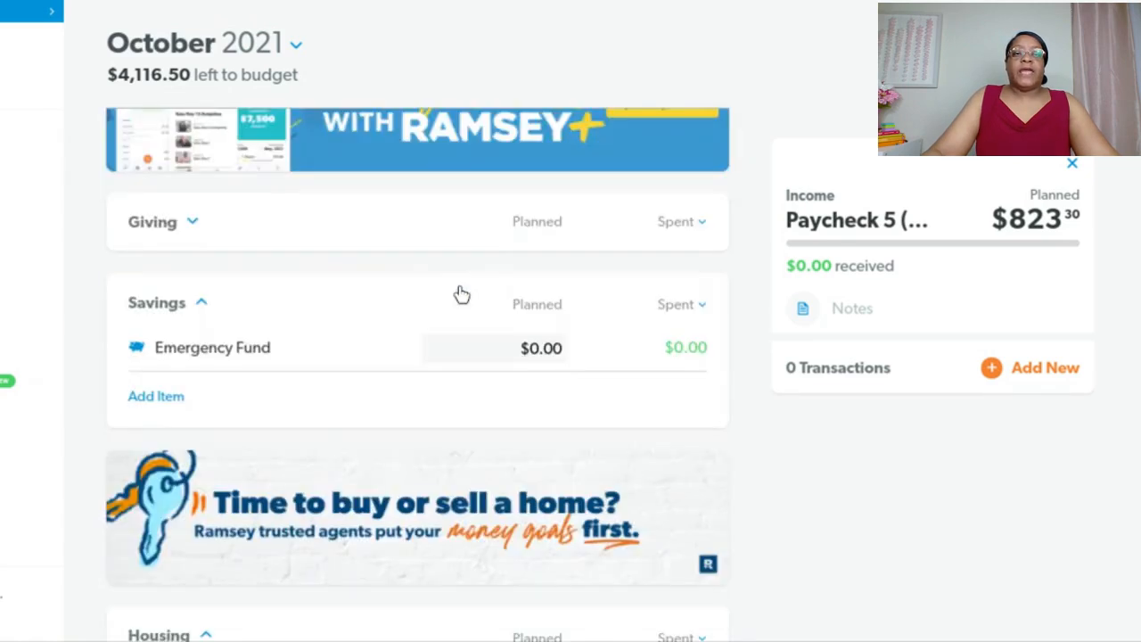
{"action": "scroll", "coordinate": [450, 290], "scroll_direction": "down", "scroll_amount": 2}
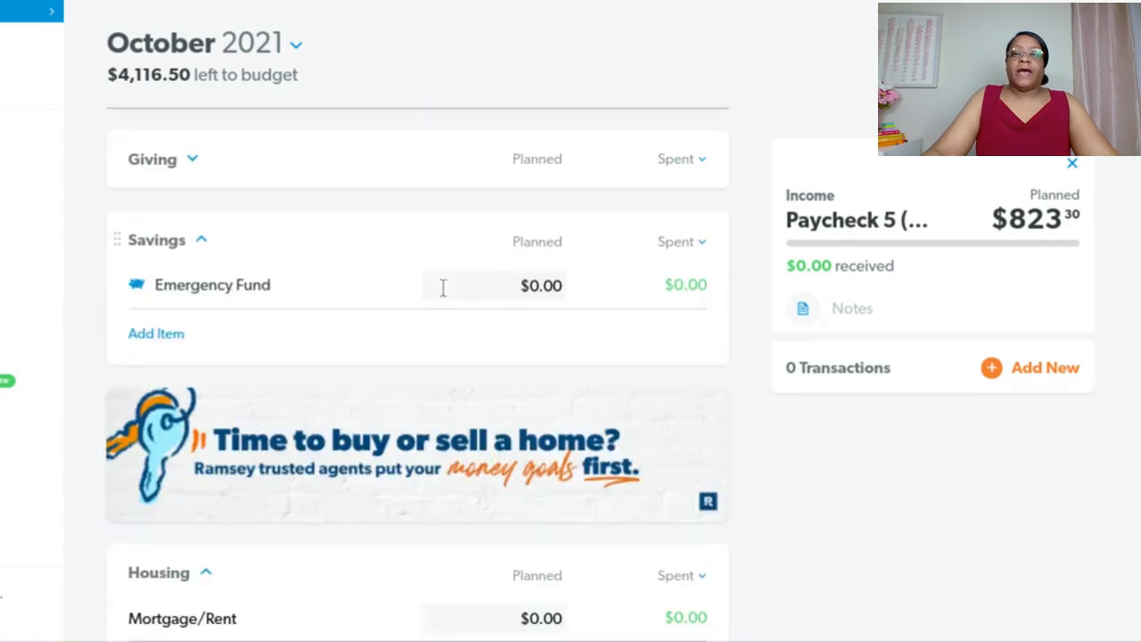
{"action": "left_click", "coordinate": [180, 335]}
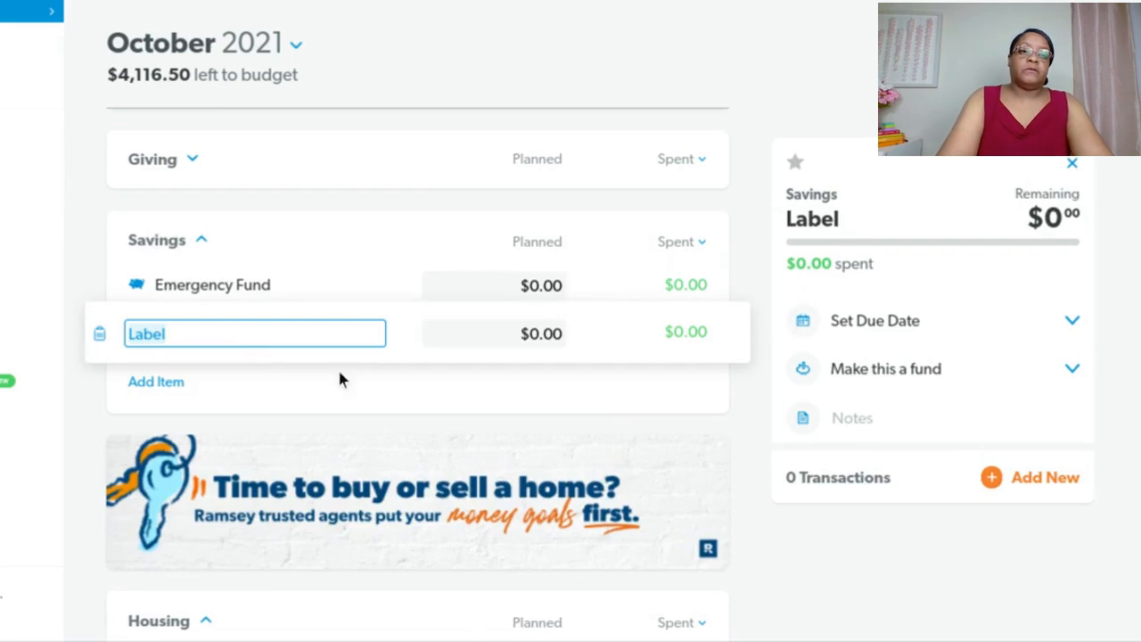
{"action": "type", "text": "Rollover"}
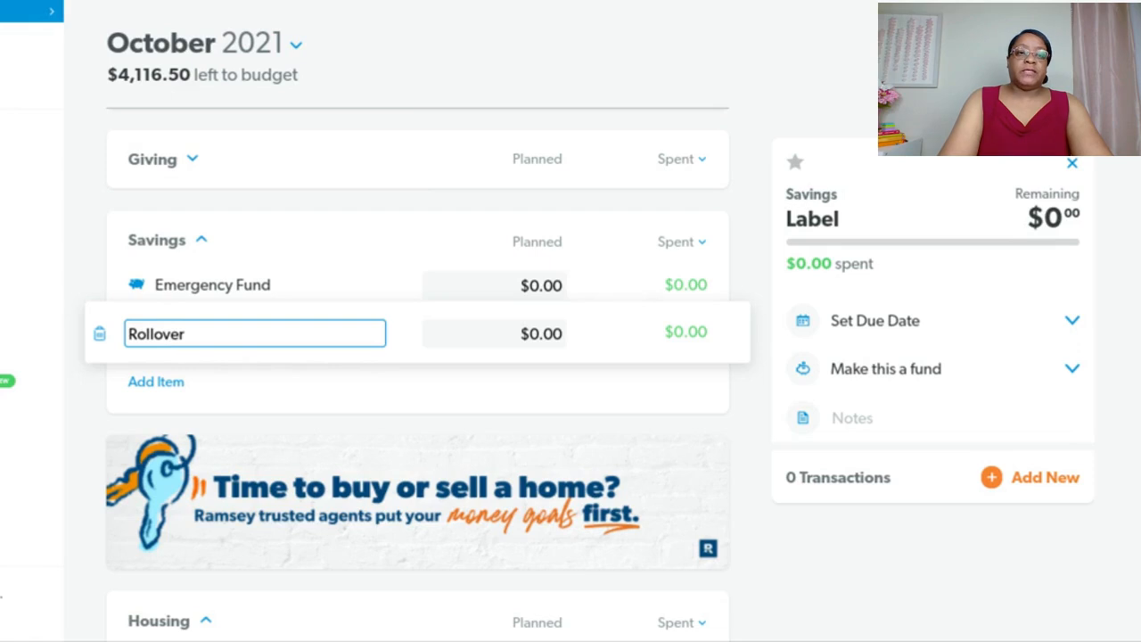
{"action": "key", "text": "Tab"}
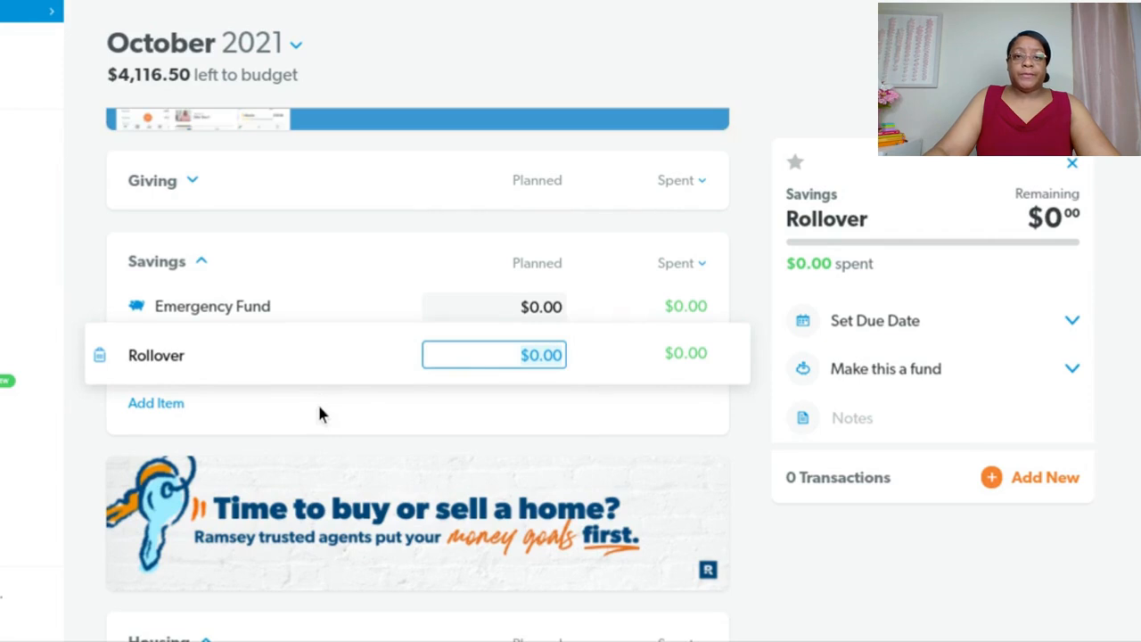
{"action": "scroll", "coordinate": [321, 413], "scroll_direction": "down", "scroll_amount": 1}
{"action": "scroll", "coordinate": [319, 406], "scroll_direction": "down", "scroll_amount": 2}
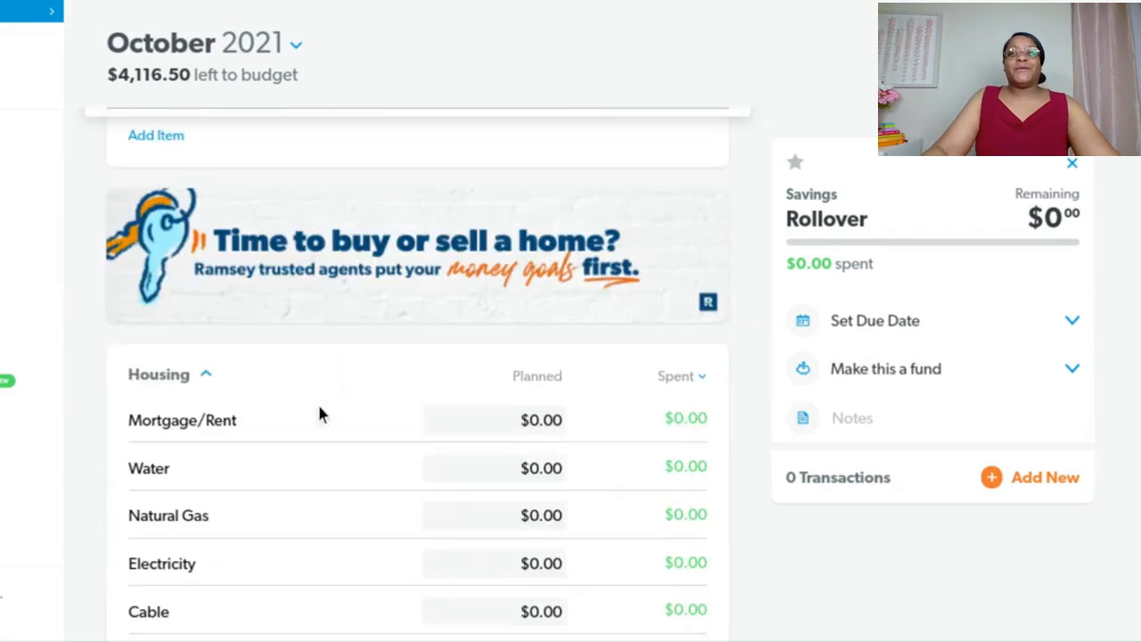
{"action": "scroll", "coordinate": [319, 402], "scroll_direction": "down", "scroll_amount": 2}
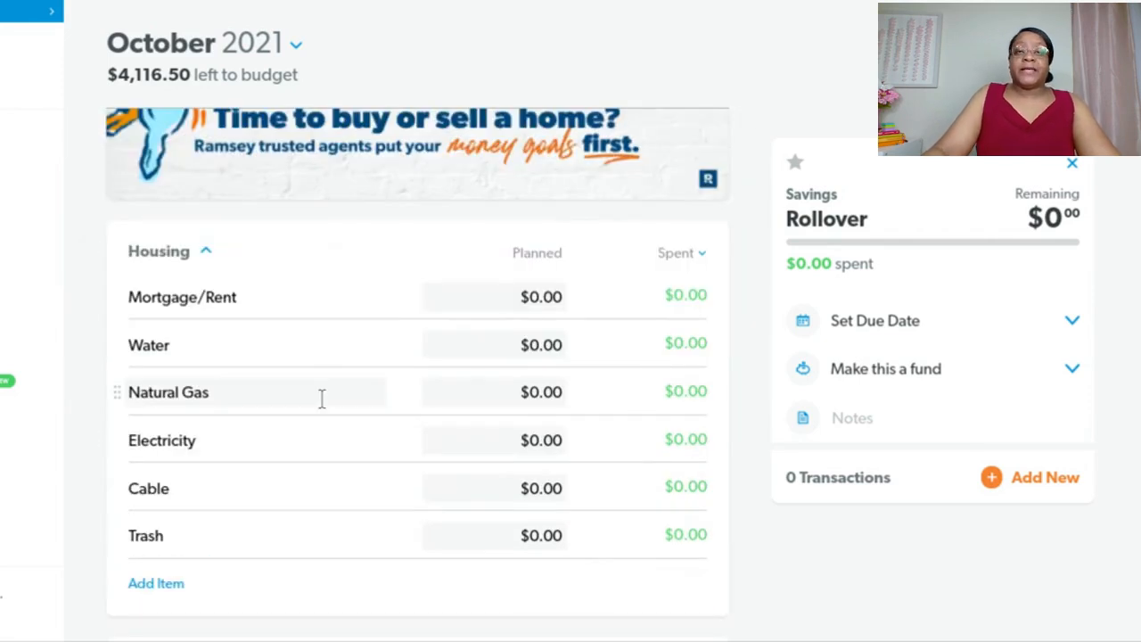
{"action": "scroll", "coordinate": [324, 403], "scroll_direction": "up", "scroll_amount": 1}
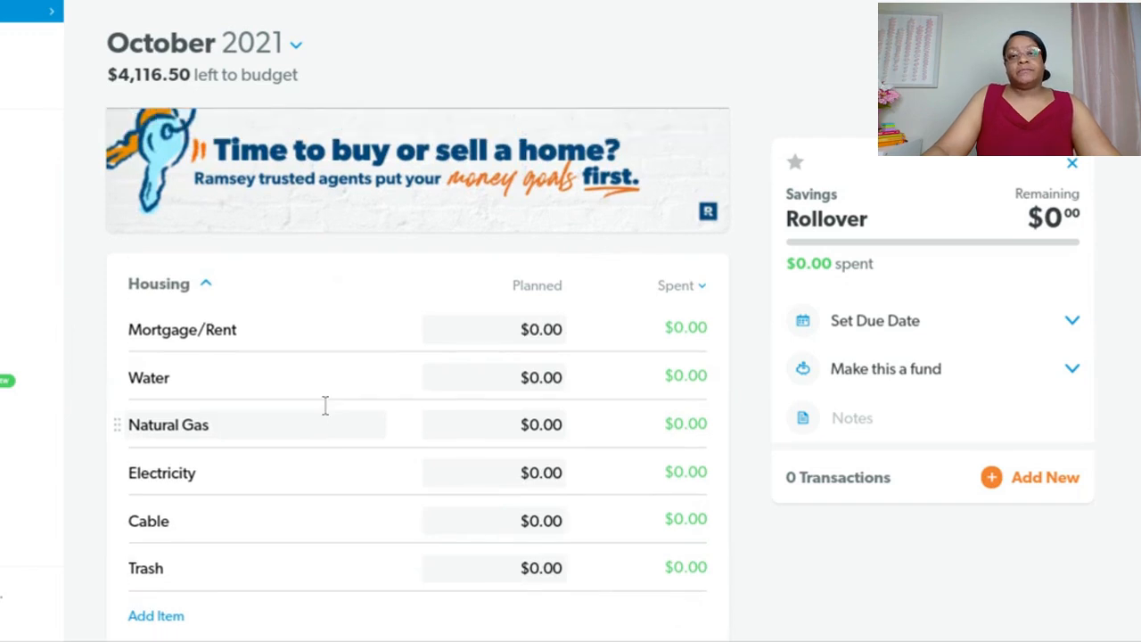
- Turn the Rollover item in the Savings group into a fund
{"action": "scroll", "coordinate": [326, 408], "scroll_direction": "up", "scroll_amount": 2}
{"action": "scroll", "coordinate": [328, 410], "scroll_direction": "up", "scroll_amount": 2}
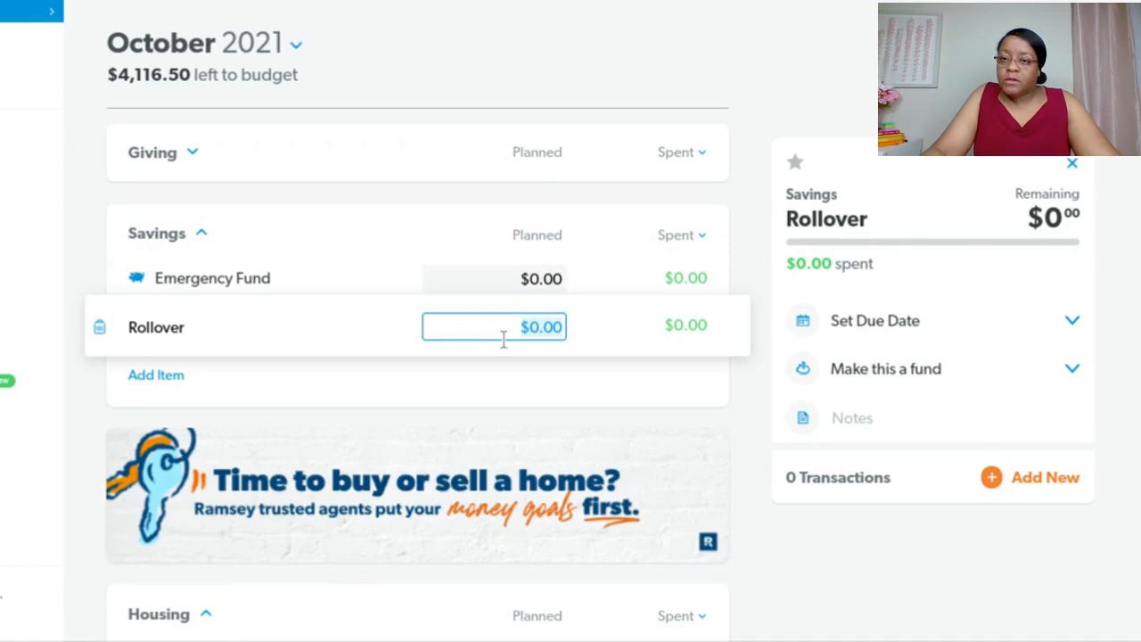
{"action": "left_click", "coordinate": [1070, 371]}
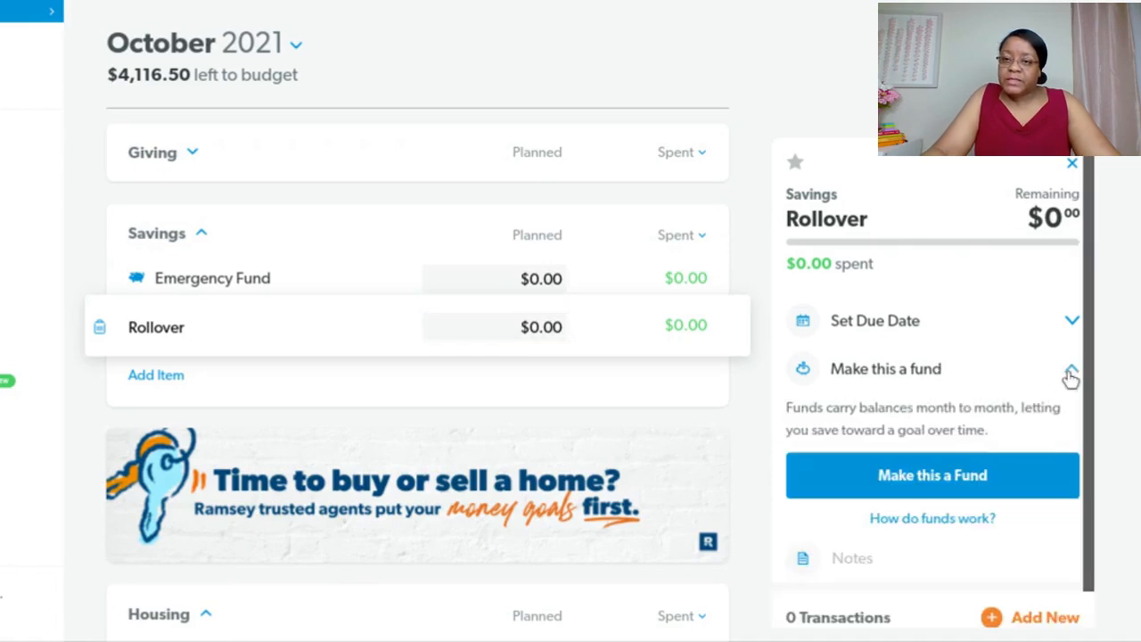
{"action": "left_click", "coordinate": [969, 484]}
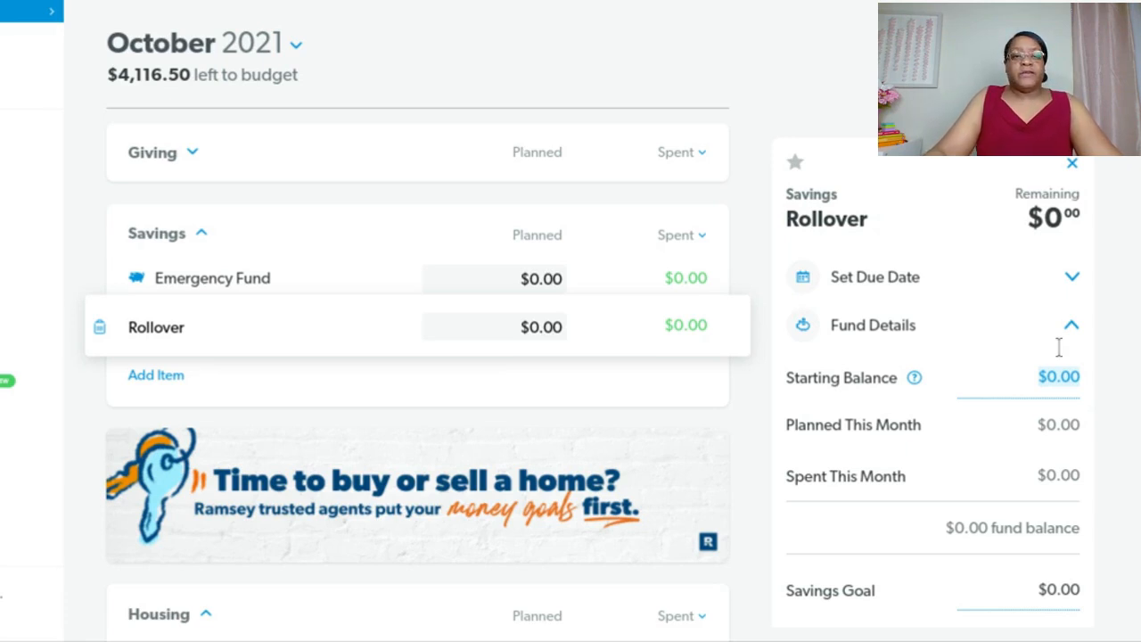
- Set the planned amount for Mortgage/Rent in the Housing group to $660
{"action": "scroll", "coordinate": [484, 383], "scroll_direction": "down", "scroll_amount": 2}
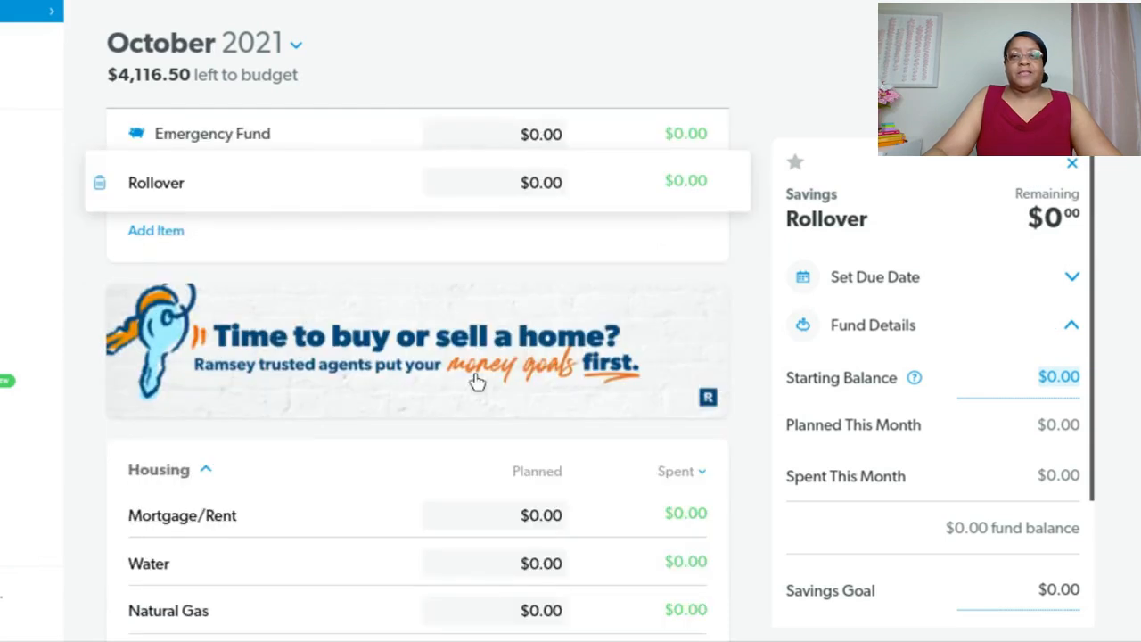
{"action": "scroll", "coordinate": [477, 381], "scroll_direction": "down", "scroll_amount": 3}
{"action": "scroll", "coordinate": [482, 366], "scroll_direction": "down", "scroll_amount": 1}
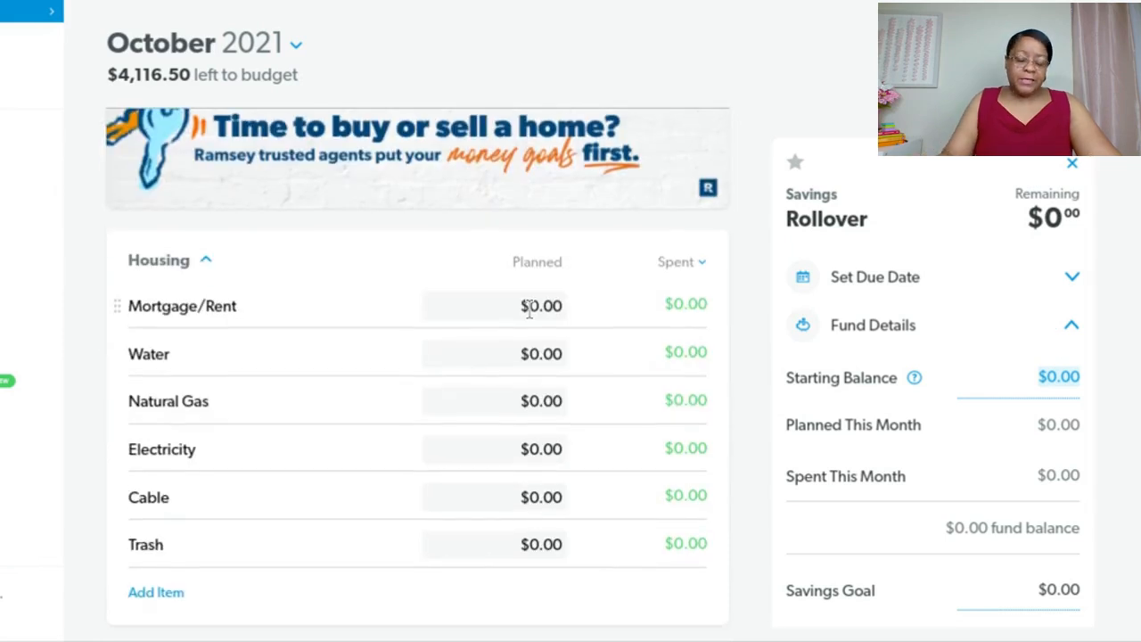
{"action": "left_click", "coordinate": [599, 312]}
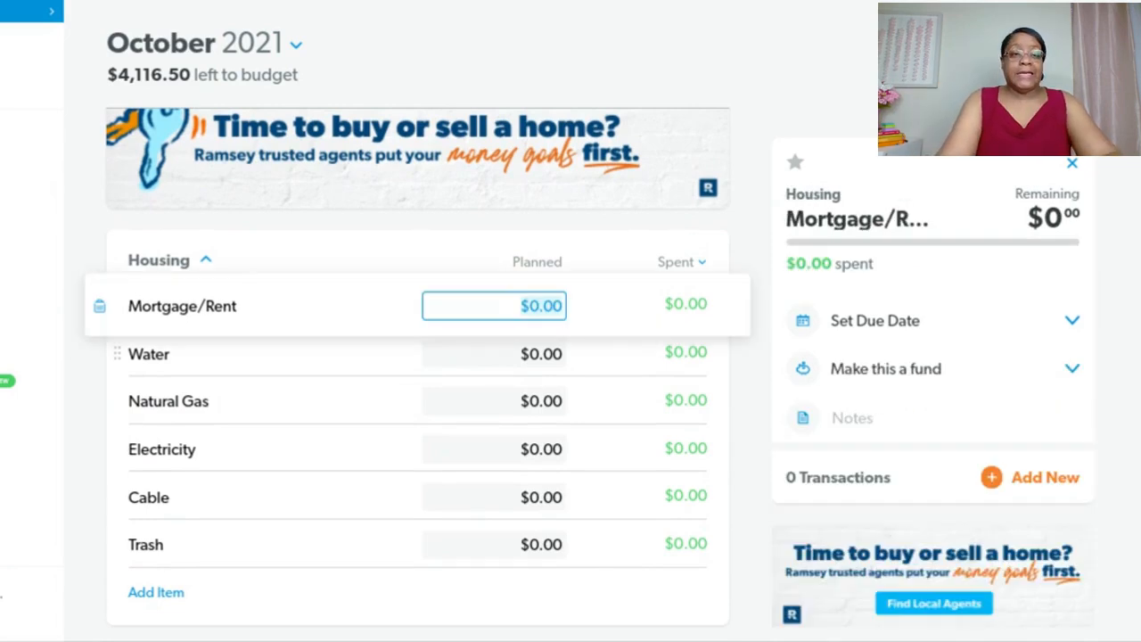
{"action": "type", "text": "660"}
{"action": "key", "text": "Tab"}
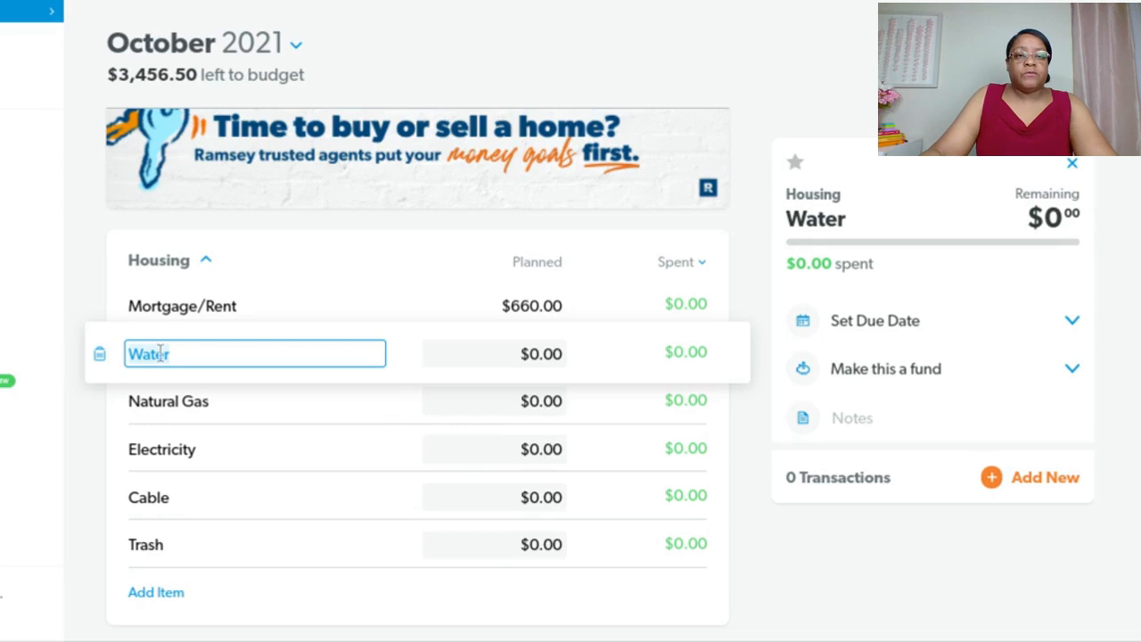
- Delete the Water and Natural Gas items from the Housing group
{"action": "left_click", "coordinate": [100, 355]}
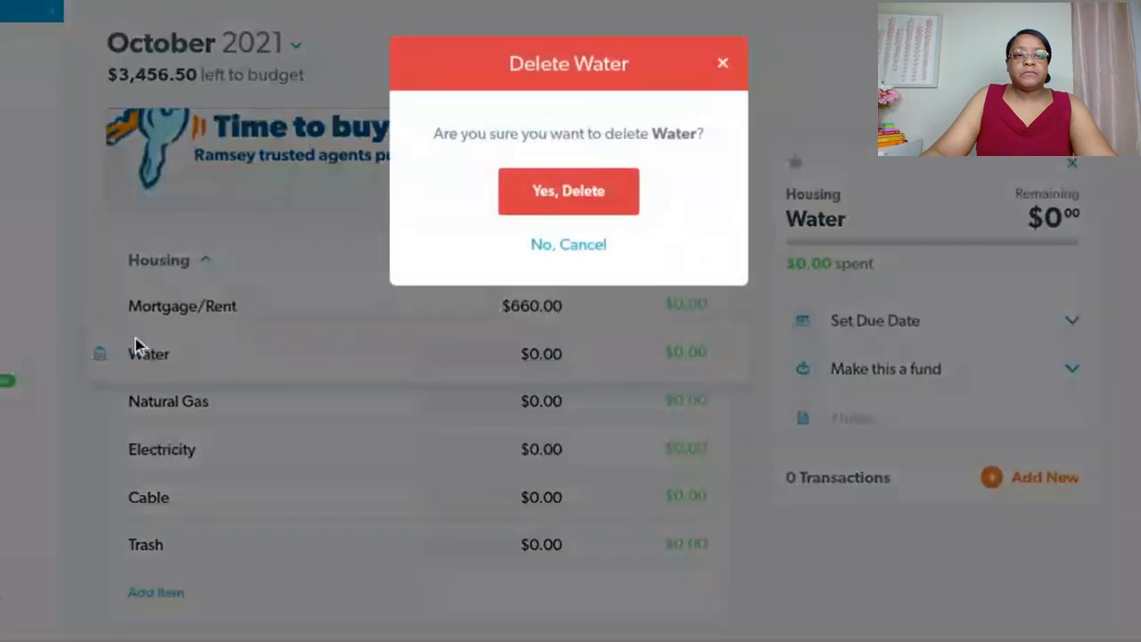
{"action": "left_click", "coordinate": [505, 213]}
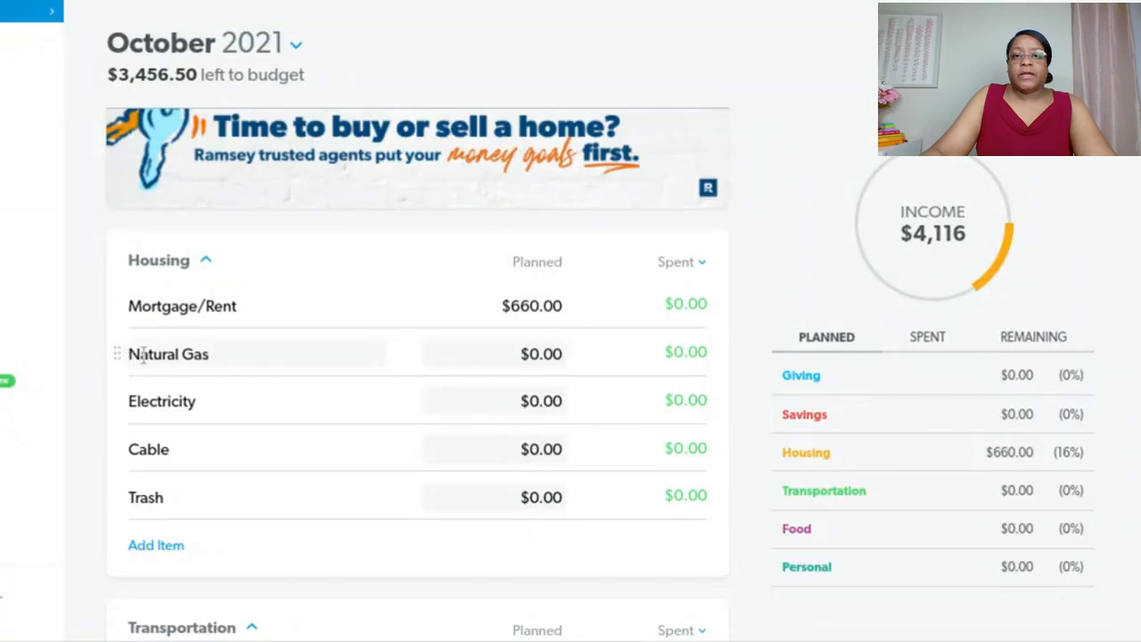
{"action": "left_click", "coordinate": [135, 354]}
{"action": "left_click", "coordinate": [100, 354]}
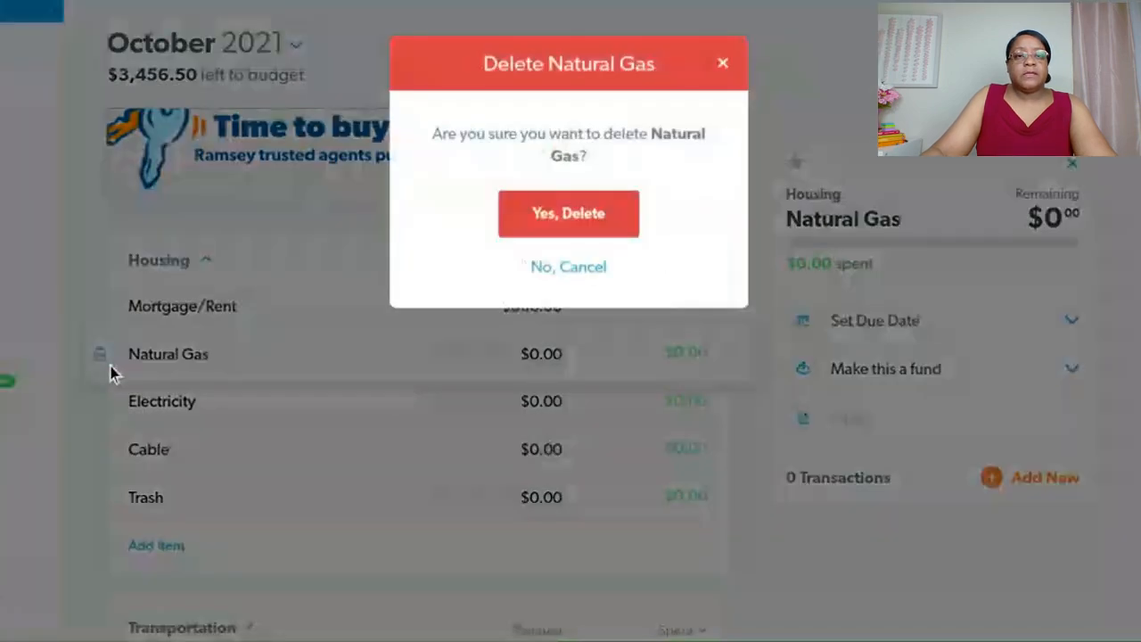
{"action": "left_click", "coordinate": [568, 214]}
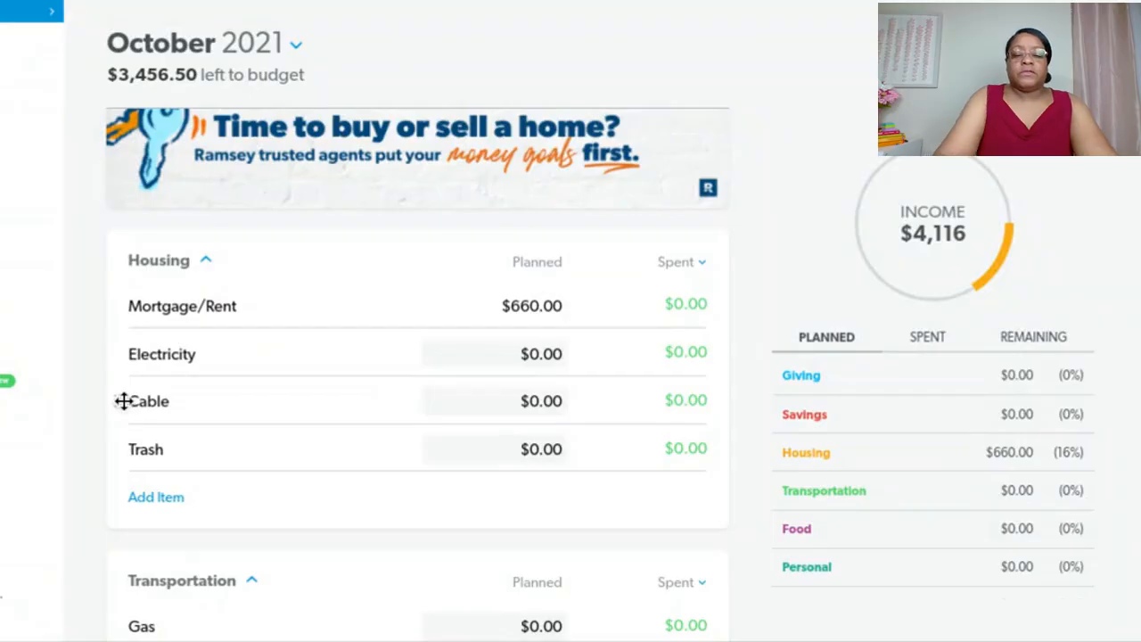
- Rename the Electricity item in the Housing group to "Utilities" and set its planned amount to $140
{"action": "left_click", "coordinate": [176, 353]}
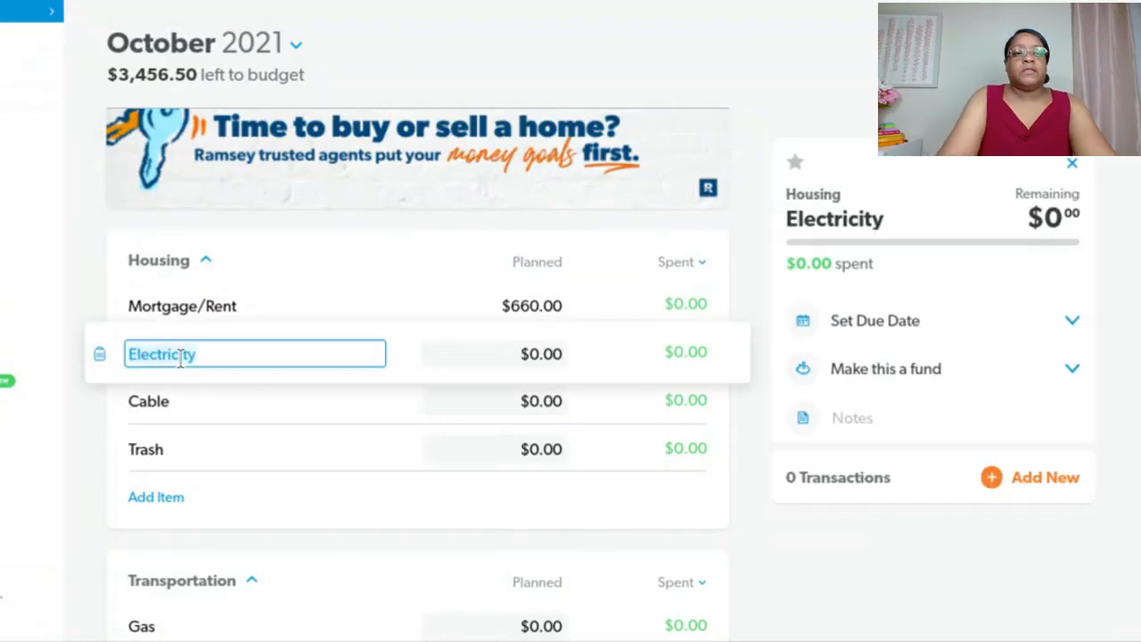
{"action": "type", "text": "Utilities"}
{"action": "key", "text": "Tab"}
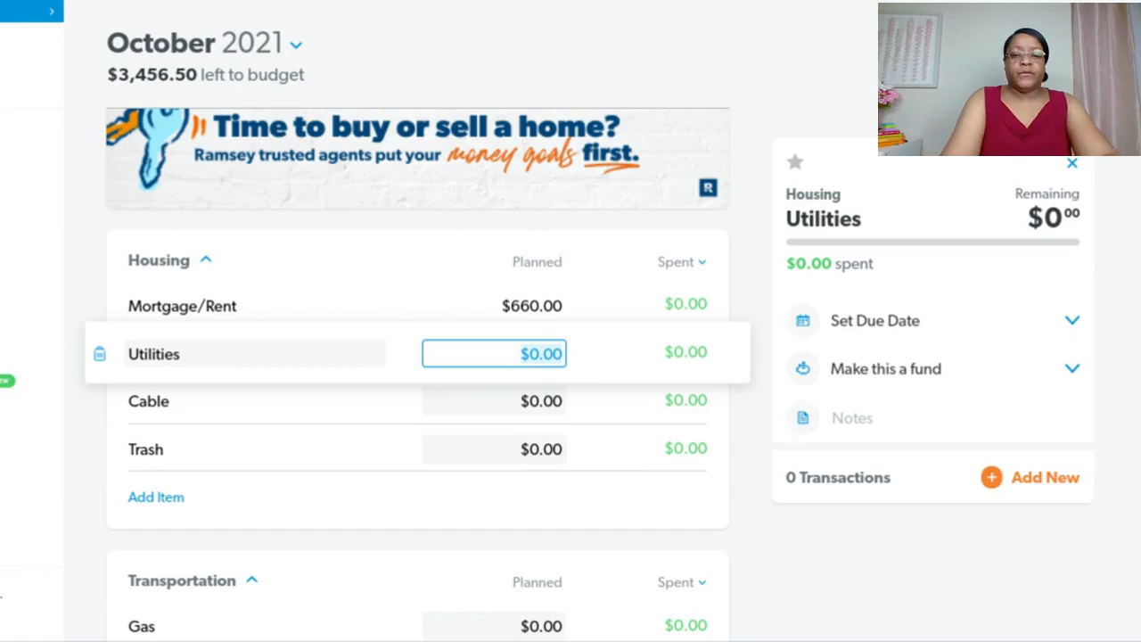
{"action": "key", "text": "BackSpace"}
{"action": "type", "text": "140"}
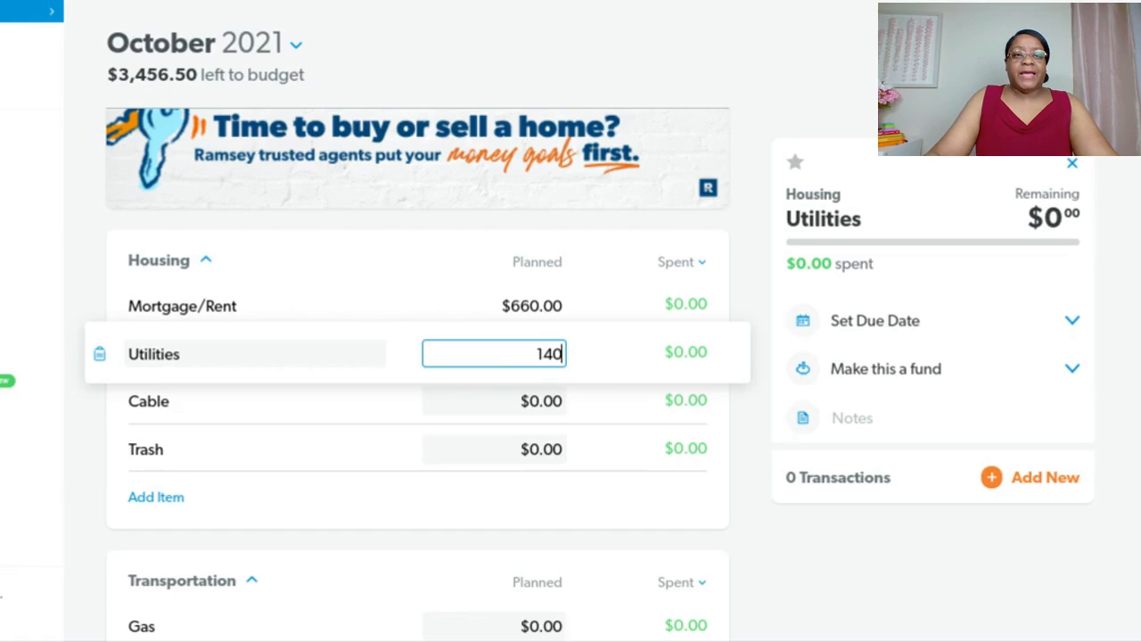
{"action": "key", "text": "Tab"}
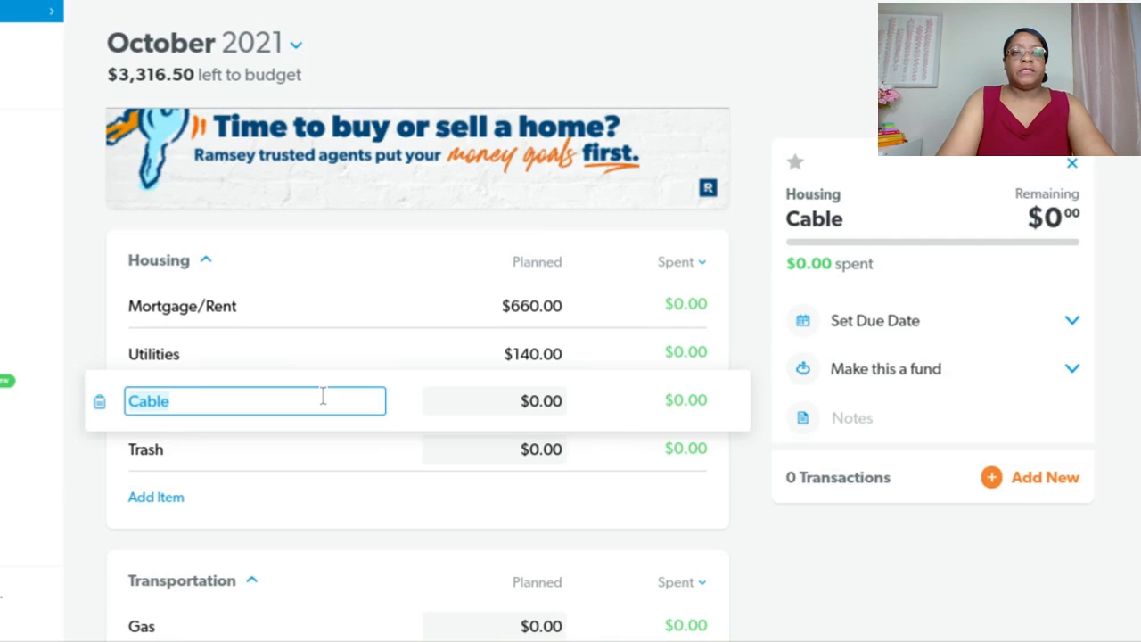
- Rename the Cable item in the Housing group to "Internet" and set its planned amount to $116
{"action": "type", "text": "Internet"}
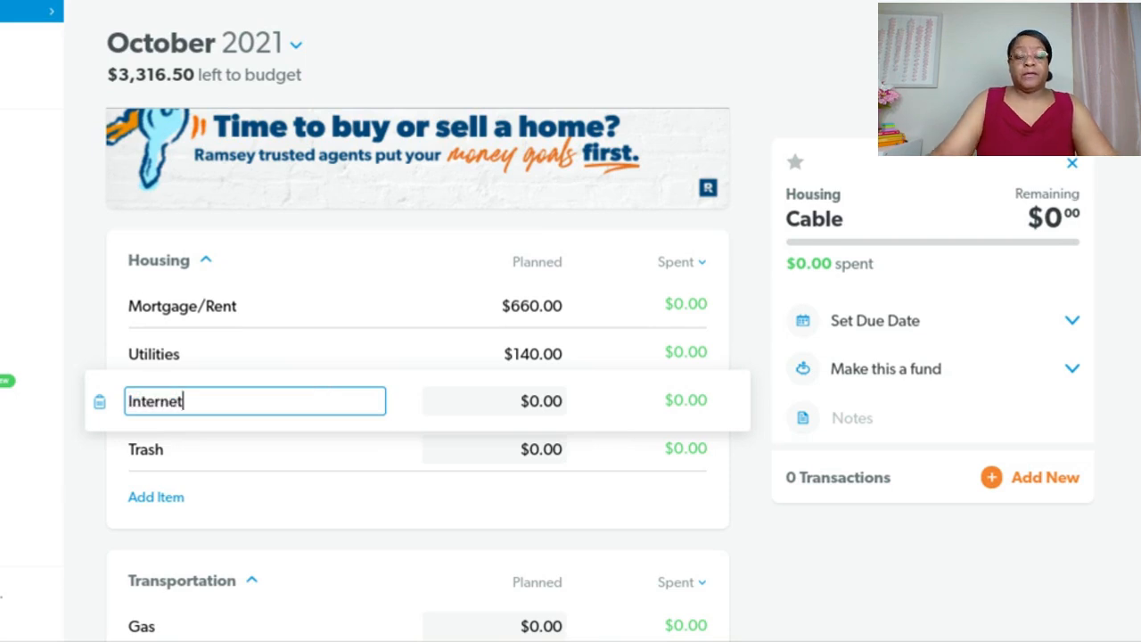
{"action": "key", "text": "Tab"}
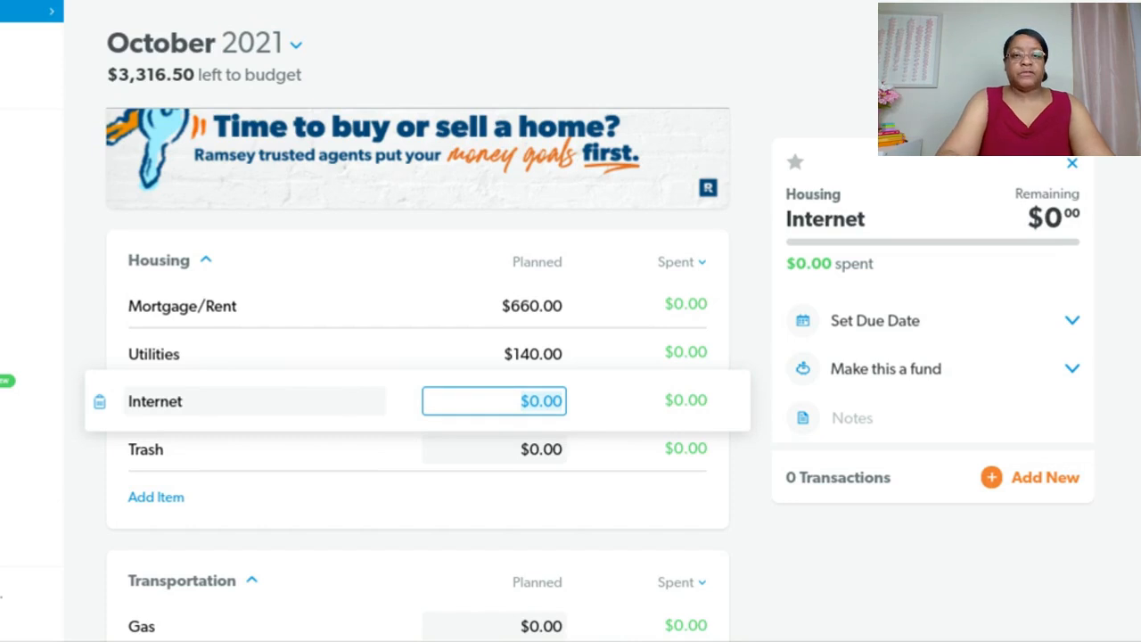
{"action": "type", "text": "116"}
{"action": "key", "text": "Tab"}
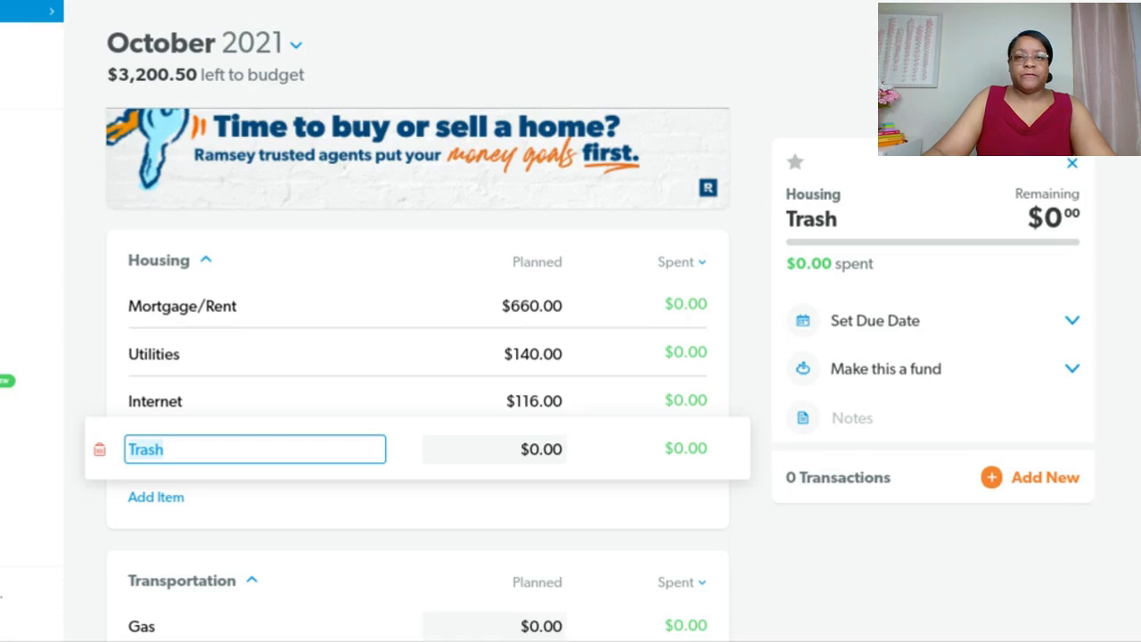
- Delete the Trash item from the Housing group
{"action": "left_click", "coordinate": [102, 451]}
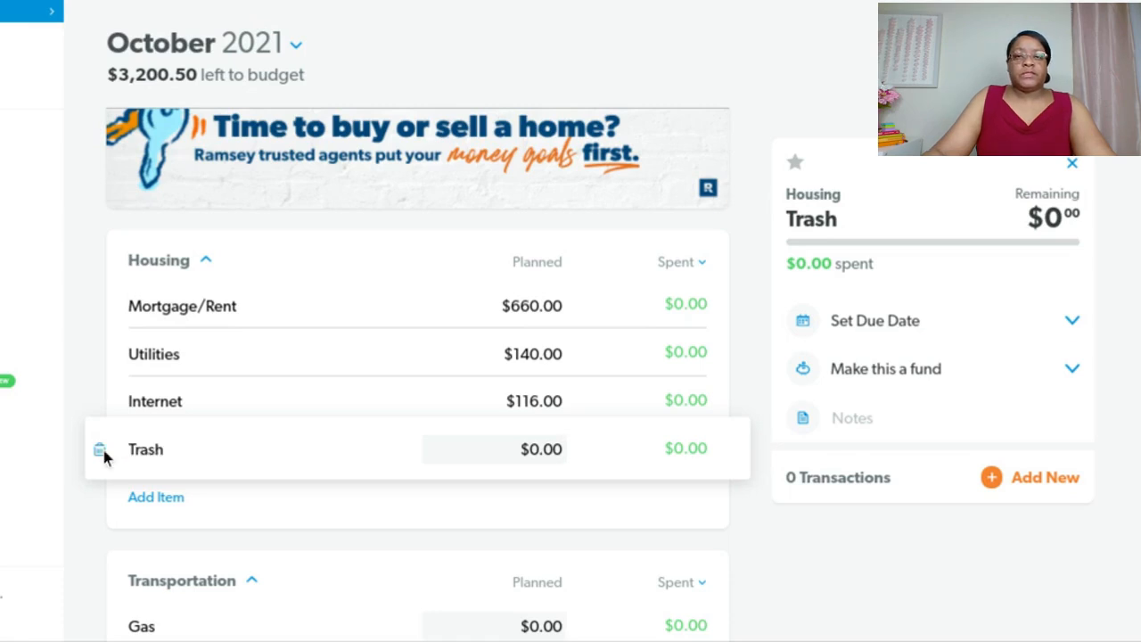
{"action": "left_click", "coordinate": [101, 451]}
{"action": "left_click", "coordinate": [516, 211]}
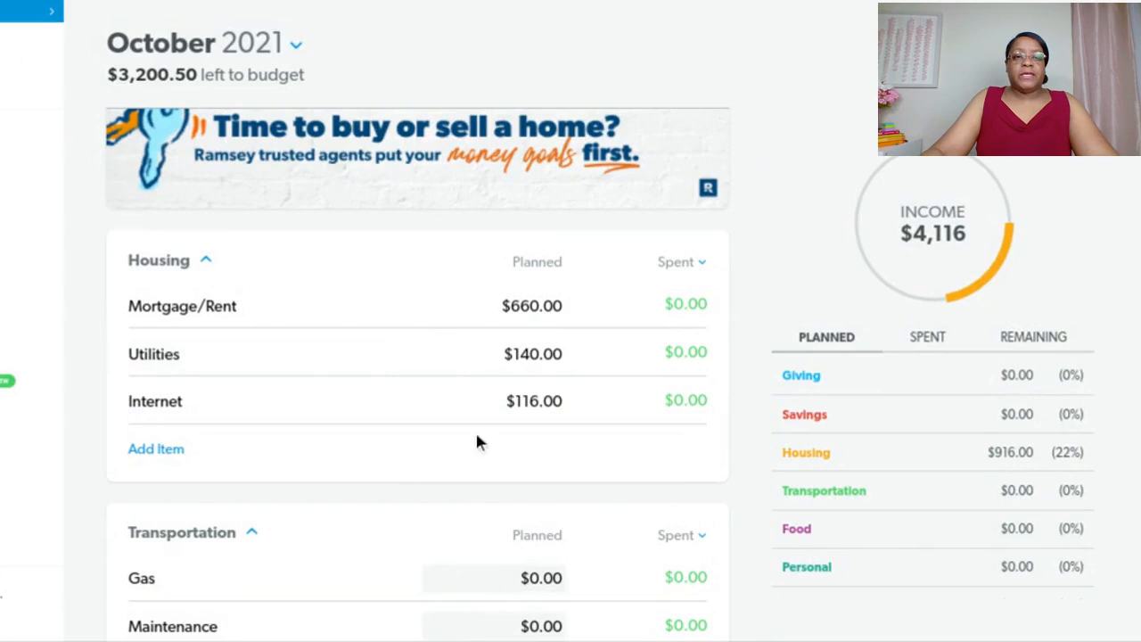
- Add a new item named "Phone" to the Housing group with a planned amount of $268
{"action": "left_click", "coordinate": [182, 450]}
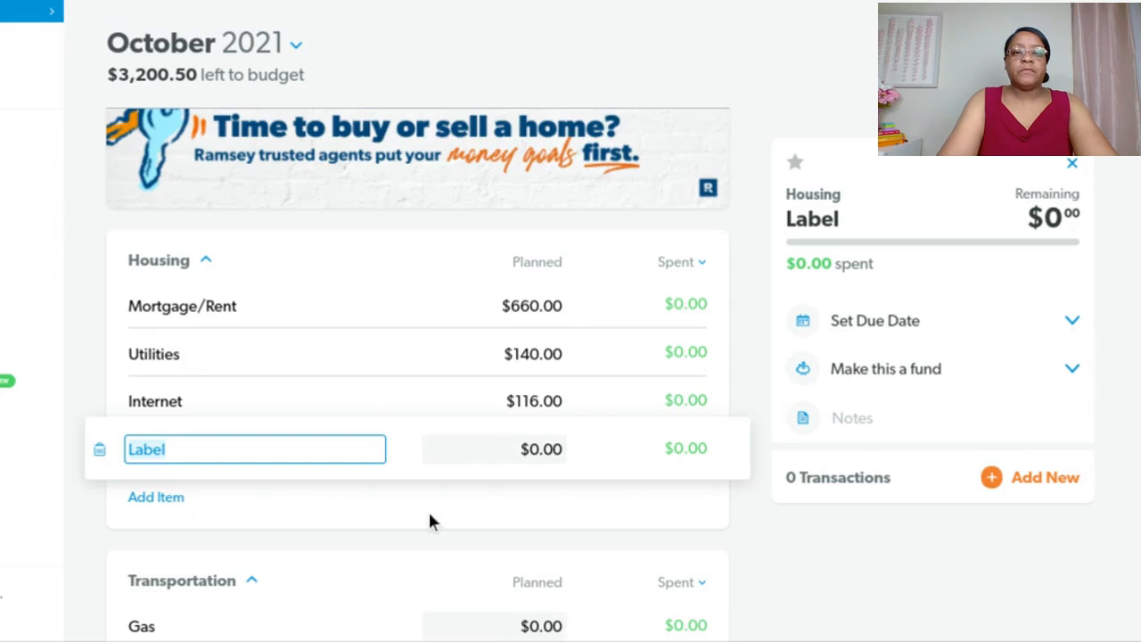
{"action": "type", "text": "Phone"}
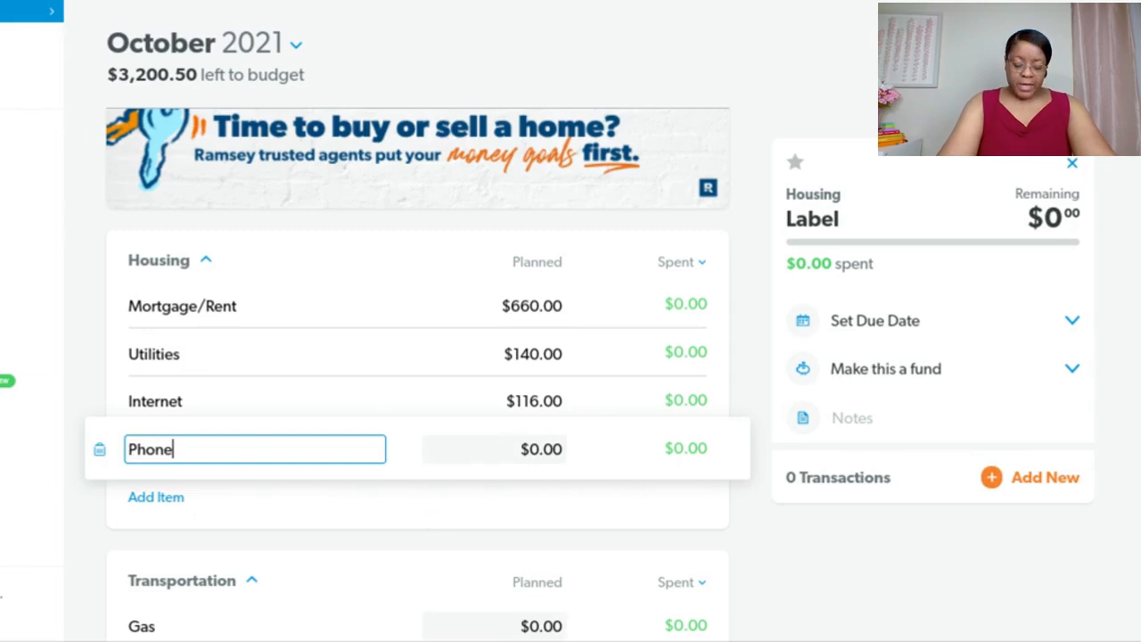
{"action": "key", "text": "Tab"}
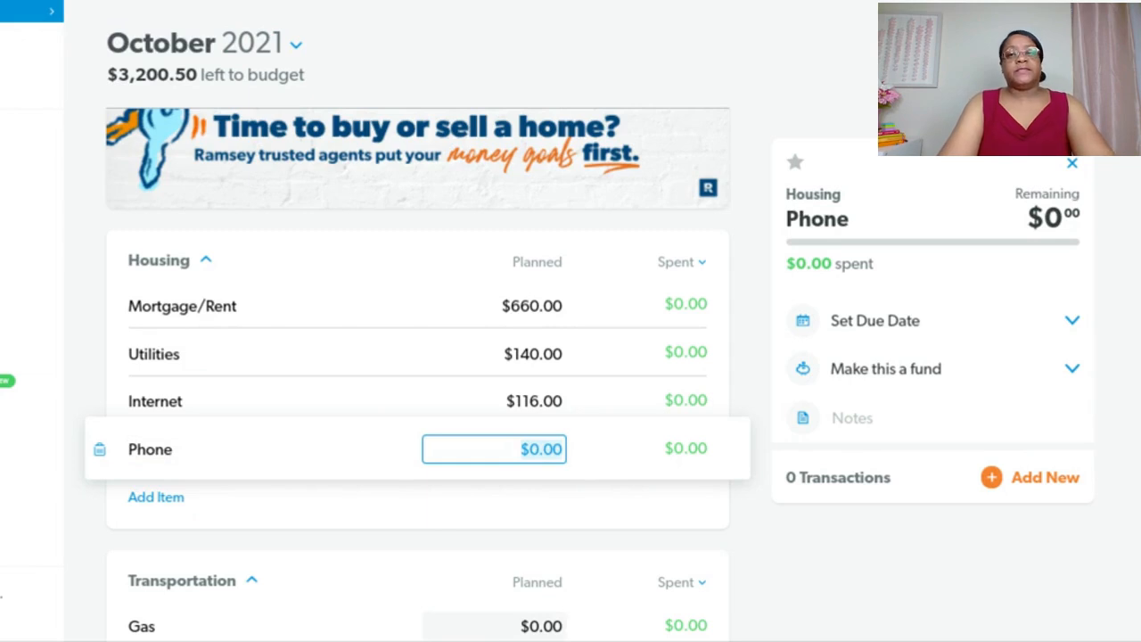
{"action": "type", "text": "268"}
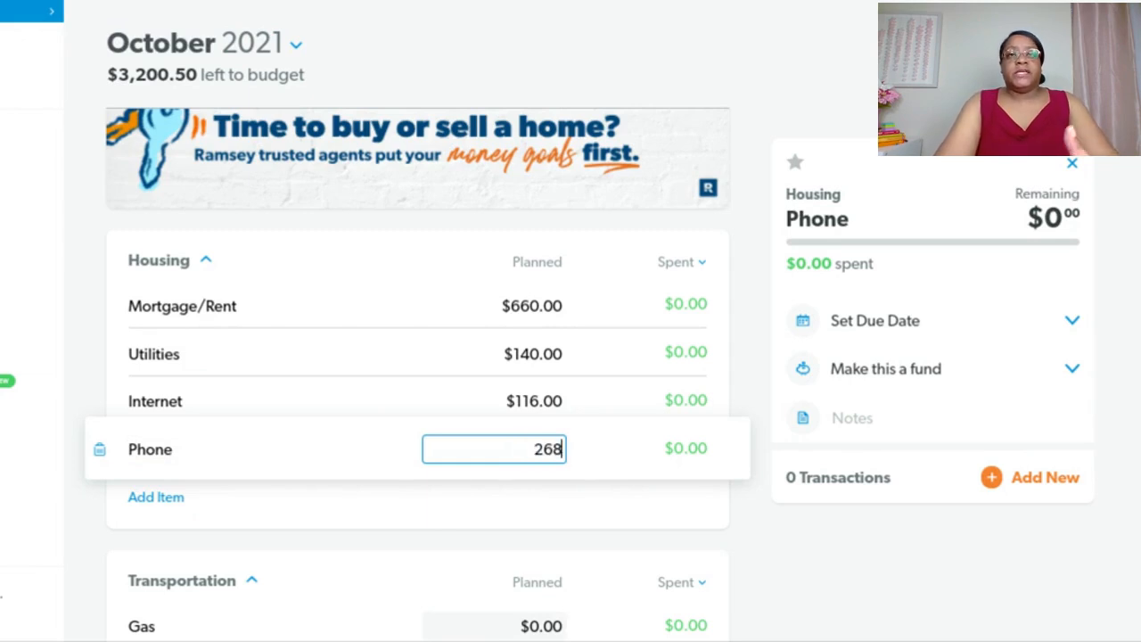
{"action": "key", "text": "Tab"}
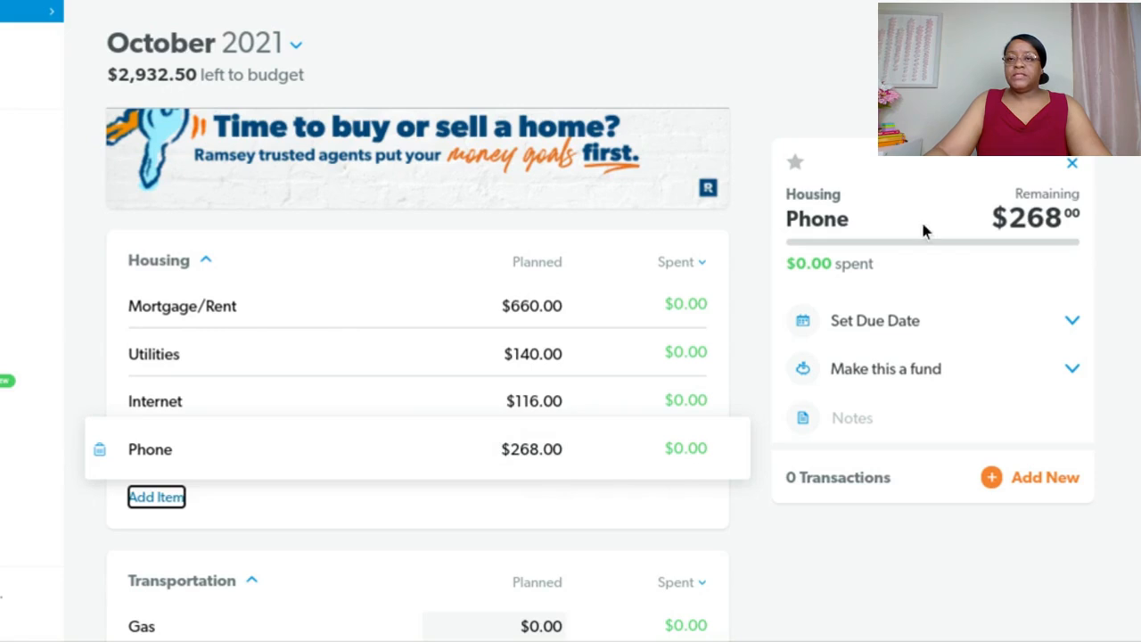
{"action": "left_click", "coordinate": [1071, 164]}
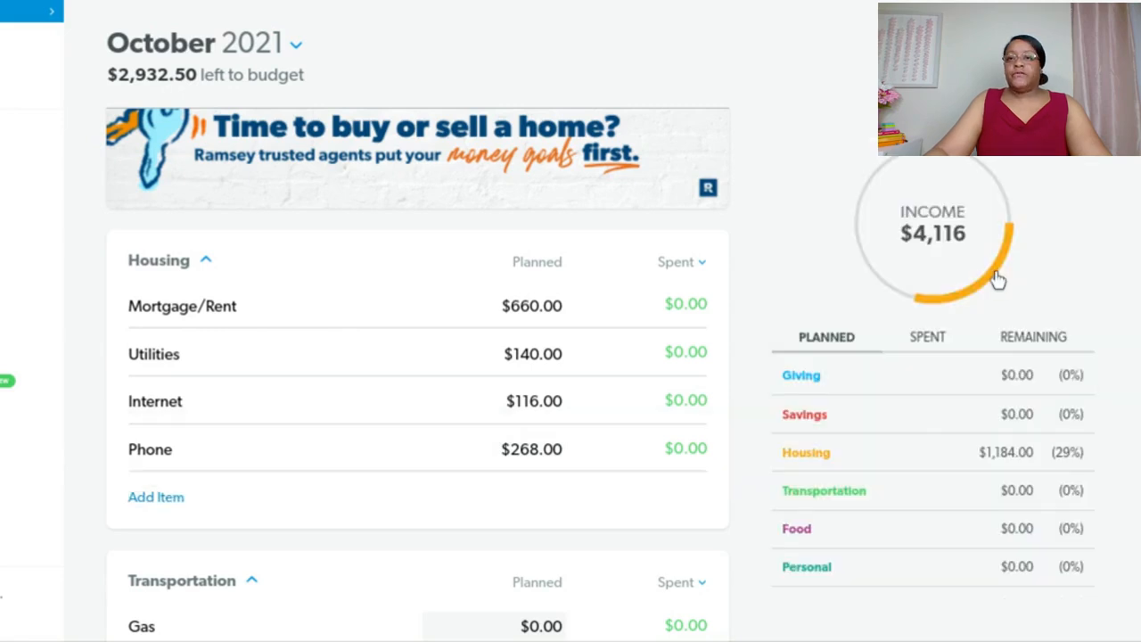
- Set the planned amount for Gas in the Transportation group to $100
{"action": "mouse_move", "coordinate": [993, 284]}
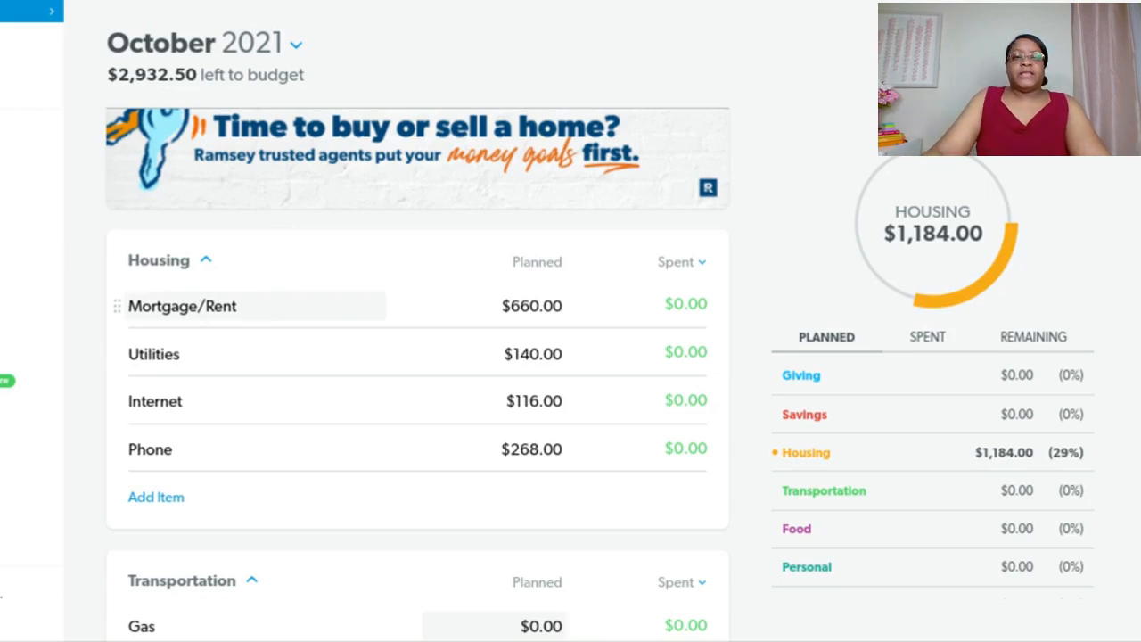
{"action": "scroll", "coordinate": [352, 424], "scroll_direction": "down", "scroll_amount": 1}
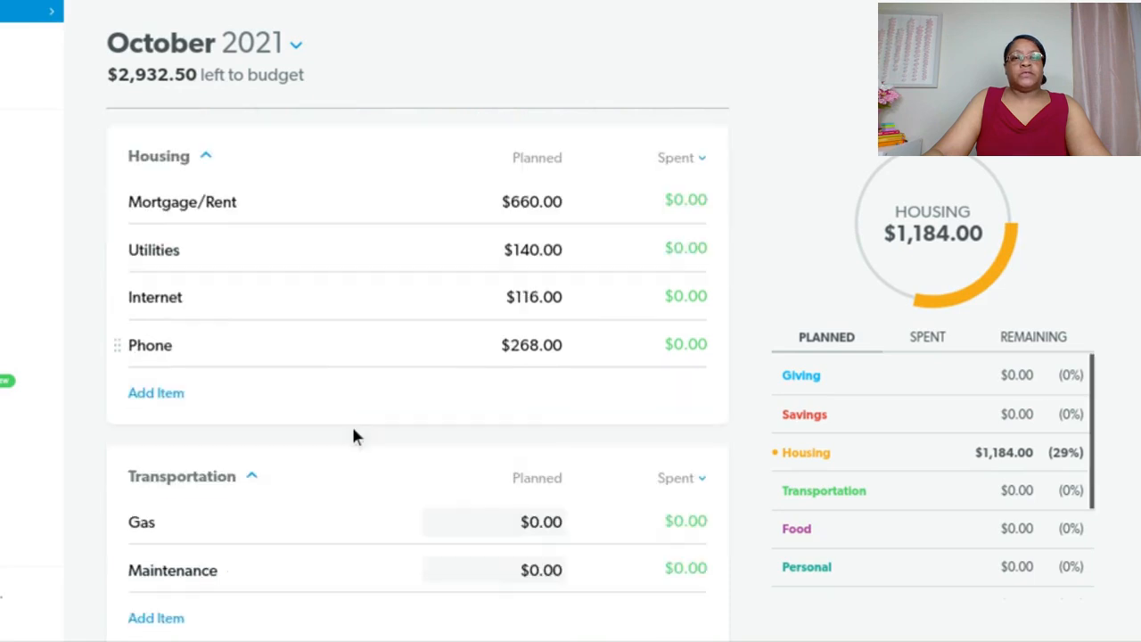
{"action": "scroll", "coordinate": [353, 436], "scroll_direction": "down", "scroll_amount": 2}
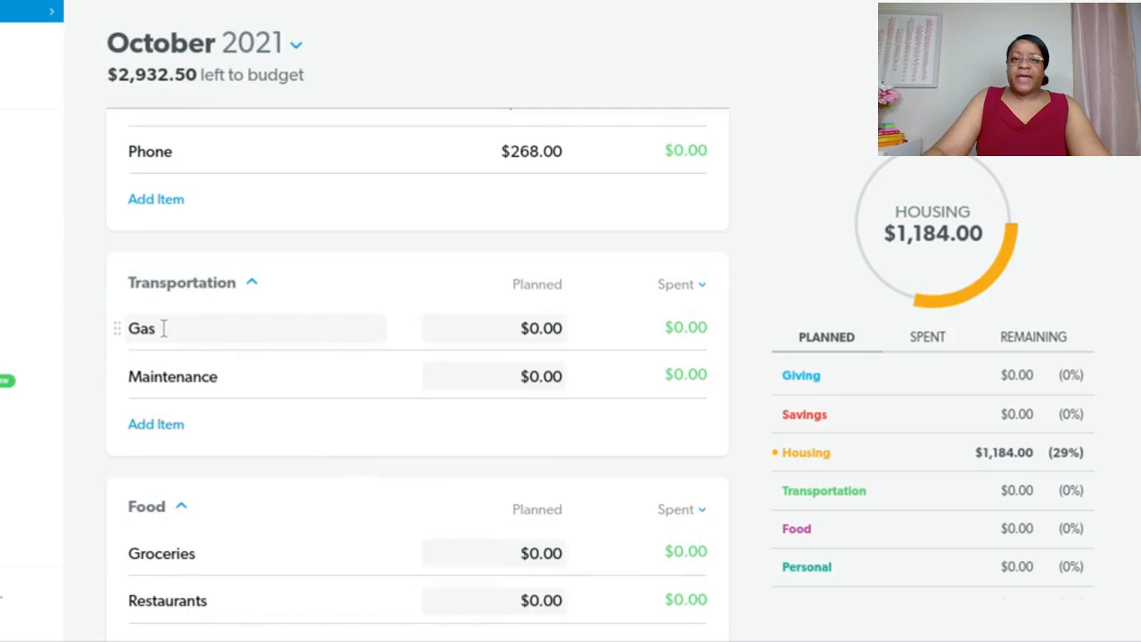
{"action": "left_click", "coordinate": [538, 327]}
{"action": "type", "text": "100"}
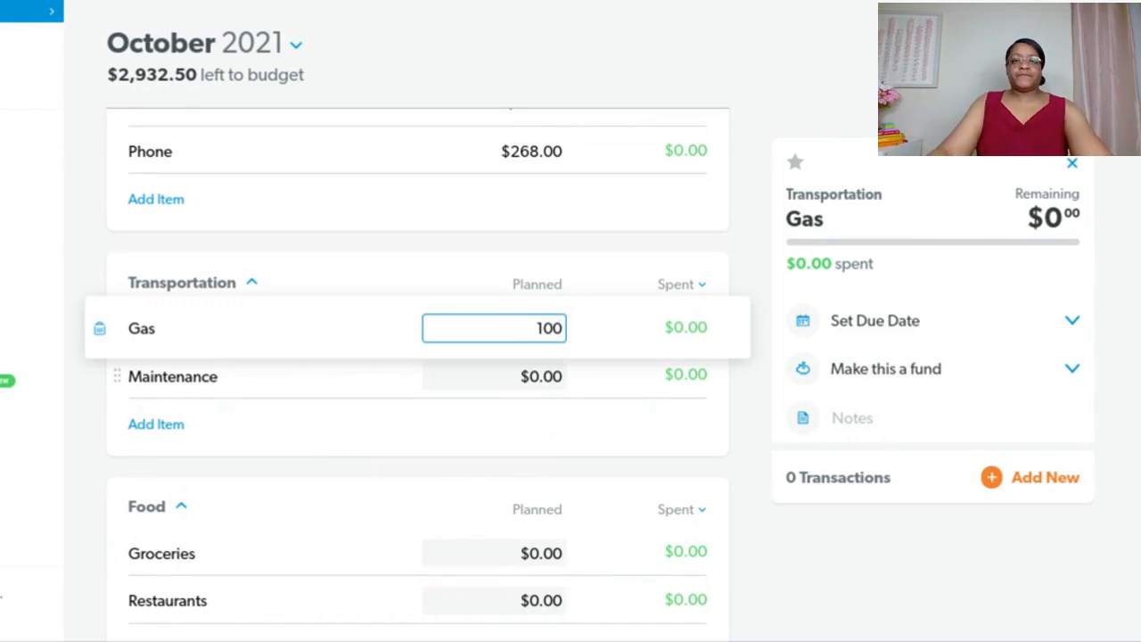
{"action": "key", "text": "Tab"}
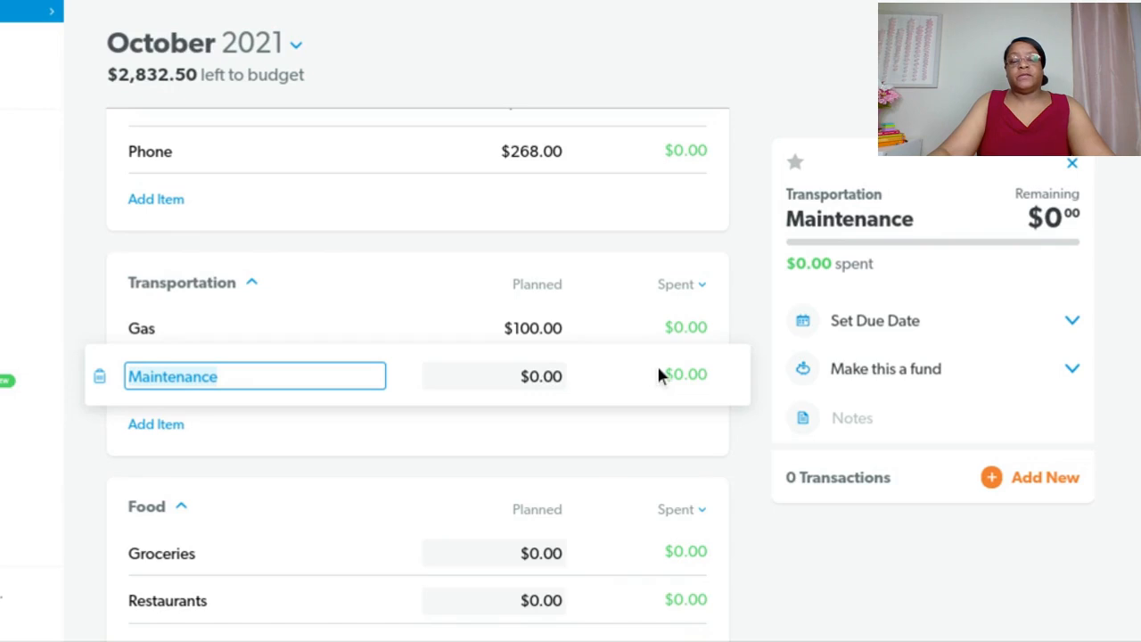
- Set the planned amount for Groceries in the Food group to $350
{"action": "scroll", "coordinate": [541, 420], "scroll_direction": "down", "scroll_amount": 1}
{"action": "scroll", "coordinate": [541, 425], "scroll_direction": "down", "scroll_amount": 2}
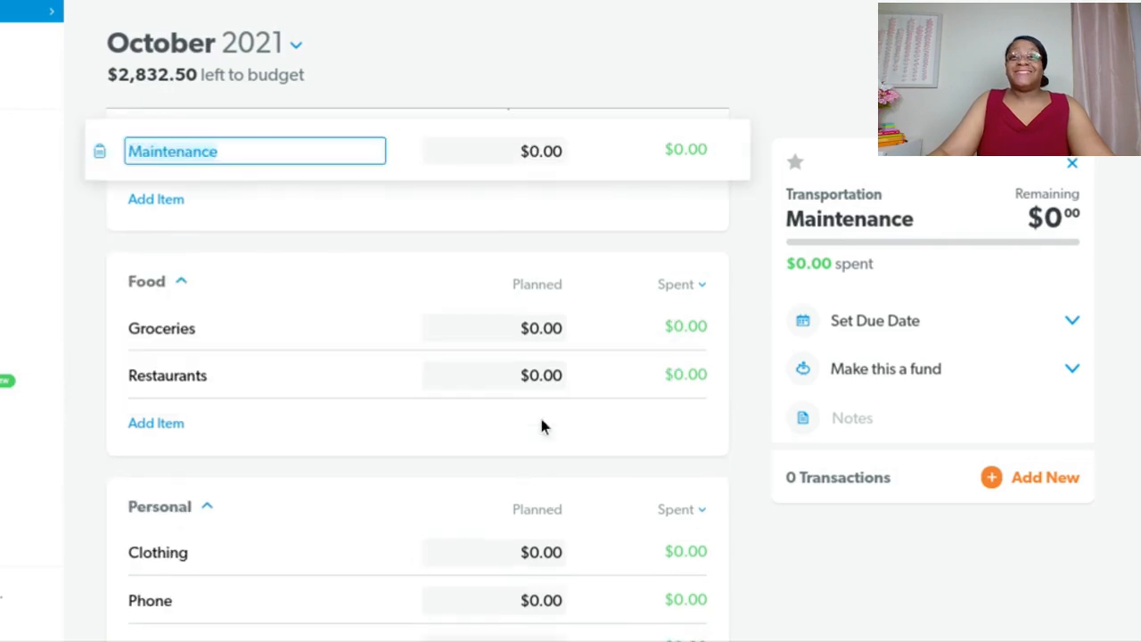
{"action": "scroll", "coordinate": [541, 426], "scroll_direction": "down", "scroll_amount": 1}
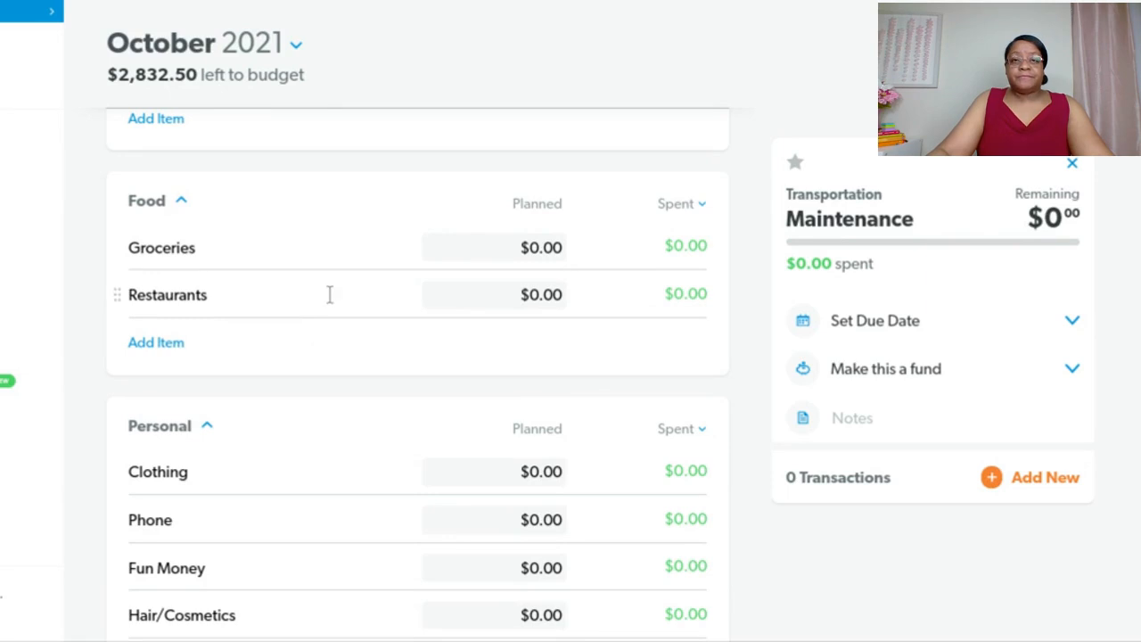
{"action": "left_click", "coordinate": [541, 247]}
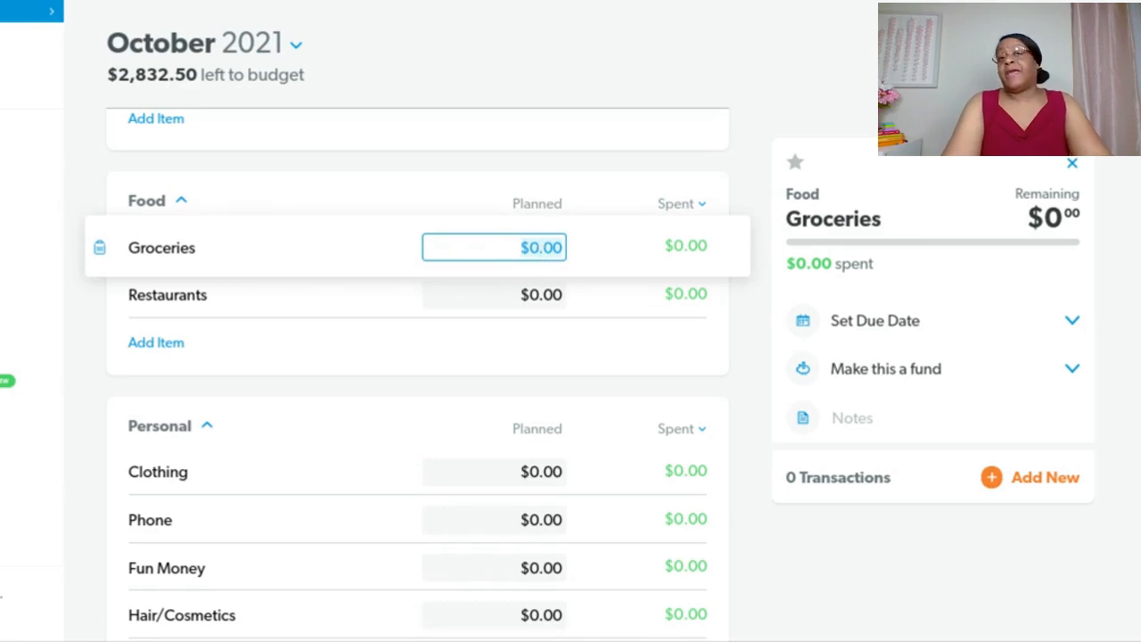
{"action": "type", "text": "350"}
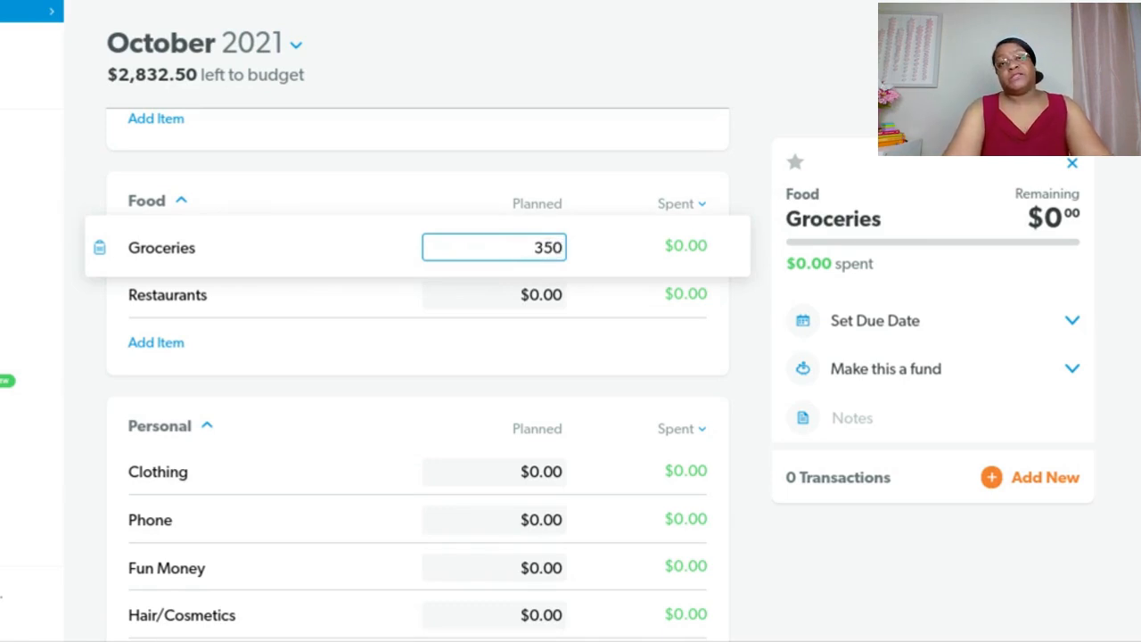
{"action": "key", "text": "Tab"}
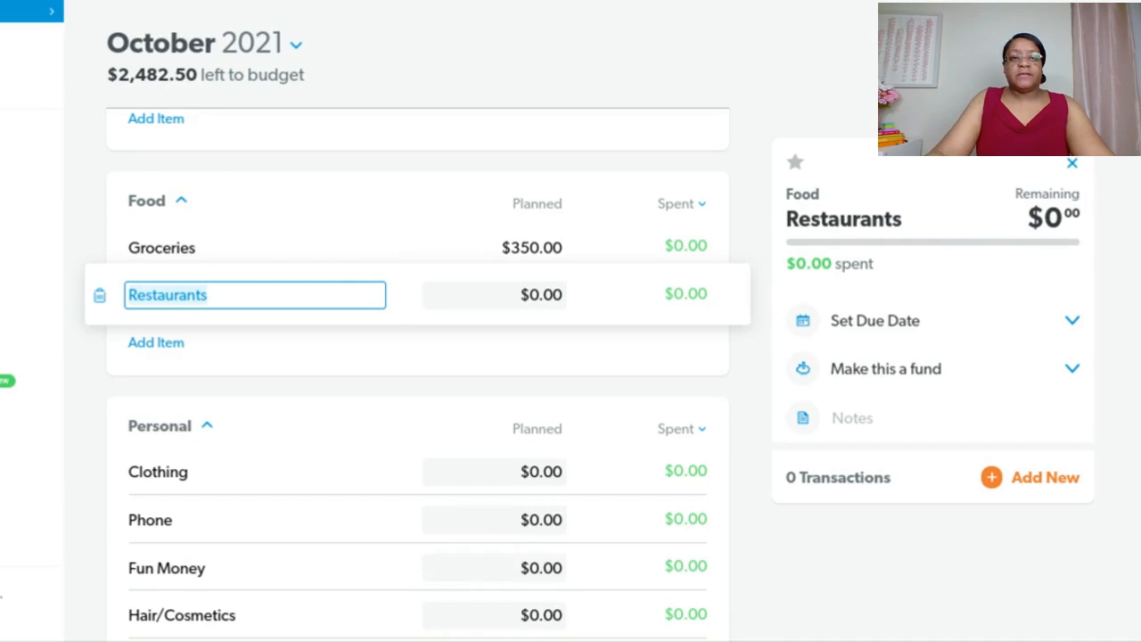
- Delete the Phone item from the Personal group
{"action": "scroll", "coordinate": [347, 247], "scroll_direction": "down", "scroll_amount": 1}
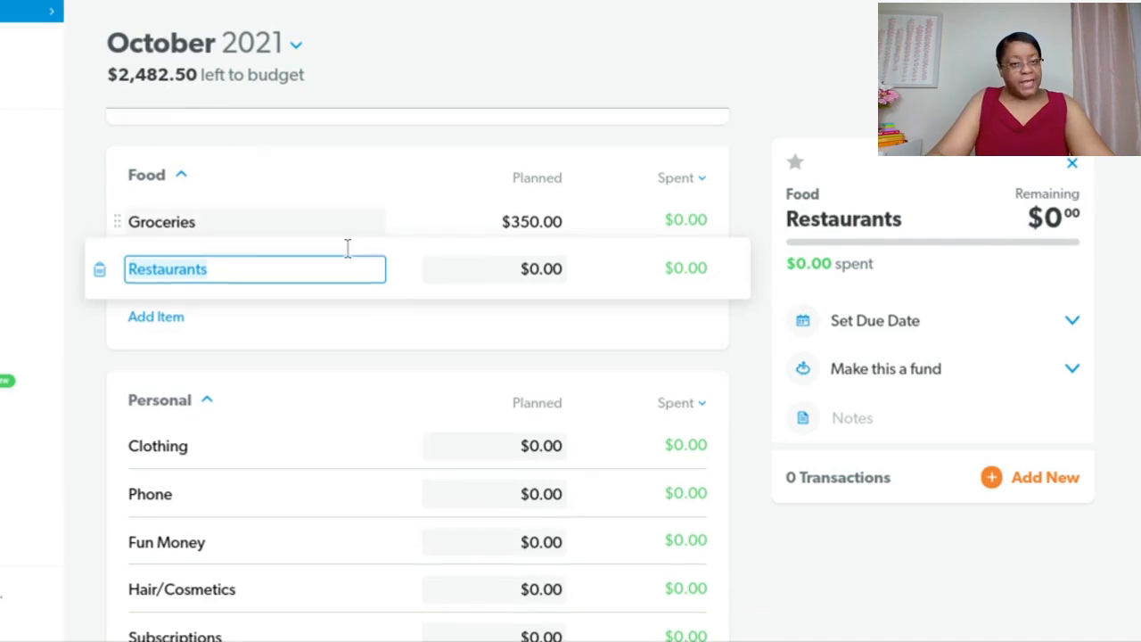
{"action": "scroll", "coordinate": [348, 249], "scroll_direction": "down", "scroll_amount": 3}
{"action": "scroll", "coordinate": [348, 248], "scroll_direction": "down", "scroll_amount": 1}
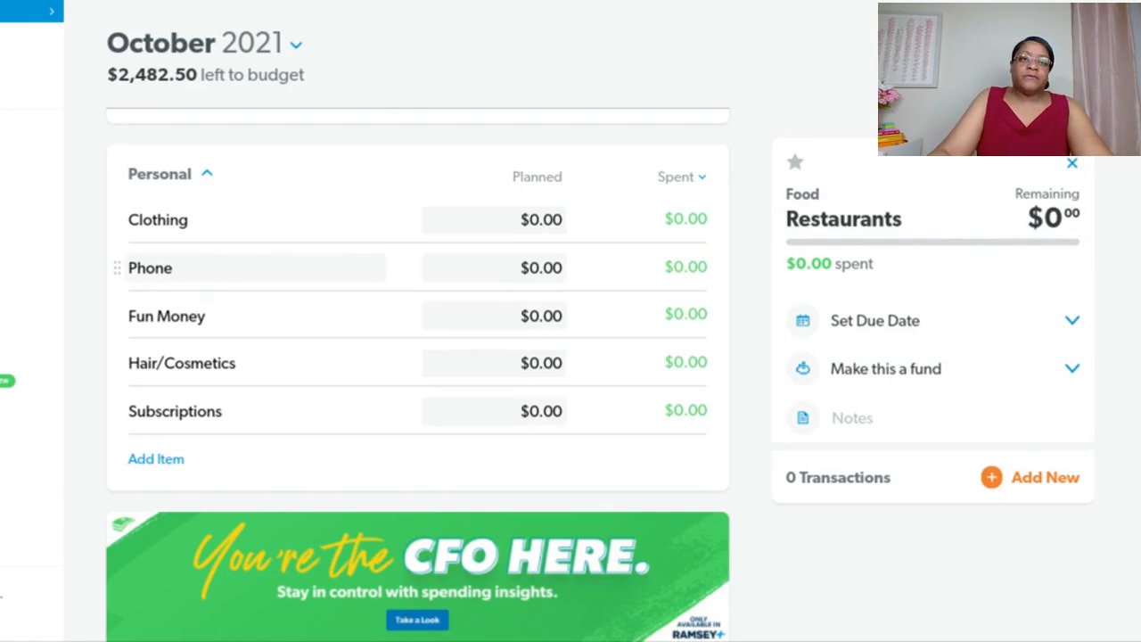
{"action": "left_click", "coordinate": [199, 267]}
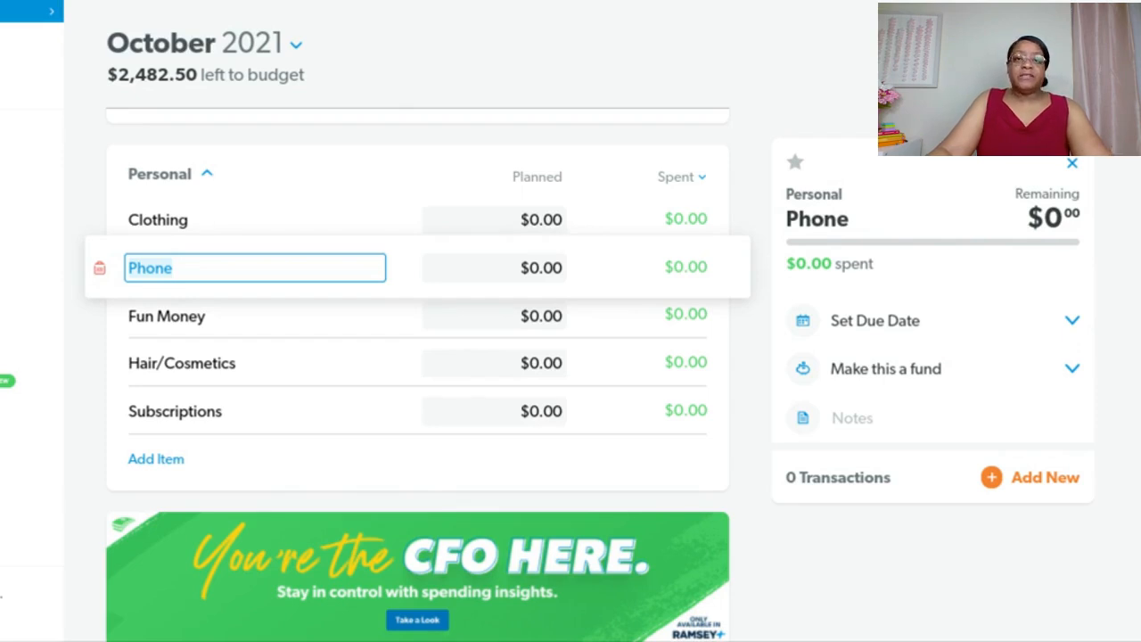
{"action": "left_click", "coordinate": [100, 269]}
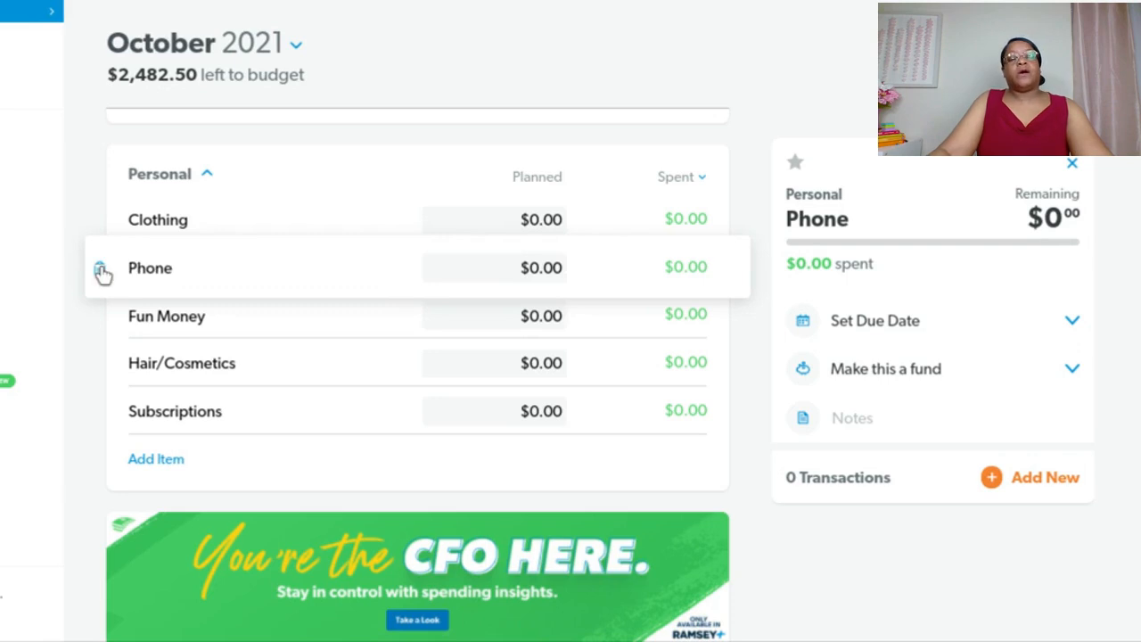
{"action": "left_click", "coordinate": [100, 271]}
{"action": "left_click", "coordinate": [547, 190]}
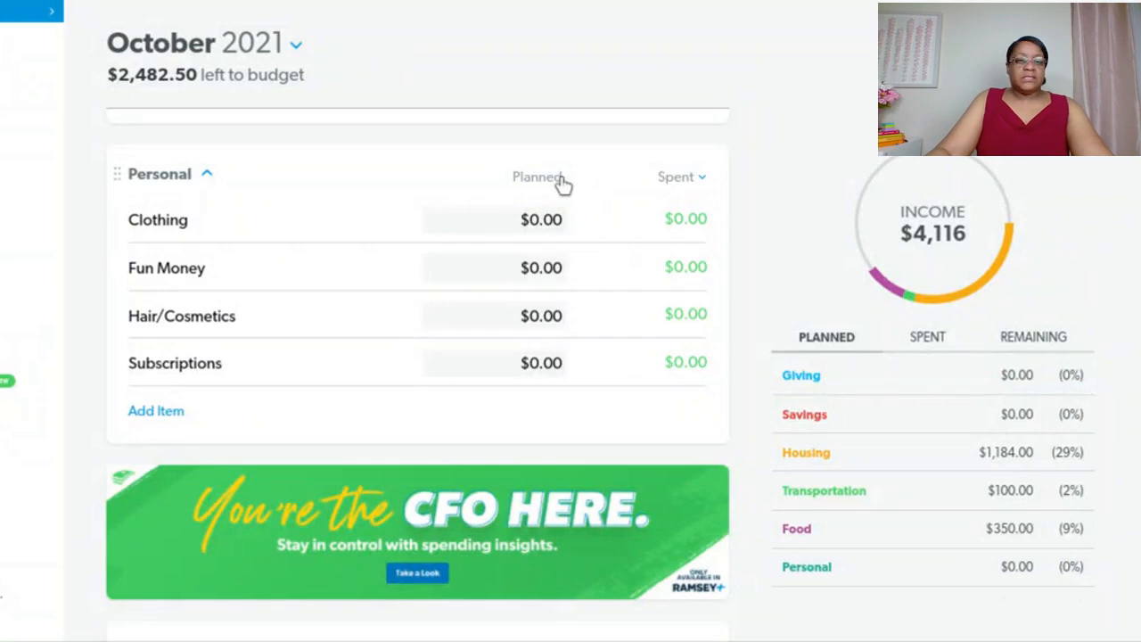
- Set the planned amount for Subscriptions in the Personal group to $11 and close the item's details
{"action": "left_click", "coordinate": [237, 260]}
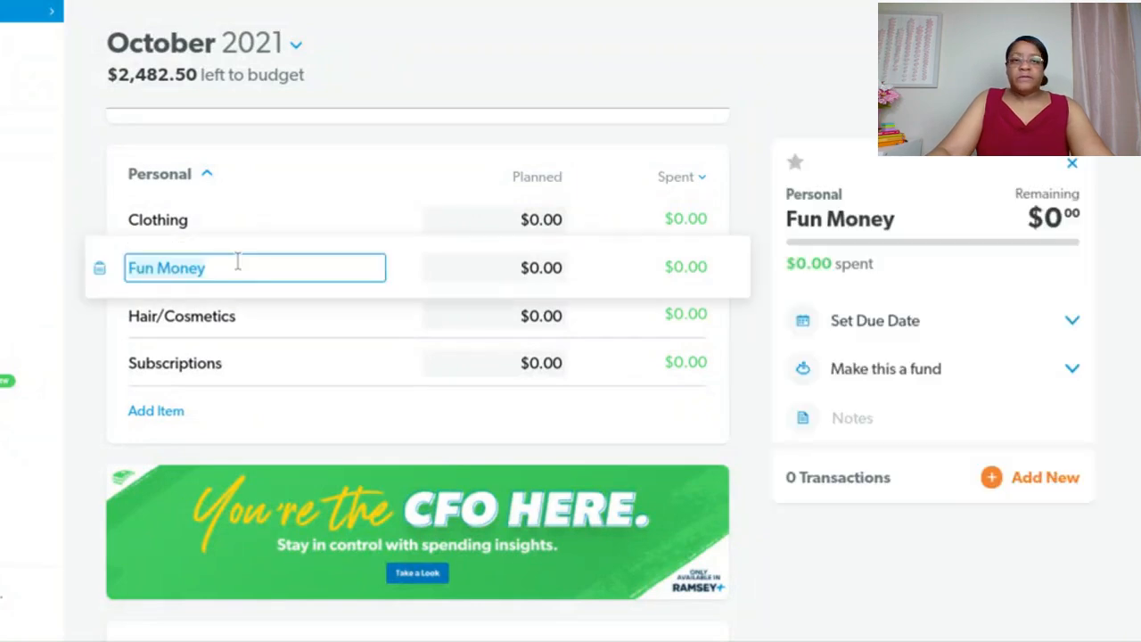
{"action": "left_click", "coordinate": [268, 319]}
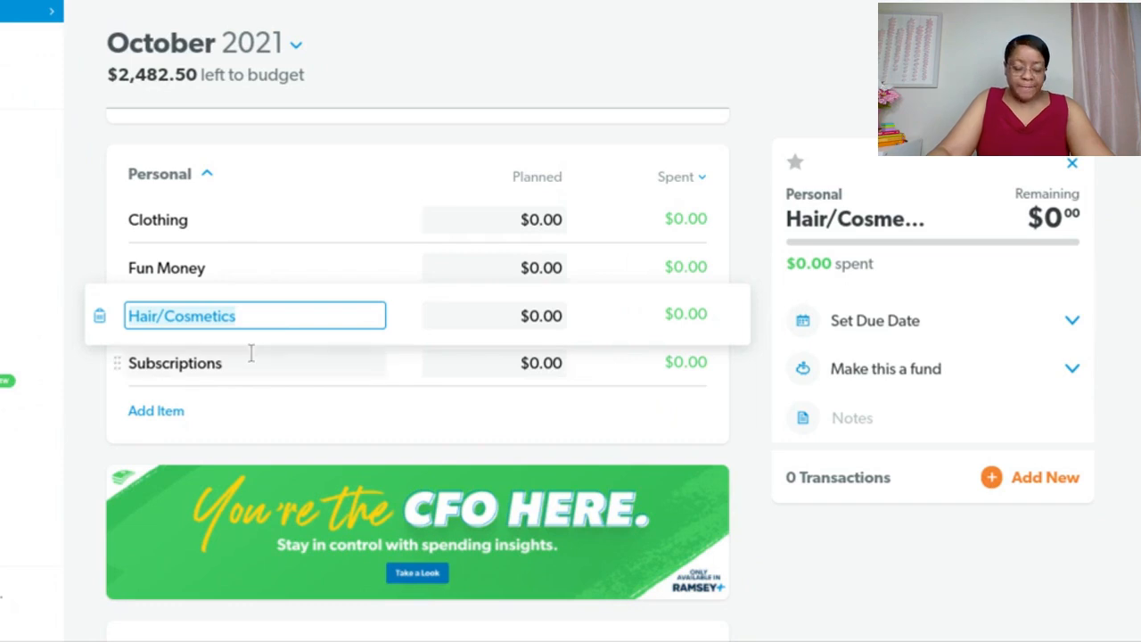
{"action": "left_click", "coordinate": [541, 364]}
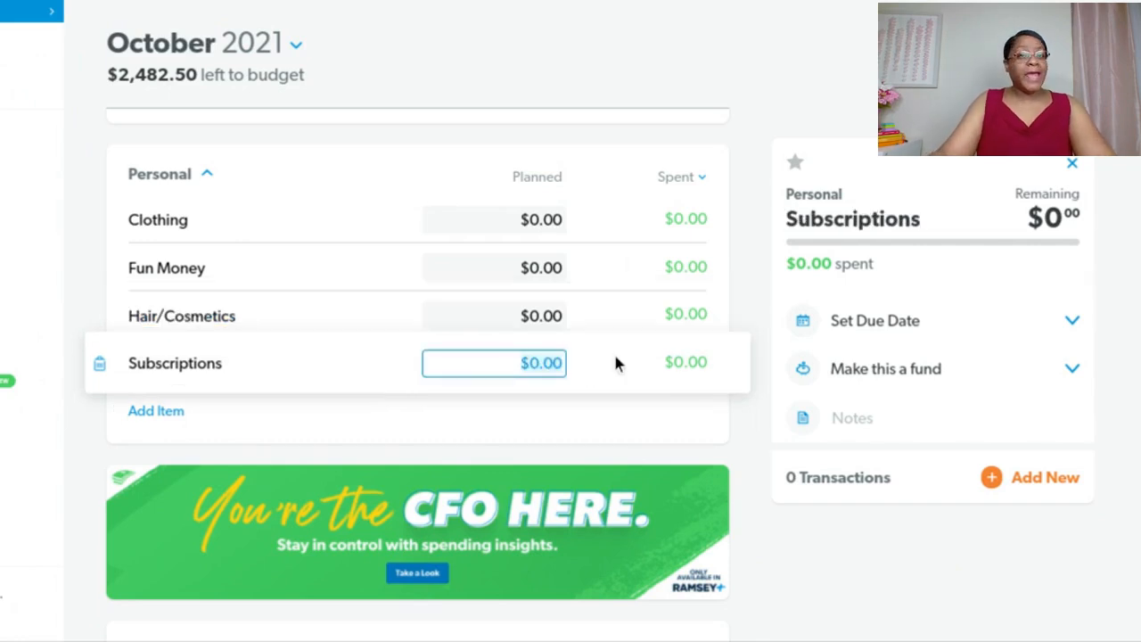
{"action": "type", "text": "11"}
{"action": "key", "text": "Tab"}
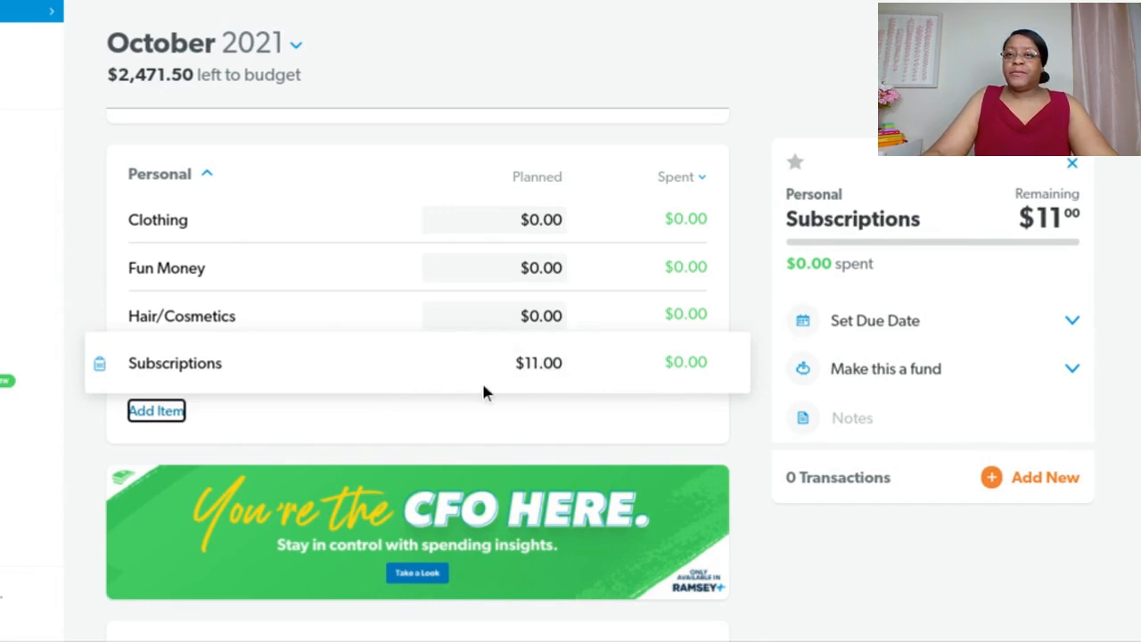
{"action": "scroll", "coordinate": [484, 392], "scroll_direction": "up", "scroll_amount": 1}
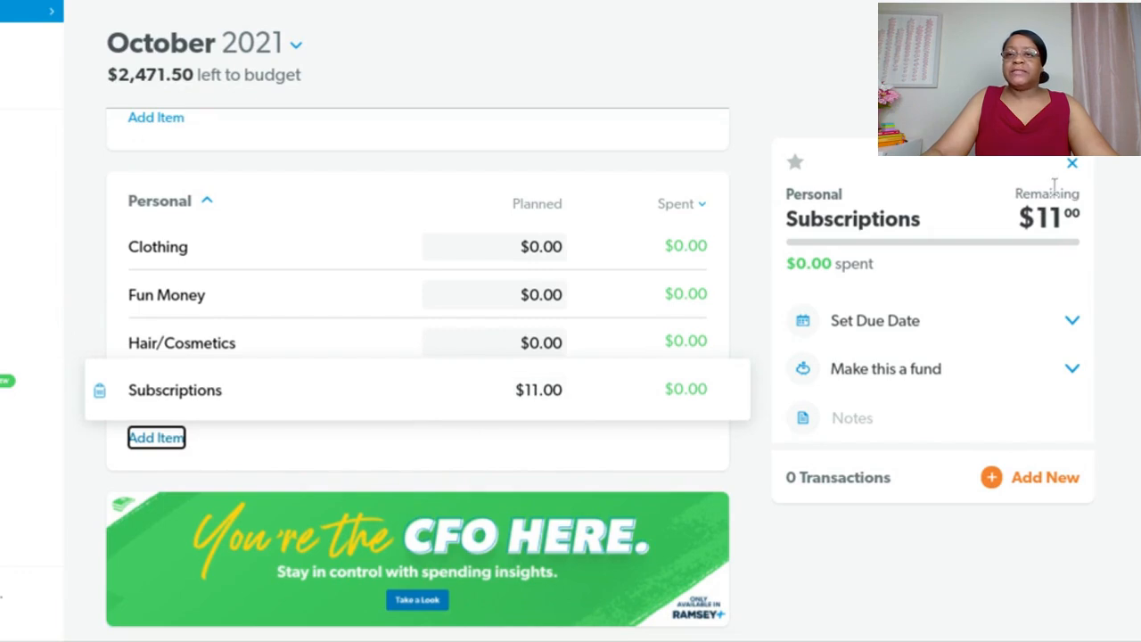
{"action": "left_click", "coordinate": [1074, 167]}
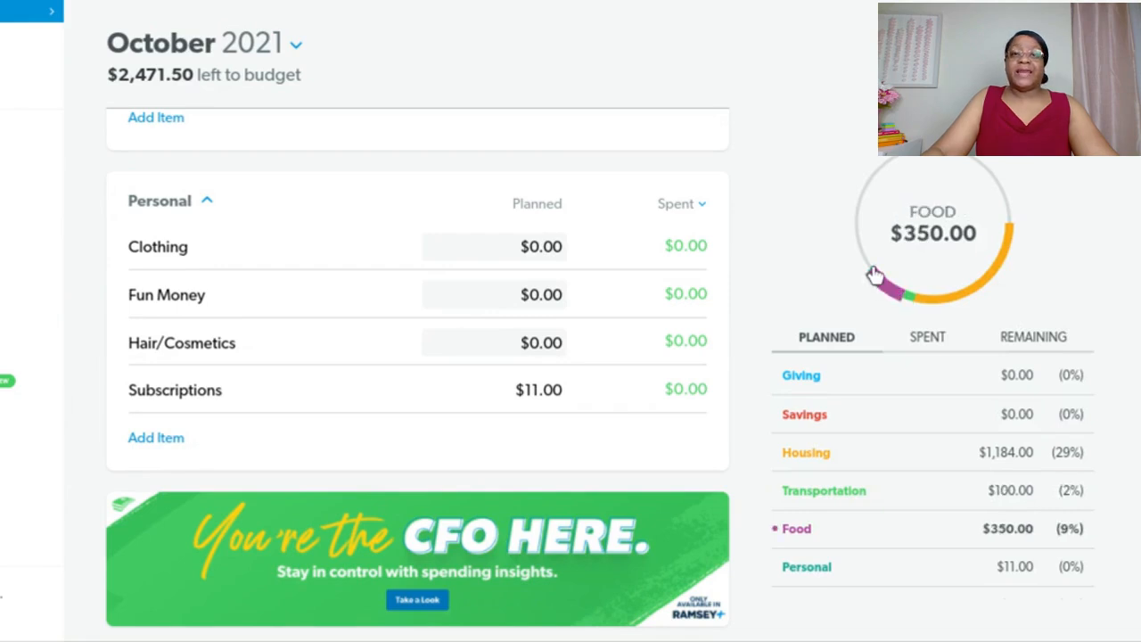
- Delete the Pet Care item from the Lifestyle group
{"action": "scroll", "coordinate": [558, 283], "scroll_direction": "down", "scroll_amount": 3}
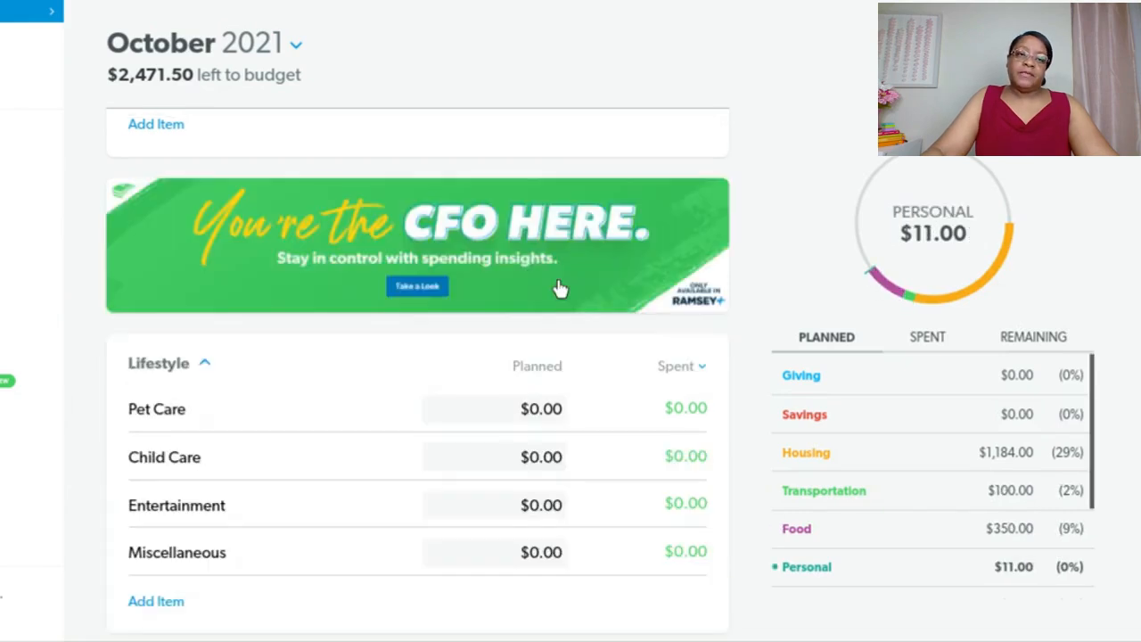
{"action": "scroll", "coordinate": [558, 288], "scroll_direction": "down", "scroll_amount": 1}
{"action": "scroll", "coordinate": [558, 288], "scroll_direction": "down", "scroll_amount": 1}
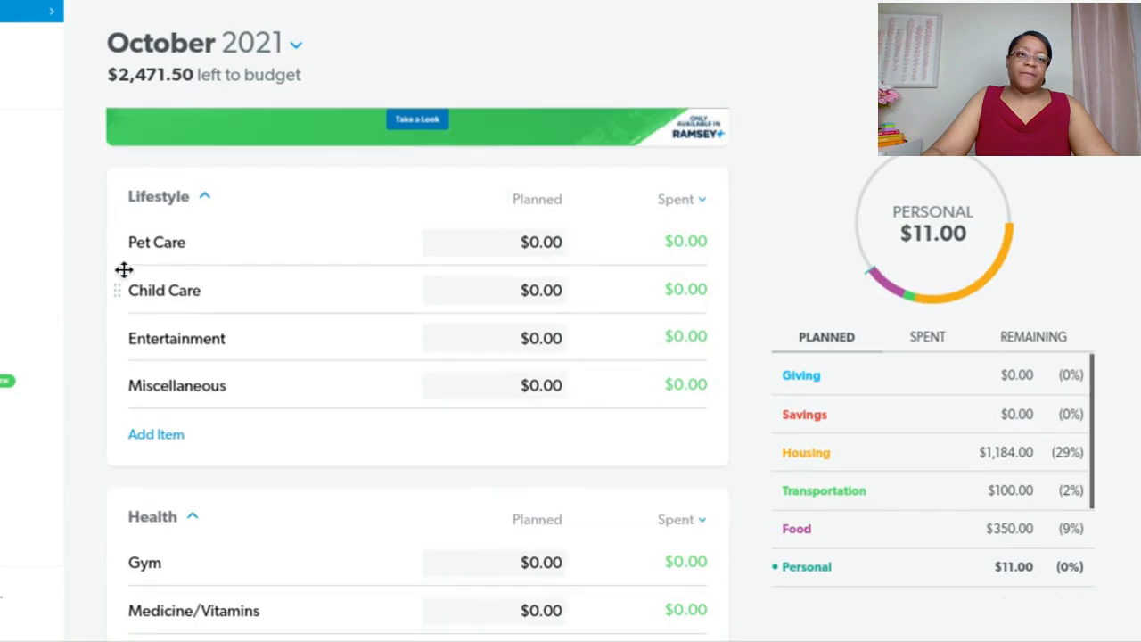
{"action": "left_click", "coordinate": [190, 243]}
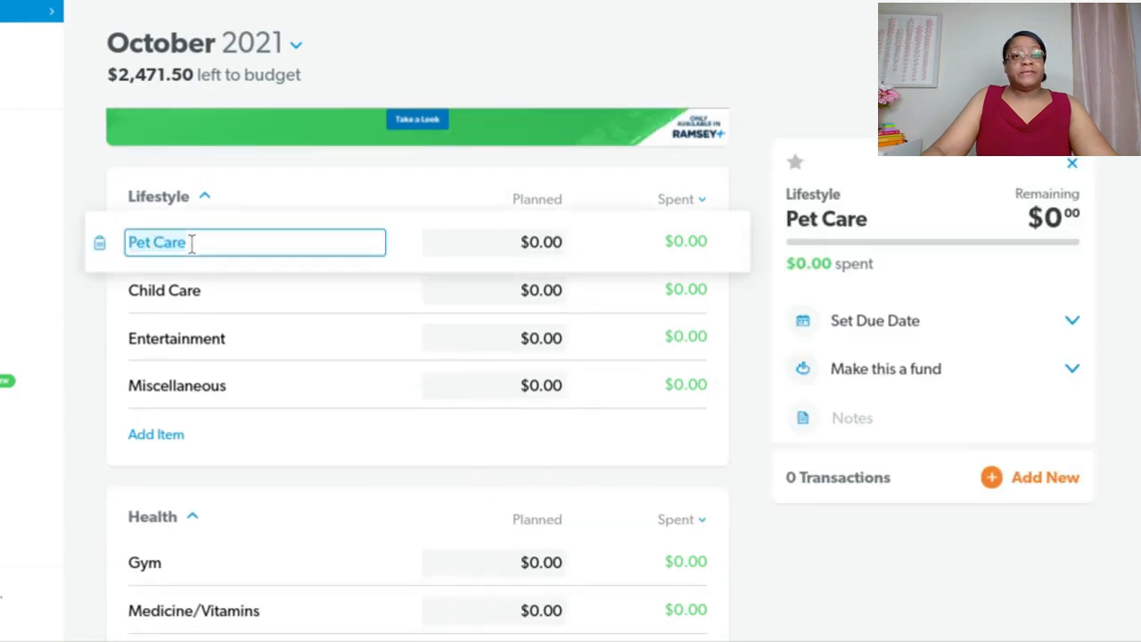
{"action": "left_click", "coordinate": [100, 245]}
{"action": "left_click", "coordinate": [100, 245]}
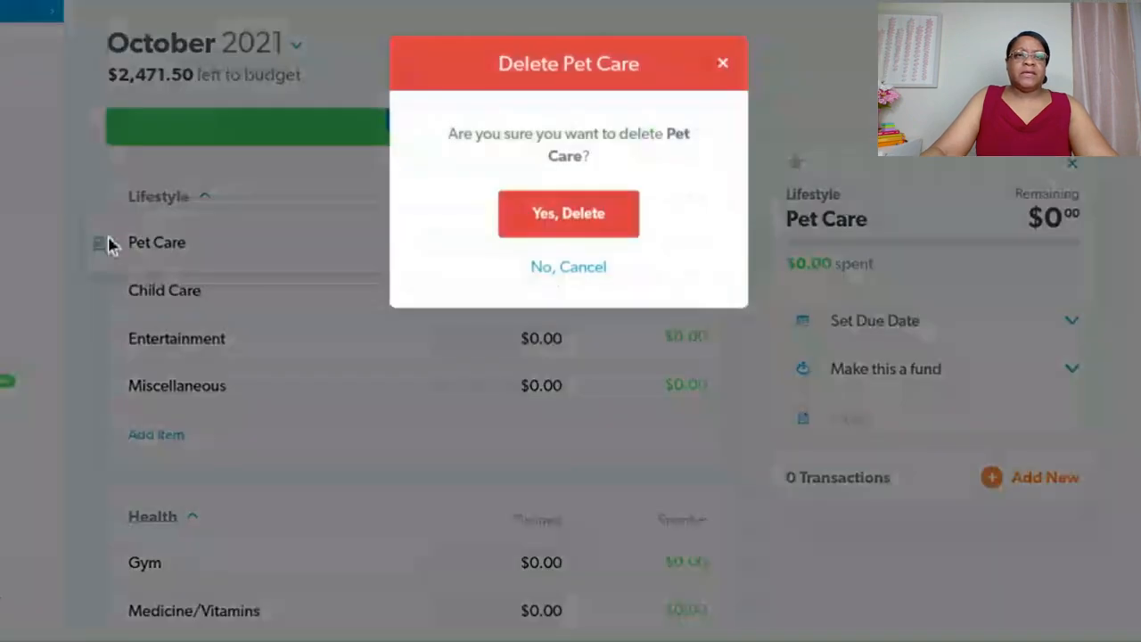
{"action": "left_click", "coordinate": [555, 219]}
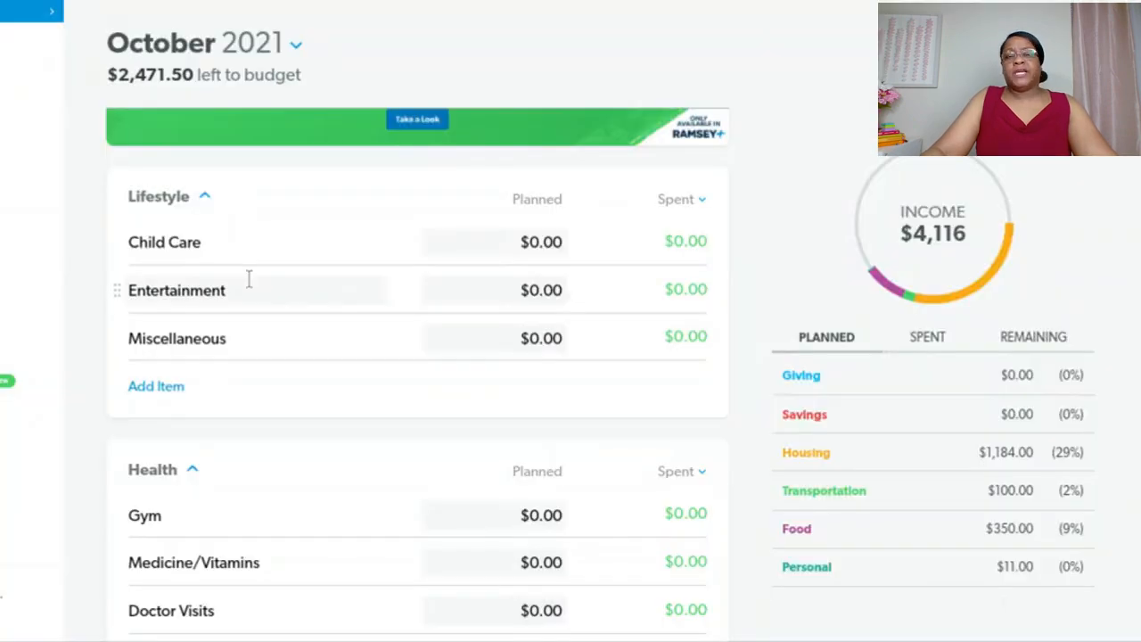
- Delete the Child Care item from the Lifestyle group
{"action": "left_click", "coordinate": [236, 244]}
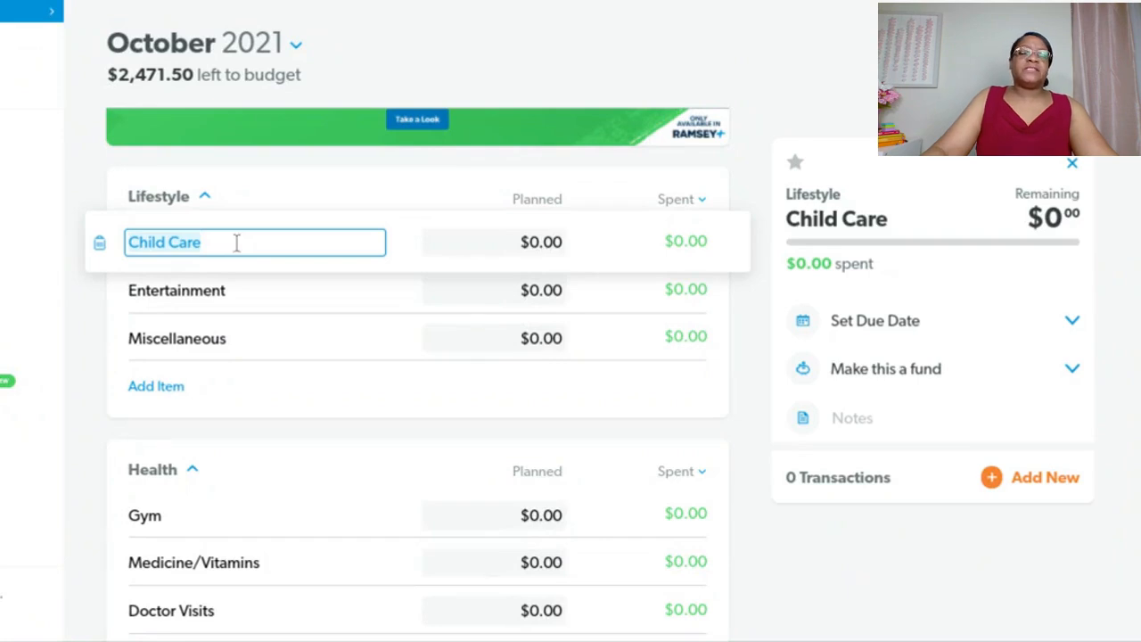
{"action": "left_click", "coordinate": [101, 247]}
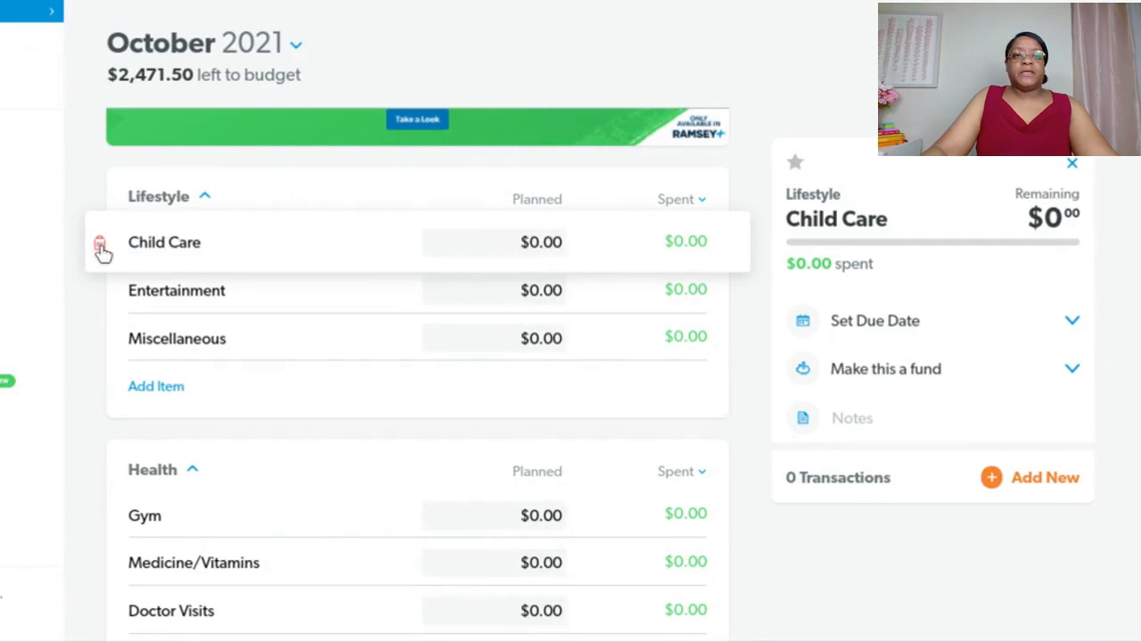
{"action": "left_click", "coordinate": [100, 246]}
{"action": "left_click", "coordinate": [584, 220]}
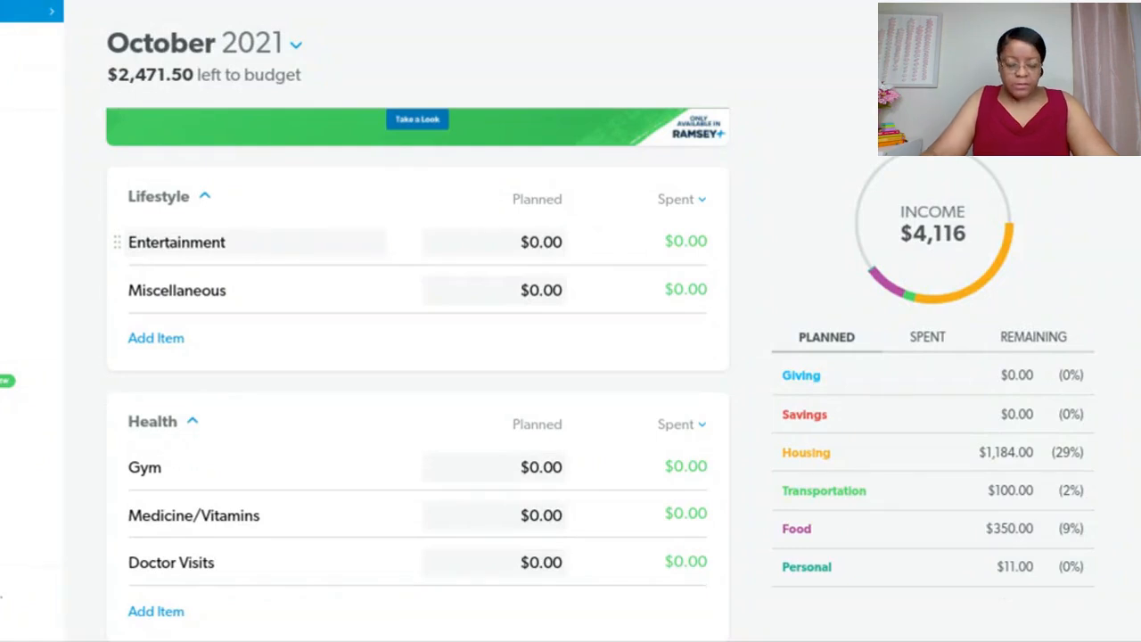
- Rename the Entertainment item in the Lifestyle group as "Gym" and set its planned amount to $22
{"action": "left_click", "coordinate": [251, 243]}
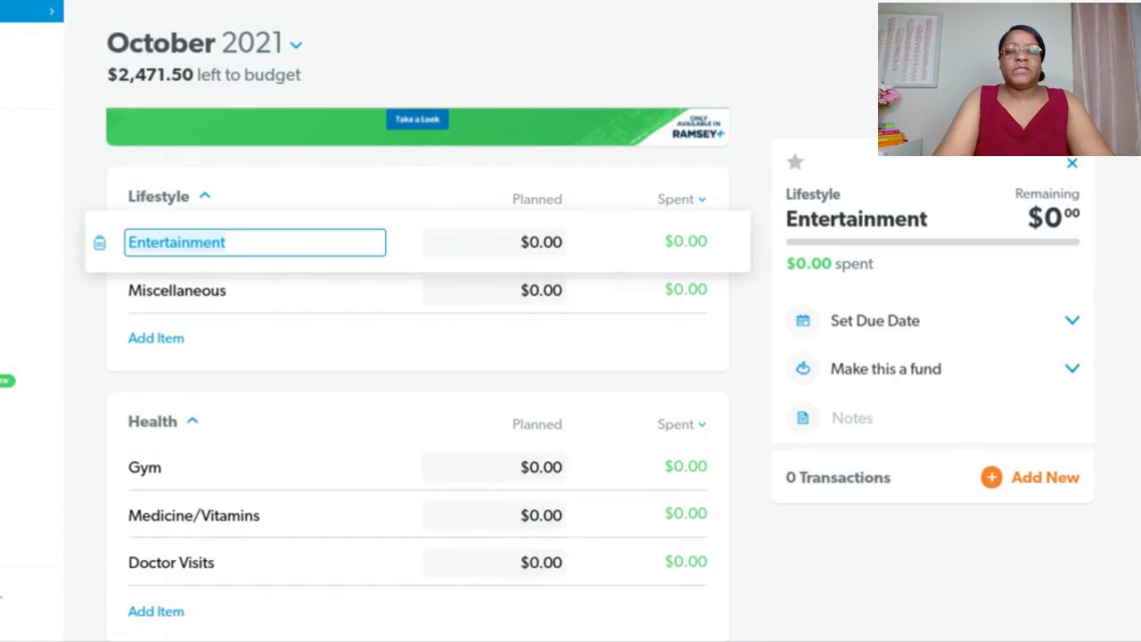
{"action": "type", "text": "Gym"}
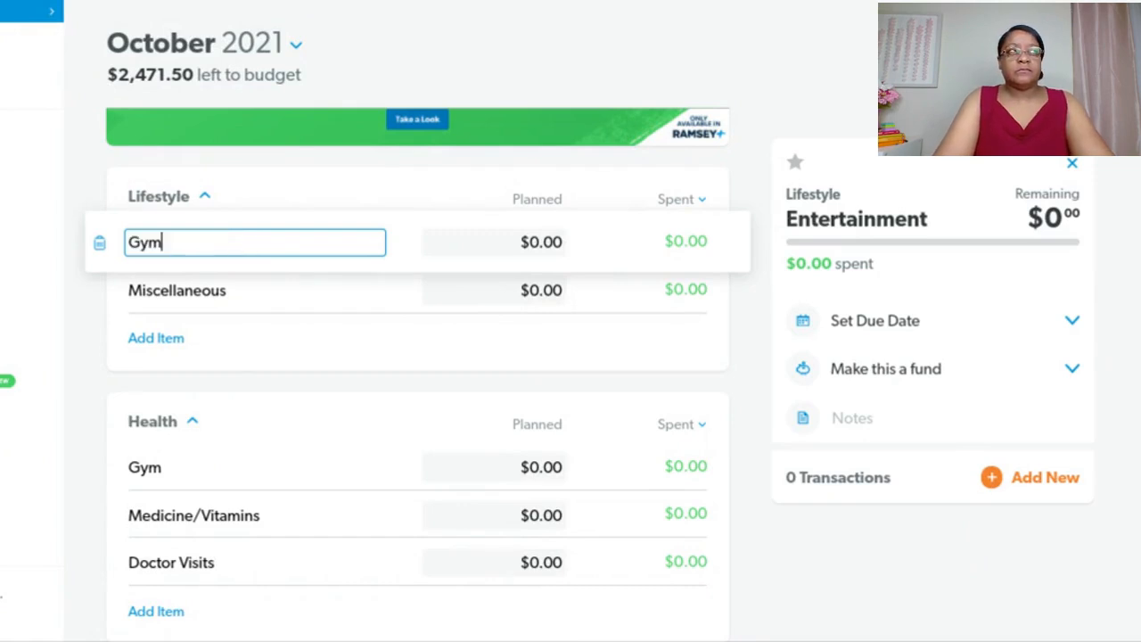
{"action": "key", "text": "Tab"}
{"action": "type", "text": "22"}
{"action": "key", "text": "Tab"}
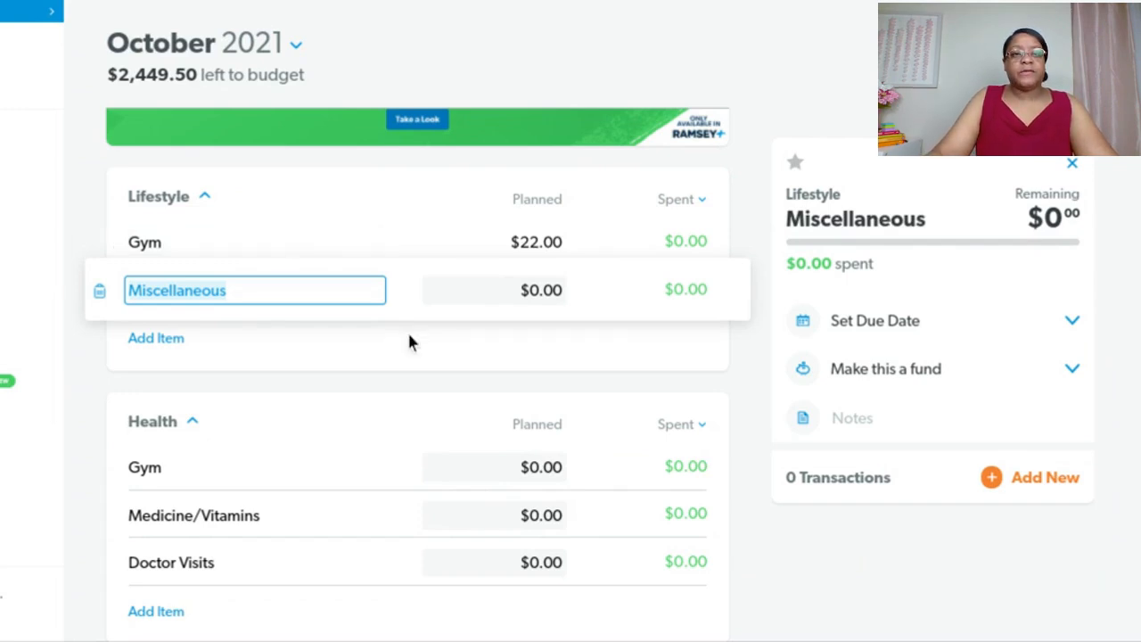
- Delete the Gym item from the Lifestyle group
{"action": "scroll", "coordinate": [406, 344], "scroll_direction": "down", "scroll_amount": 1}
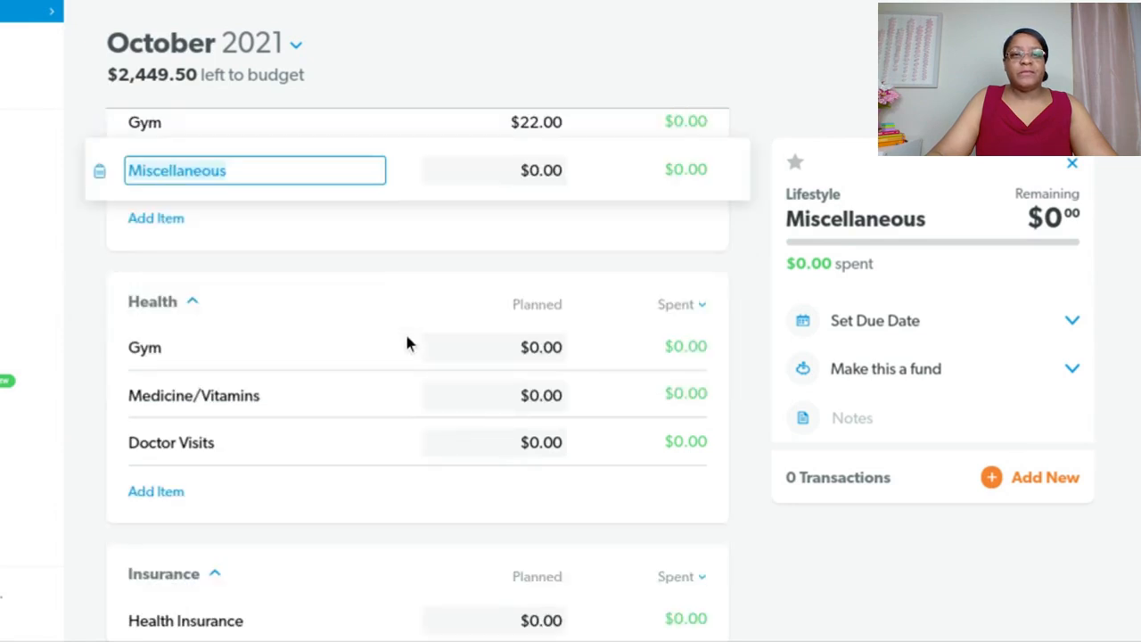
{"action": "scroll", "coordinate": [406, 344], "scroll_direction": "down", "scroll_amount": 1}
{"action": "scroll", "coordinate": [407, 344], "scroll_direction": "up", "scroll_amount": 3}
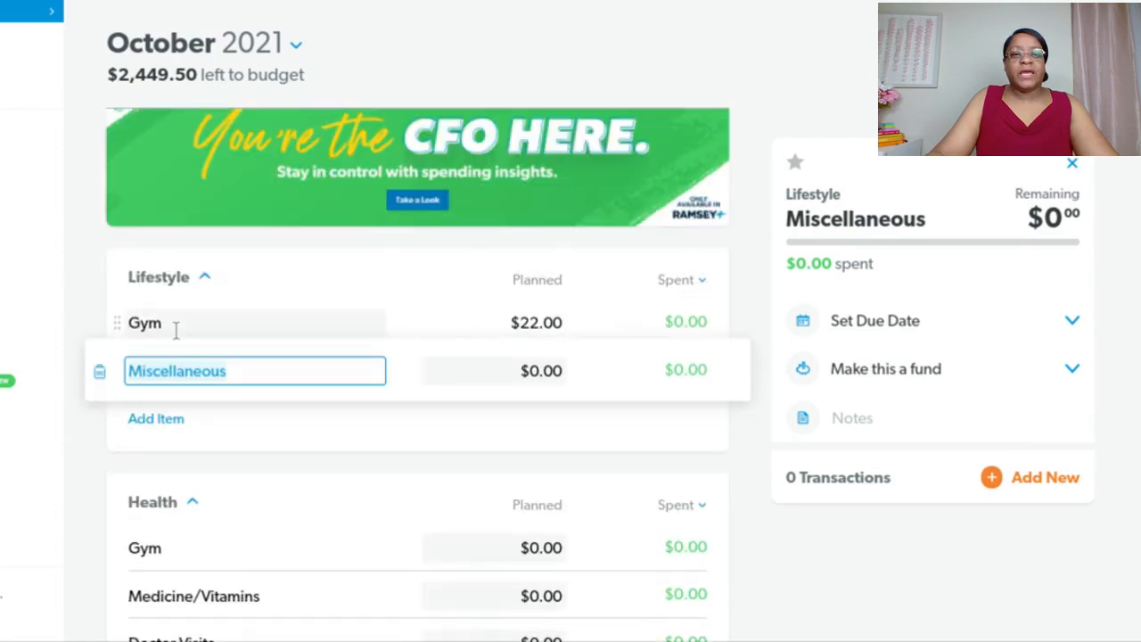
{"action": "left_click", "coordinate": [100, 332]}
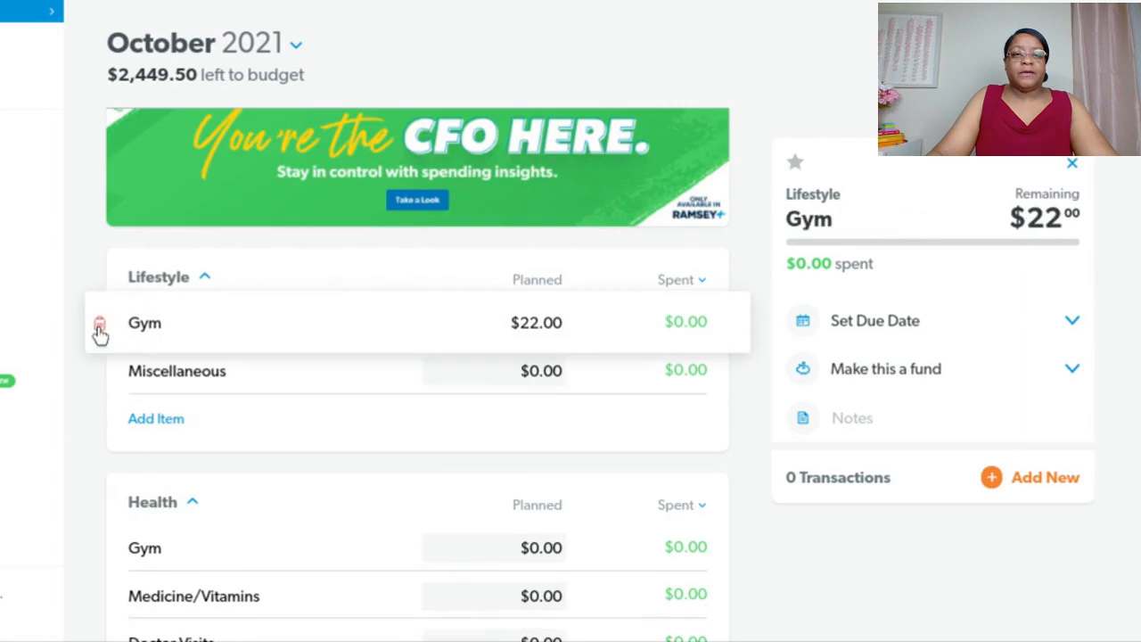
{"action": "left_click", "coordinate": [99, 326]}
{"action": "left_click", "coordinate": [596, 203]}
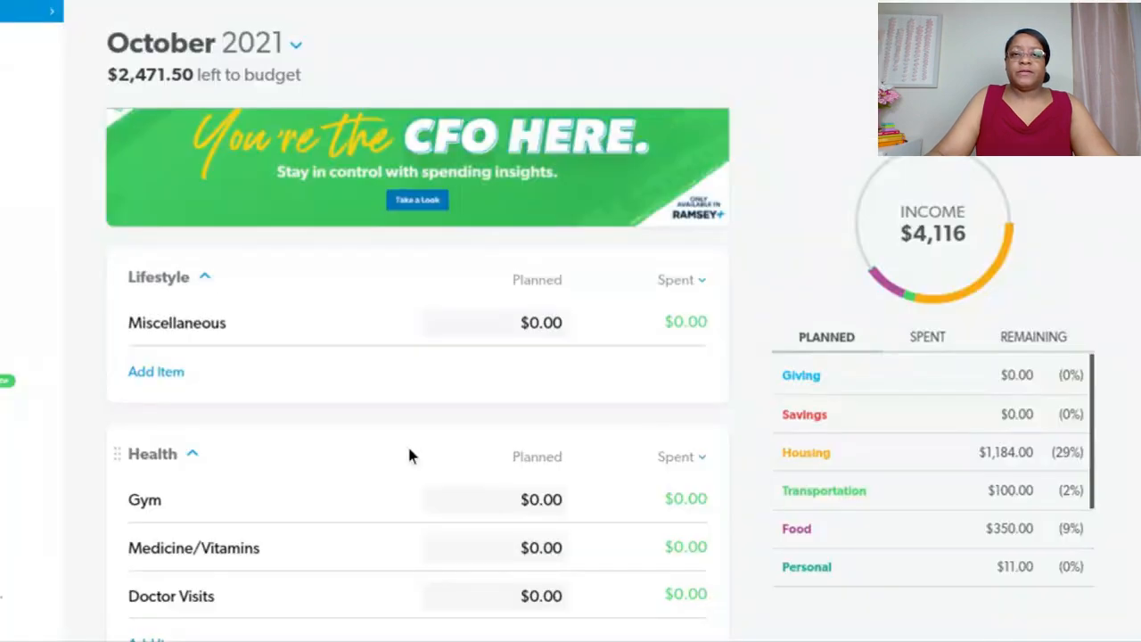
- Set the planned amount for Gym in the Health group to $22
{"action": "scroll", "coordinate": [409, 454], "scroll_direction": "down", "scroll_amount": 2}
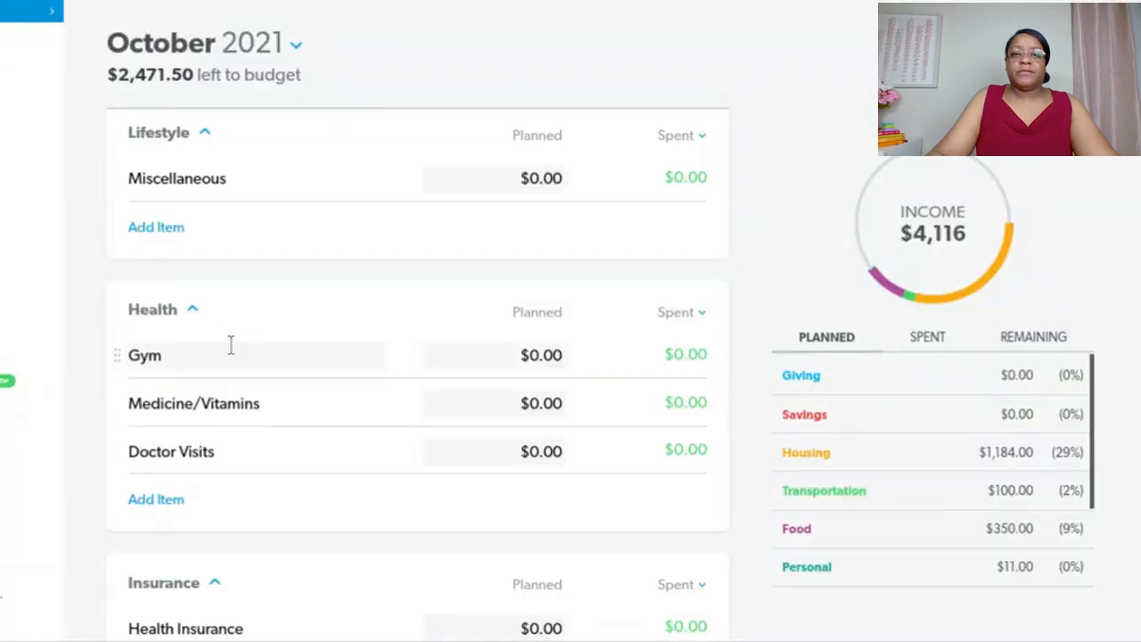
{"action": "left_click", "coordinate": [537, 354]}
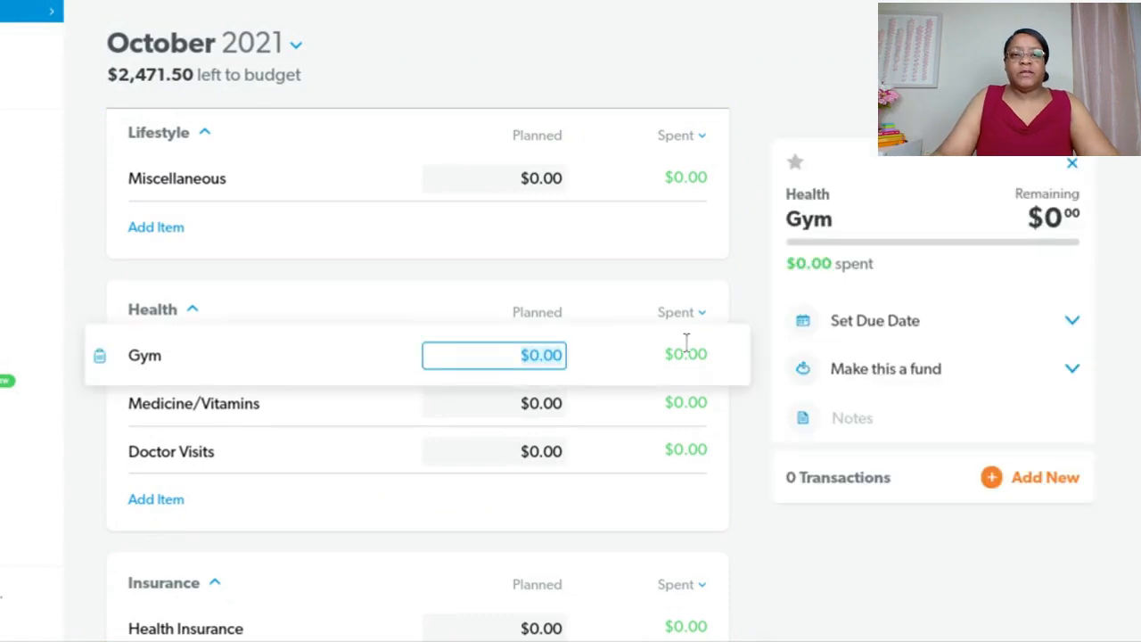
{"action": "type", "text": "22"}
{"action": "key", "text": "Tab"}
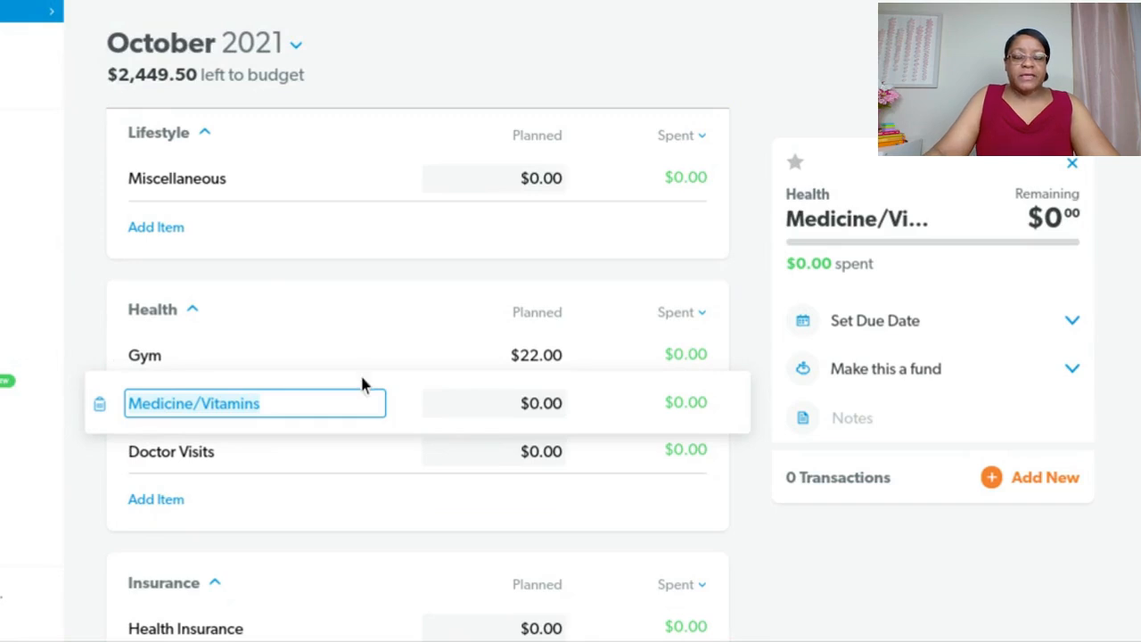
- Rename the Miscellaneous item in the Lifestyle group as "Household" and set its planned amount to $50
{"action": "scroll", "coordinate": [363, 378], "scroll_direction": "down", "scroll_amount": 1}
{"action": "scroll", "coordinate": [362, 377], "scroll_direction": "down", "scroll_amount": 2}
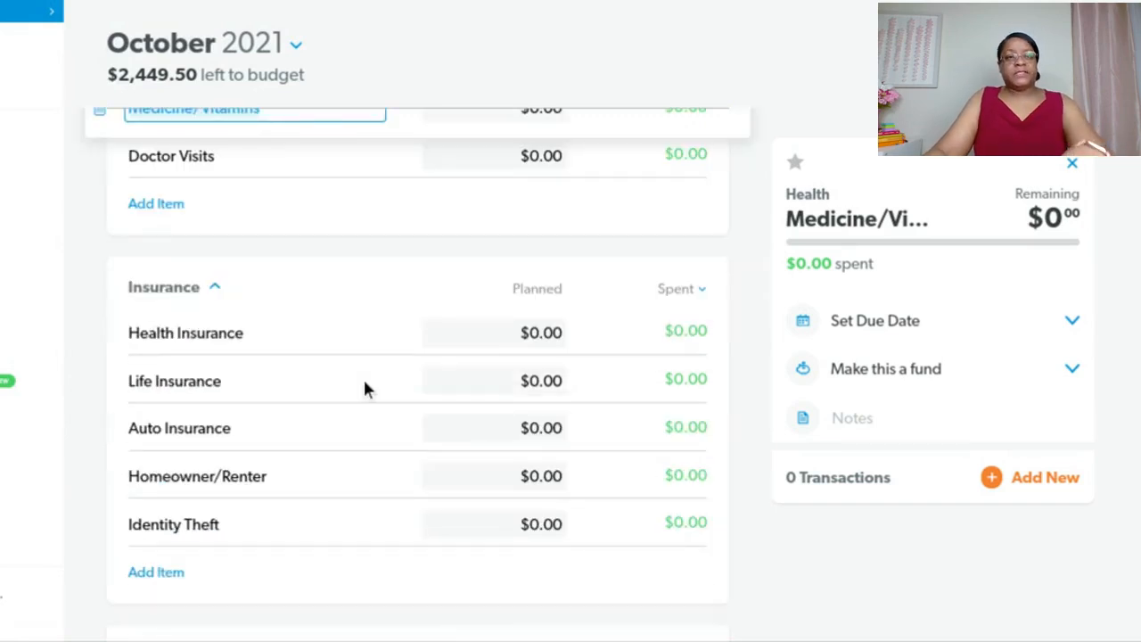
{"action": "scroll", "coordinate": [362, 388], "scroll_direction": "down", "scroll_amount": 1}
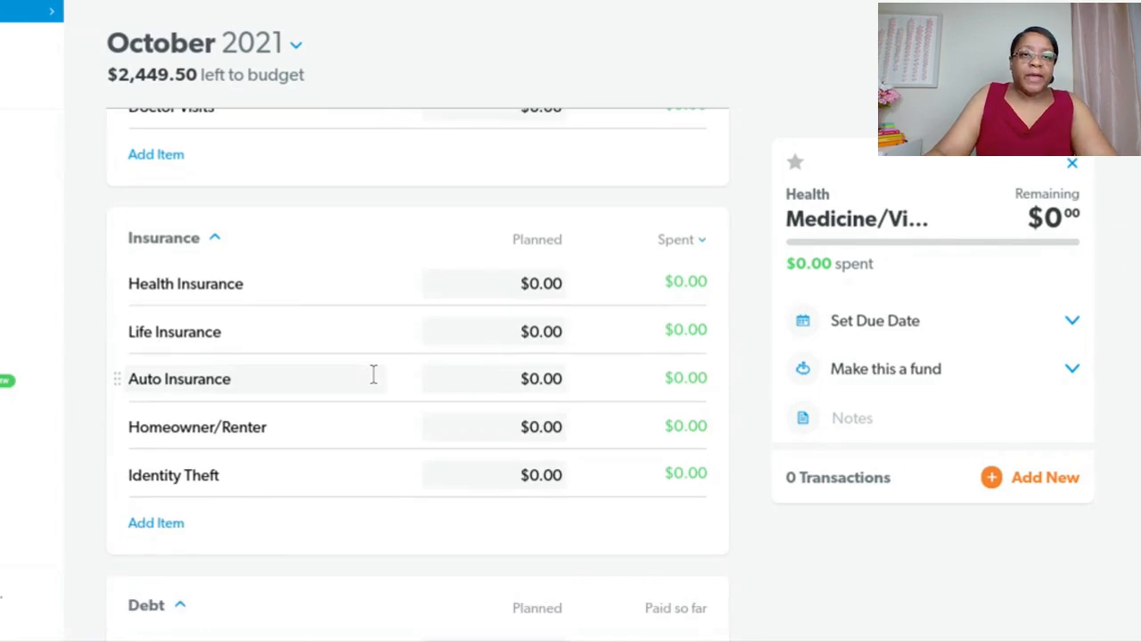
{"action": "scroll", "coordinate": [373, 375], "scroll_direction": "up", "scroll_amount": 3}
{"action": "scroll", "coordinate": [363, 359], "scroll_direction": "up", "scroll_amount": 4}
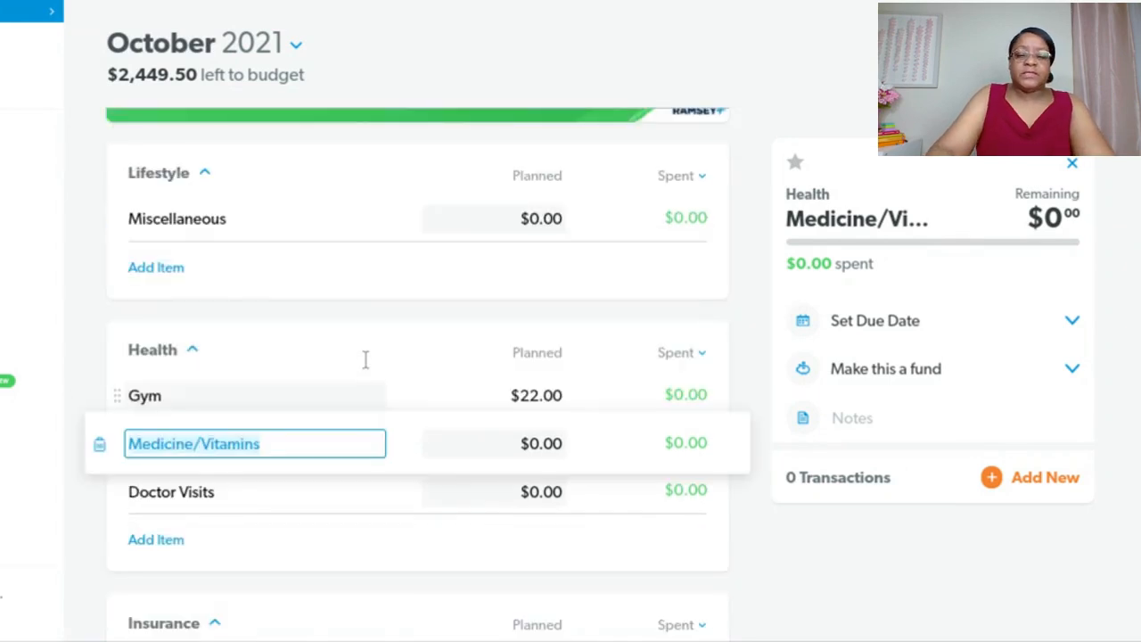
{"action": "scroll", "coordinate": [159, 314], "scroll_direction": "up", "scroll_amount": 2}
{"action": "left_click", "coordinate": [177, 308]}
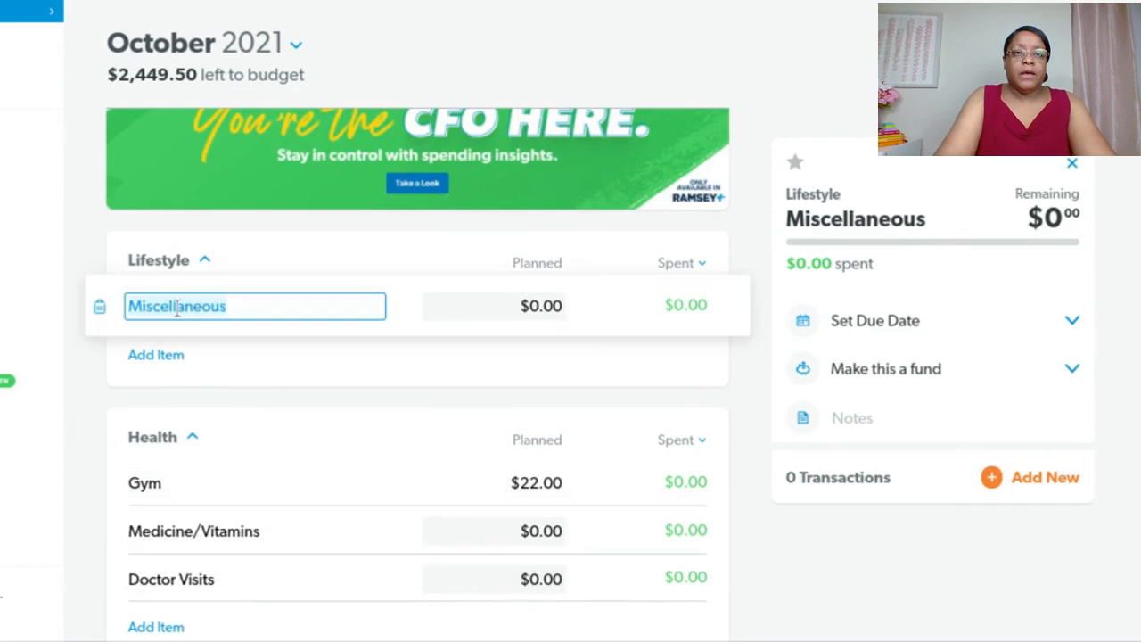
{"action": "type", "text": "House"}
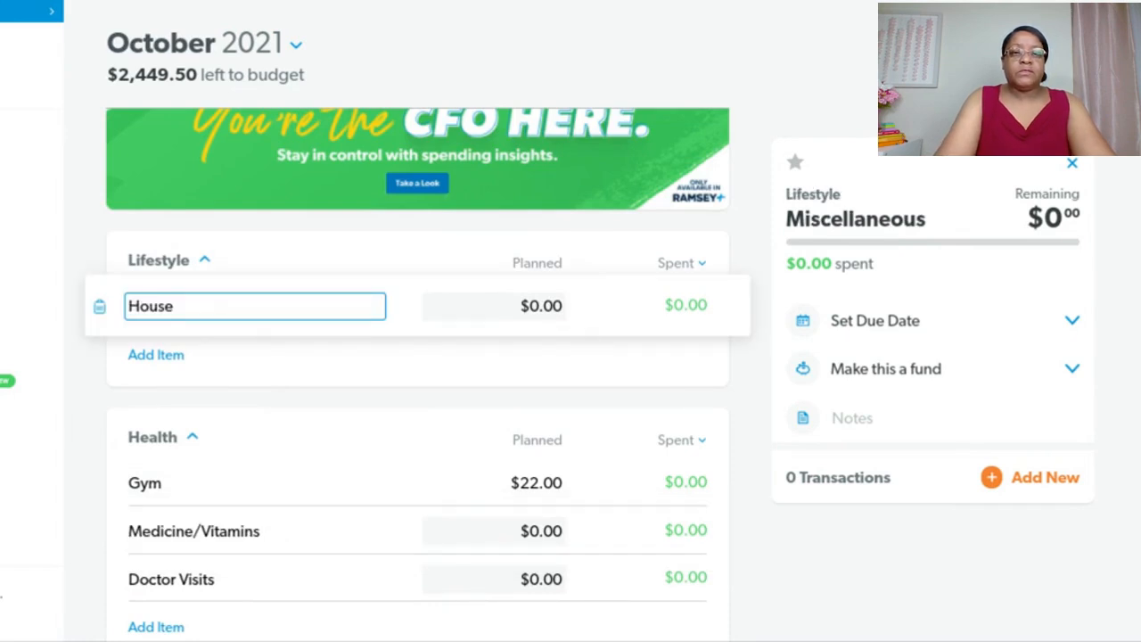
{"action": "type", "text": "hold"}
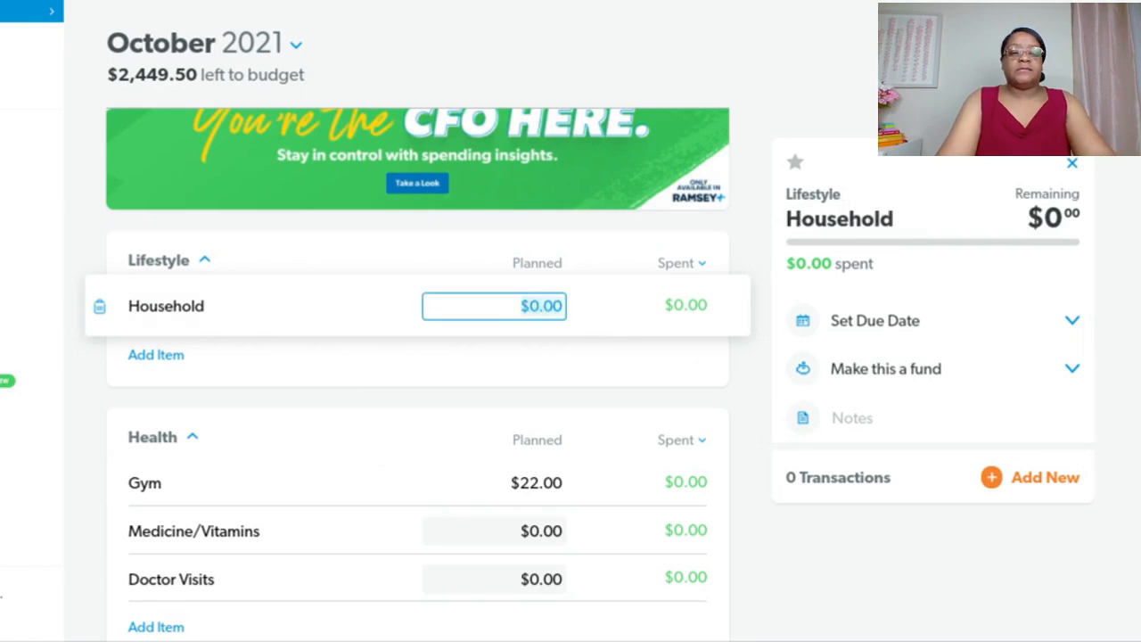
{"action": "type", "text": "5"}
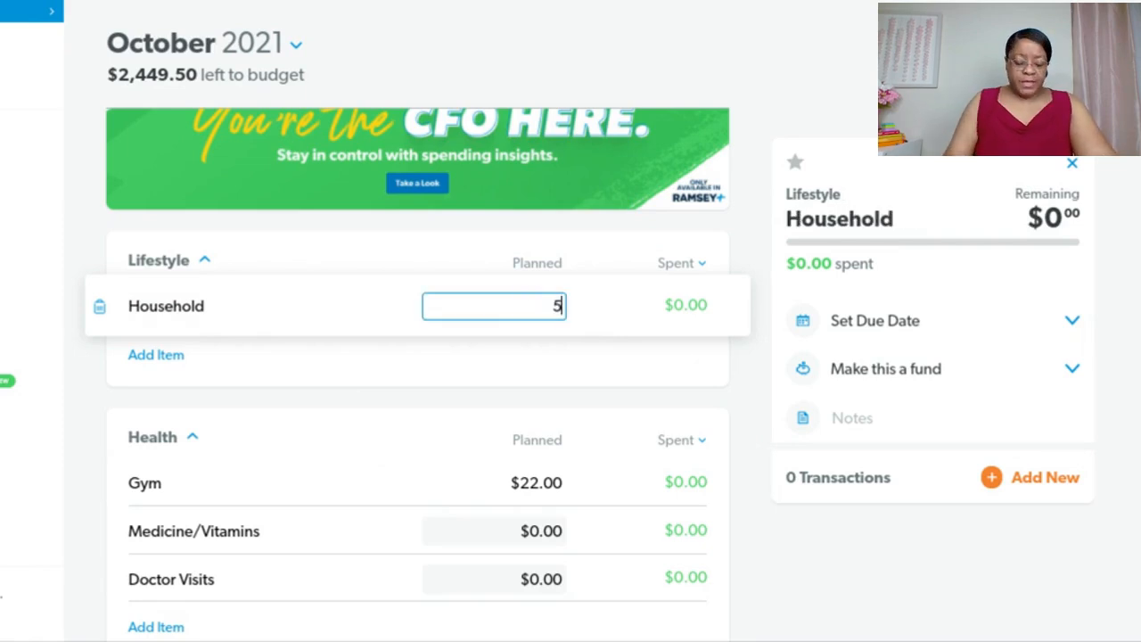
{"action": "type", "text": "0"}
{"action": "key", "text": "Tab"}
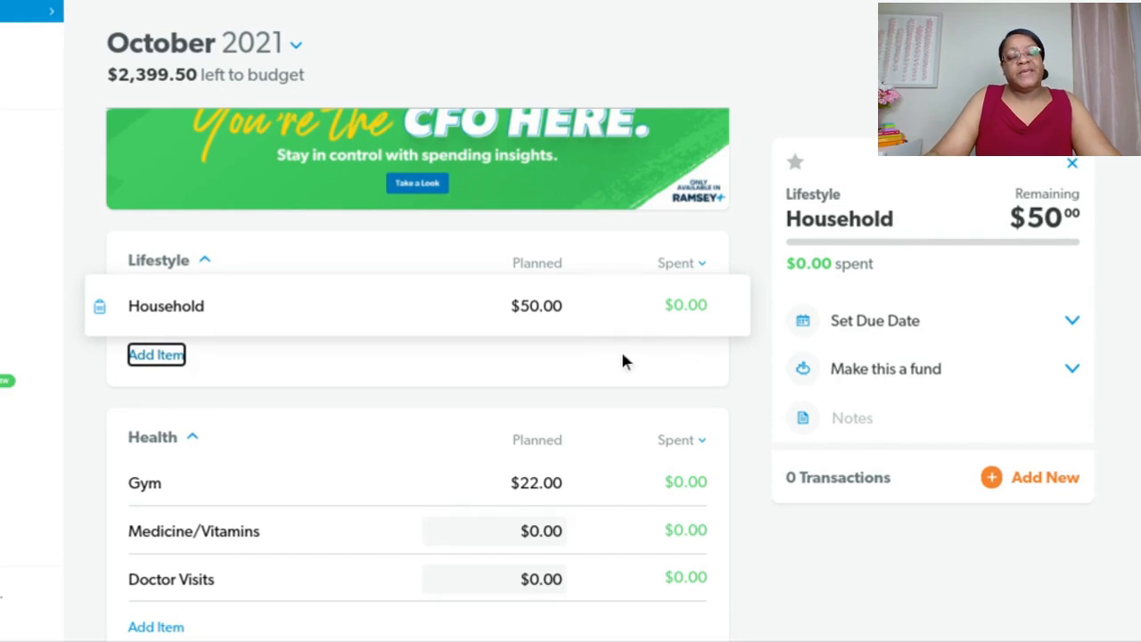
- Set the planned amounts in the Insurance group to $106 for Auto Insurance and $25 for Homeowner/Renter
{"action": "scroll", "coordinate": [615, 368], "scroll_direction": "down", "scroll_amount": 2}
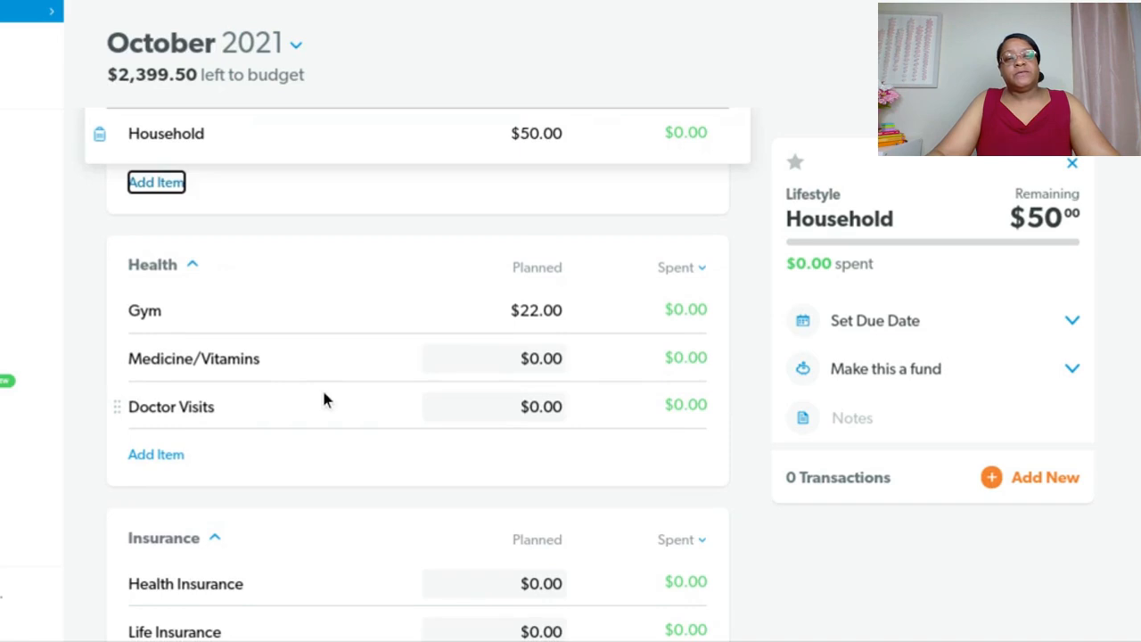
{"action": "scroll", "coordinate": [333, 384], "scroll_direction": "down", "scroll_amount": 1}
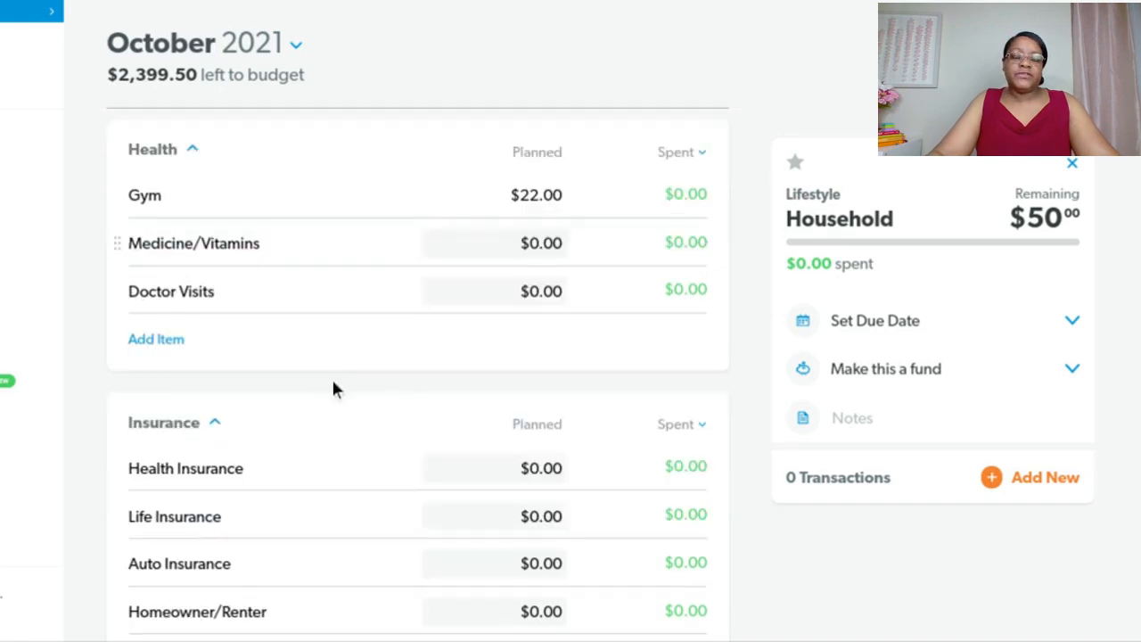
{"action": "scroll", "coordinate": [334, 389], "scroll_direction": "down", "scroll_amount": 2}
{"action": "scroll", "coordinate": [333, 389], "scroll_direction": "down", "scroll_amount": 1}
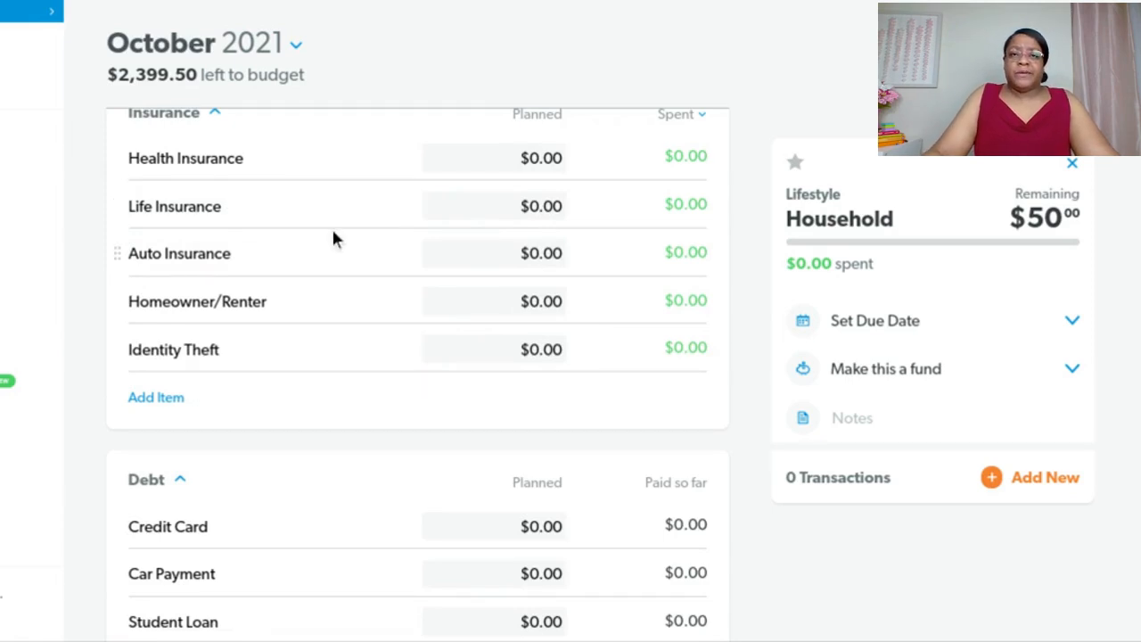
{"action": "left_click", "coordinate": [539, 253]}
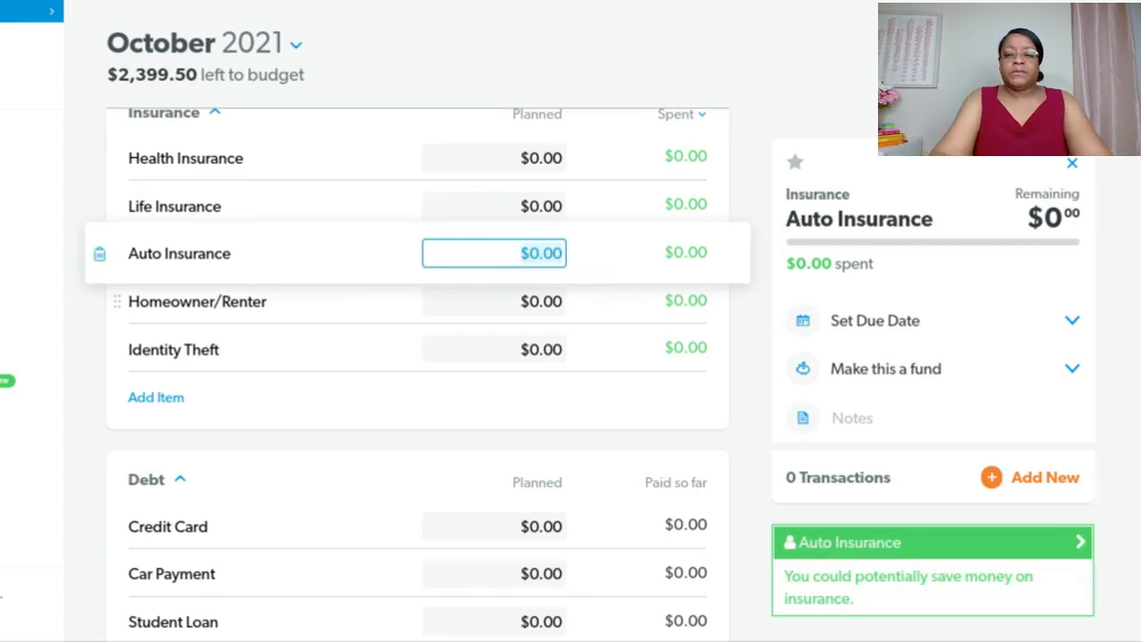
{"action": "type", "text": "106"}
{"action": "key", "text": "Tab"}
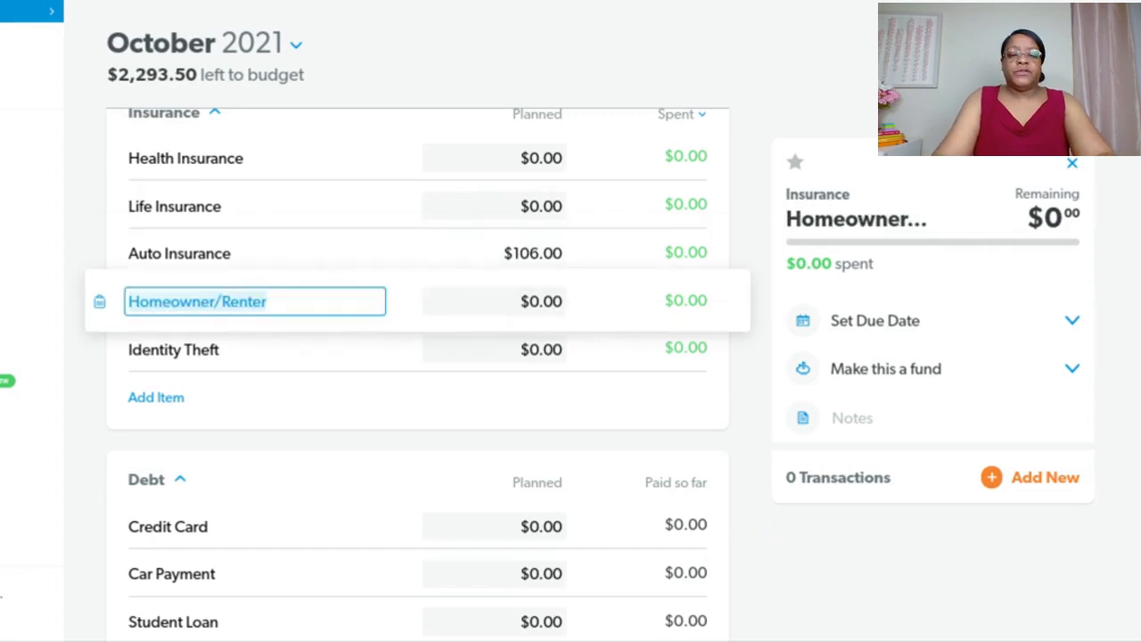
{"action": "key", "text": "Tab"}
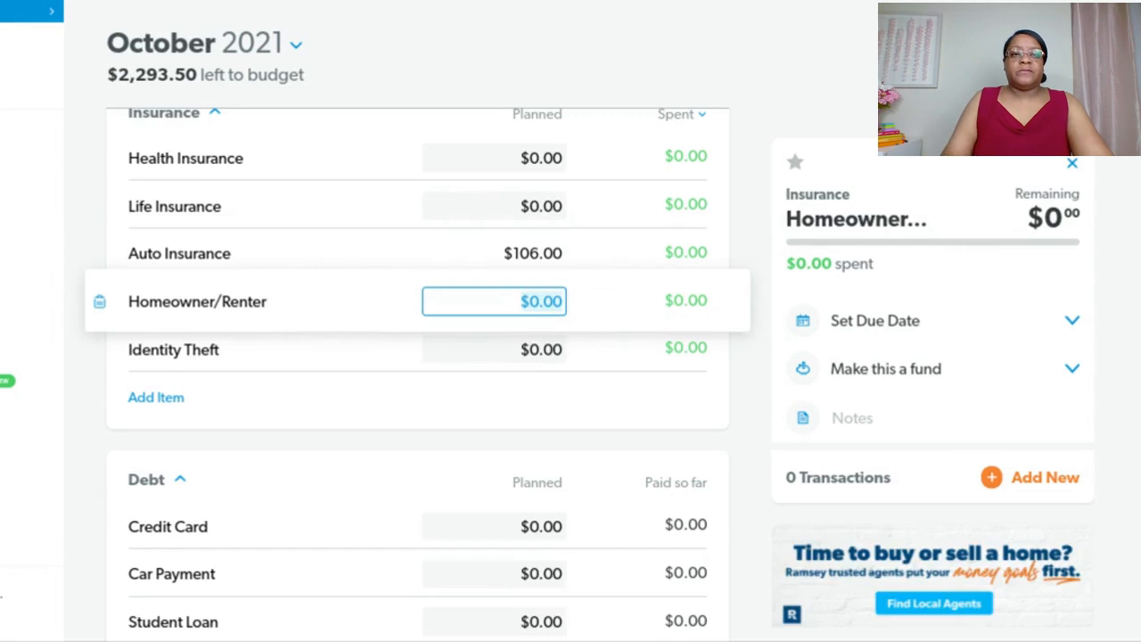
{"action": "type", "text": "25"}
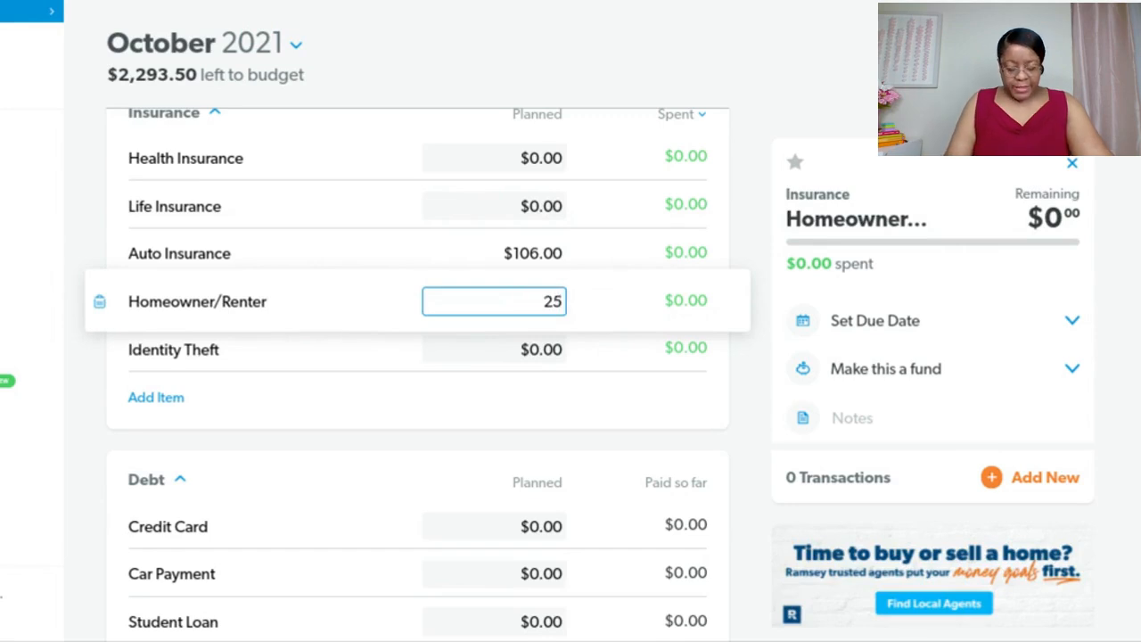
{"action": "key", "text": "Tab"}
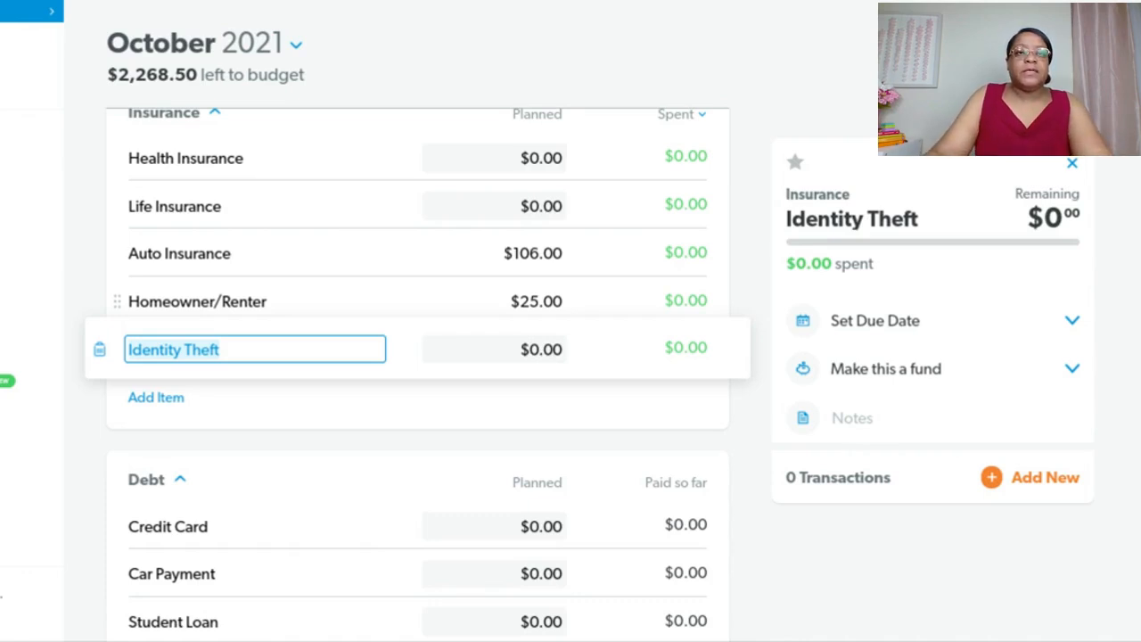
- Add an item named "Laundry" to the Lifestyle group with a planned amount of $50
{"action": "scroll", "coordinate": [615, 265], "scroll_direction": "up", "scroll_amount": 1}
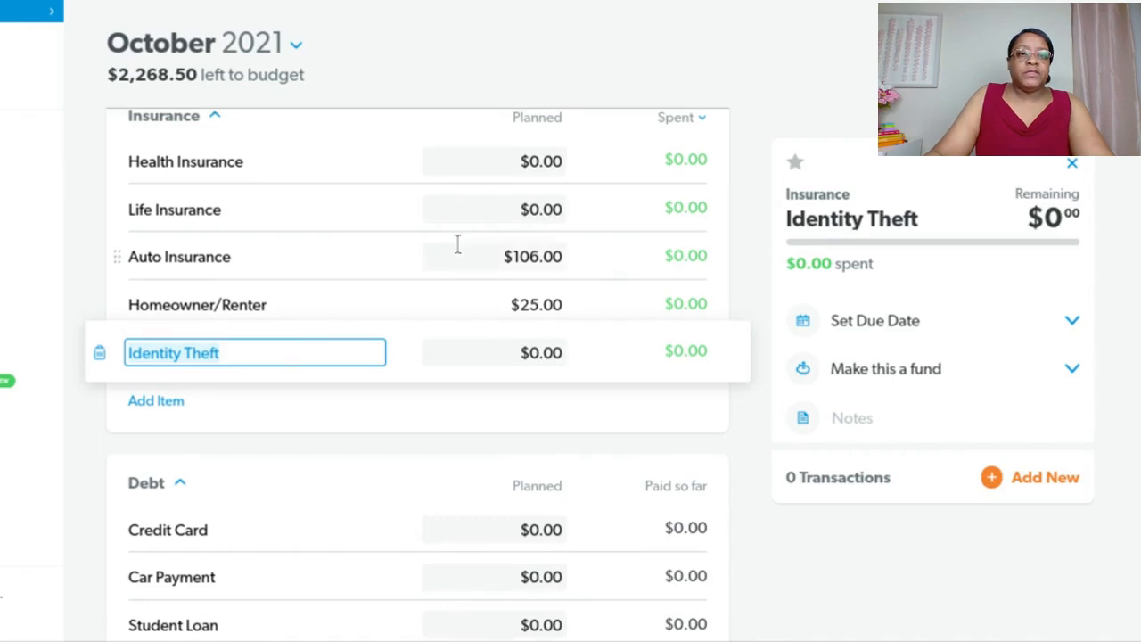
{"action": "scroll", "coordinate": [457, 243], "scroll_direction": "down", "scroll_amount": 1}
{"action": "scroll", "coordinate": [458, 244], "scroll_direction": "up", "scroll_amount": 3}
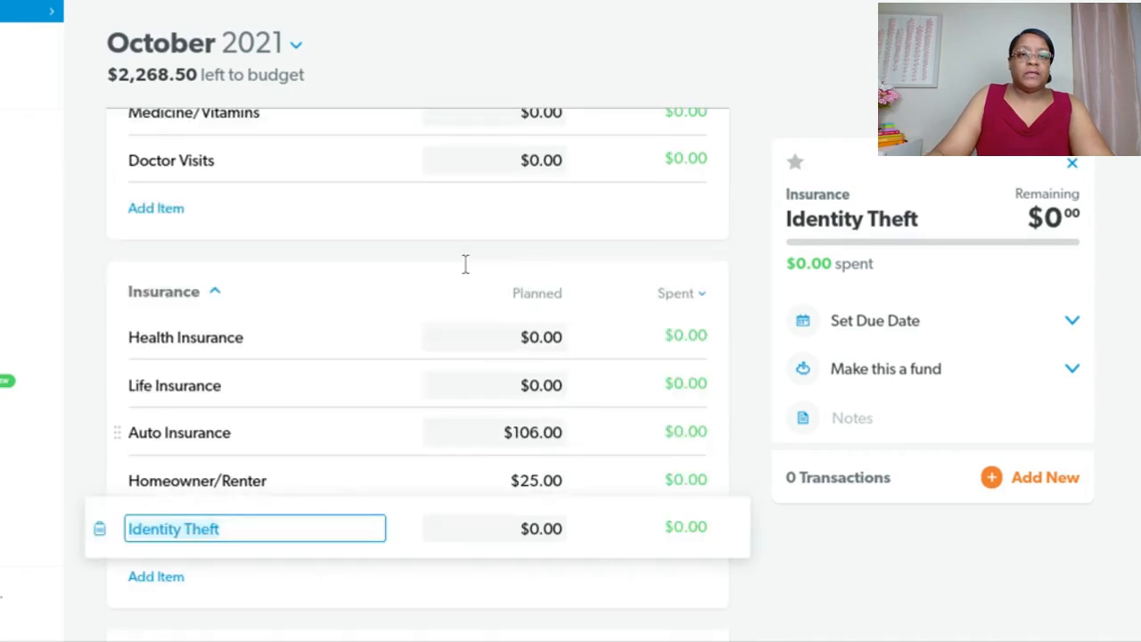
{"action": "scroll", "coordinate": [464, 264], "scroll_direction": "up", "scroll_amount": 4}
{"action": "scroll", "coordinate": [464, 264], "scroll_direction": "up", "scroll_amount": 1}
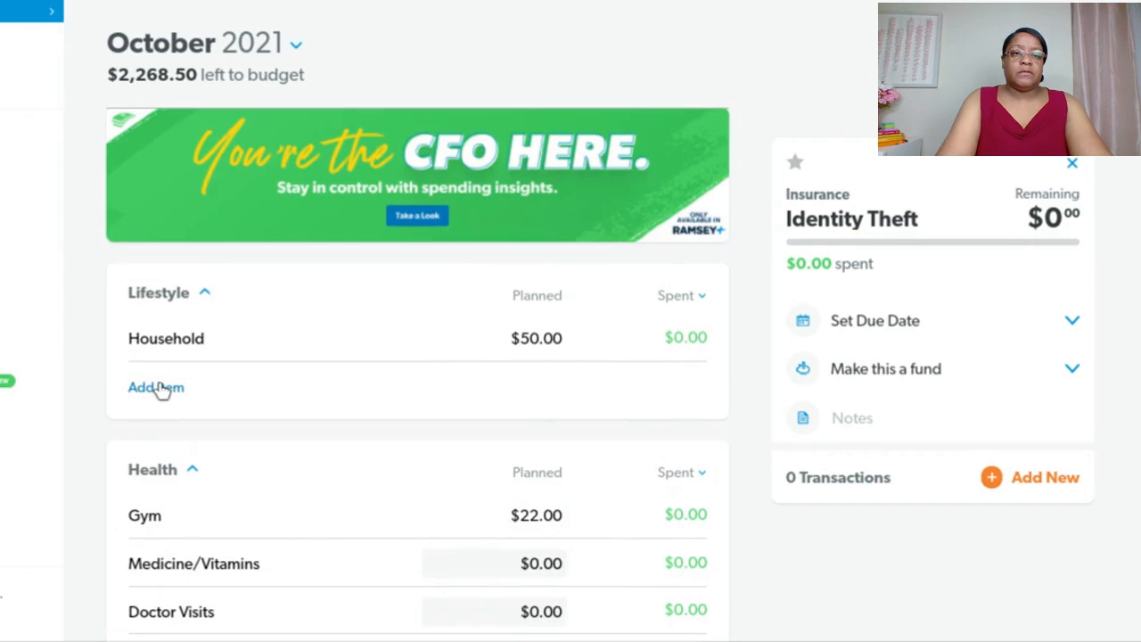
{"action": "left_click", "coordinate": [158, 388]}
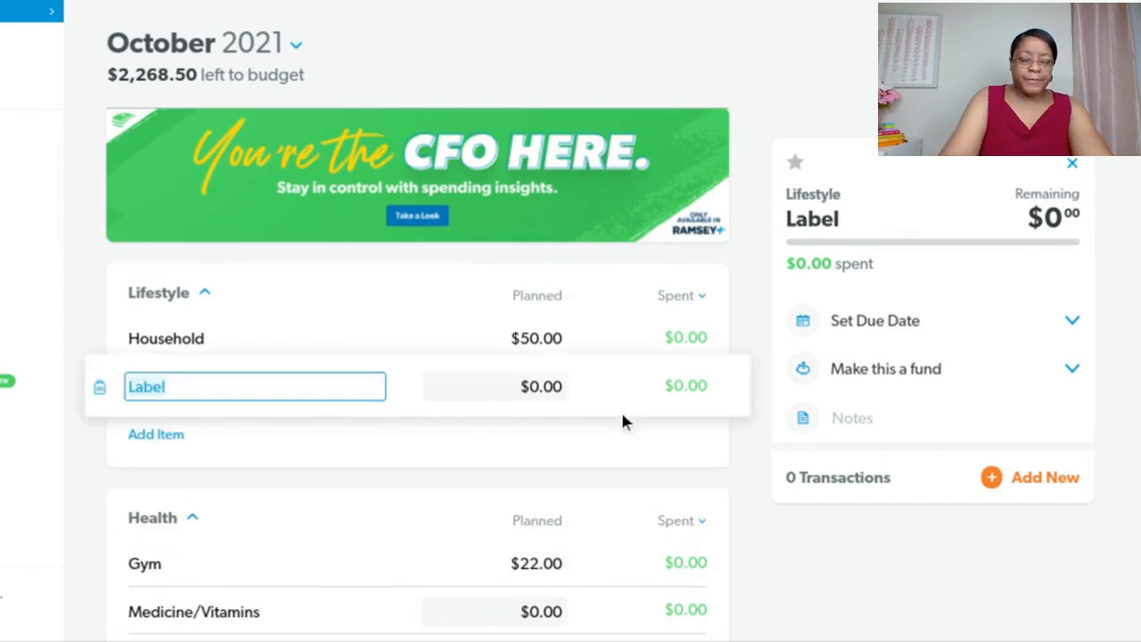
{"action": "type", "text": "Laundry"}
{"action": "key", "text": "Tab"}
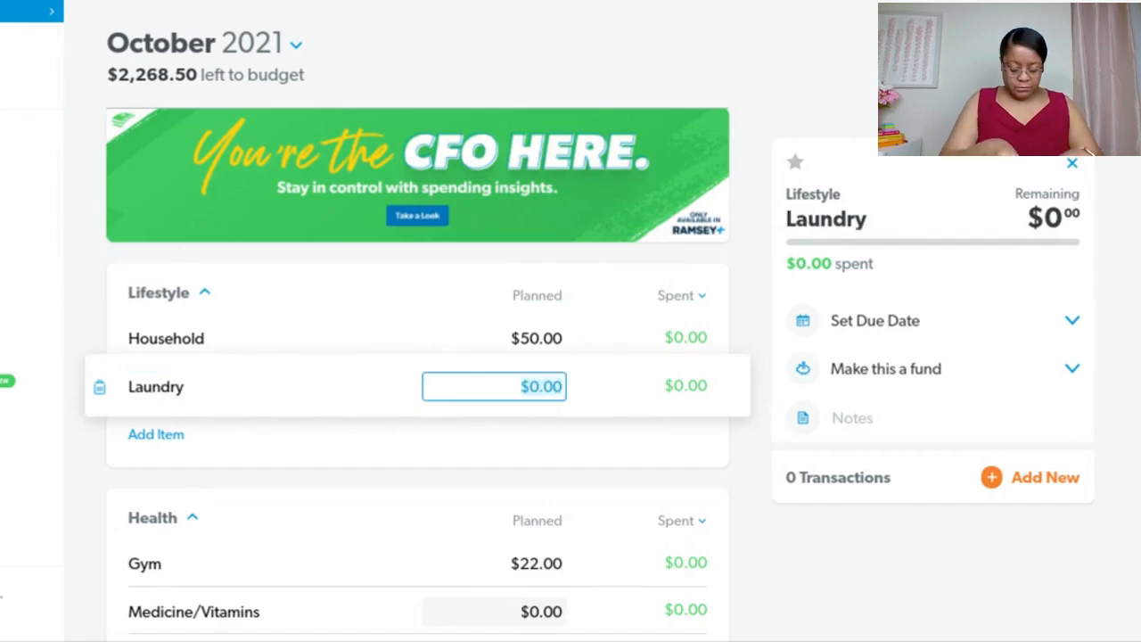
{"action": "type", "text": "50"}
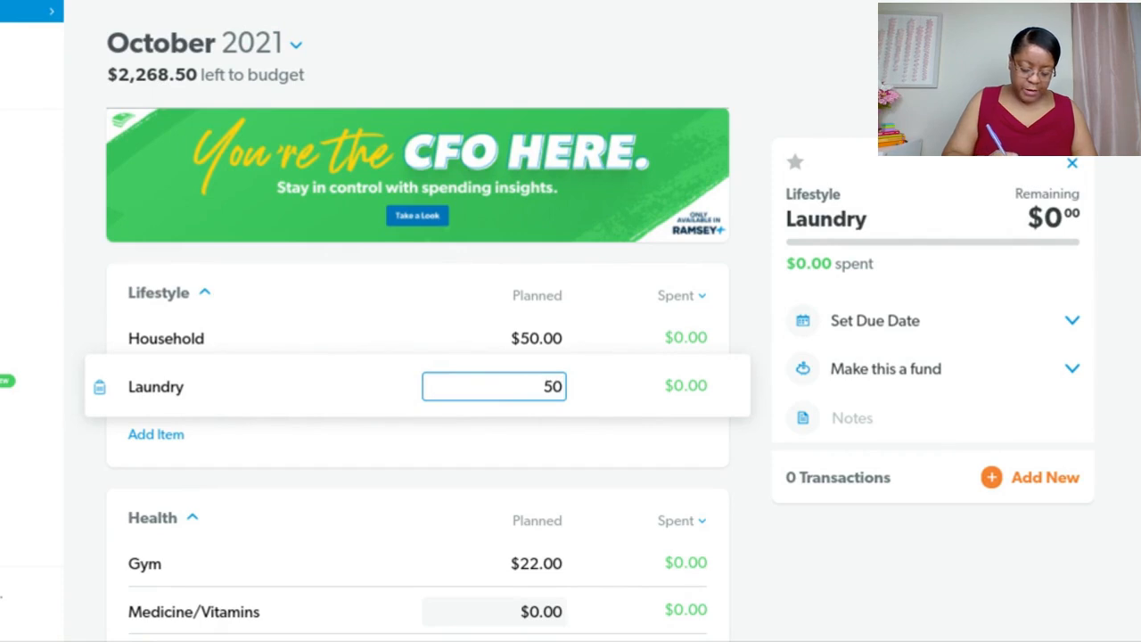
{"action": "key", "text": "Tab"}
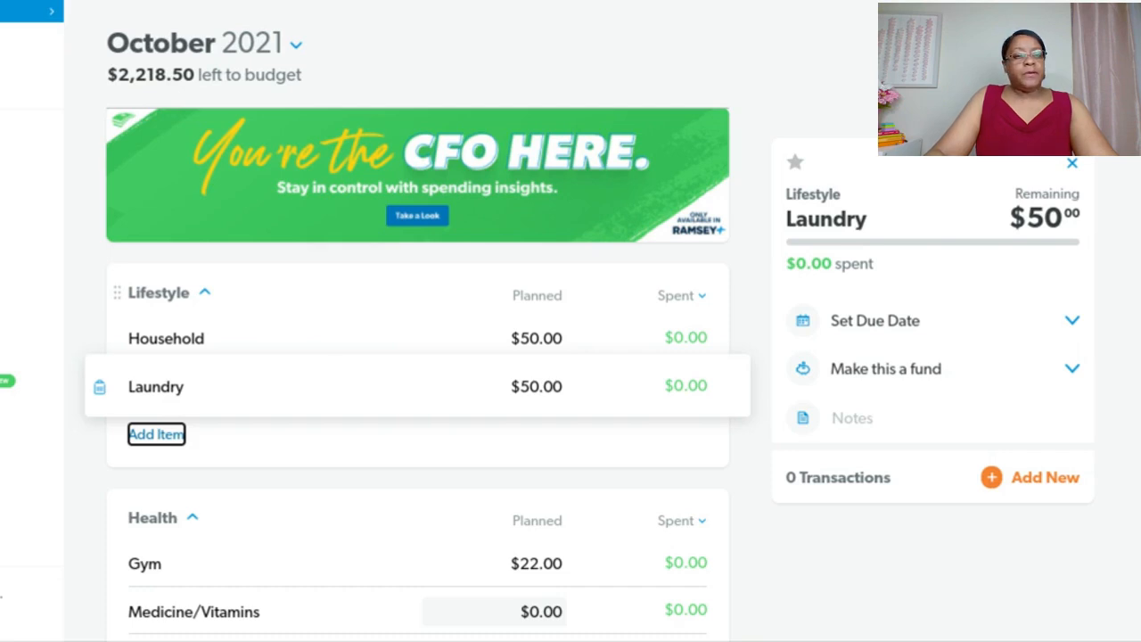
- Rename the Credit Card item in the Debt group as "Chase" and set its planned amount to $61
{"action": "scroll", "coordinate": [302, 303], "scroll_direction": "down", "scroll_amount": 2}
{"action": "scroll", "coordinate": [301, 304], "scroll_direction": "down", "scroll_amount": 2}
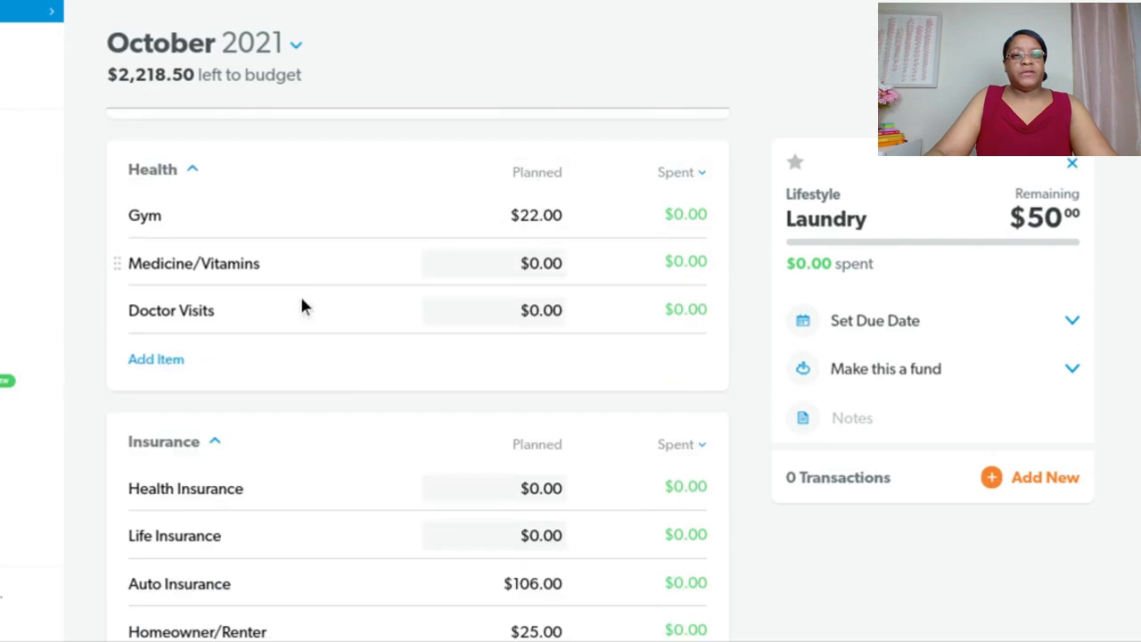
{"action": "scroll", "coordinate": [301, 306], "scroll_direction": "down", "scroll_amount": 6}
{"action": "scroll", "coordinate": [301, 305], "scroll_direction": "down", "scroll_amount": 2}
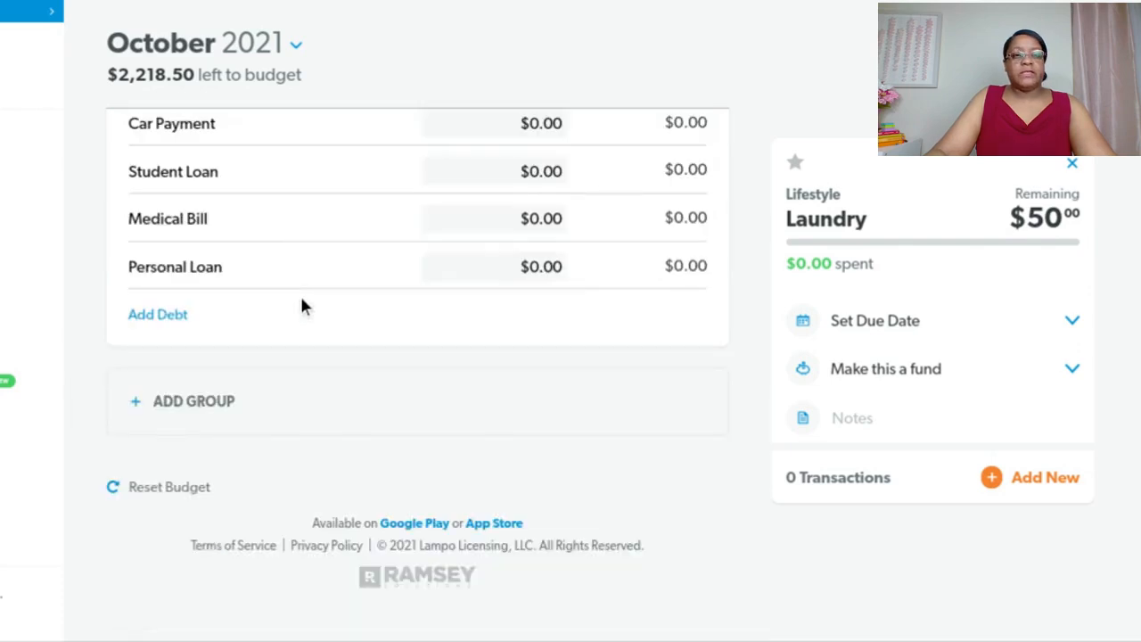
{"action": "scroll", "coordinate": [285, 285], "scroll_direction": "up", "scroll_amount": 1}
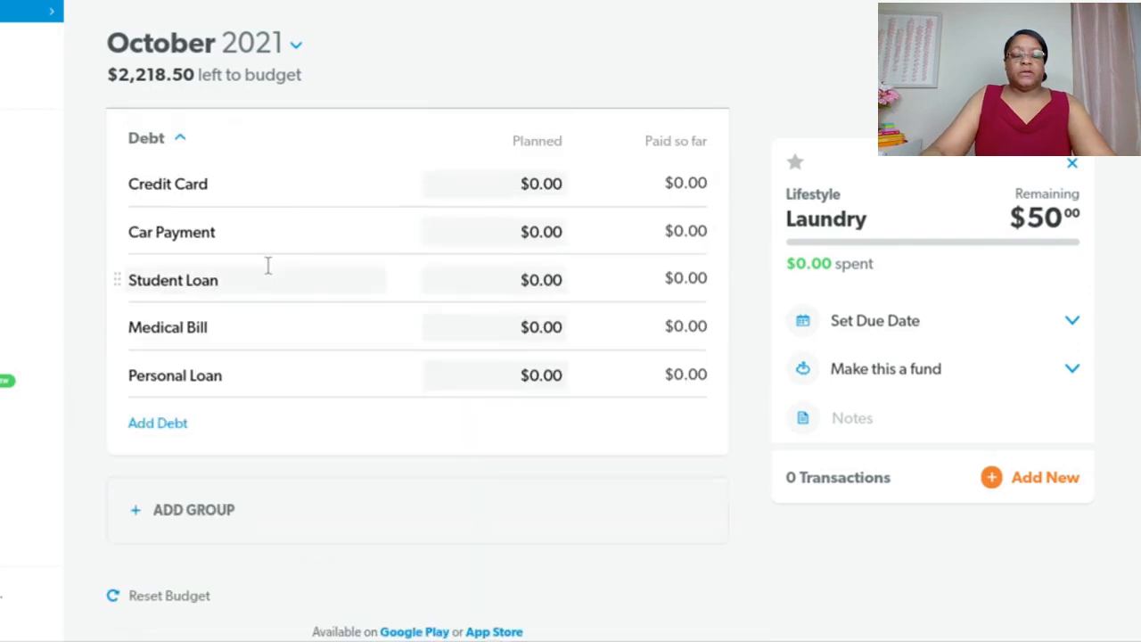
{"action": "left_click", "coordinate": [148, 191]}
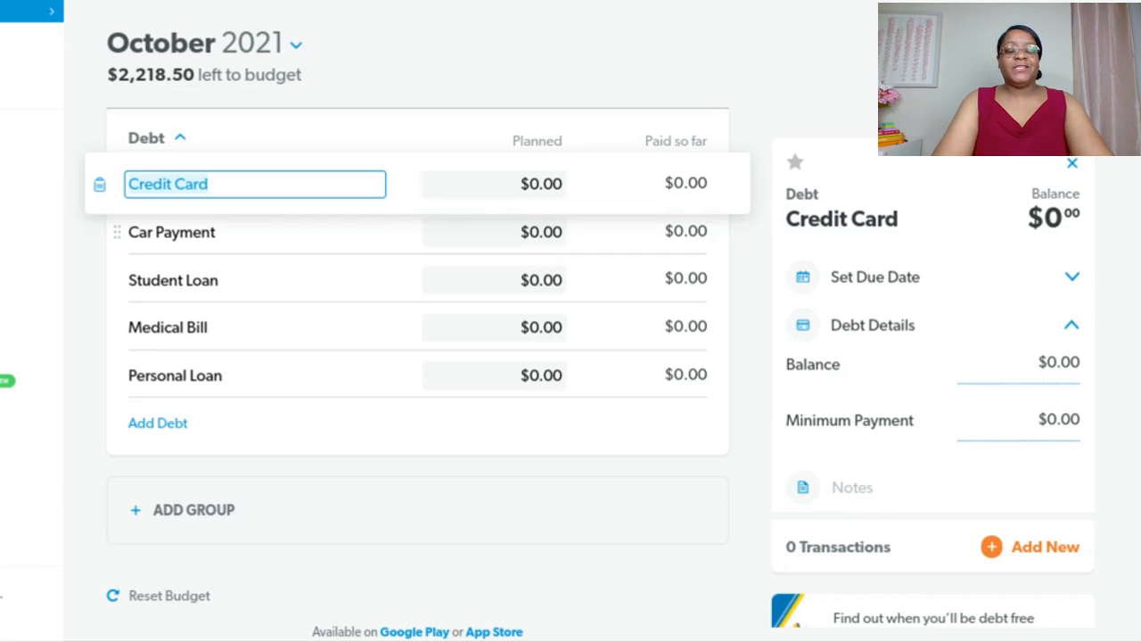
{"action": "type", "text": "Chase"}
{"action": "key", "text": "Tab"}
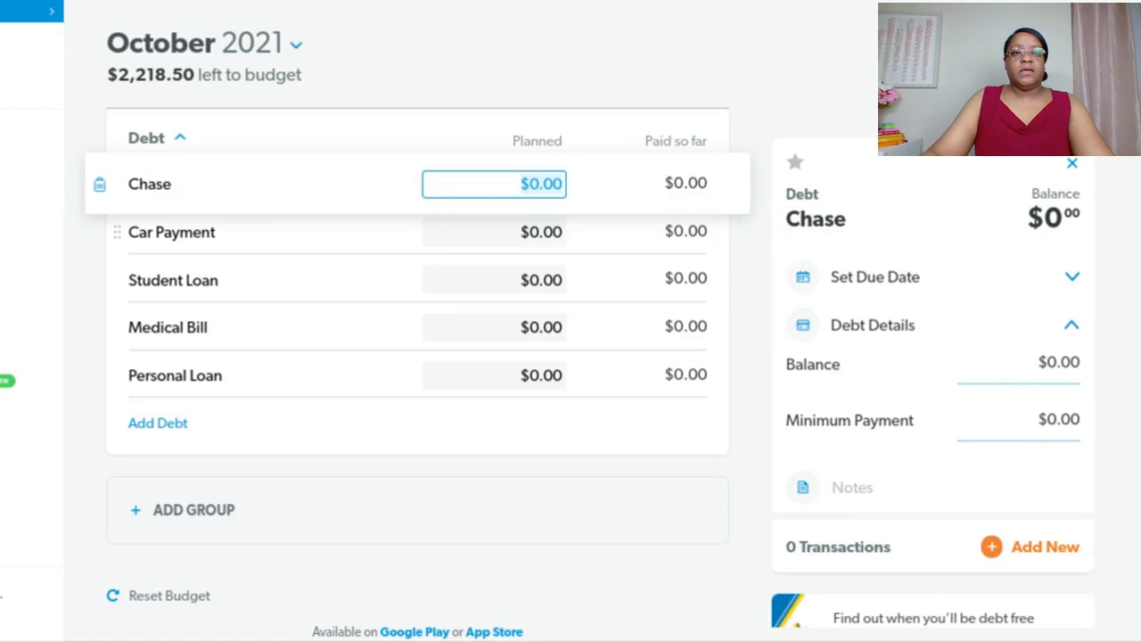
{"action": "type", "text": "61"}
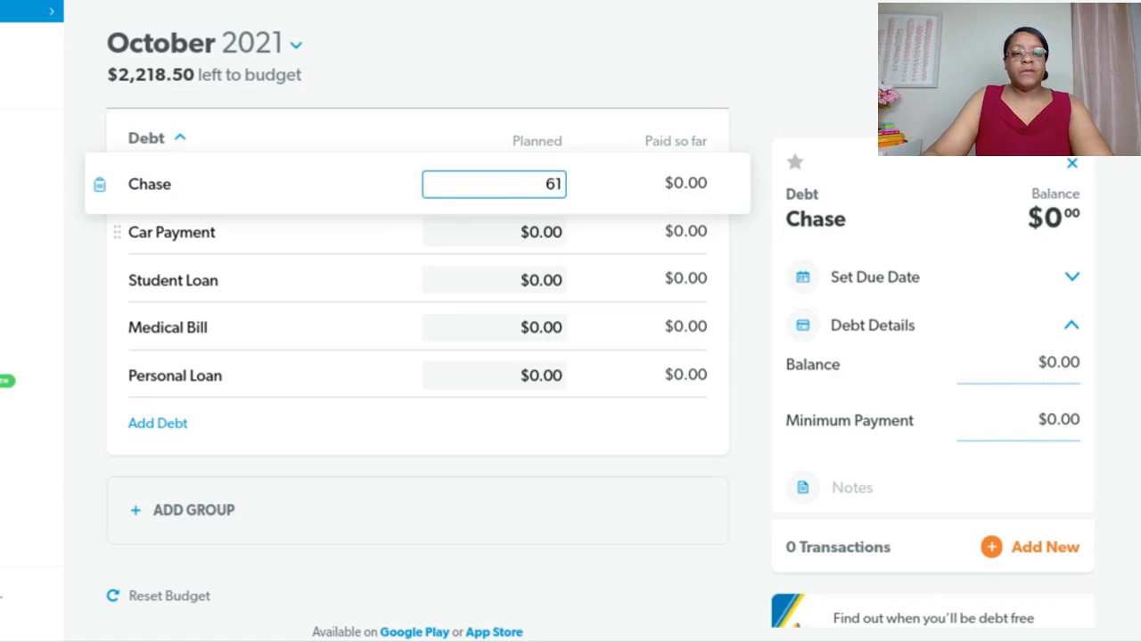
{"action": "key", "text": "Tab"}
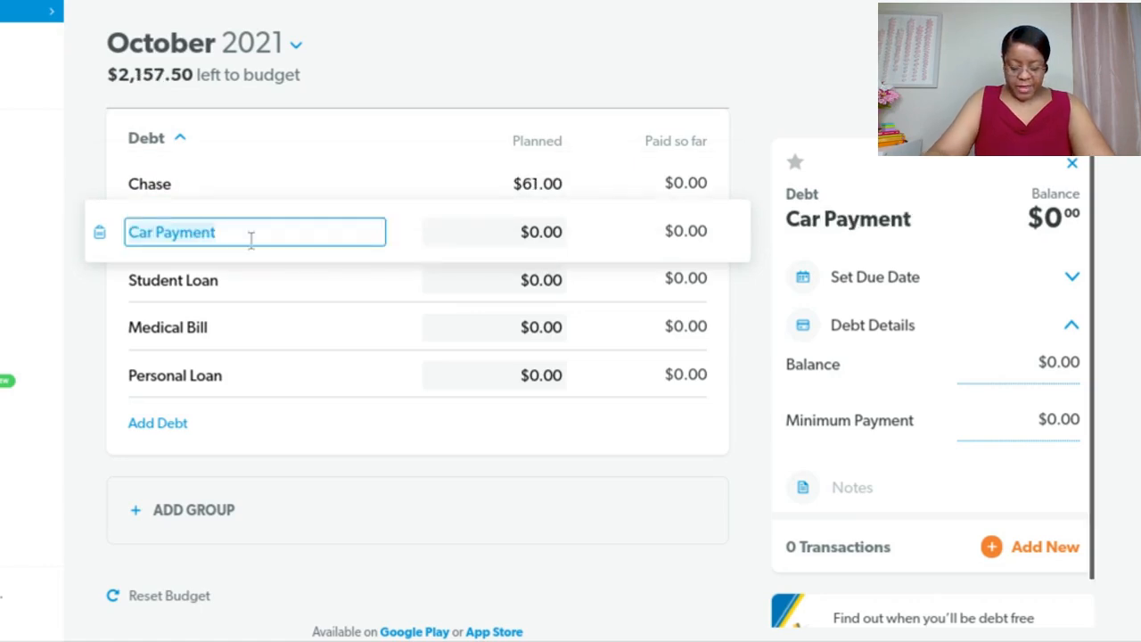
- Set the planned amounts in the Debt group to $376 for Car Payment and $424 for Student Loan
{"action": "key", "text": "Tab"}
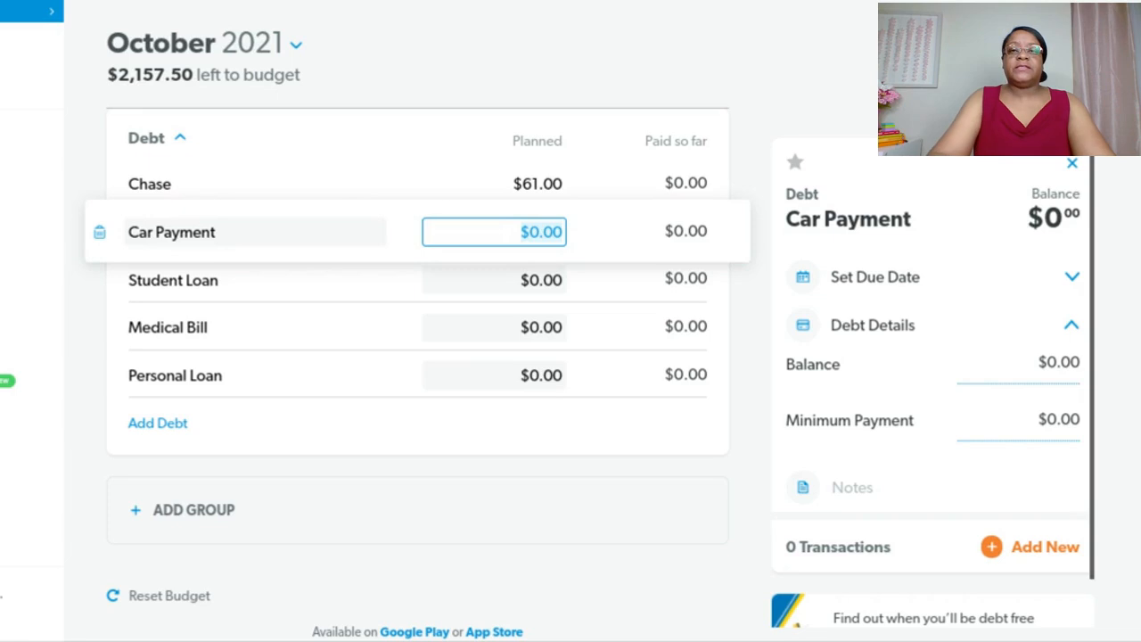
{"action": "type", "text": "376"}
{"action": "key", "text": "Tab"}
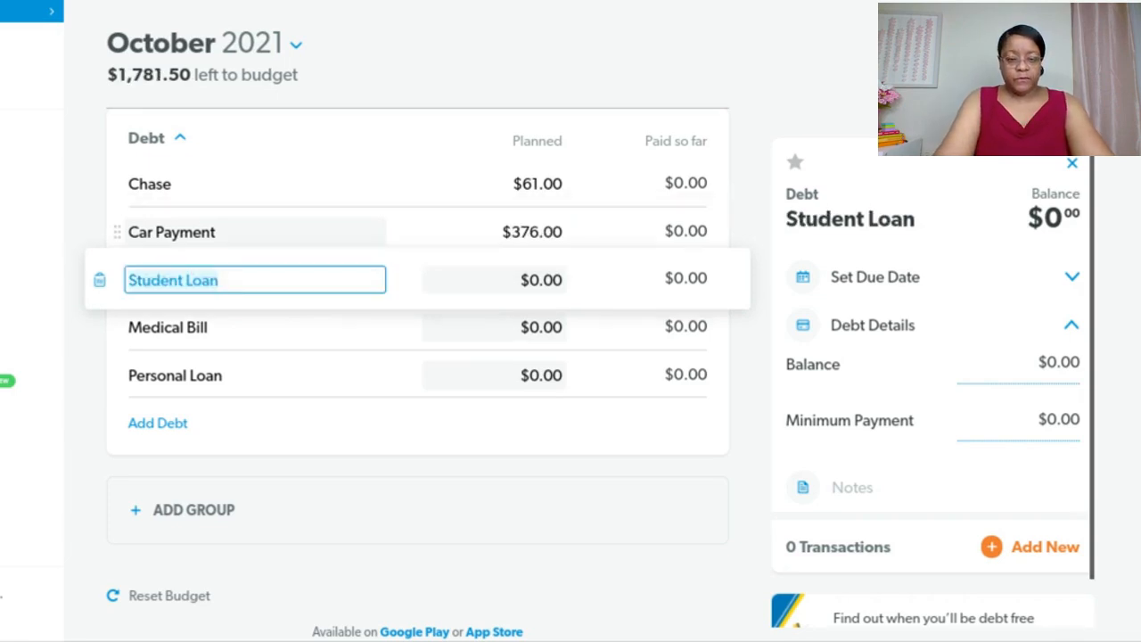
{"action": "key", "text": "Tab"}
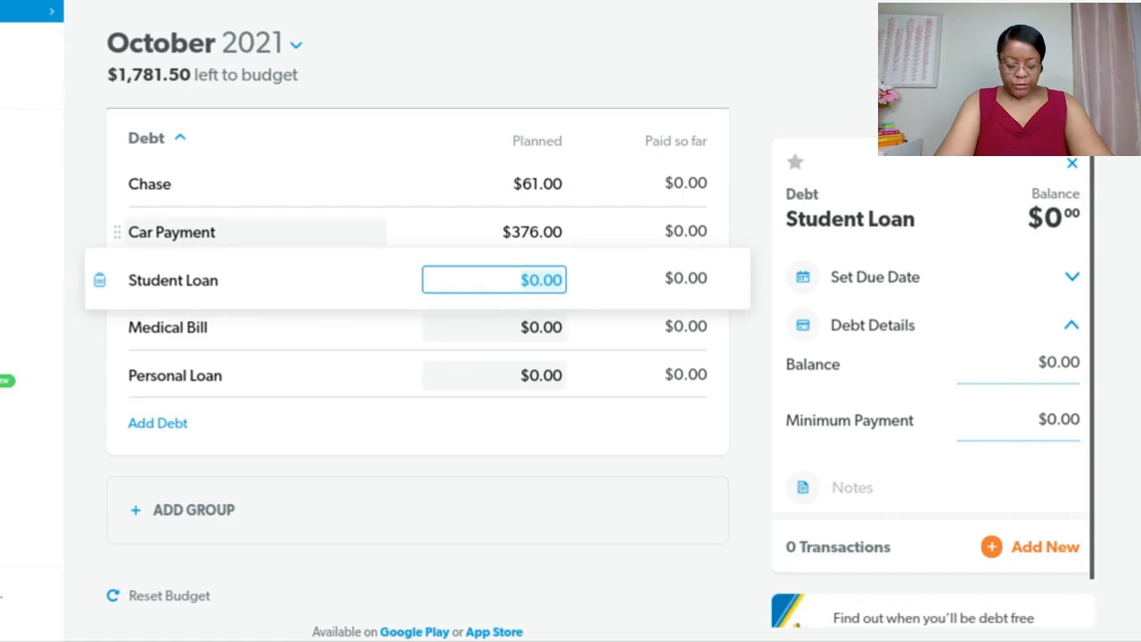
{"action": "type", "text": "424"}
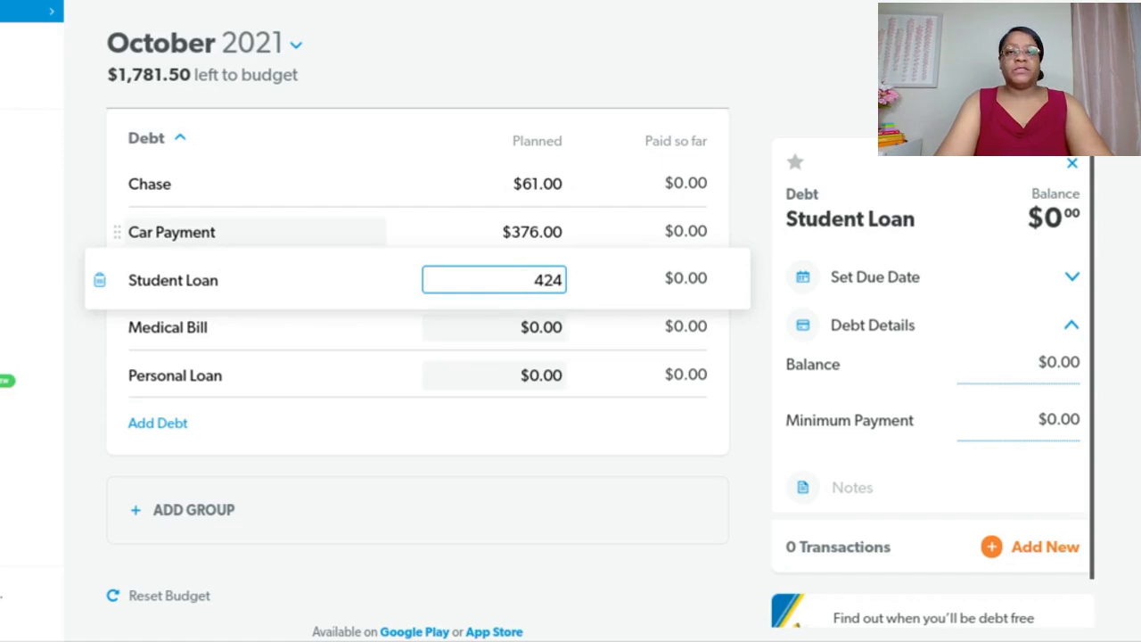
{"action": "key", "text": "Tab"}
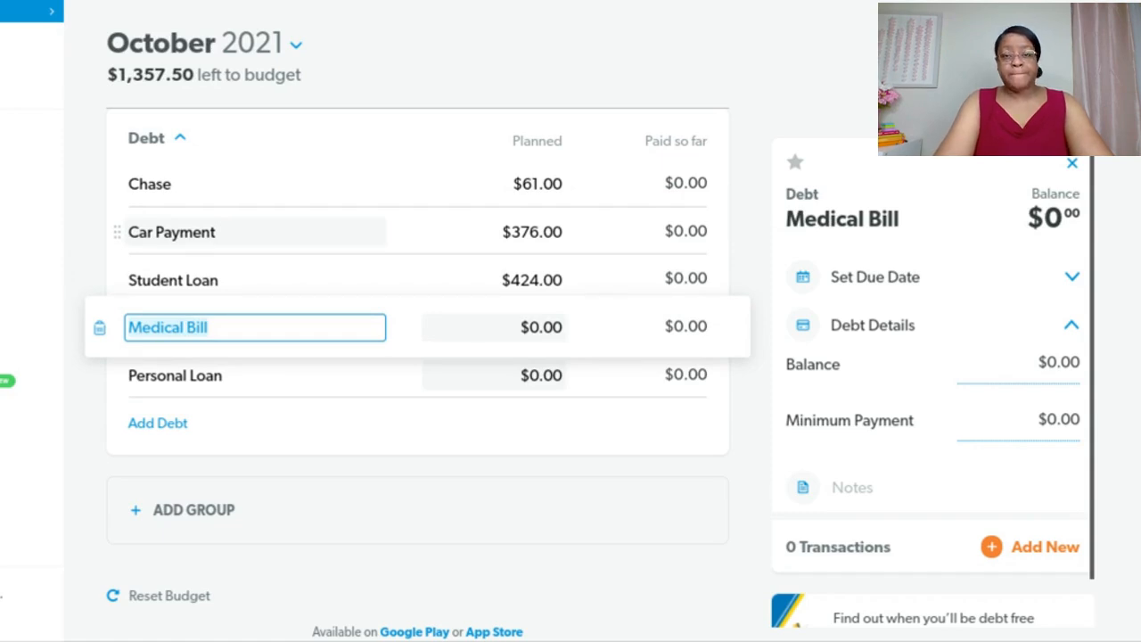
- Rename the Medical Bill item in the Debt group as "Citibank" and set its planned amount to $60
{"action": "type", "text": "Citibank"}
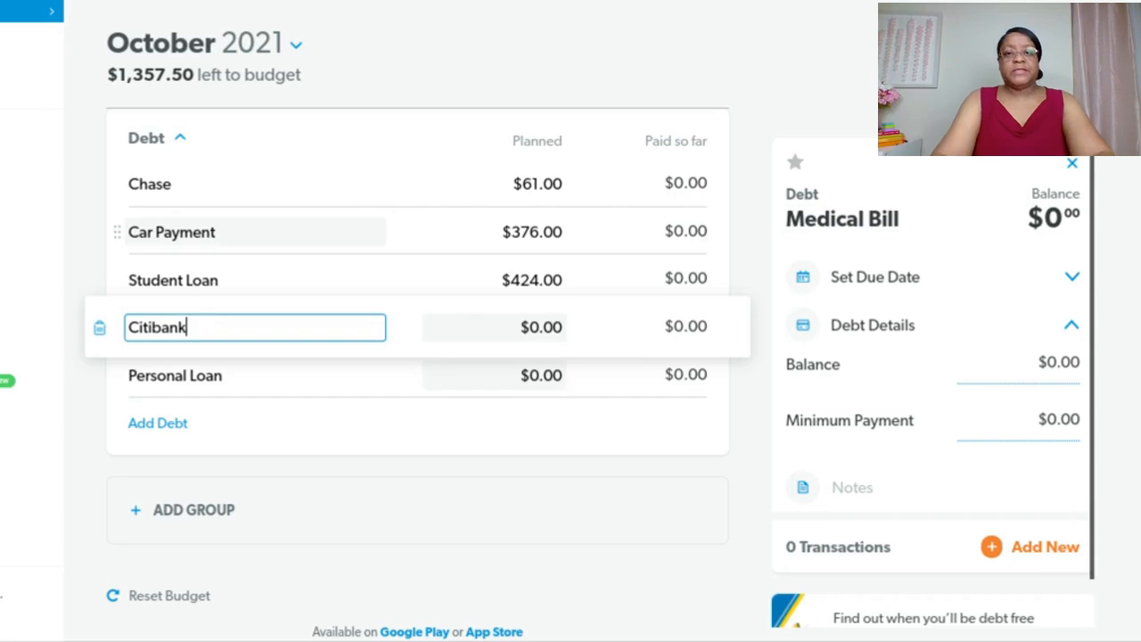
{"action": "key", "text": "Tab"}
{"action": "type", "text": "60"}
{"action": "key", "text": "Tab"}
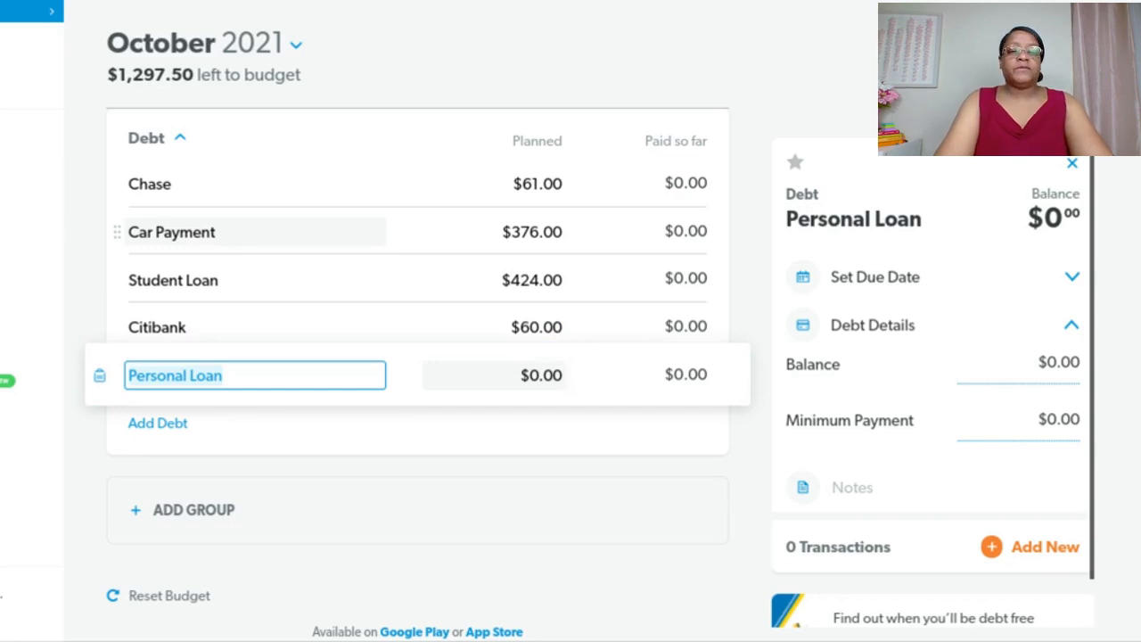
- Set the planned amount for Personal Loan in the Debt group to $212
{"action": "key", "text": "Tab"}
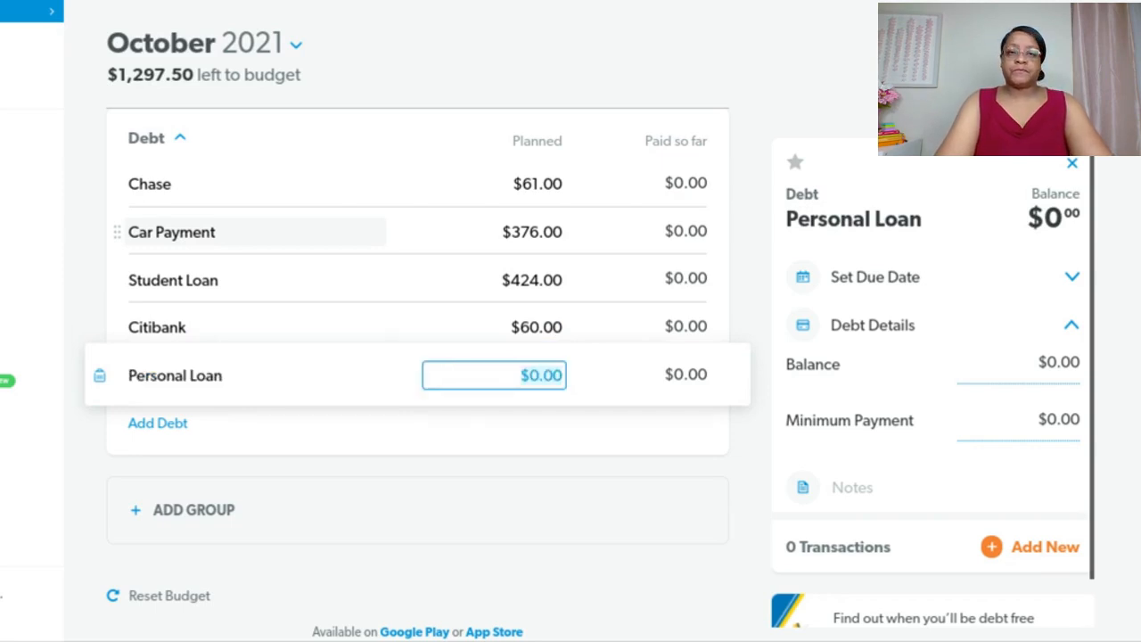
{"action": "type", "text": "212"}
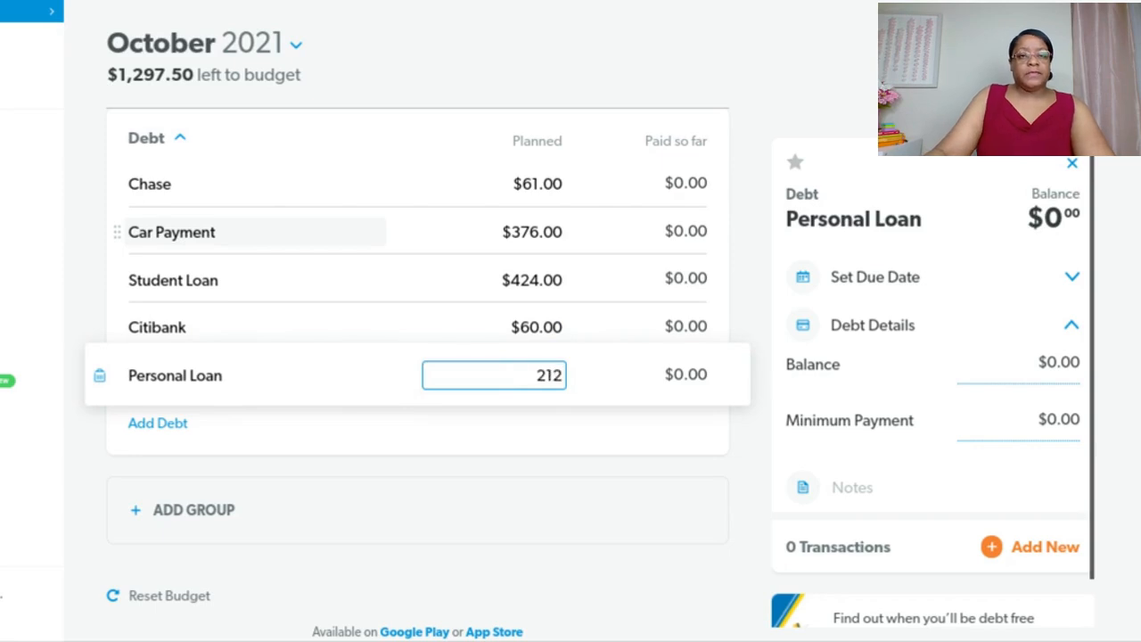
{"action": "key", "text": "Tab"}
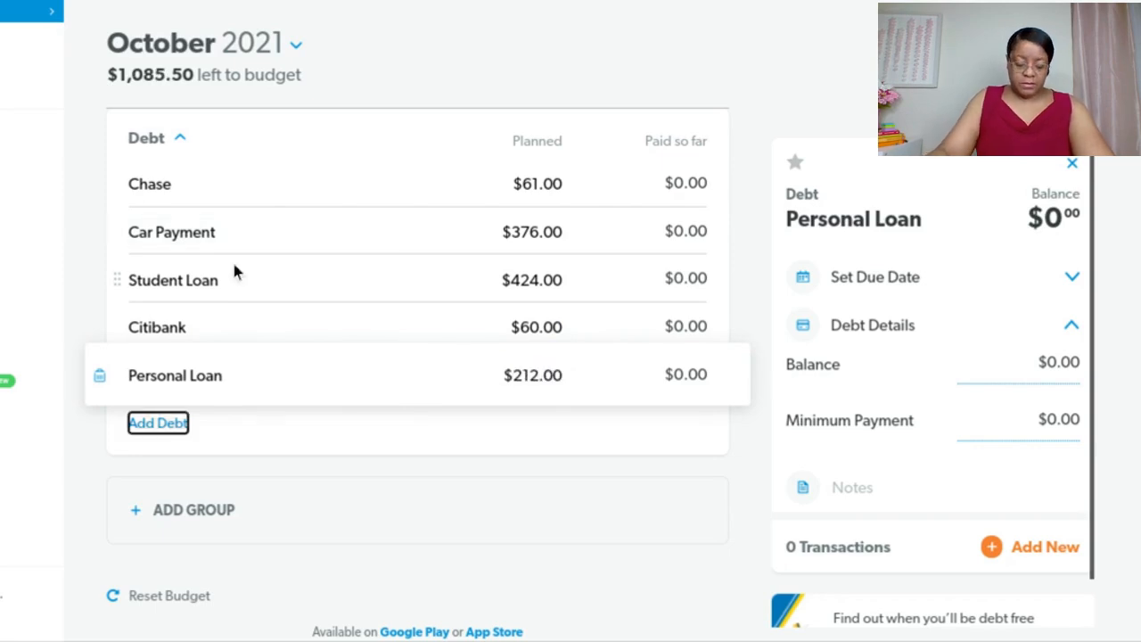
- Add a debt item named "Target" to the Debt group with a planned amount of $105
{"action": "left_click", "coordinate": [160, 432]}
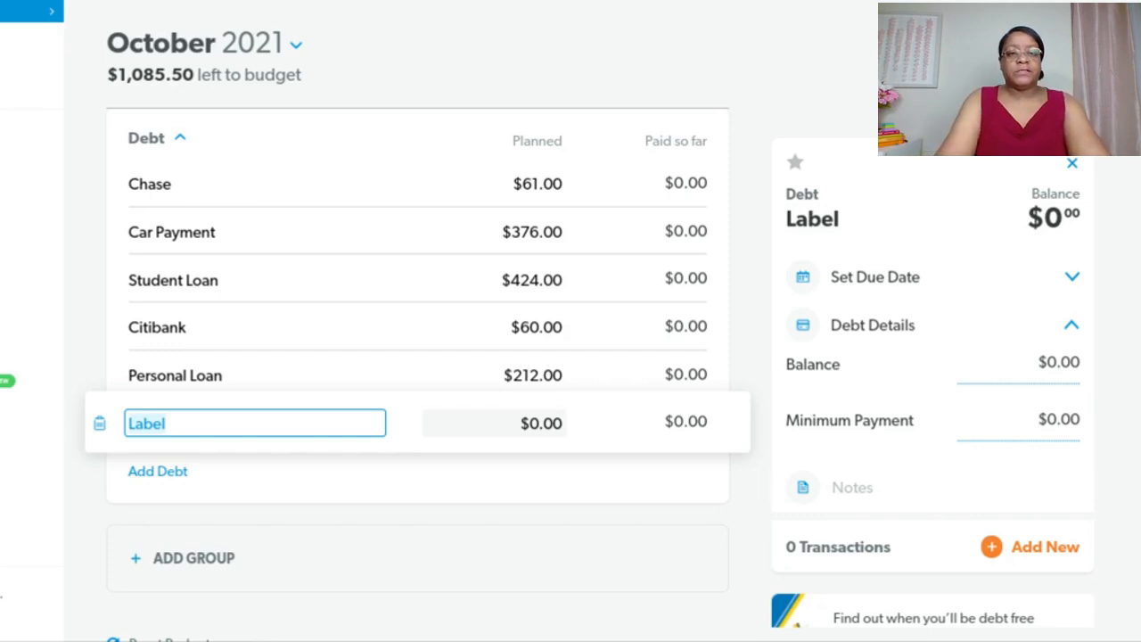
{"action": "type", "text": "Target"}
{"action": "key", "text": "Tab"}
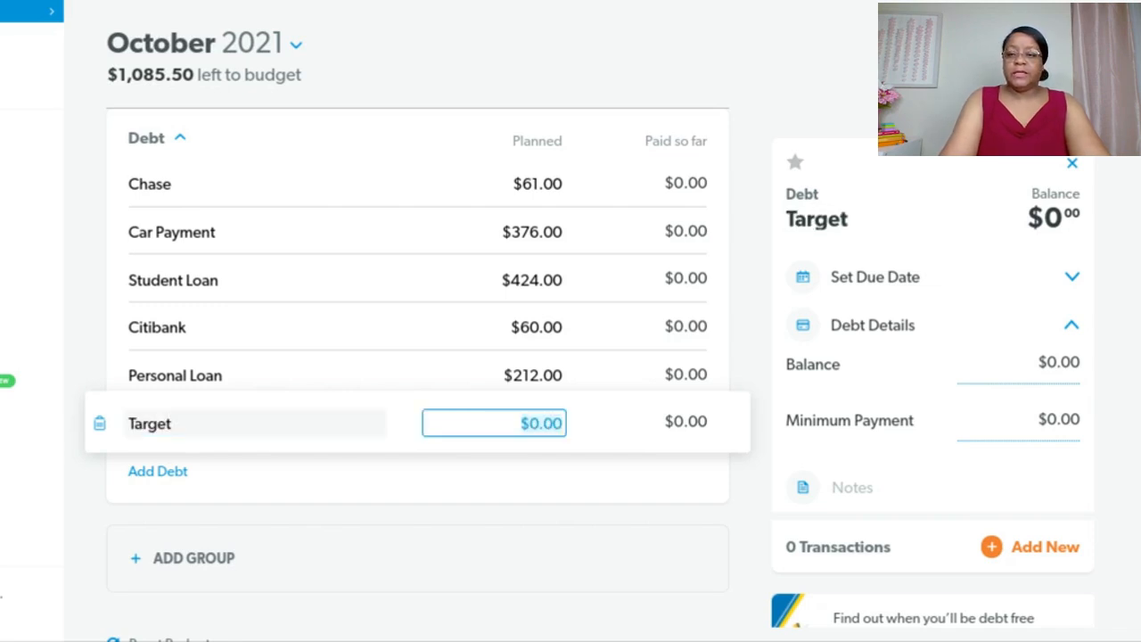
{"action": "type", "text": "f="}
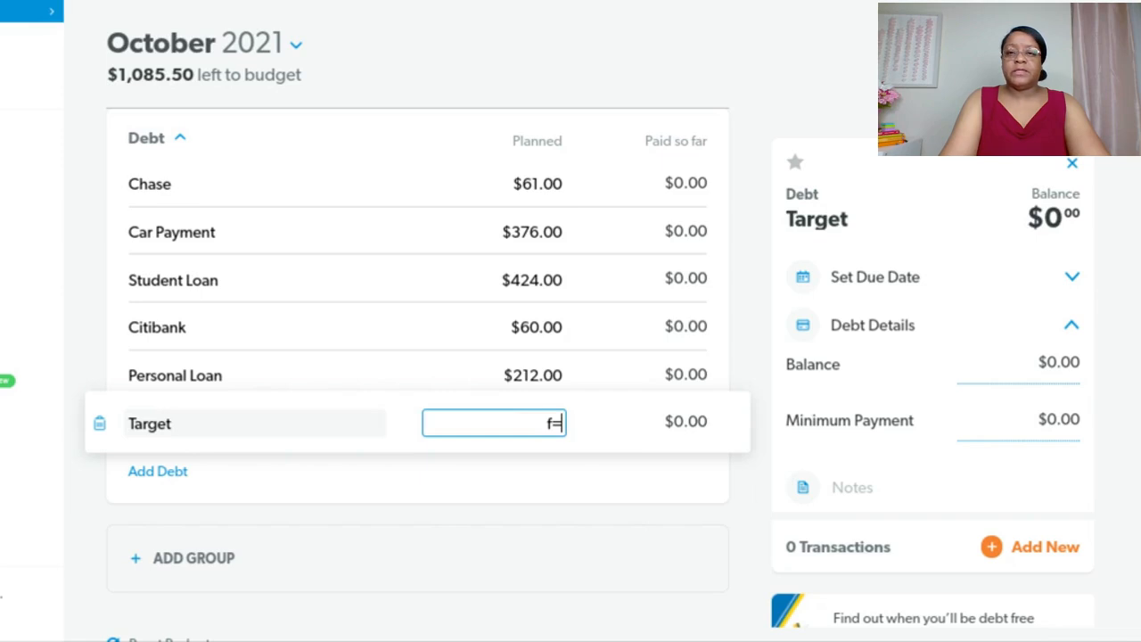
{"action": "key", "text": "BackSpace"}
{"action": "key", "text": "BackSpace"}
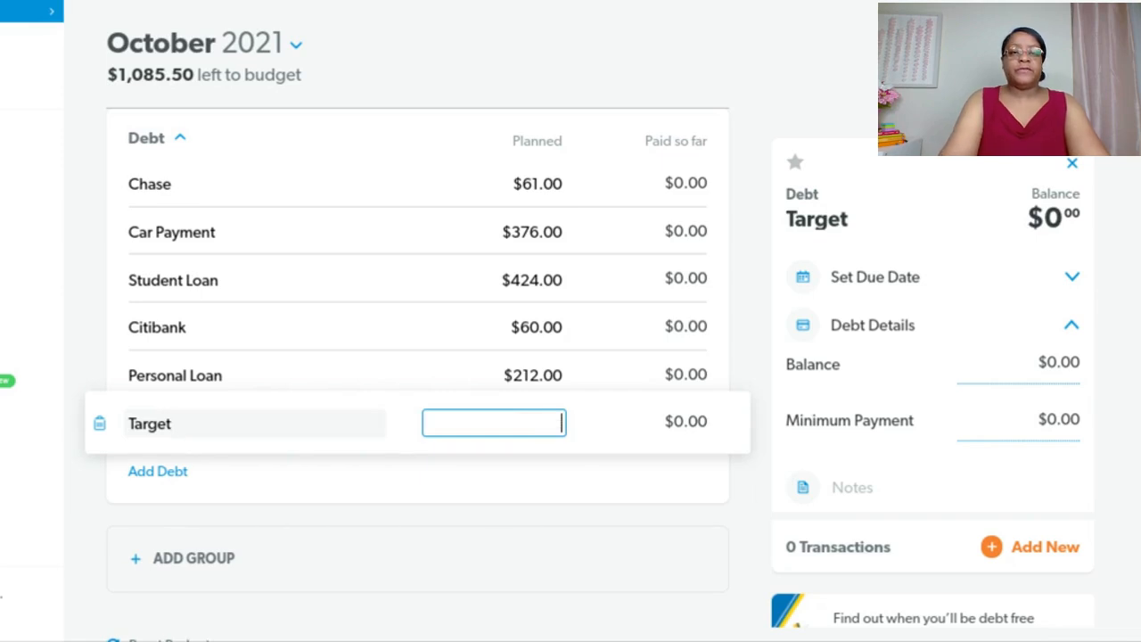
{"action": "type", "text": "105"}
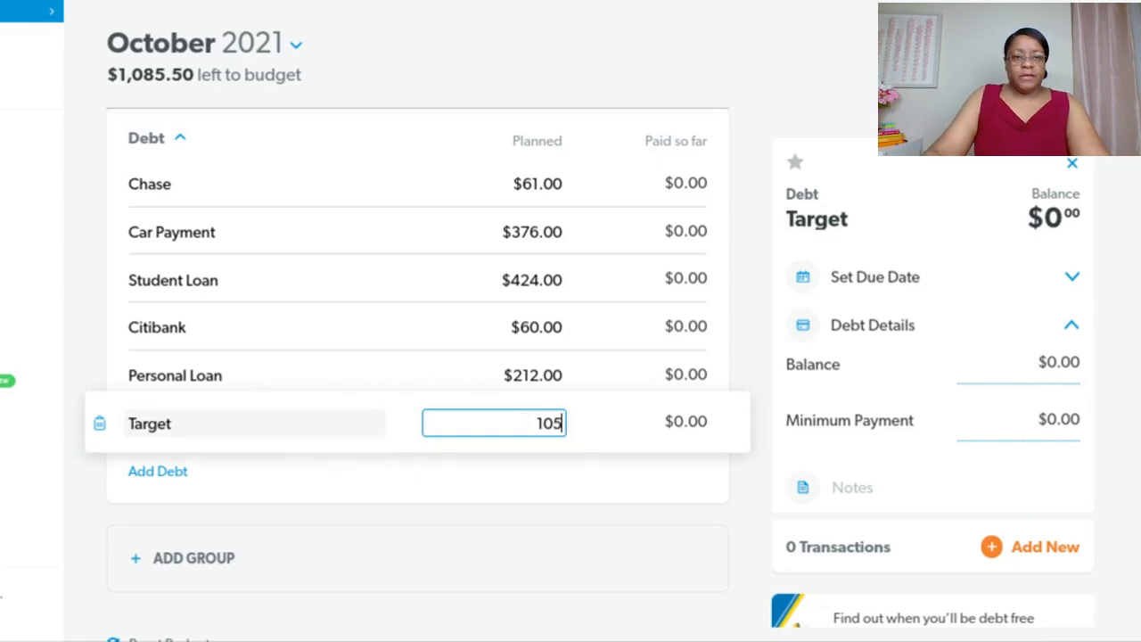
{"action": "key", "text": "Tab"}
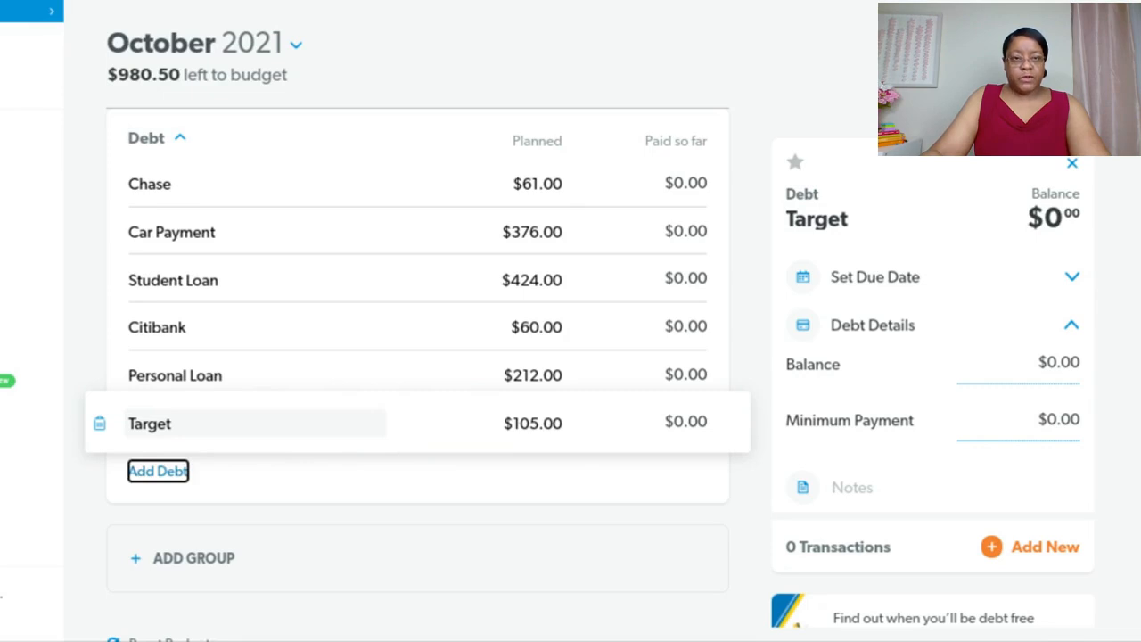
- Add a debt item named "Walmart" to the Debt group with a planned amount of $200
{"action": "left_click", "coordinate": [158, 473]}
{"action": "type", "text": "Walmart"}
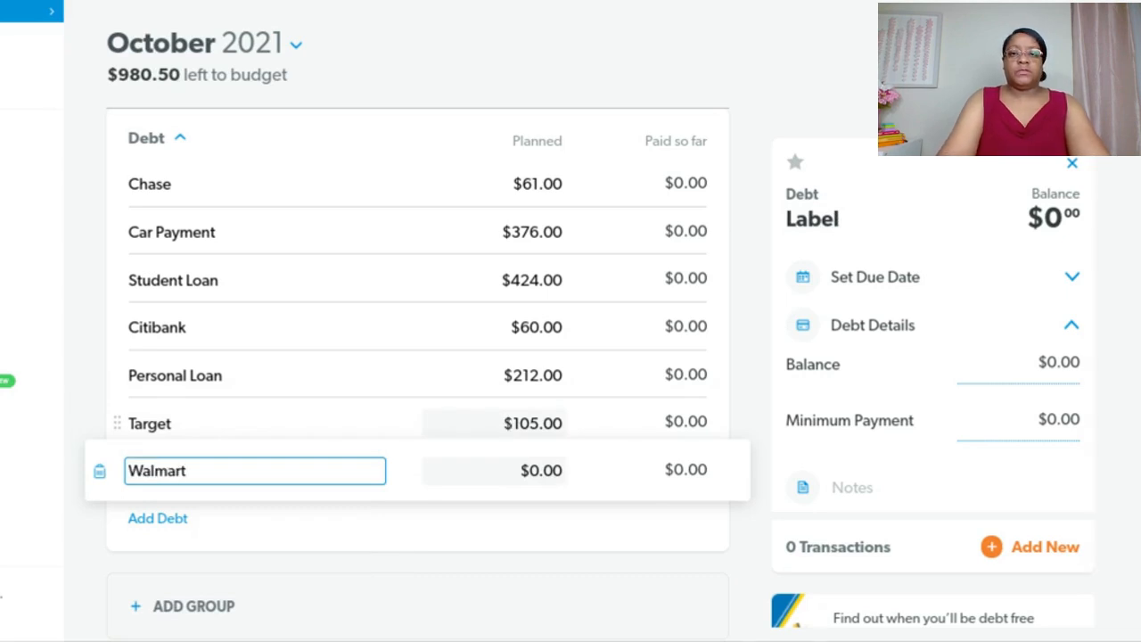
{"action": "key", "text": "Tab"}
{"action": "type", "text": "200"}
{"action": "key", "text": "Tab"}
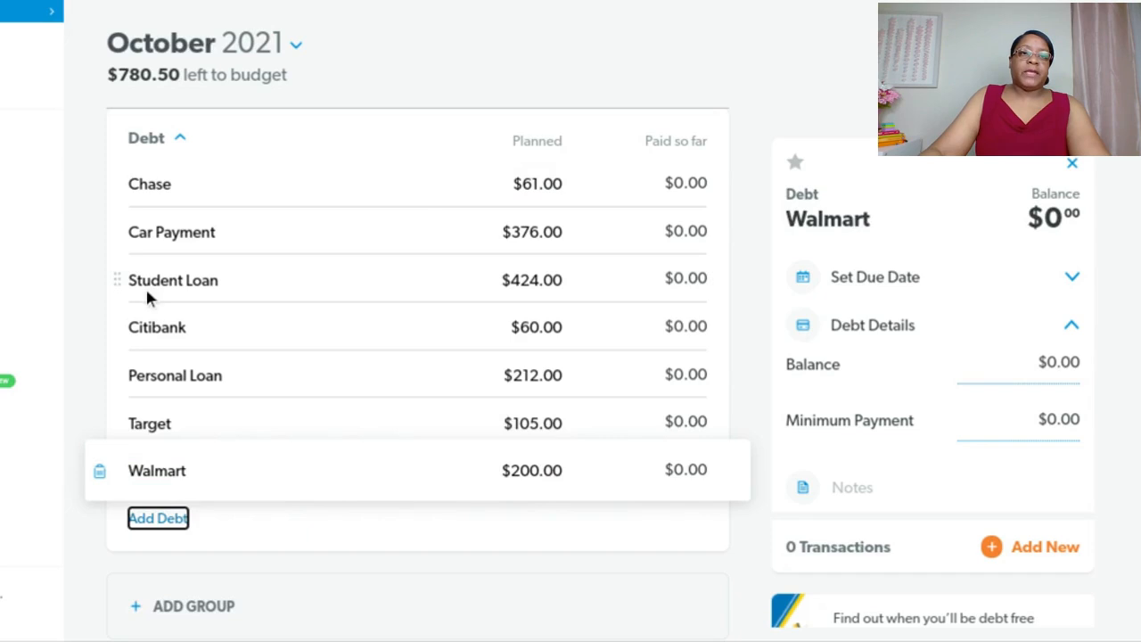
- Add the due date to the Chase debt's name so it reads "Chase (10/28)"
{"action": "left_click", "coordinate": [215, 185]}
{"action": "left_click", "coordinate": [214, 185]}
{"action": "type", "text": "(10/"}
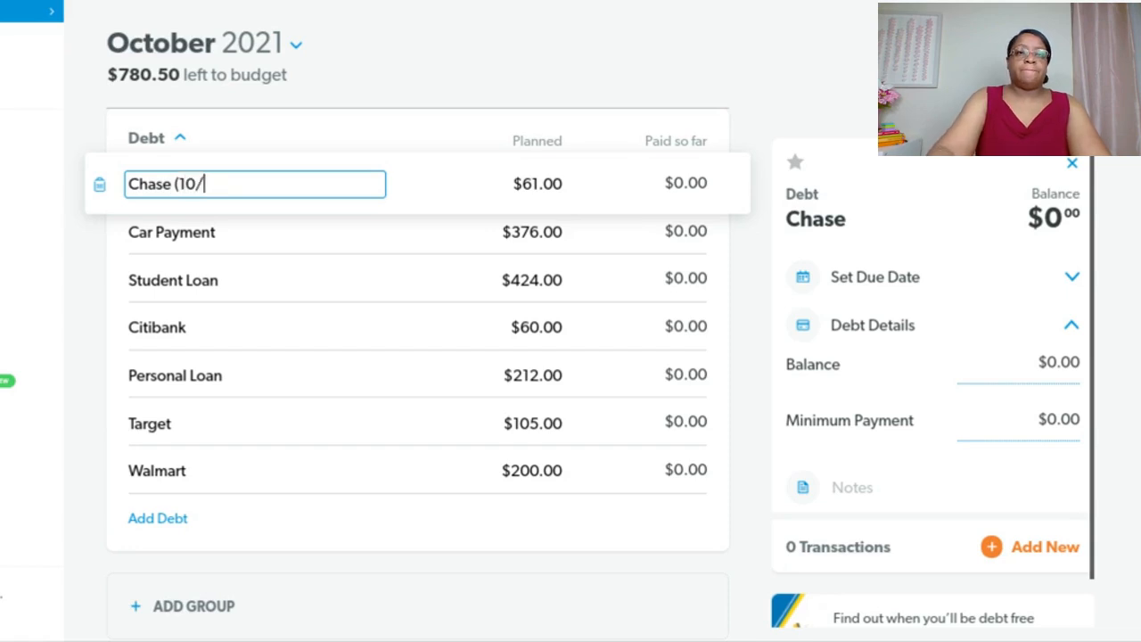
{"action": "type", "text": "28)"}
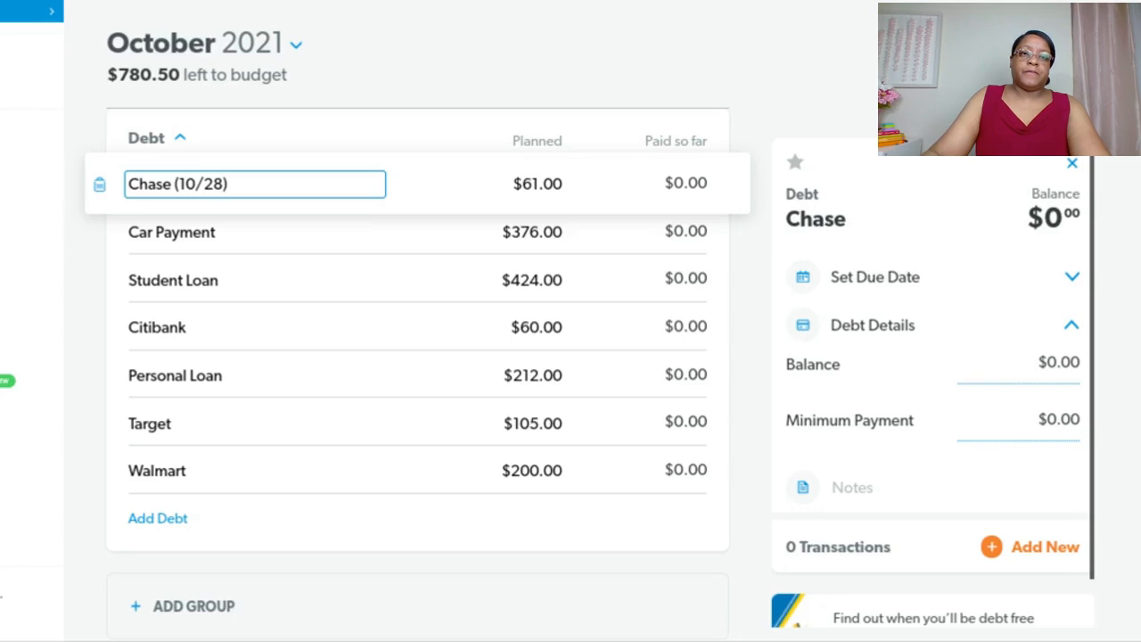
- Add the due date to the car payment's name so it reads "Car Payment (10/15)"
{"action": "left_click", "coordinate": [253, 228]}
{"action": "left_click", "coordinate": [253, 231]}
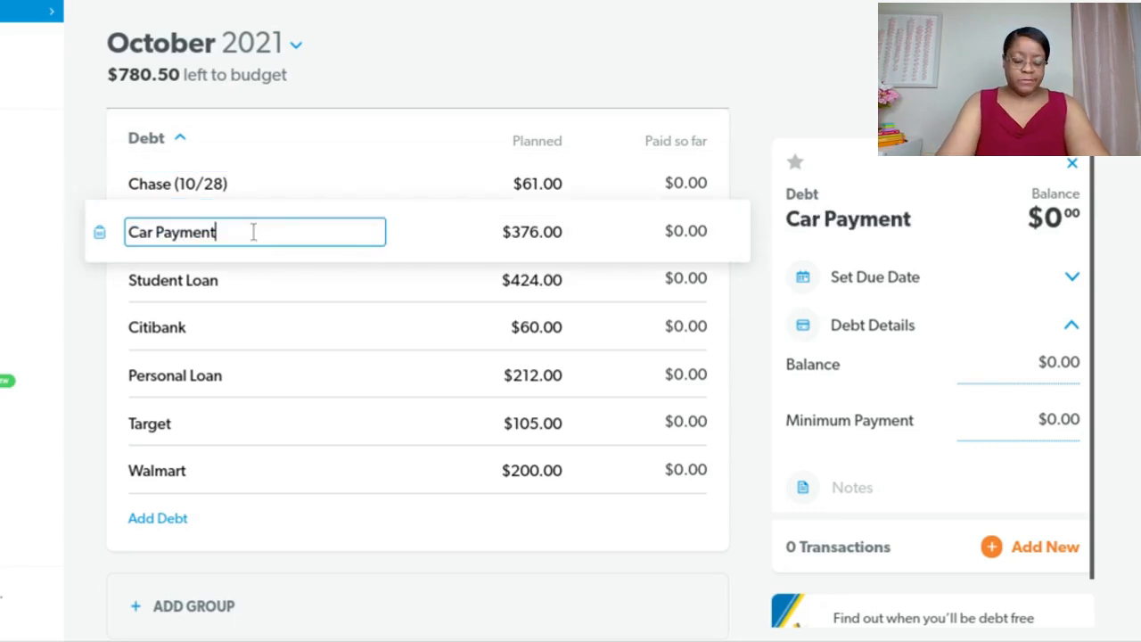
{"action": "type", "text": "("}
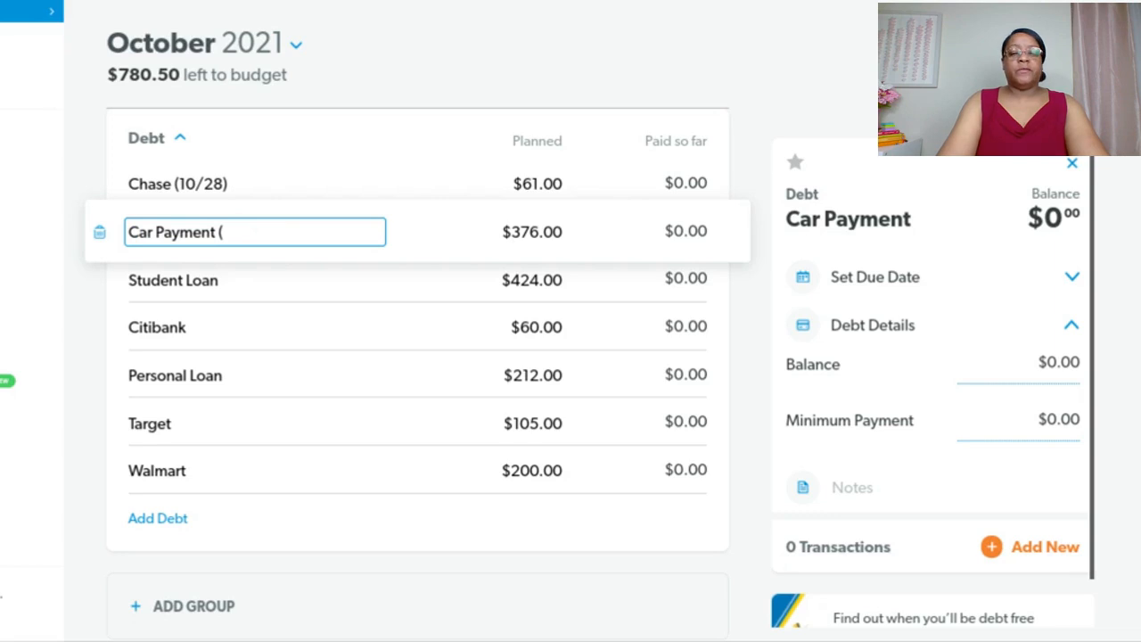
{"action": "type", "text": "10/15)"}
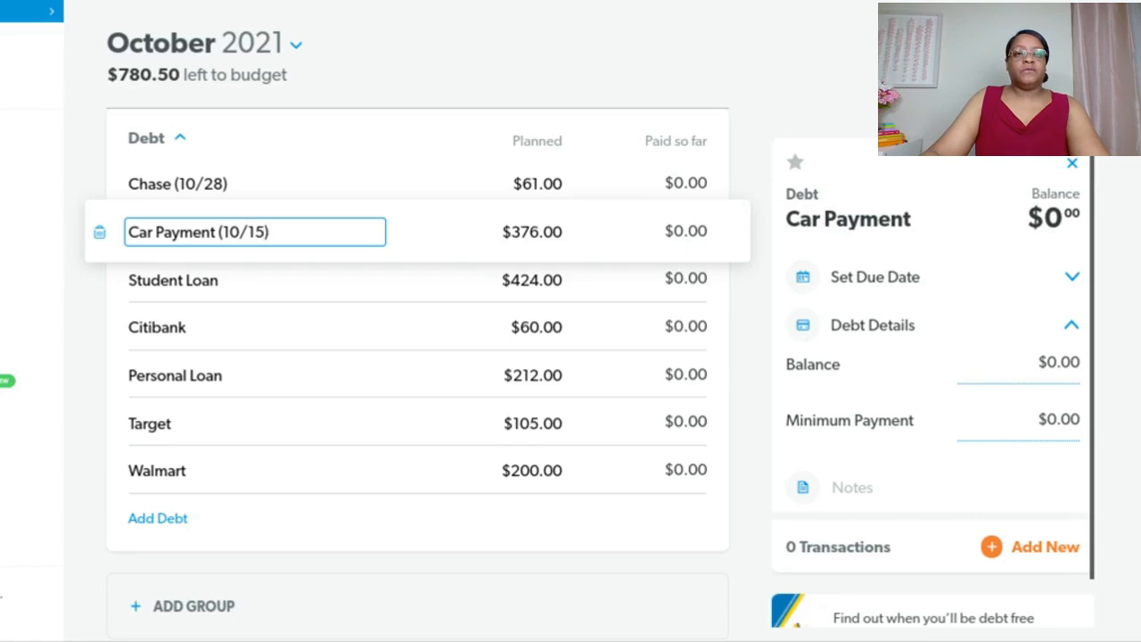
- Add the due date to the student loan's name so it reads "Student Loan (10/18)"
{"action": "left_click", "coordinate": [242, 283]}
{"action": "left_click", "coordinate": [243, 284]}
{"action": "type", "text": "(1"}
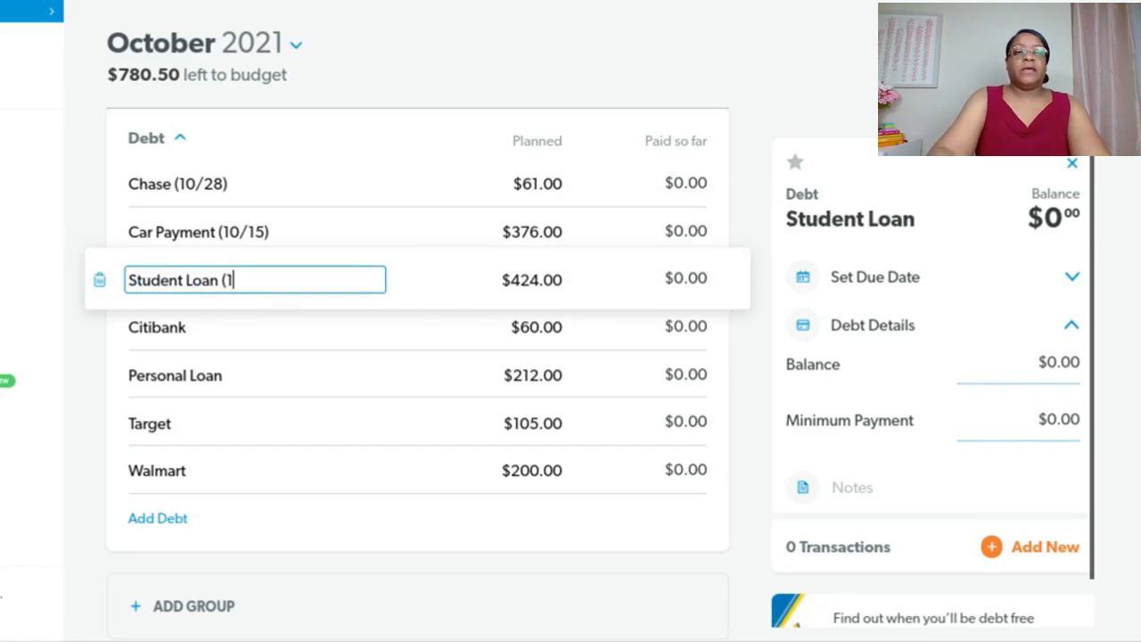
{"action": "type", "text": "0/18)"}
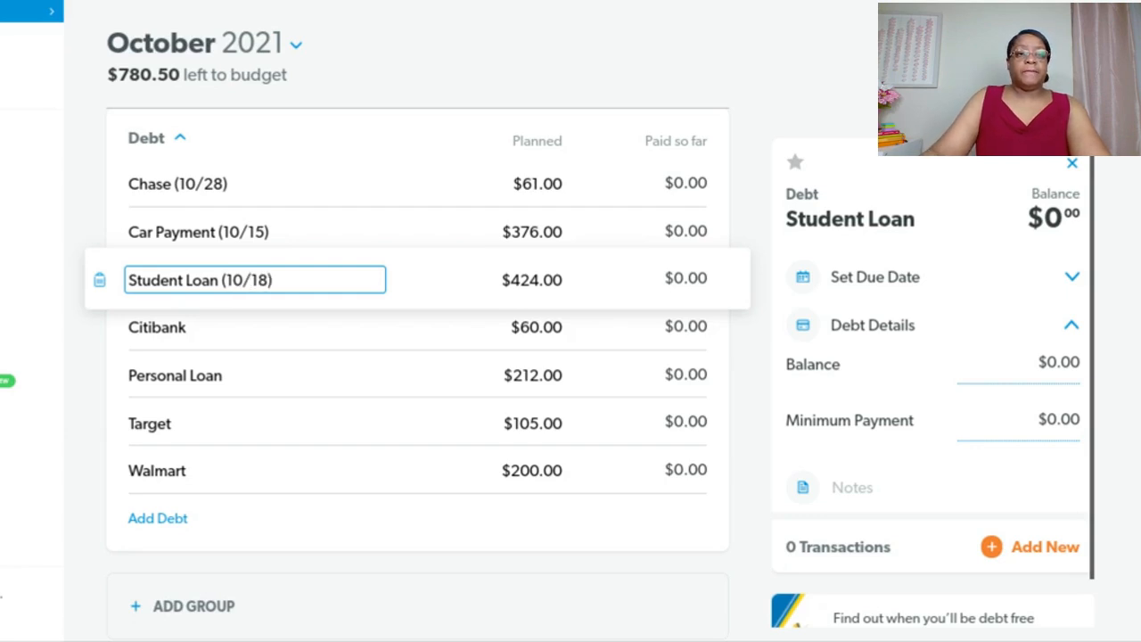
{"action": "left_click", "coordinate": [250, 329]}
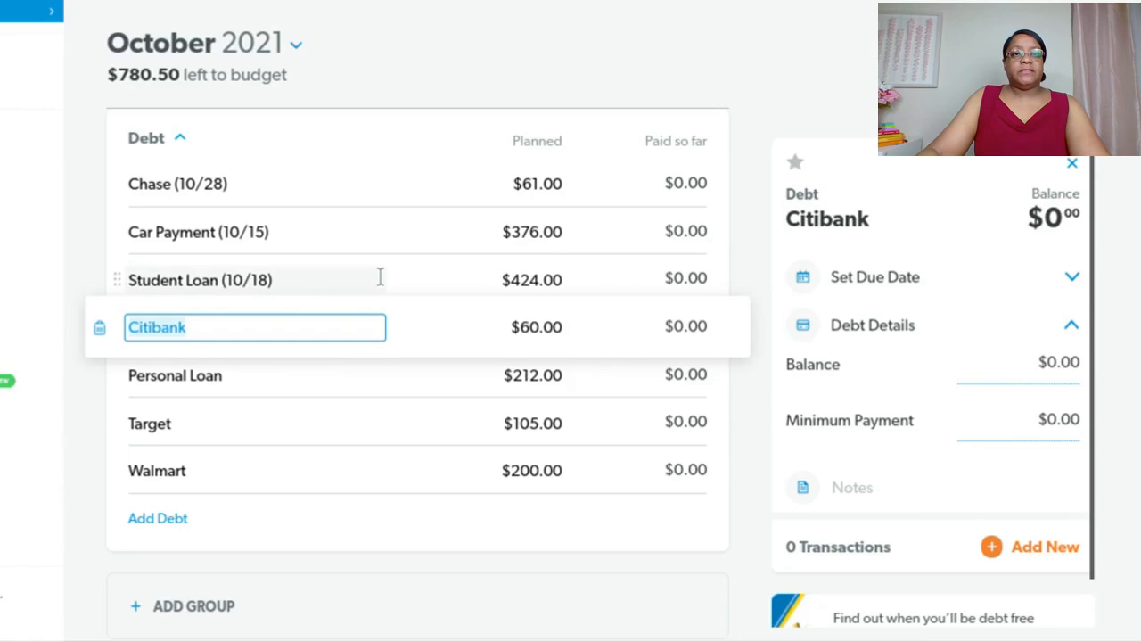
- Set the planned amount for the Rollover fund in the Savings group to $780.50
{"action": "scroll", "coordinate": [395, 288], "scroll_direction": "up", "scroll_amount": 1}
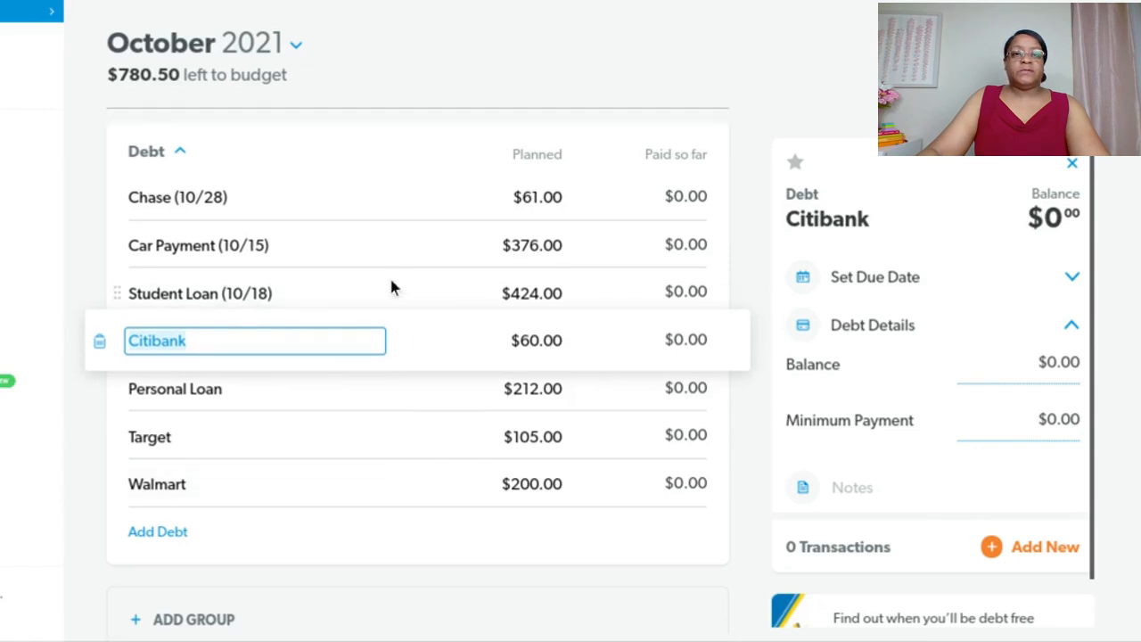
{"action": "scroll", "coordinate": [392, 287], "scroll_direction": "up", "scroll_amount": 3}
{"action": "scroll", "coordinate": [393, 284], "scroll_direction": "up", "scroll_amount": 1}
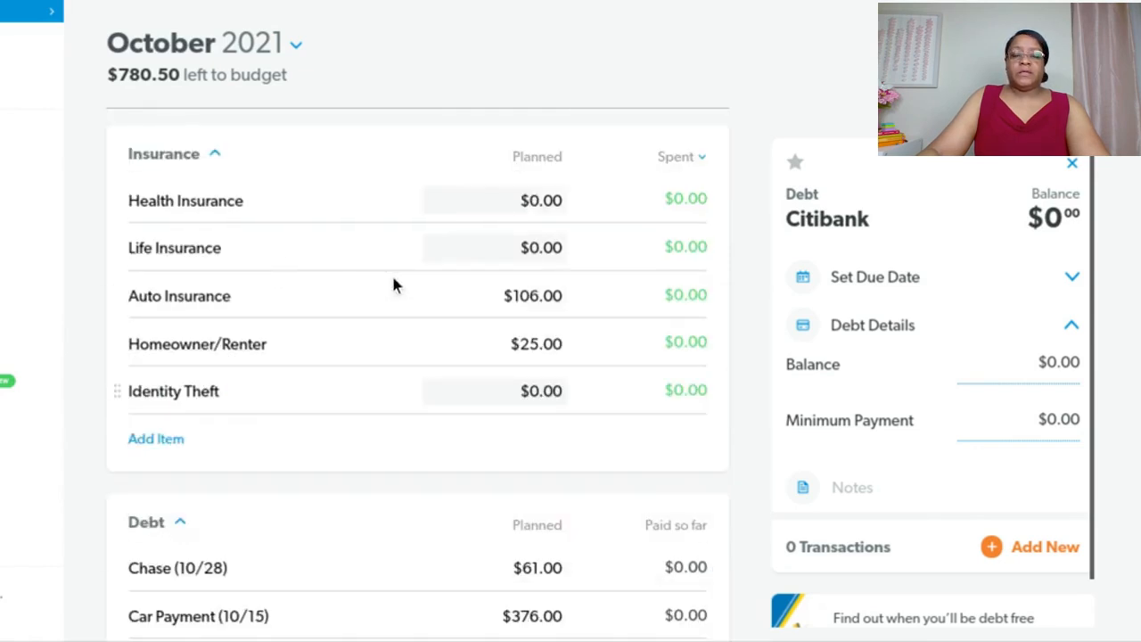
{"action": "scroll", "coordinate": [394, 284], "scroll_direction": "up", "scroll_amount": 2}
{"action": "scroll", "coordinate": [392, 286], "scroll_direction": "up", "scroll_amount": 2}
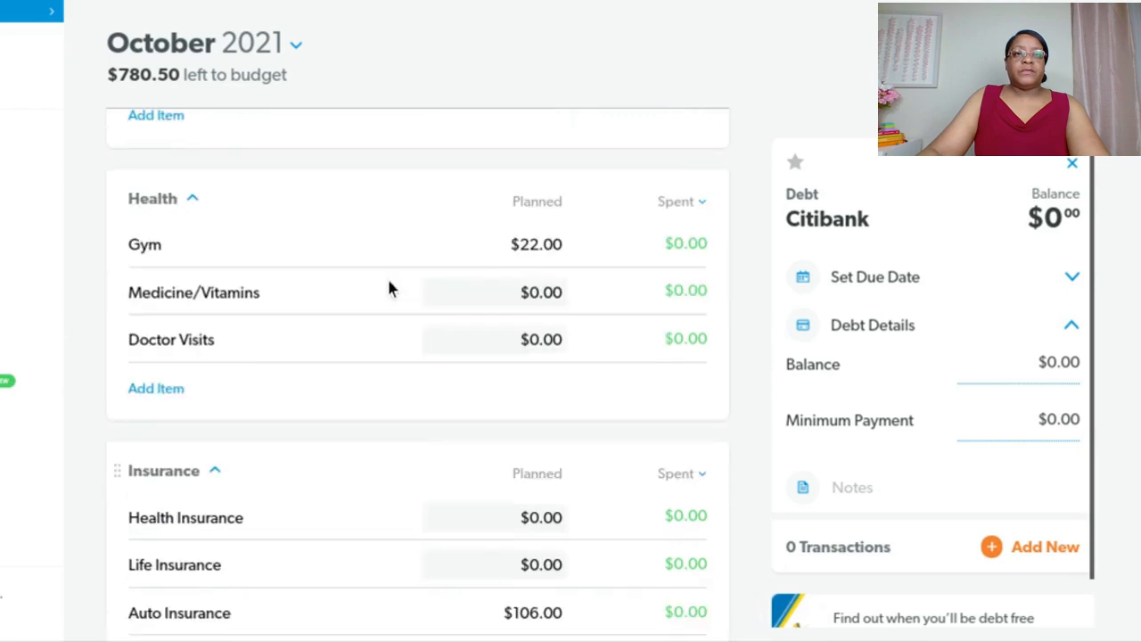
{"action": "scroll", "coordinate": [389, 288], "scroll_direction": "up", "scroll_amount": 2}
{"action": "scroll", "coordinate": [383, 291], "scroll_direction": "up", "scroll_amount": 3}
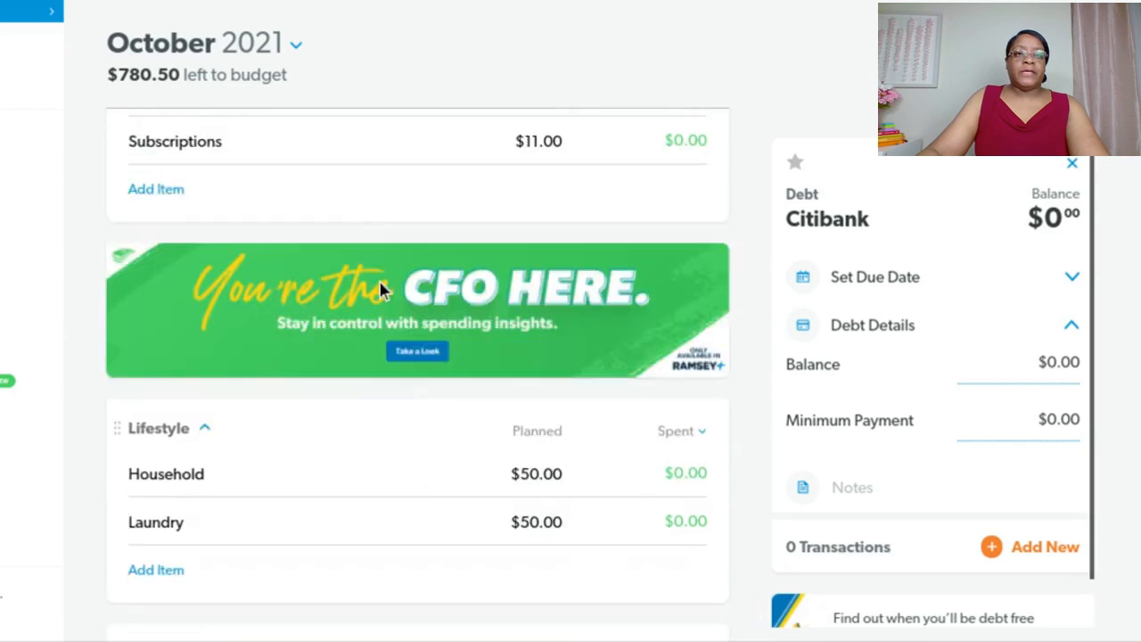
{"action": "scroll", "coordinate": [381, 291], "scroll_direction": "up", "scroll_amount": 4}
{"action": "scroll", "coordinate": [380, 291], "scroll_direction": "up", "scroll_amount": 3}
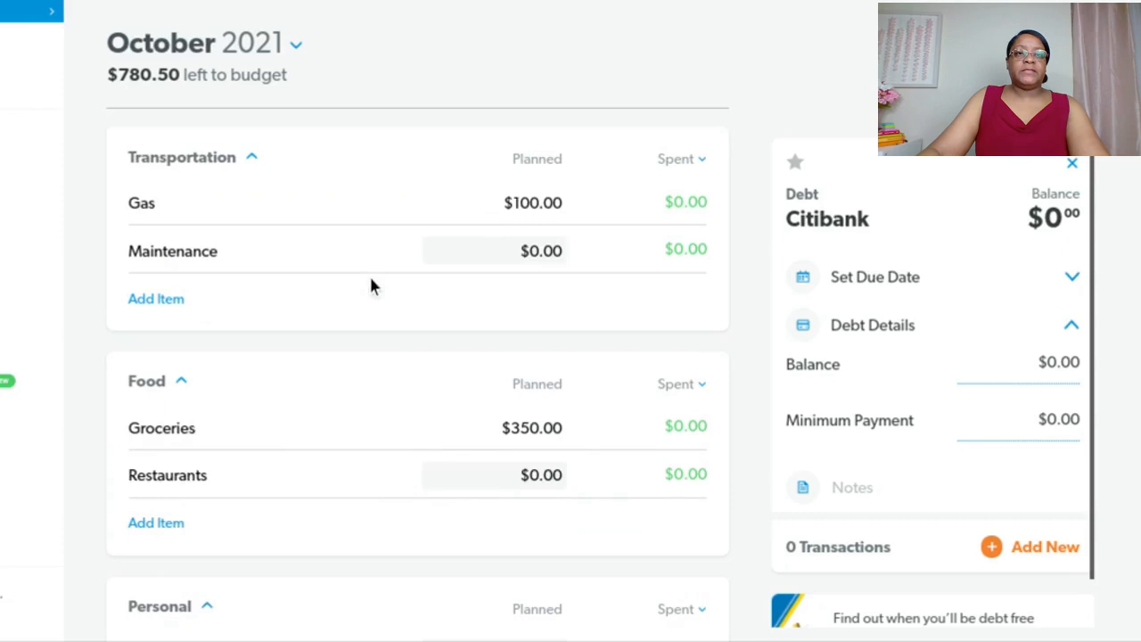
{"action": "scroll", "coordinate": [373, 285], "scroll_direction": "up", "scroll_amount": 3}
{"action": "scroll", "coordinate": [363, 282], "scroll_direction": "up", "scroll_amount": 3}
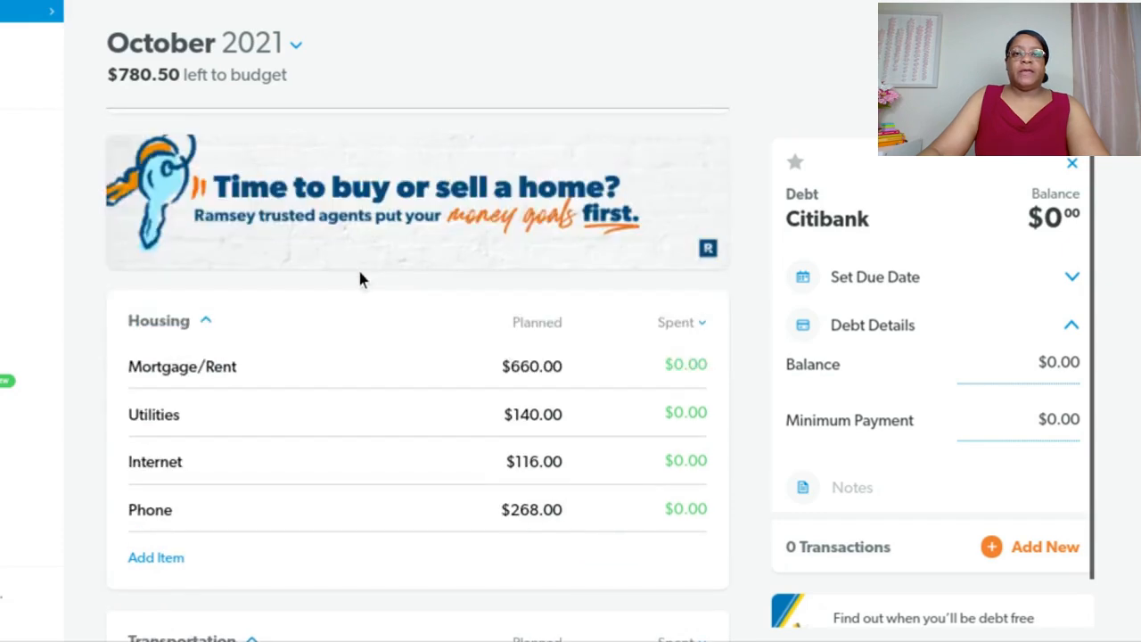
{"action": "scroll", "coordinate": [359, 279], "scroll_direction": "up", "scroll_amount": 3}
{"action": "scroll", "coordinate": [542, 297], "scroll_direction": "up", "scroll_amount": 1}
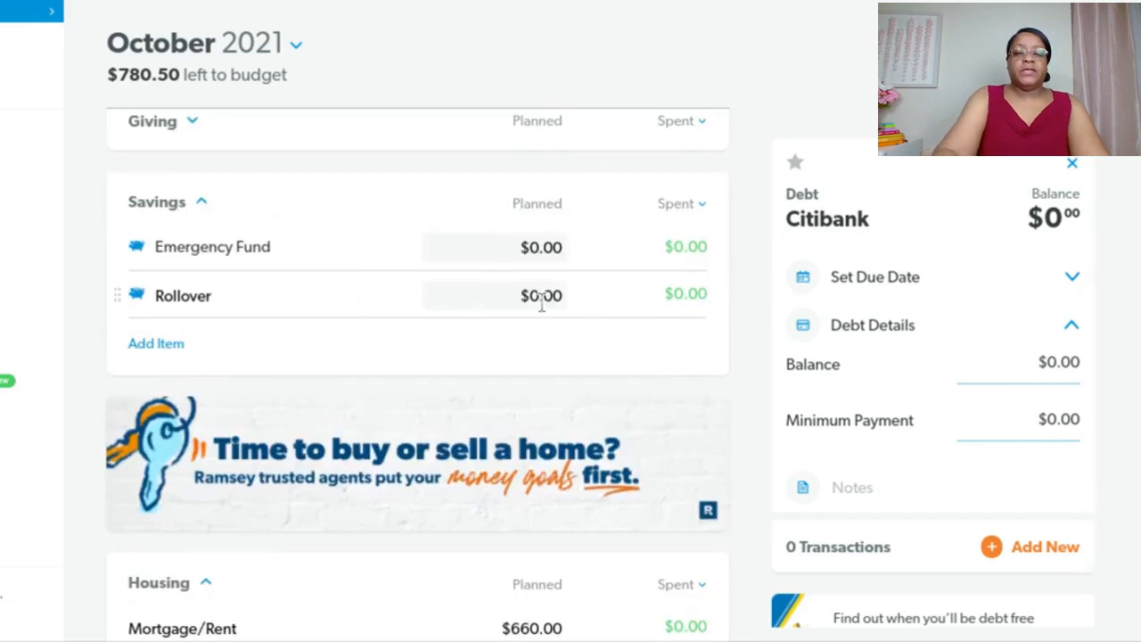
{"action": "left_click", "coordinate": [541, 298]}
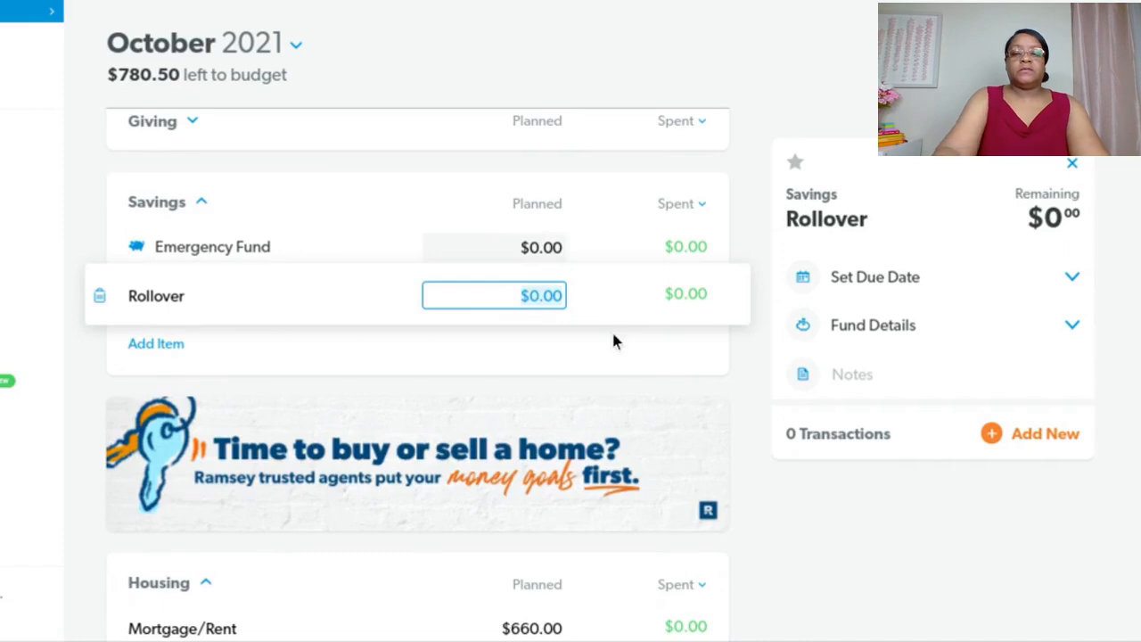
{"action": "type", "text": "780.5"}
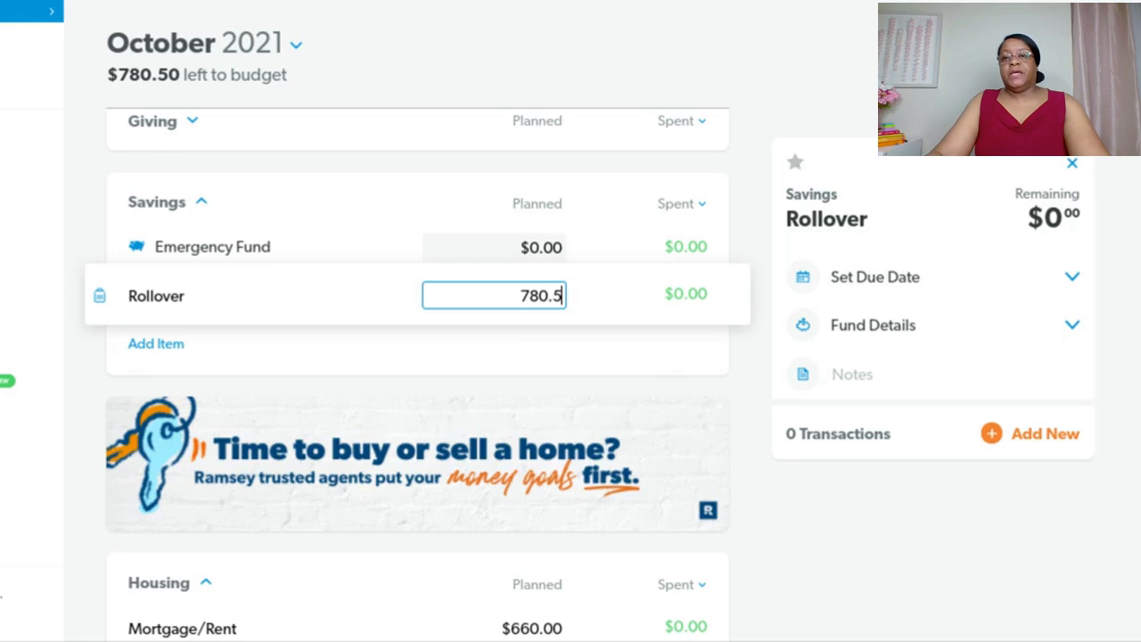
{"action": "key", "text": "Tab"}
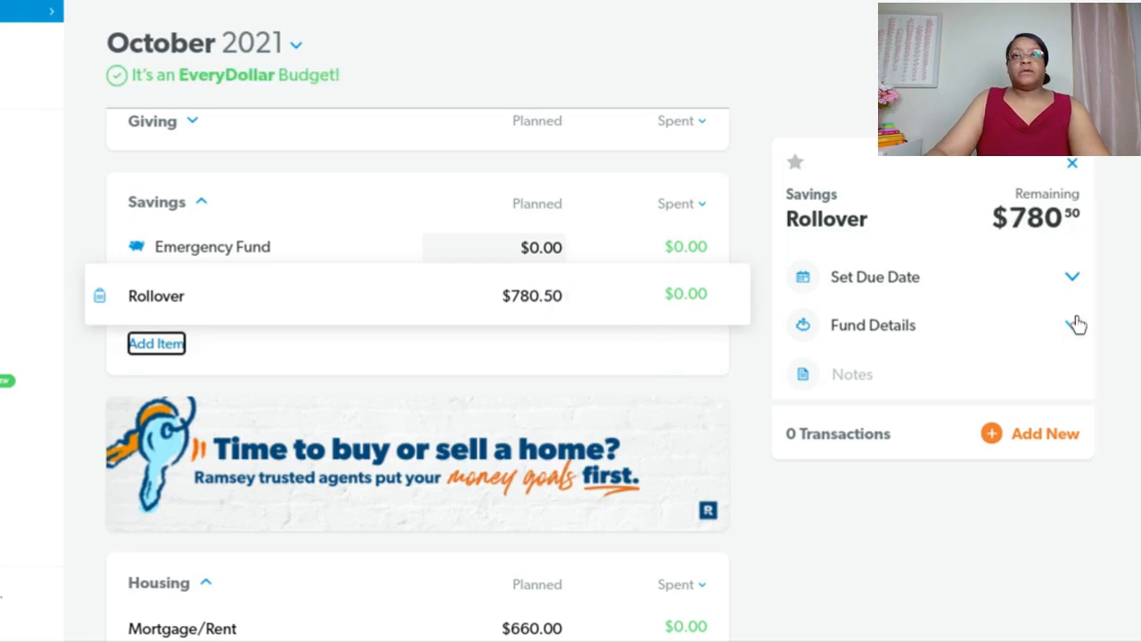
- Switch to November 2021 and start its budget as a copy of October's
{"action": "left_click", "coordinate": [307, 52]}
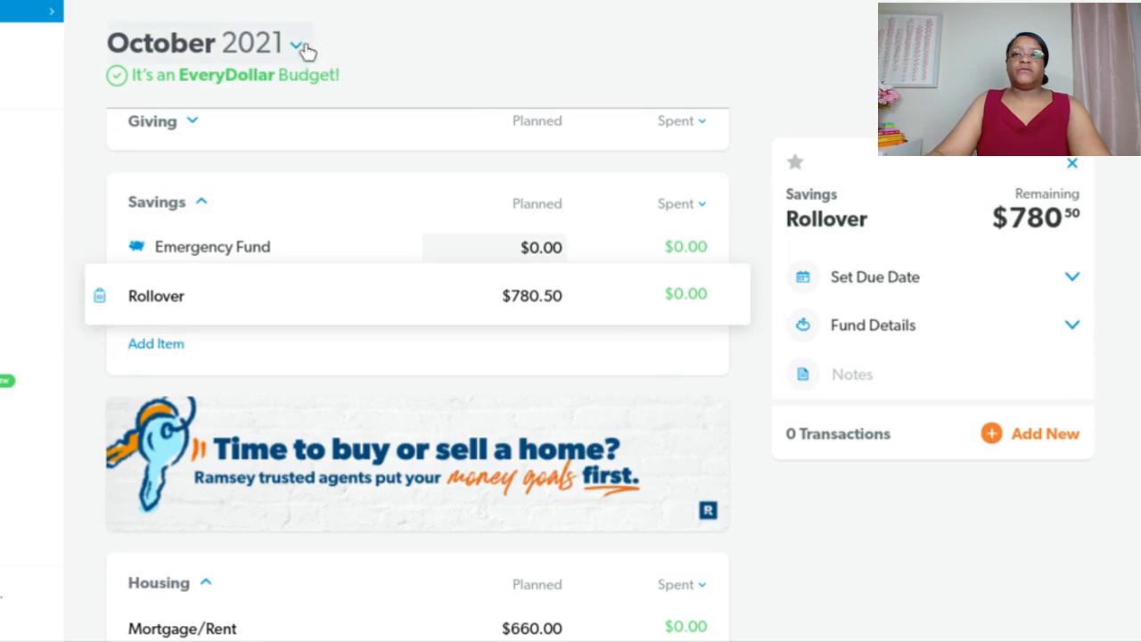
{"action": "left_click", "coordinate": [301, 50]}
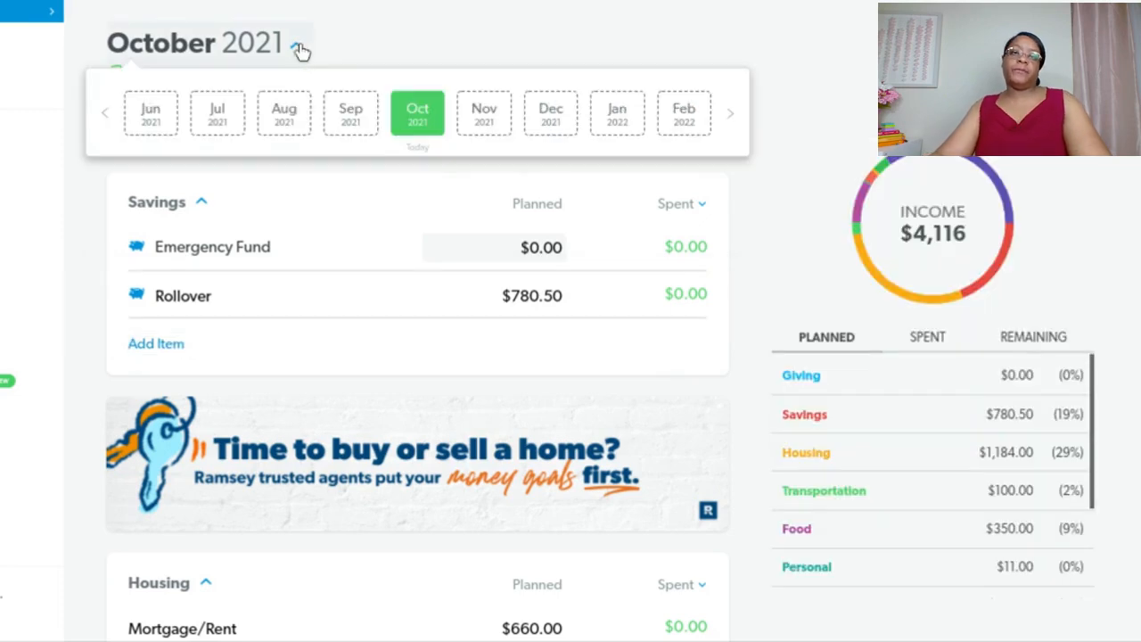
{"action": "left_click", "coordinate": [497, 128]}
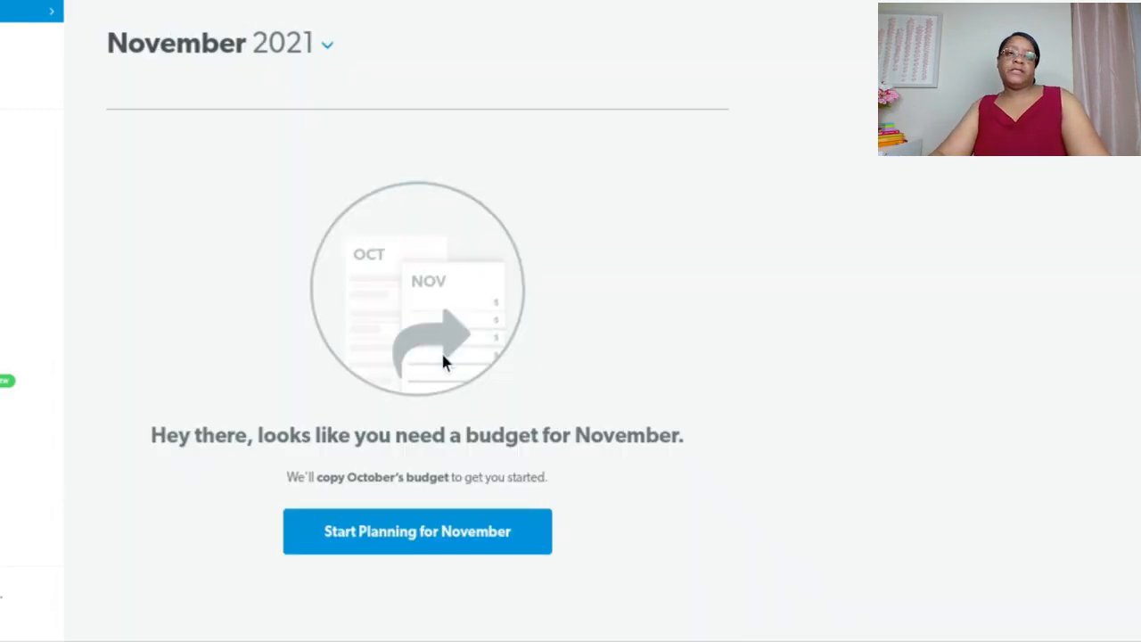
{"action": "left_click", "coordinate": [408, 546]}
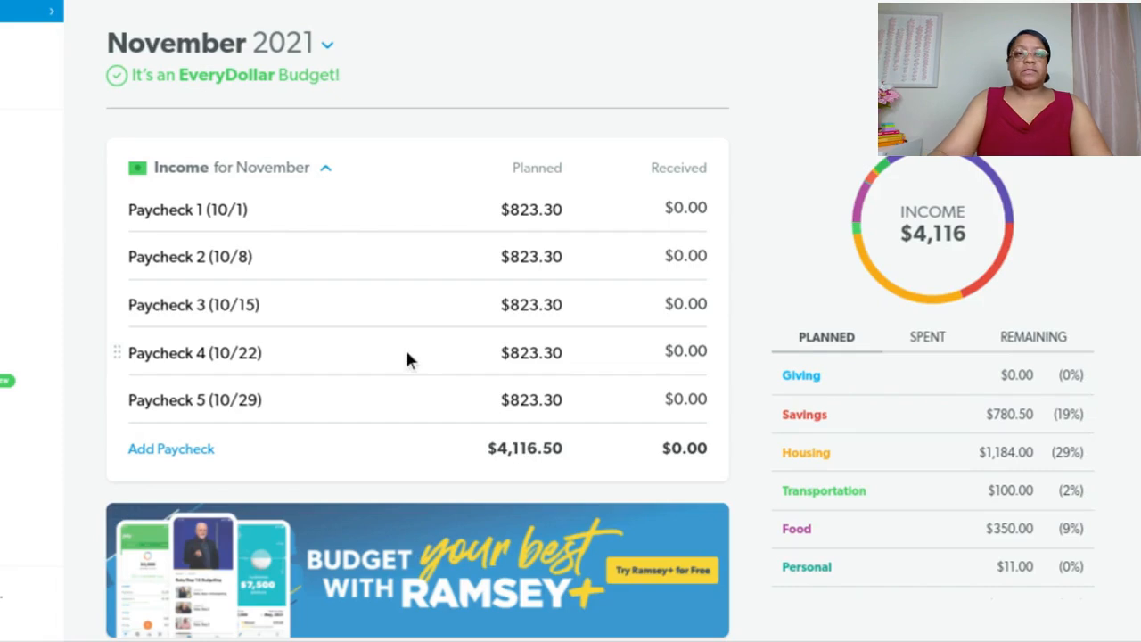
- Rename the first November income item as "Paycheck 1 (11/5)"
{"action": "left_click", "coordinate": [229, 211]}
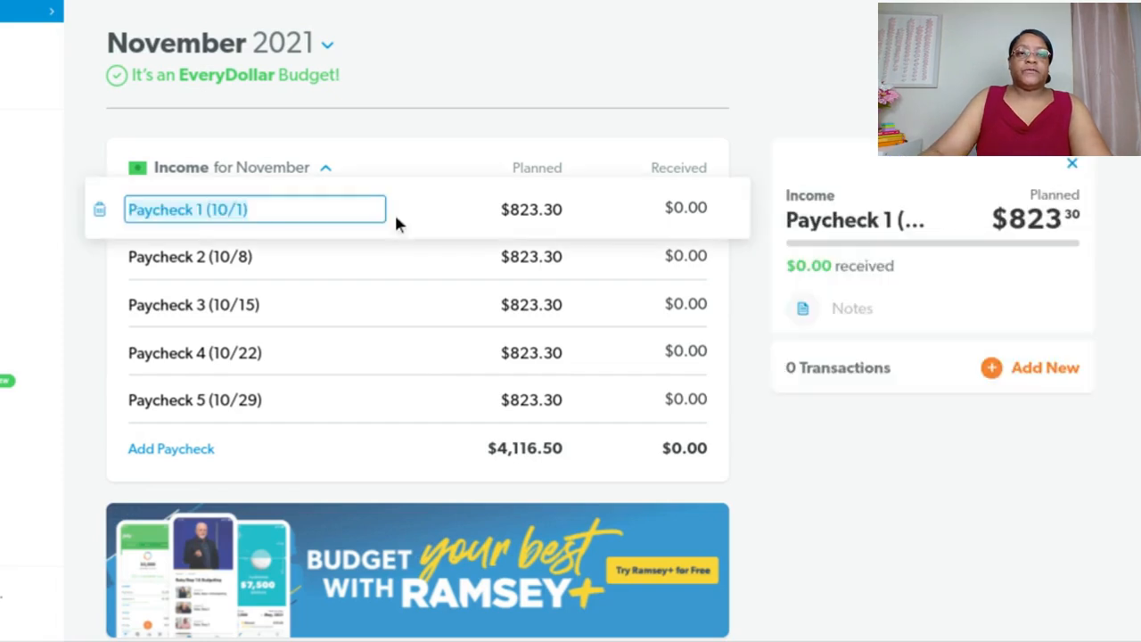
{"action": "left_click", "coordinate": [225, 210]}
{"action": "key", "text": "BackSpace"}
{"action": "key", "text": "BackSpace"}
{"action": "type", "text": "11"}
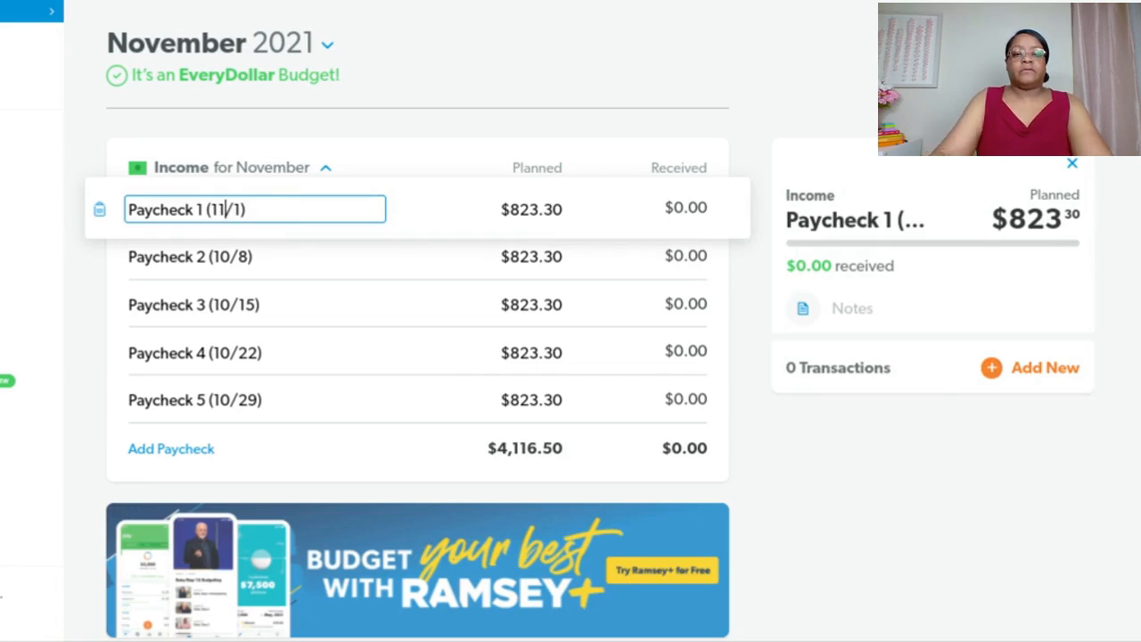
{"action": "key", "text": "BackSpace"}
{"action": "type", "text": "5"}
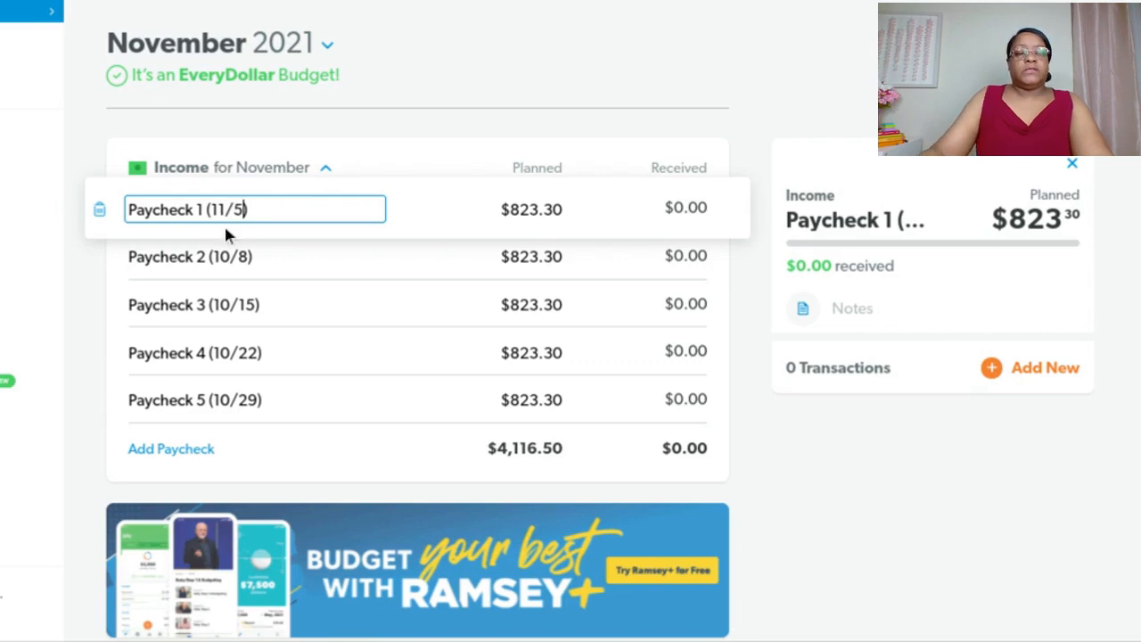
- Rename the second November income item as "Paycheck 2 (11/12)"
{"action": "left_click", "coordinate": [289, 254]}
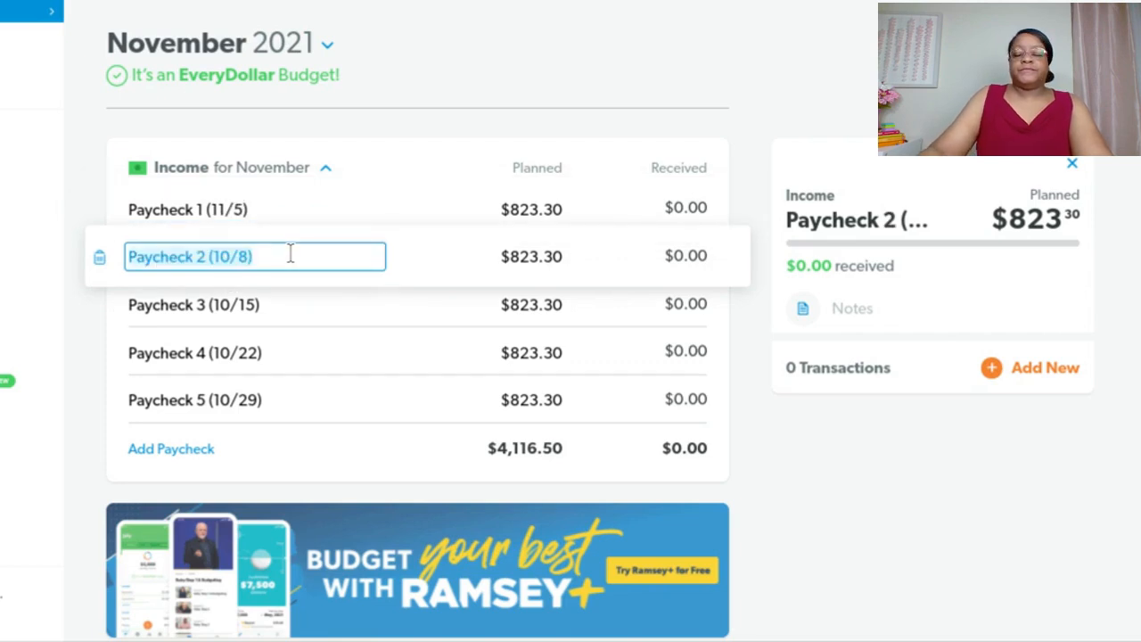
{"action": "left_click", "coordinate": [221, 257]}
{"action": "key", "text": "Delete"}
{"action": "type", "text": "1"}
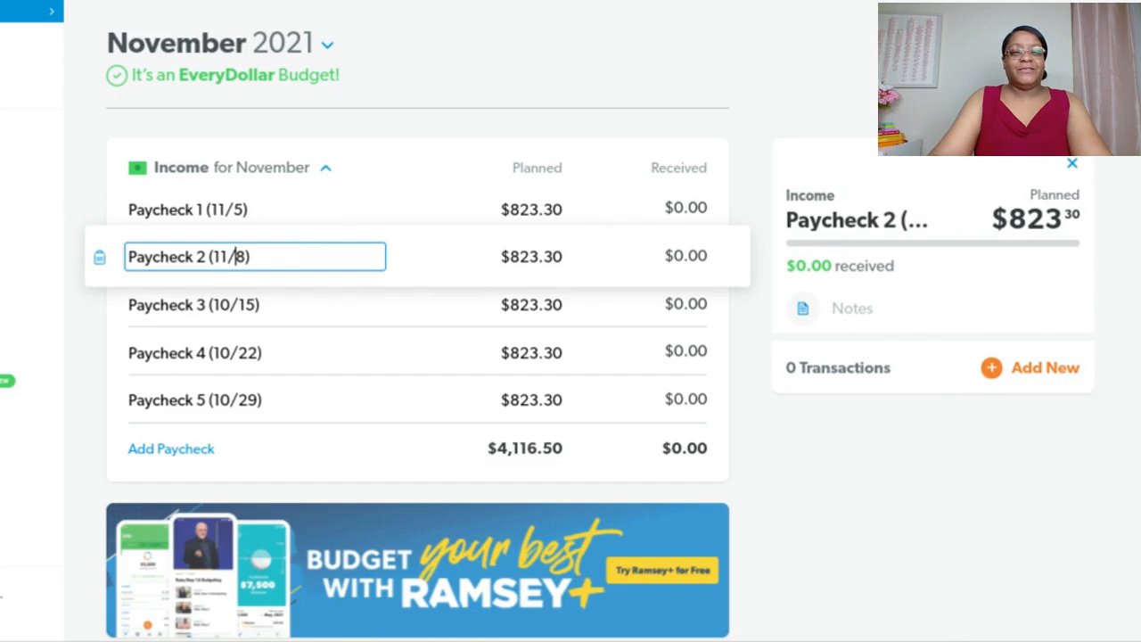
{"action": "key", "text": "BackSpace"}
{"action": "type", "text": "12"}
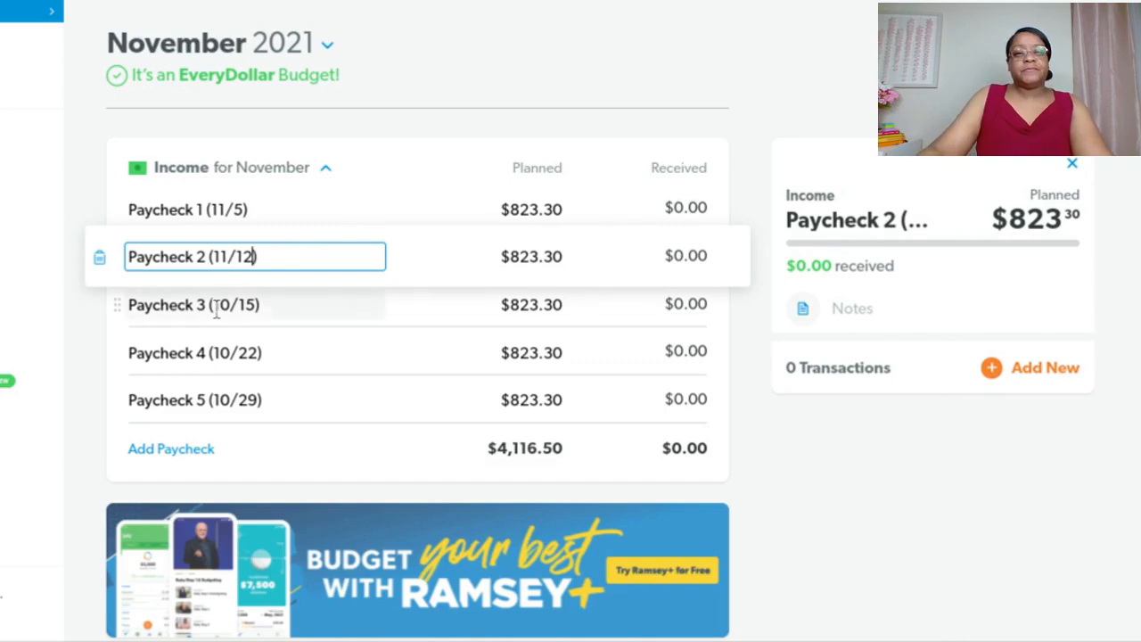
- Change the date in the third income item's name so it reads "Paycheck 3 (11/19)"
{"action": "left_click", "coordinate": [260, 305]}
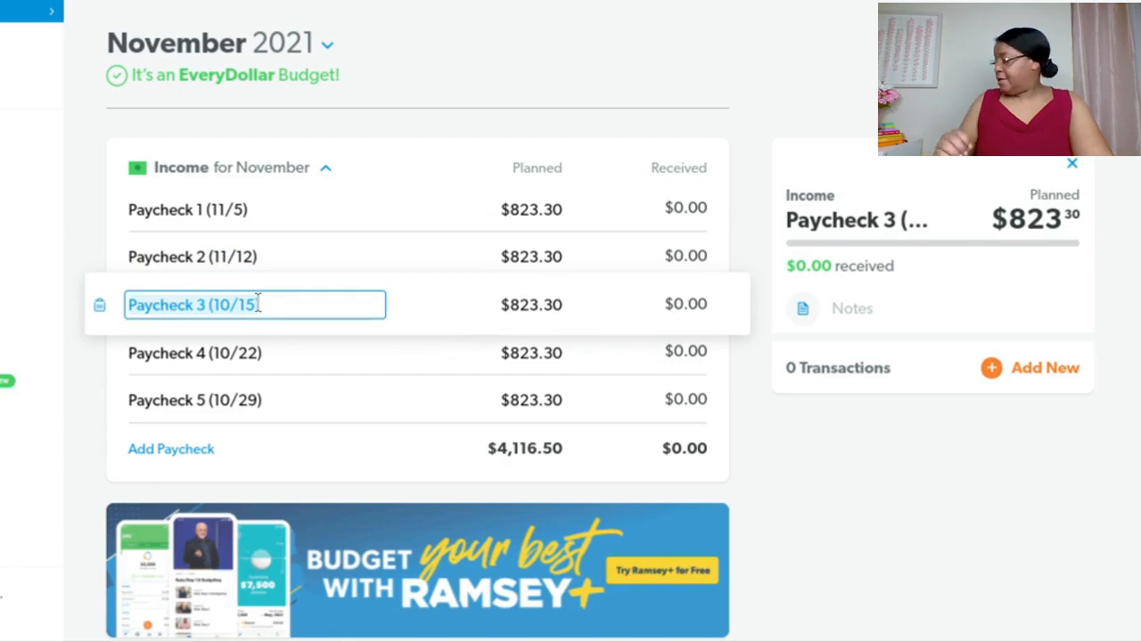
{"action": "left_click", "coordinate": [232, 306]}
{"action": "key", "text": "BackSpace"}
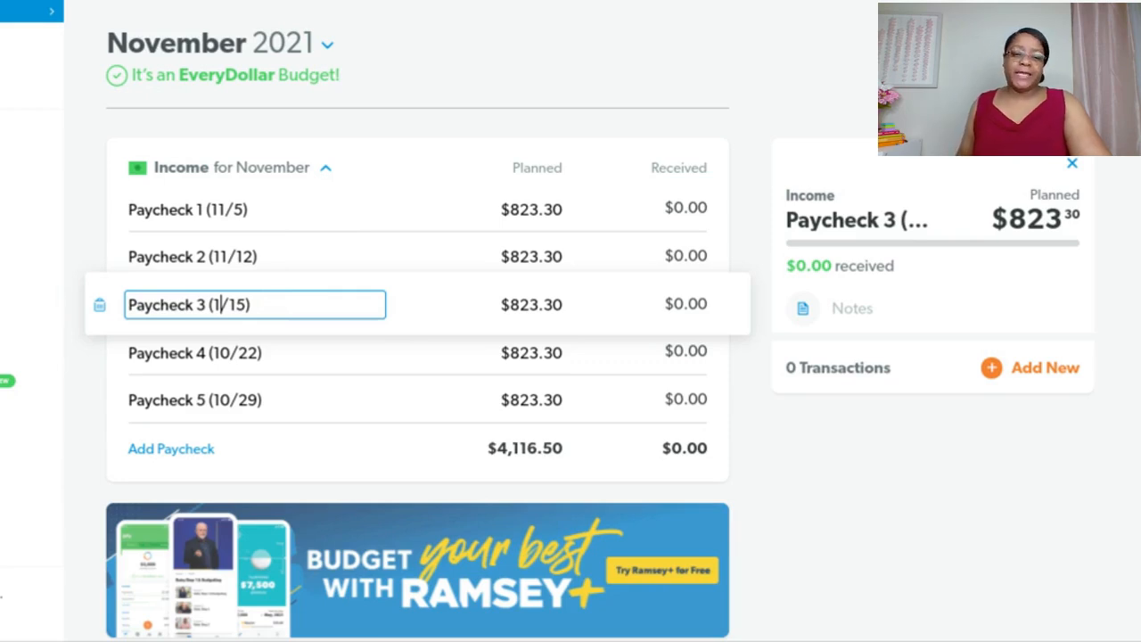
{"action": "type", "text": "1"}
{"action": "left_click", "coordinate": [243, 305]}
{"action": "key", "text": "Delete"}
{"action": "type", "text": "9"}
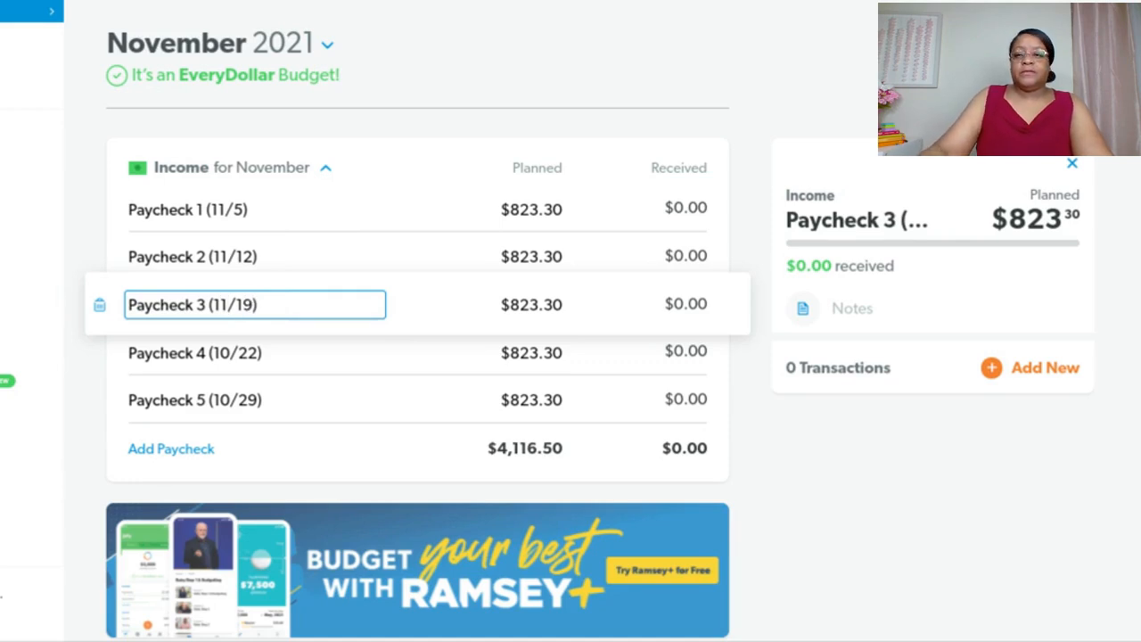
- Update the fourth income item's name to "Paycheck 4 (11/26)"
{"action": "left_click", "coordinate": [235, 353]}
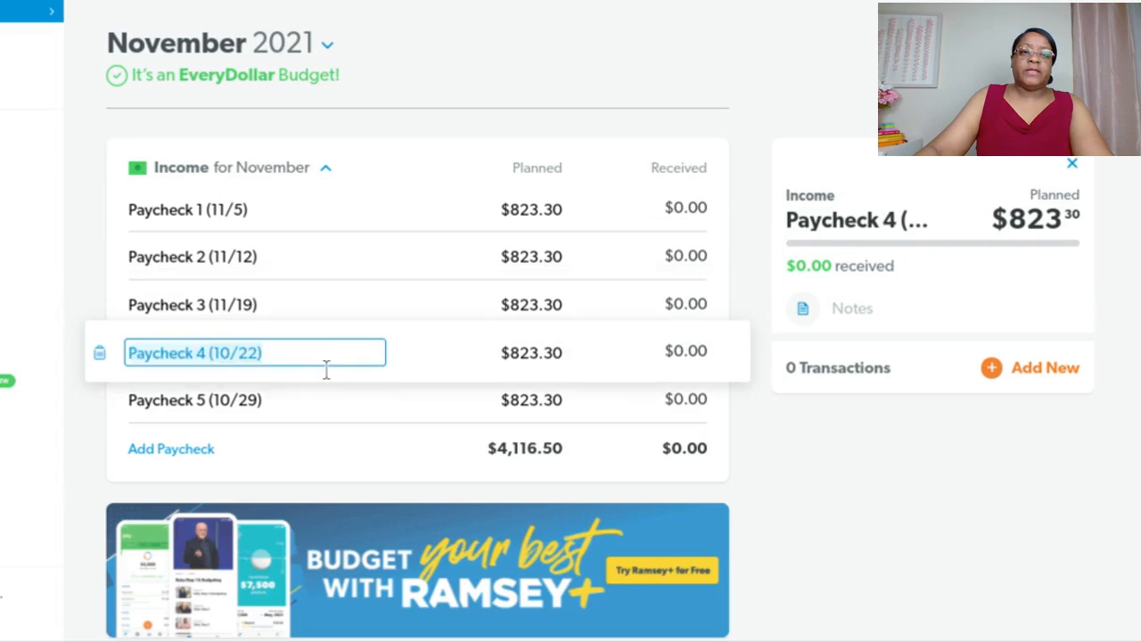
{"action": "left_click", "coordinate": [234, 353]}
{"action": "key", "text": "BackSpace"}
{"action": "type", "text": "1"}
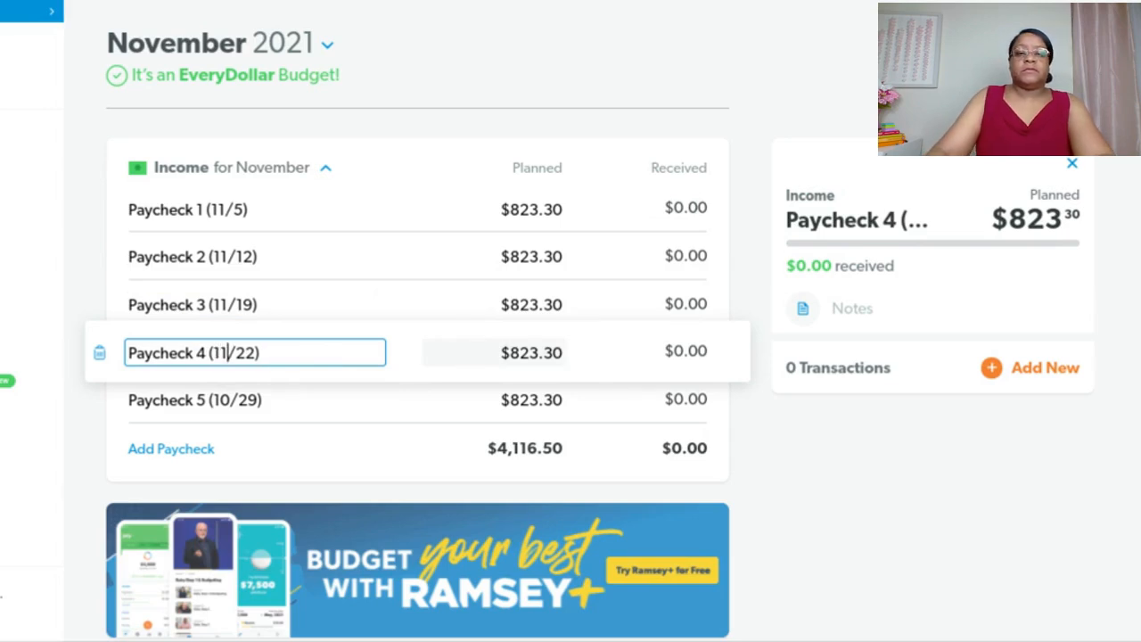
{"action": "left_click", "coordinate": [242, 352]}
{"action": "key", "text": "BackSpace"}
{"action": "type", "text": "6"}
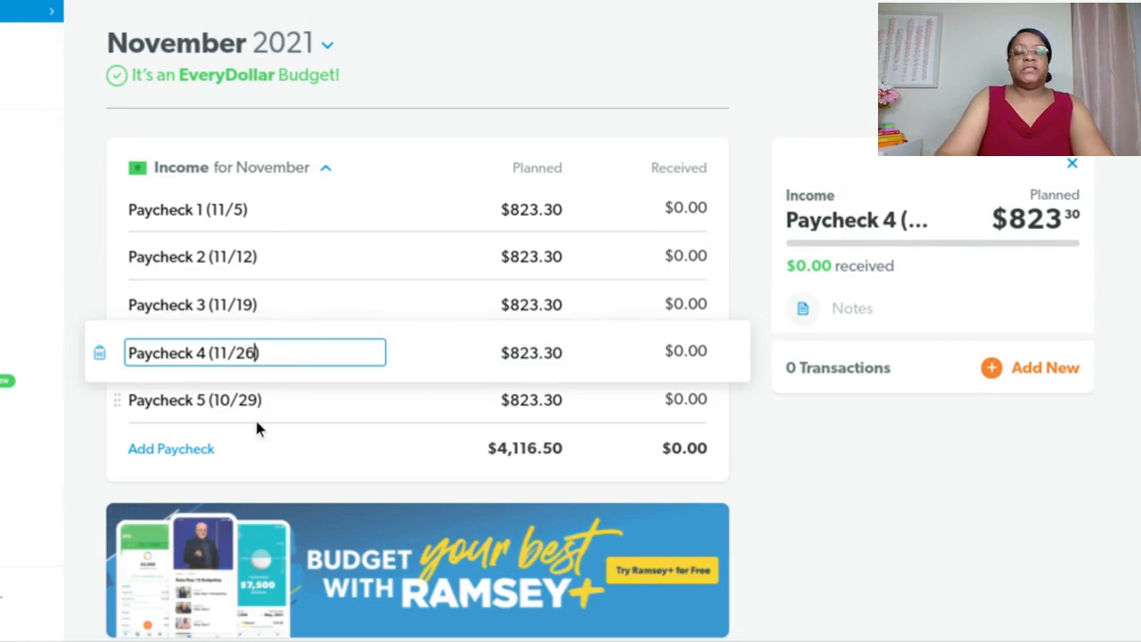
- Turn the fifth income item into "Rollover (Oct)" with a planned amount of $780.50
{"action": "left_click", "coordinate": [193, 403]}
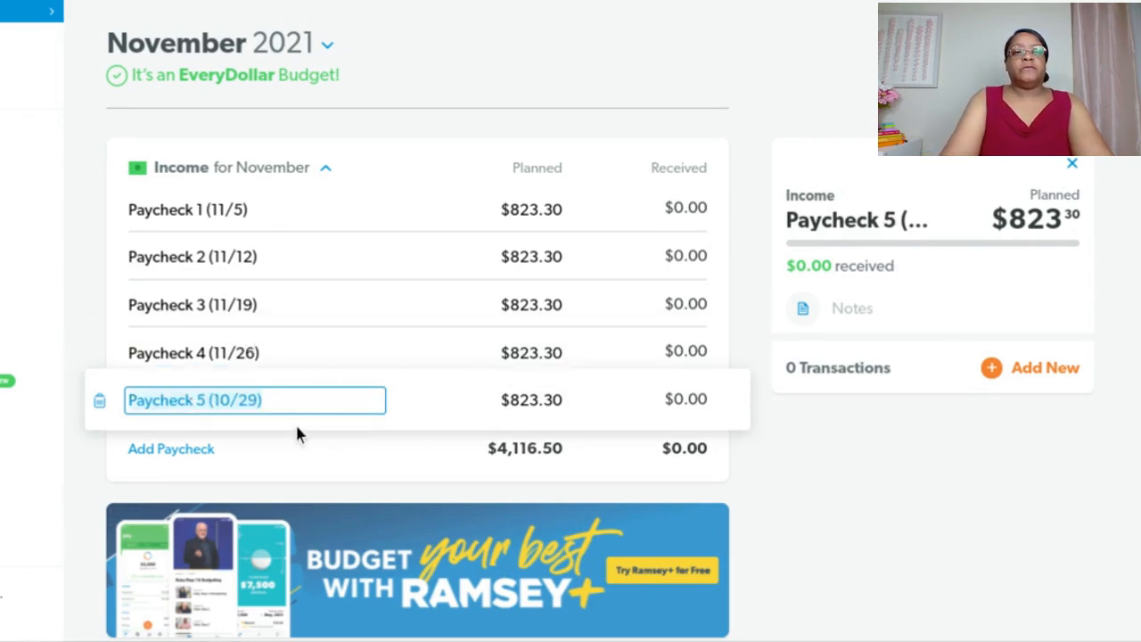
{"action": "type", "text": "Rollover"}
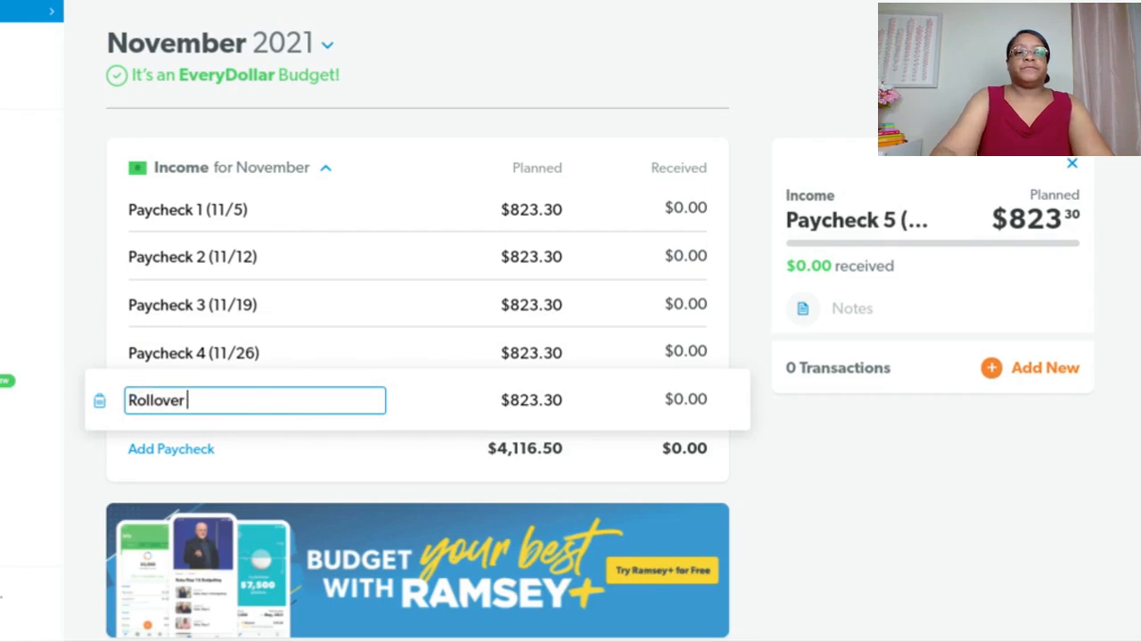
{"action": "type", "text": " (Oct)"}
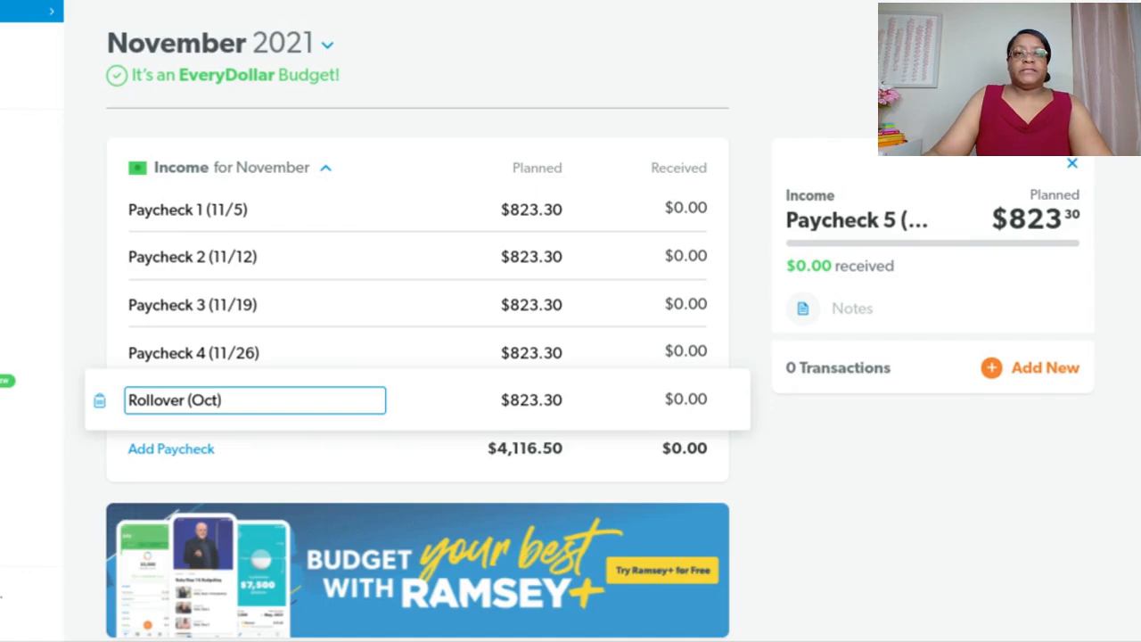
{"action": "key", "text": "Tab"}
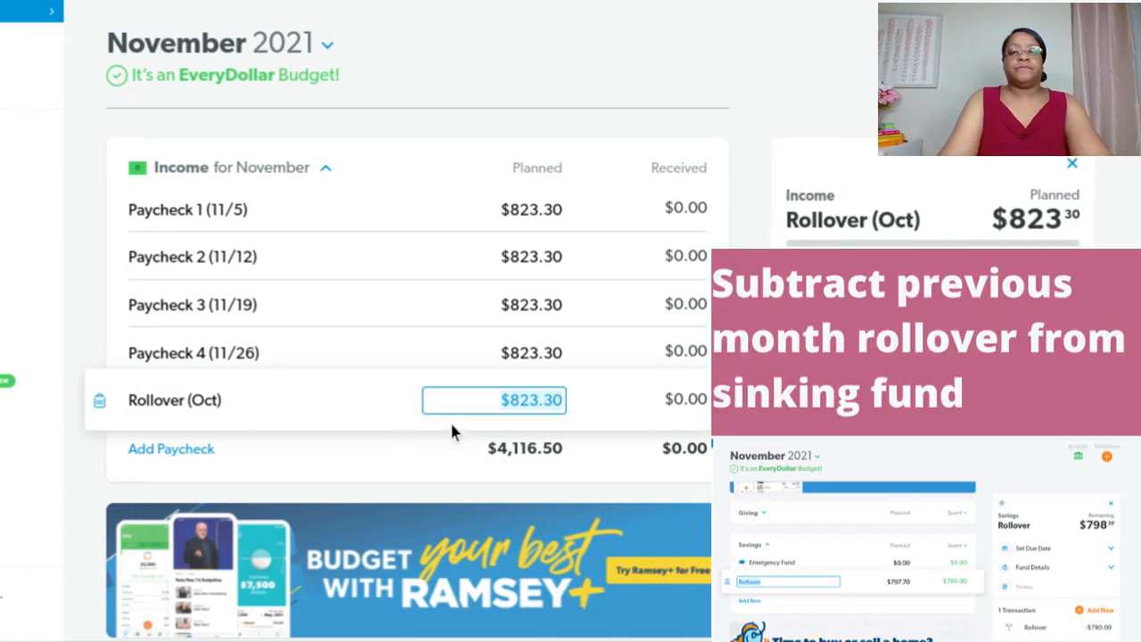
{"action": "type", "text": "780.5"}
{"action": "key", "text": "Tab"}
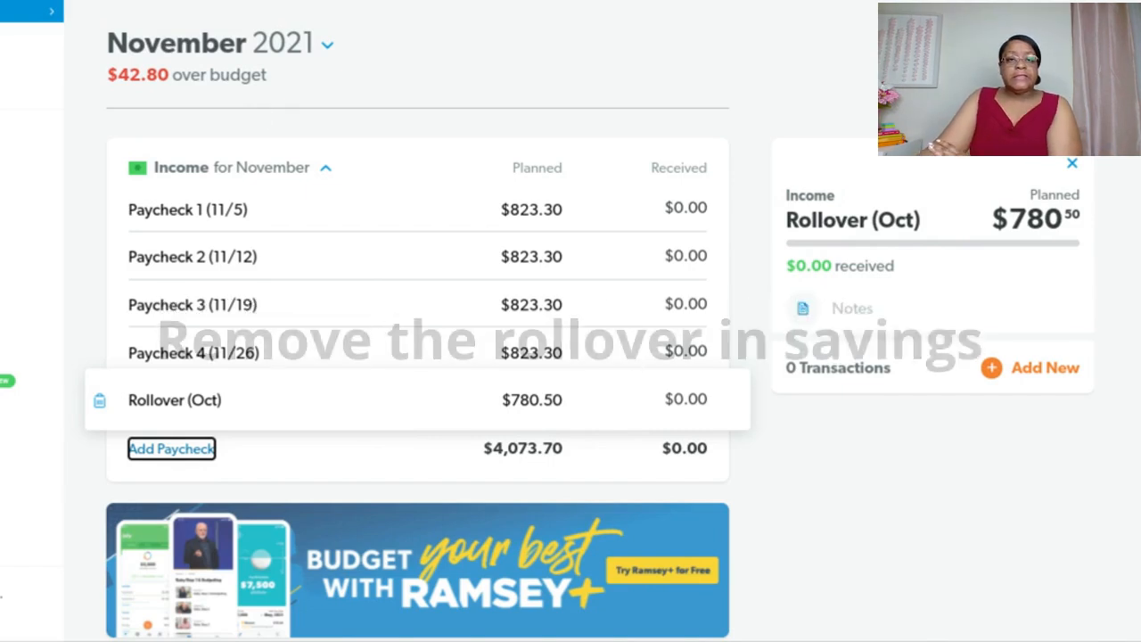
- Review November's planned amounts from the Savings group through the Health group for spending that can be reduced
{"action": "scroll", "coordinate": [452, 196], "scroll_direction": "down", "scroll_amount": 1}
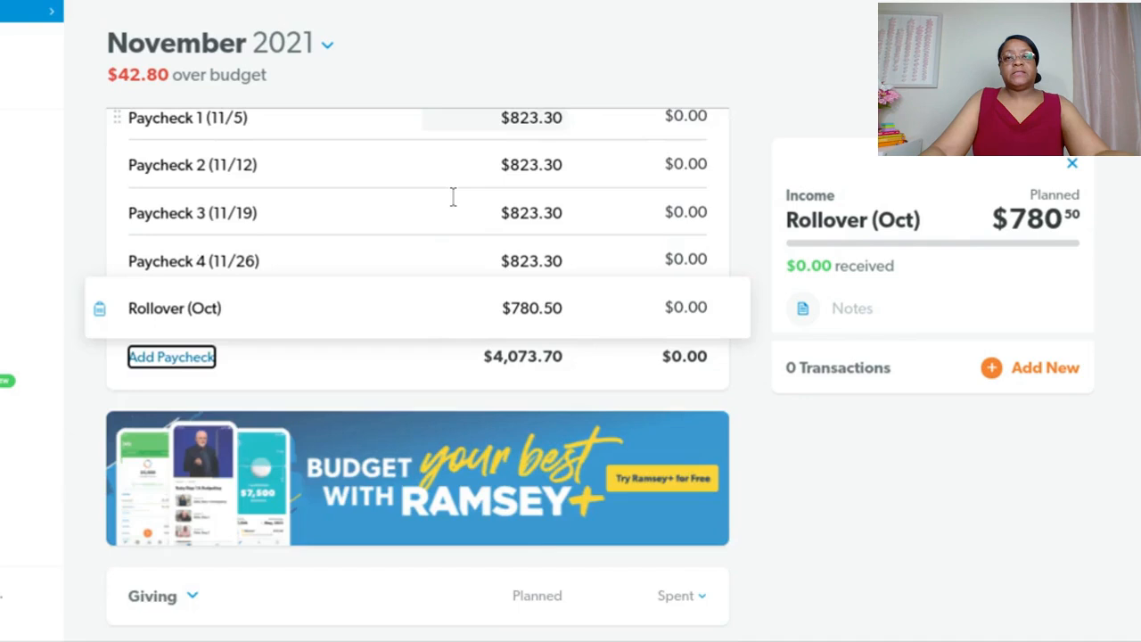
{"action": "scroll", "coordinate": [459, 199], "scroll_direction": "down", "scroll_amount": 3}
{"action": "scroll", "coordinate": [468, 204], "scroll_direction": "down", "scroll_amount": 2}
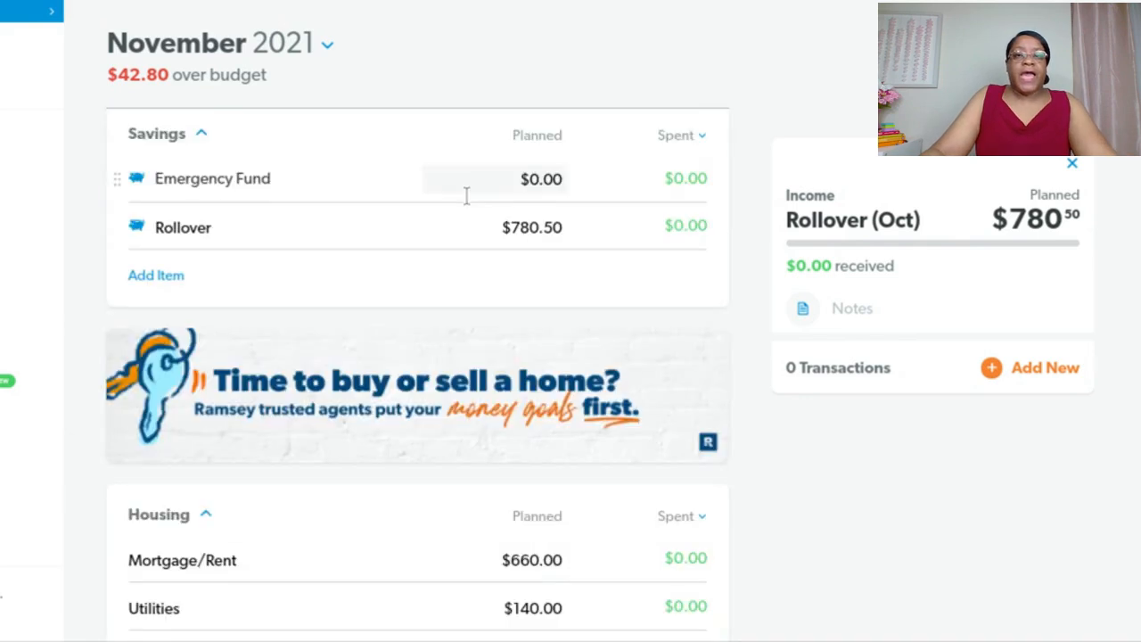
{"action": "scroll", "coordinate": [465, 195], "scroll_direction": "down", "scroll_amount": 1}
{"action": "scroll", "coordinate": [467, 204], "scroll_direction": "down", "scroll_amount": 2}
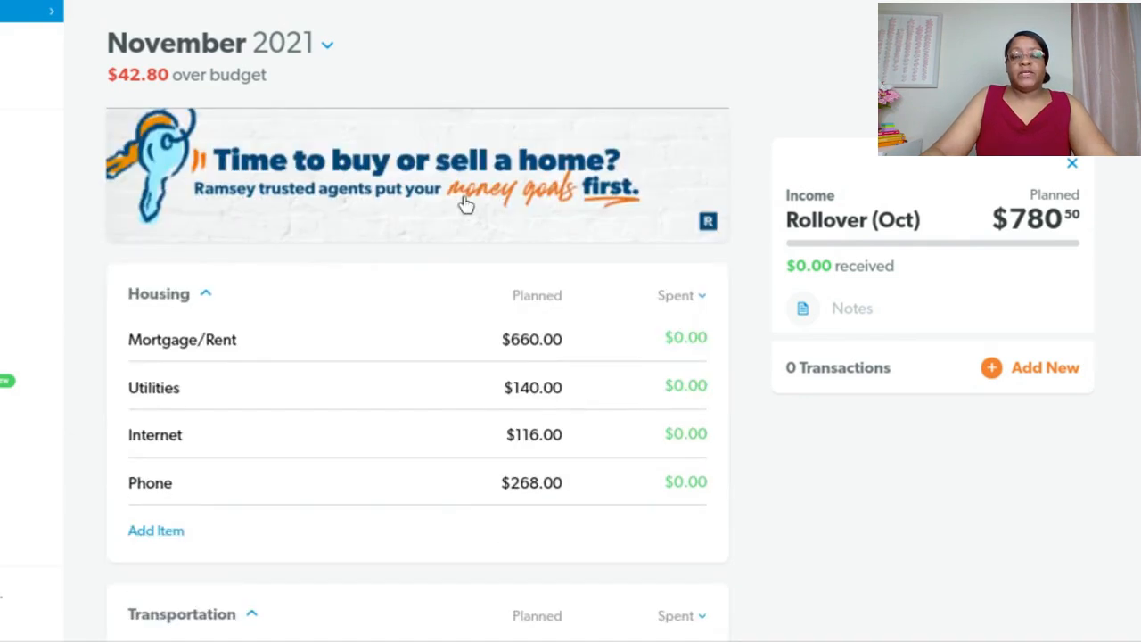
{"action": "scroll", "coordinate": [524, 296], "scroll_direction": "down", "scroll_amount": 1}
{"action": "scroll", "coordinate": [504, 300], "scroll_direction": "up", "scroll_amount": 2}
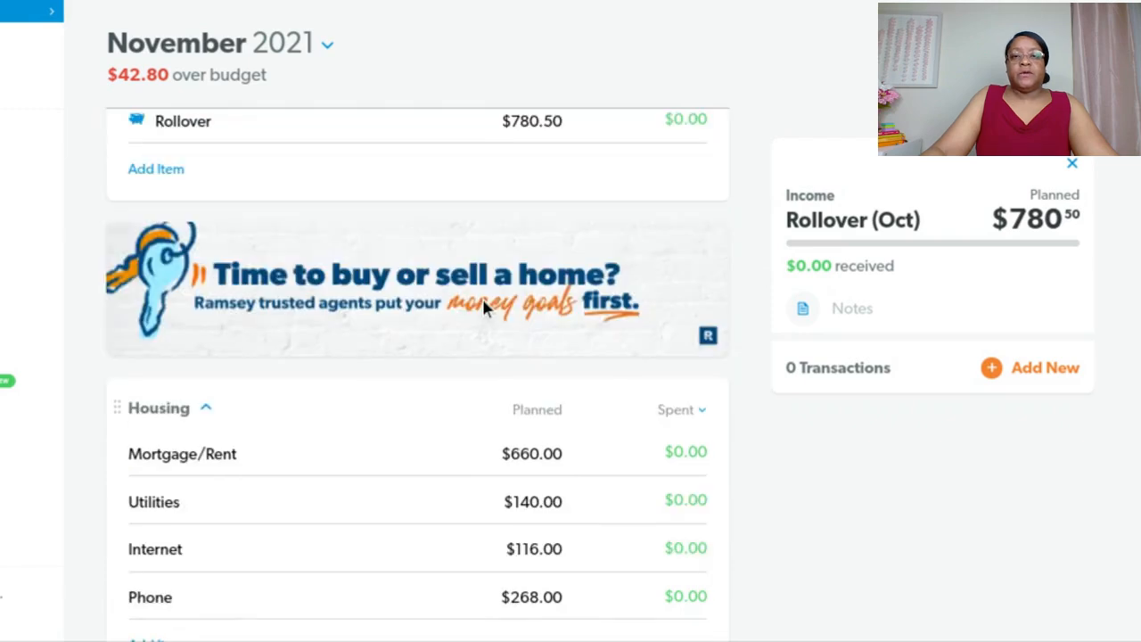
{"action": "scroll", "coordinate": [482, 297], "scroll_direction": "up", "scroll_amount": 2}
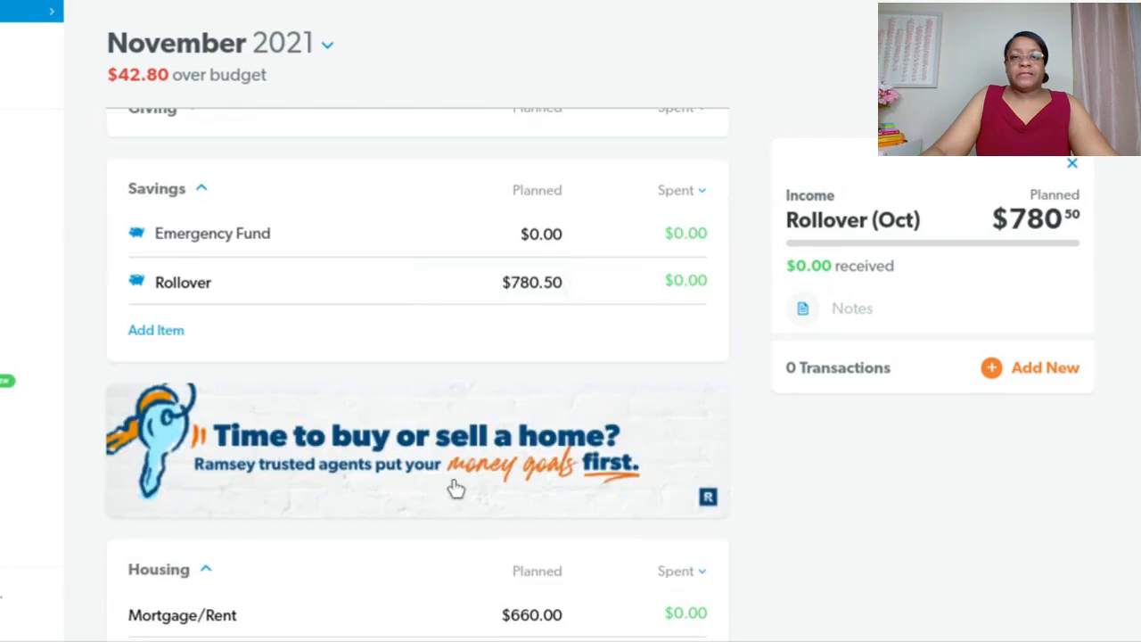
{"action": "scroll", "coordinate": [454, 489], "scroll_direction": "down", "scroll_amount": 4}
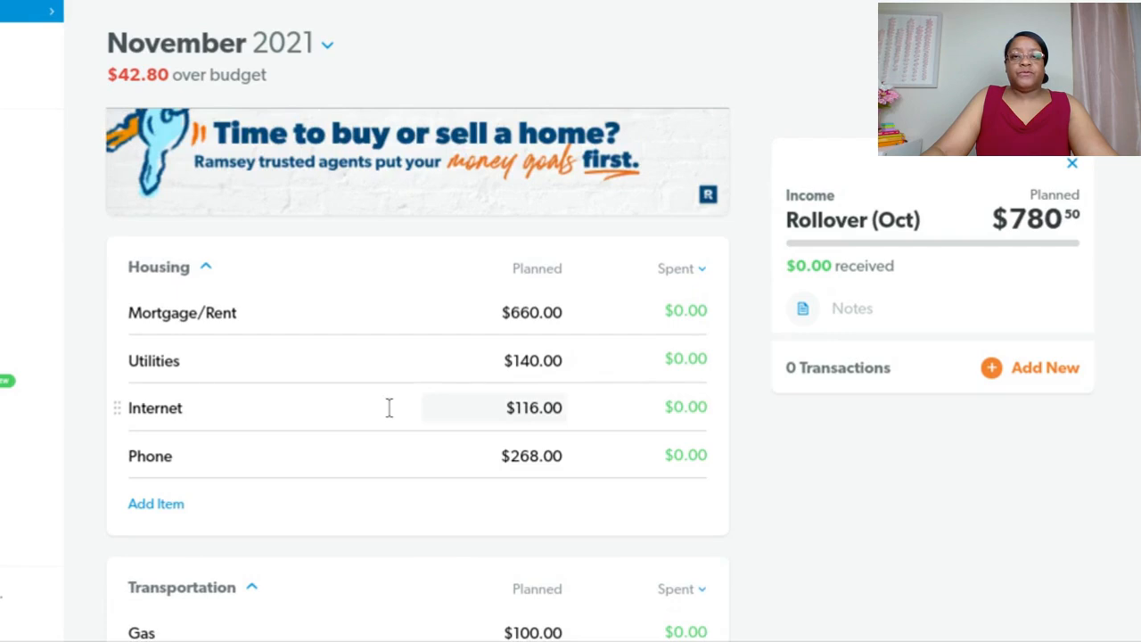
{"action": "scroll", "coordinate": [445, 448], "scroll_direction": "down", "scroll_amount": 1}
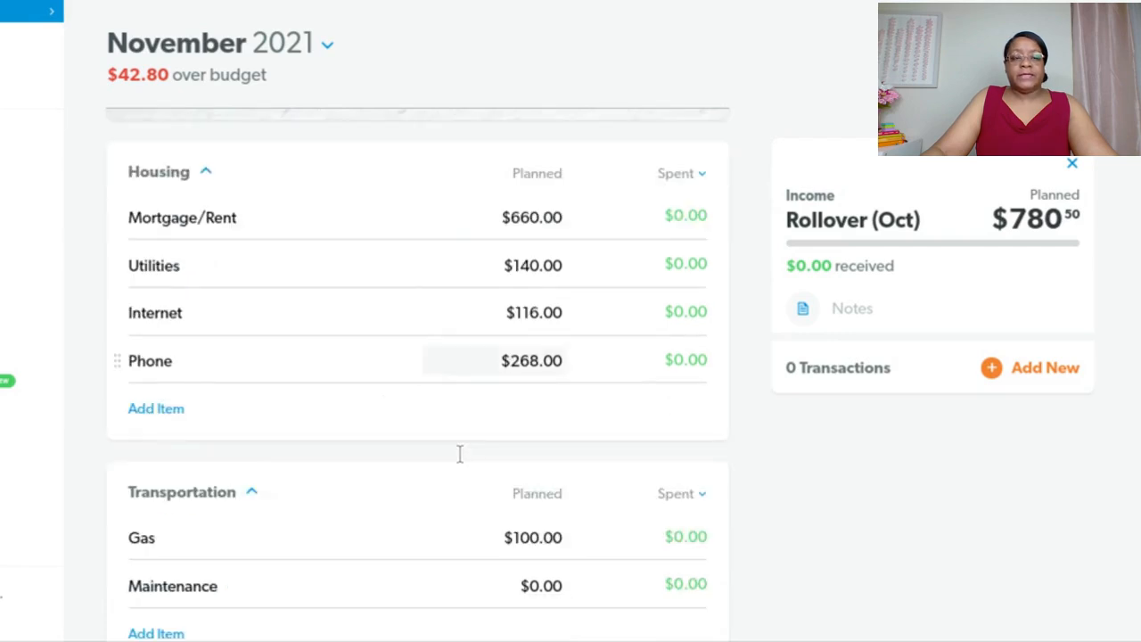
{"action": "scroll", "coordinate": [460, 451], "scroll_direction": "down", "scroll_amount": 2}
{"action": "scroll", "coordinate": [460, 450], "scroll_direction": "down", "scroll_amount": 3}
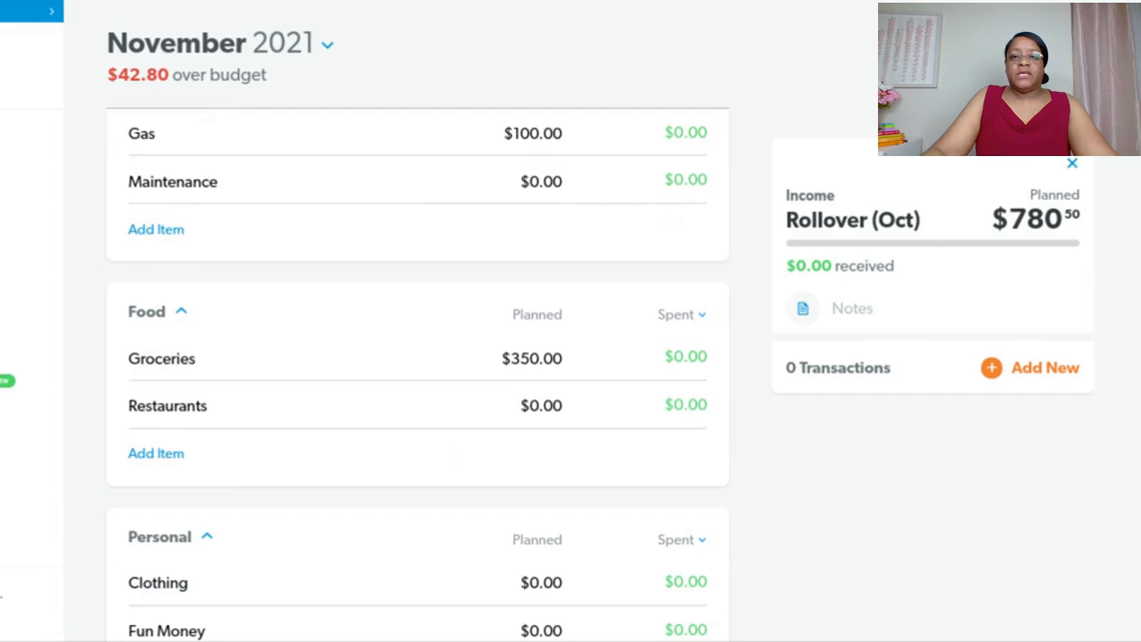
{"action": "scroll", "coordinate": [460, 458], "scroll_direction": "down", "scroll_amount": 1}
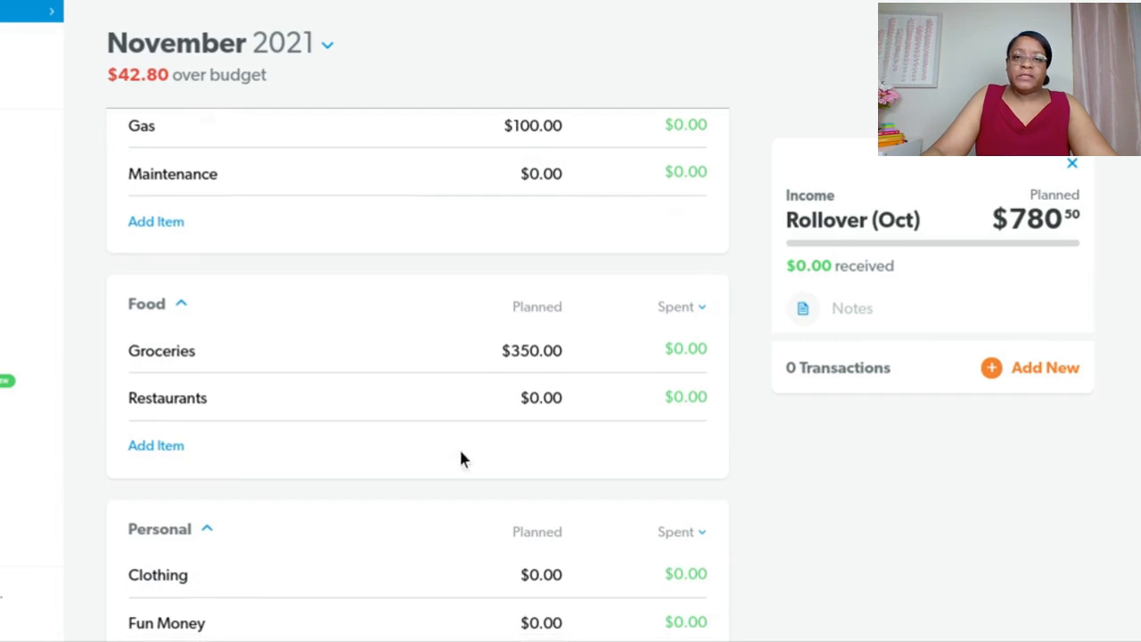
{"action": "scroll", "coordinate": [460, 458], "scroll_direction": "down", "scroll_amount": 3}
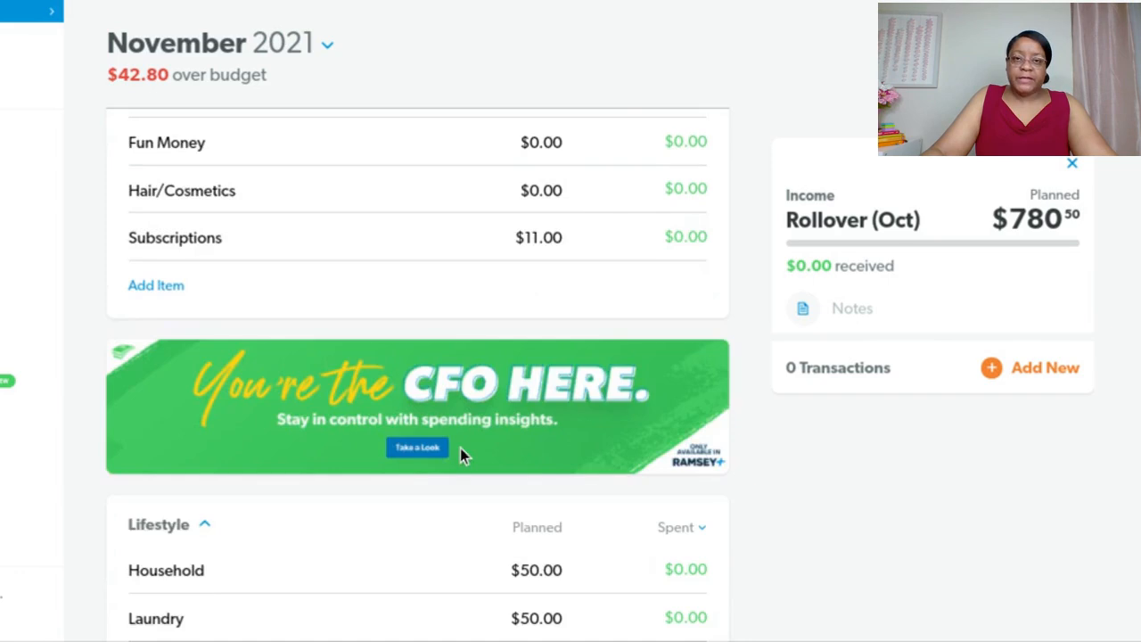
{"action": "scroll", "coordinate": [460, 448], "scroll_direction": "down", "scroll_amount": 3}
{"action": "scroll", "coordinate": [460, 454], "scroll_direction": "down", "scroll_amount": 1}
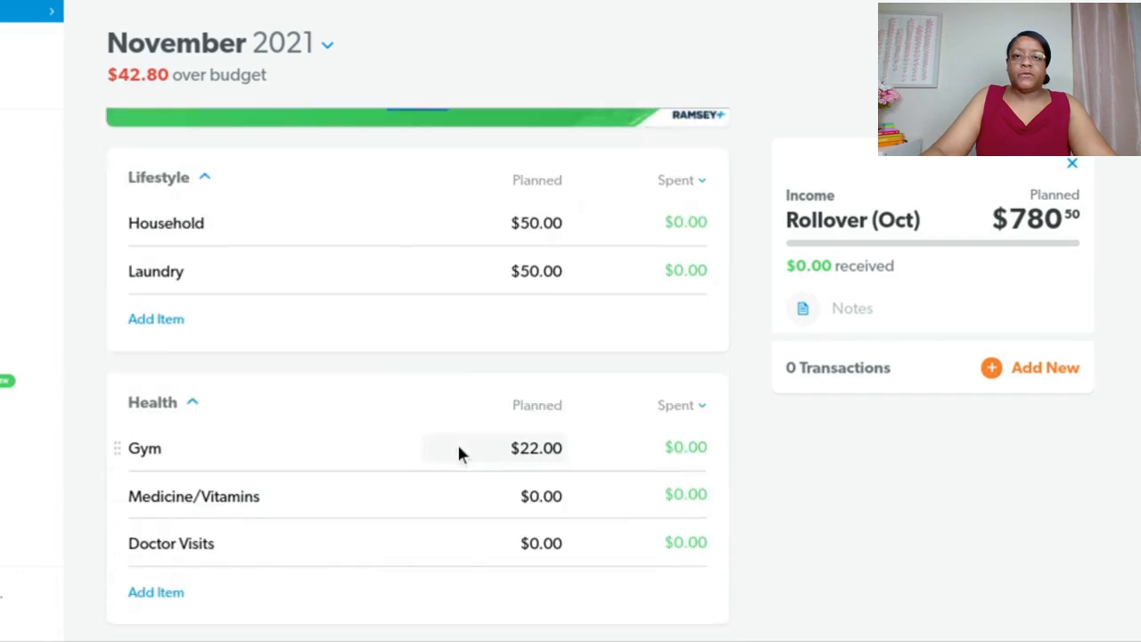
- Set the planned amounts for Household and Laundry in the Lifestyle group to $40 each
{"action": "left_click", "coordinate": [534, 221]}
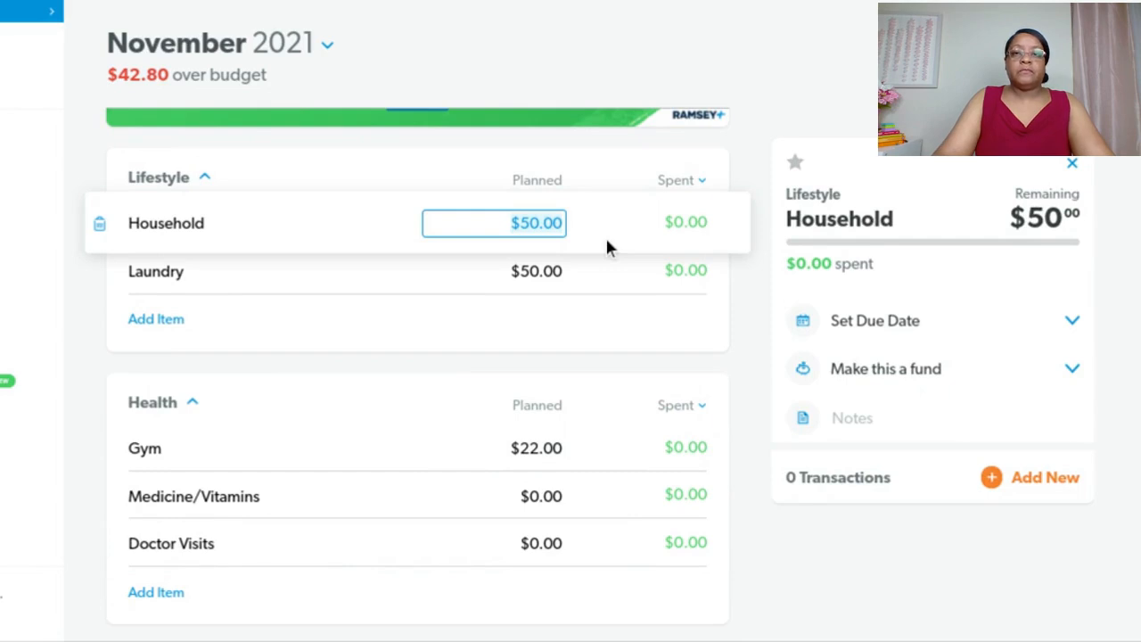
{"action": "type", "text": "40"}
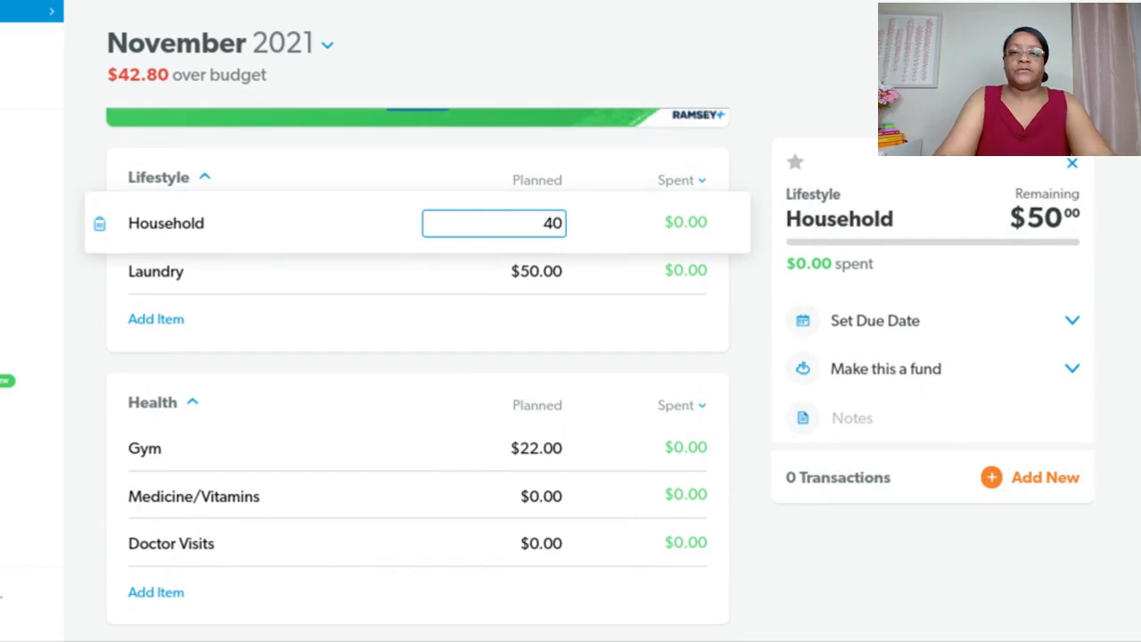
{"action": "key", "text": "Tab"}
{"action": "key", "text": "Tab"}
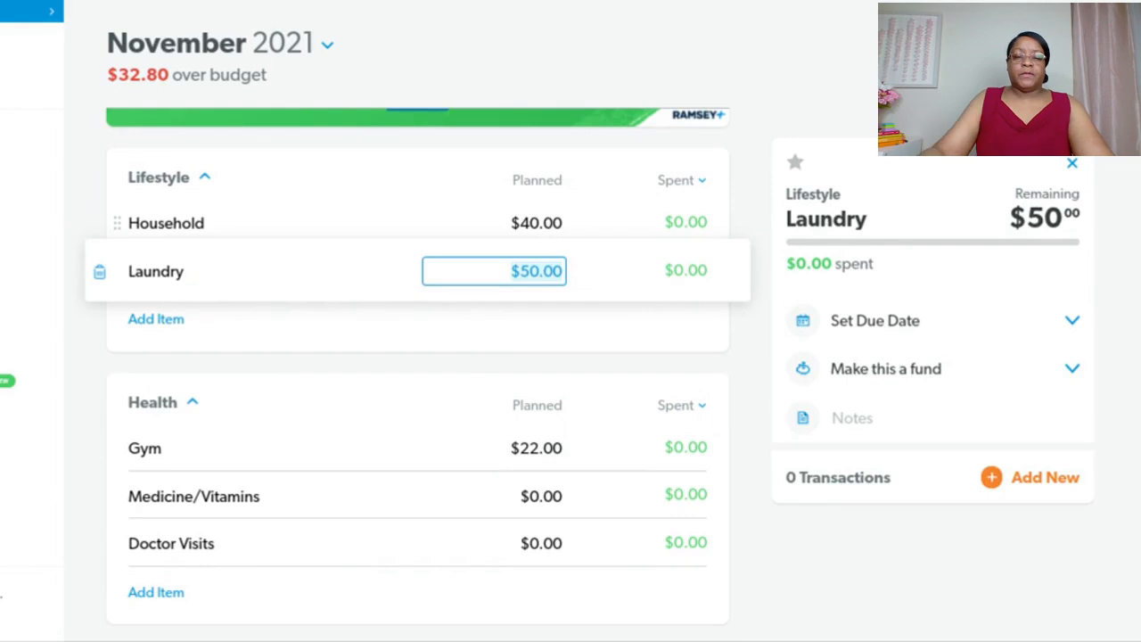
{"action": "type", "text": "40"}
{"action": "key", "text": "Tab"}
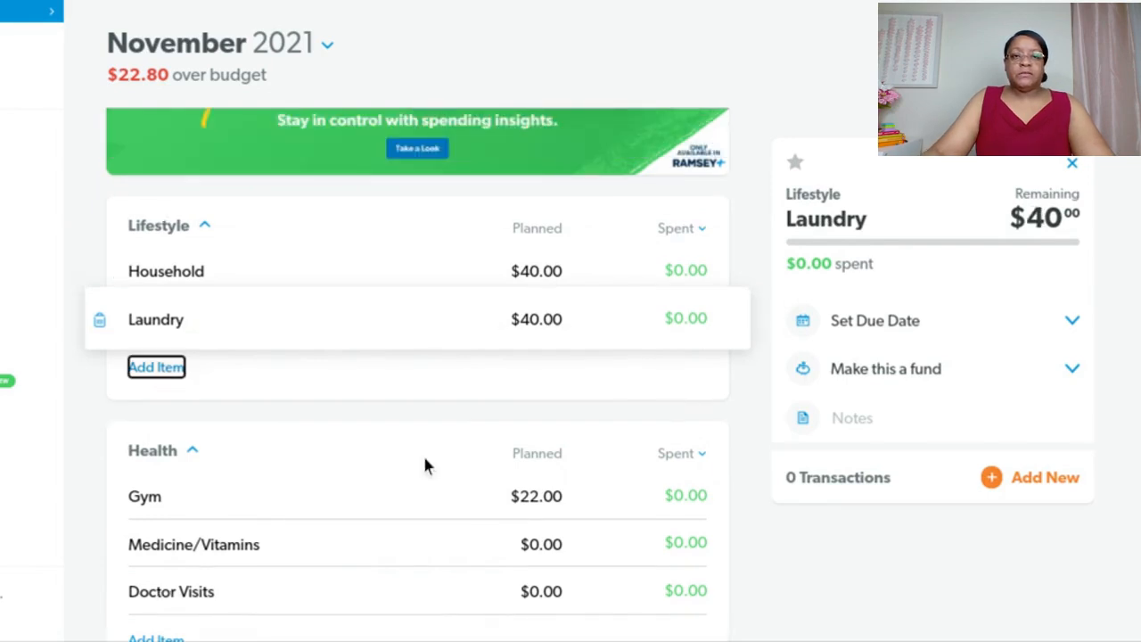
- Review the planned amounts in the Insurance and Debt groups and back up to Food for spending that can be reduced
{"action": "scroll", "coordinate": [425, 464], "scroll_direction": "down", "scroll_amount": 5}
{"action": "scroll", "coordinate": [423, 462], "scroll_direction": "down", "scroll_amount": 1}
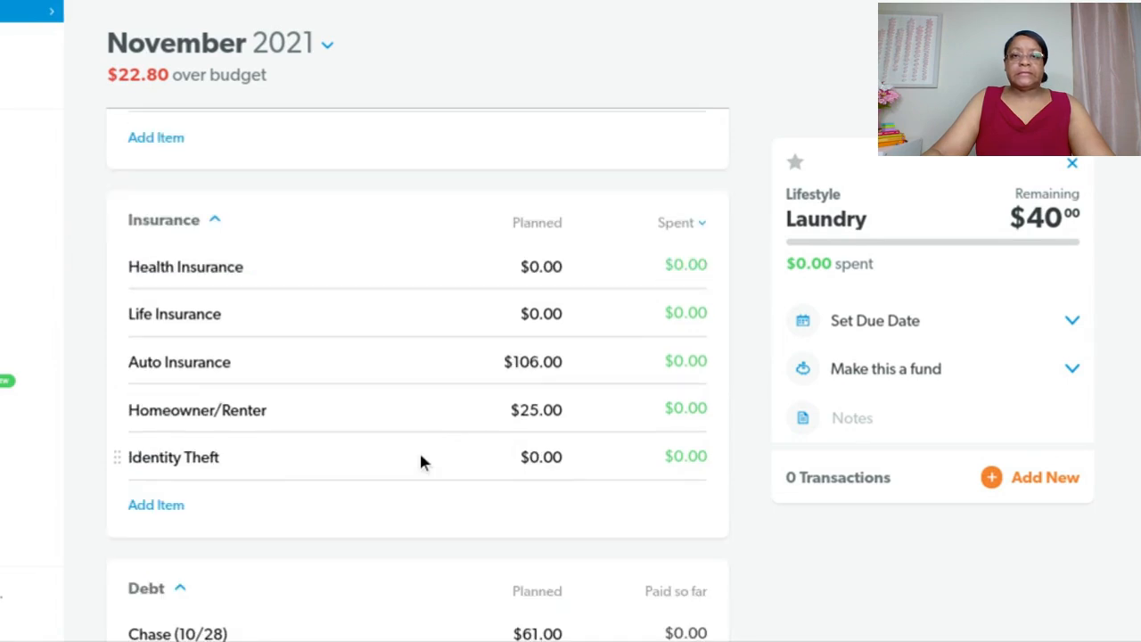
{"action": "scroll", "coordinate": [423, 462], "scroll_direction": "down", "scroll_amount": 2}
{"action": "scroll", "coordinate": [422, 463], "scroll_direction": "down", "scroll_amount": 1}
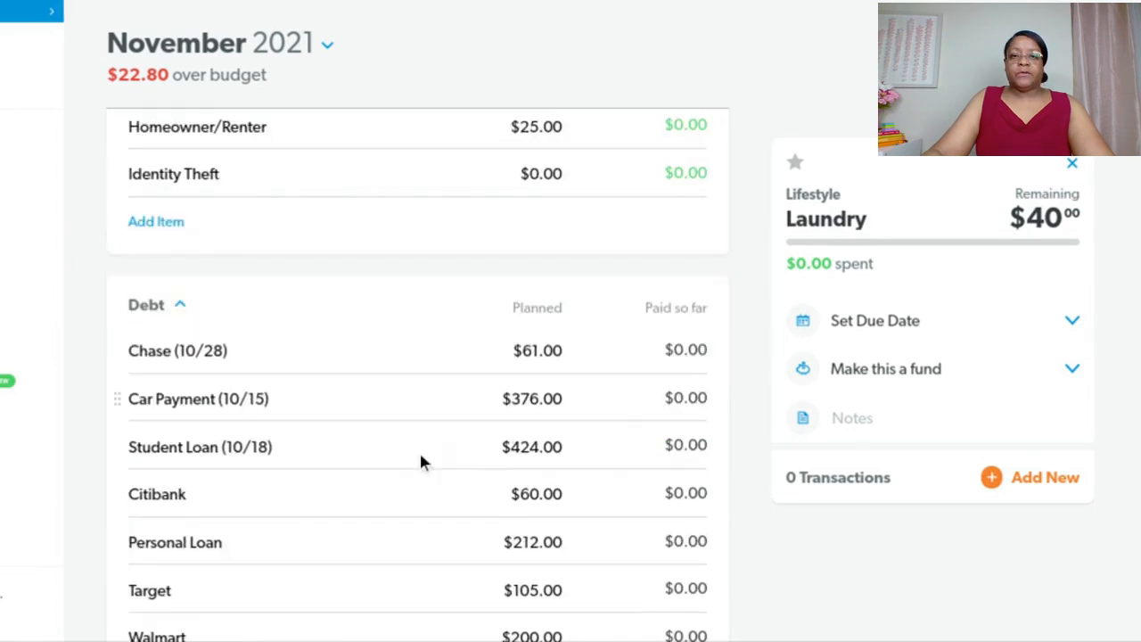
{"action": "scroll", "coordinate": [423, 462], "scroll_direction": "down", "scroll_amount": 1}
{"action": "scroll", "coordinate": [419, 462], "scroll_direction": "down", "scroll_amount": 1}
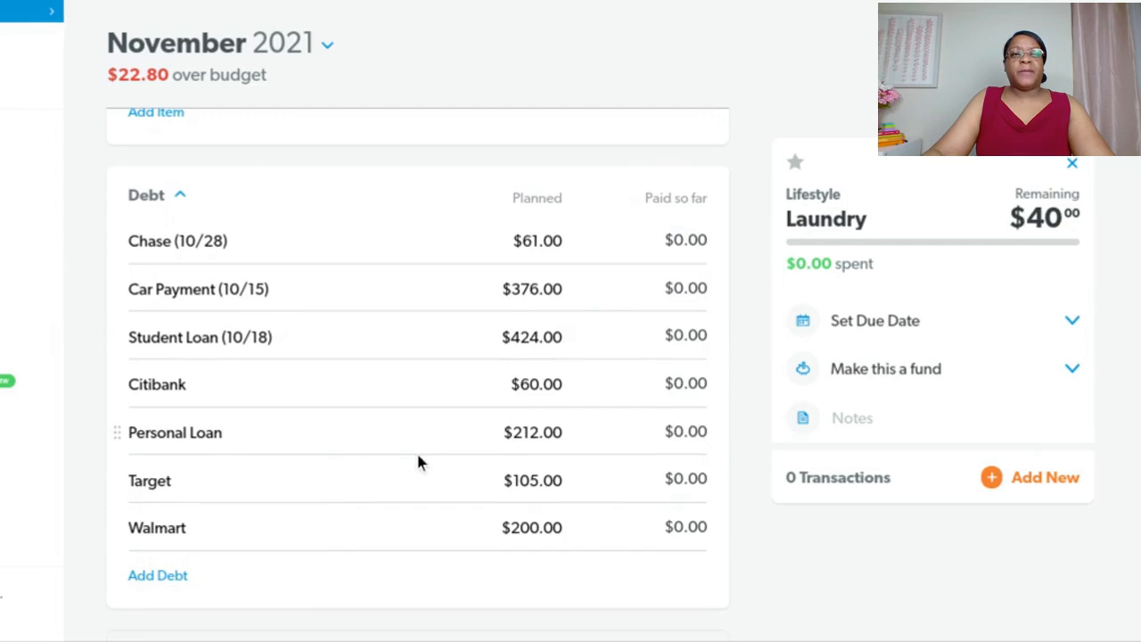
{"action": "scroll", "coordinate": [419, 462], "scroll_direction": "up", "scroll_amount": 1}
{"action": "scroll", "coordinate": [419, 462], "scroll_direction": "up", "scroll_amount": 3}
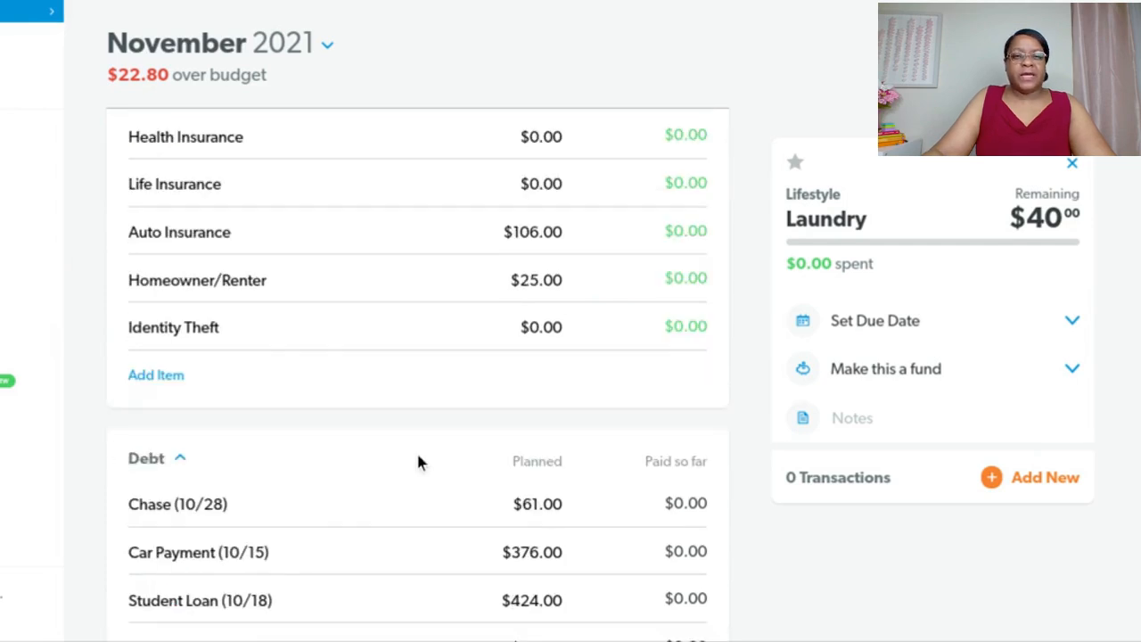
{"action": "scroll", "coordinate": [419, 462], "scroll_direction": "up", "scroll_amount": 2}
{"action": "scroll", "coordinate": [419, 462], "scroll_direction": "up", "scroll_amount": 5}
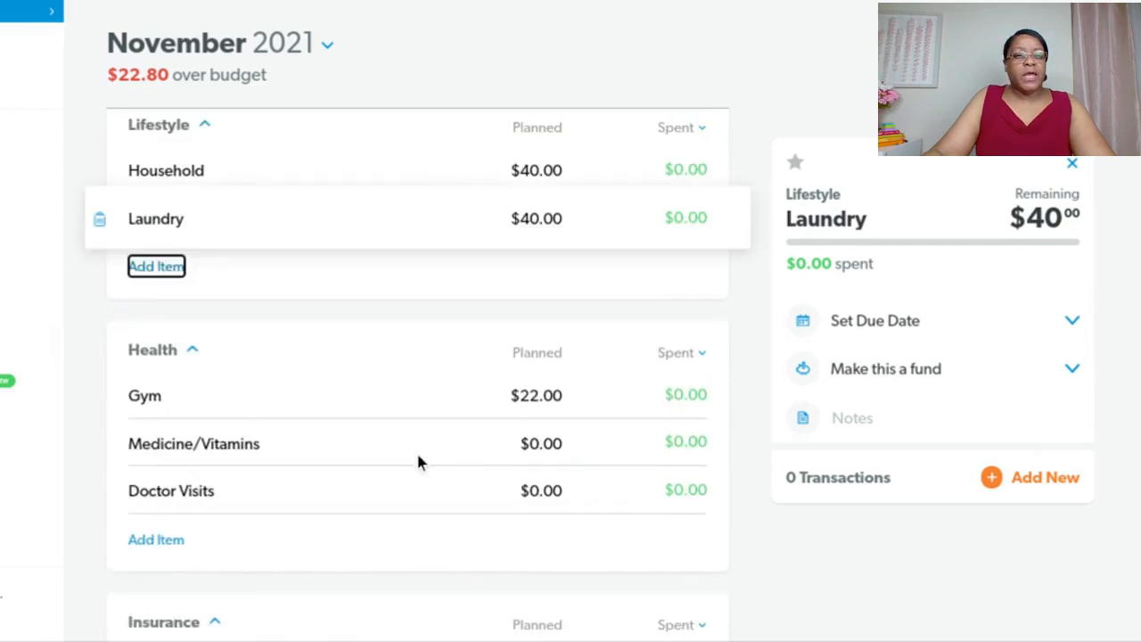
{"action": "scroll", "coordinate": [419, 462], "scroll_direction": "up", "scroll_amount": 1}
{"action": "scroll", "coordinate": [416, 456], "scroll_direction": "up", "scroll_amount": 5}
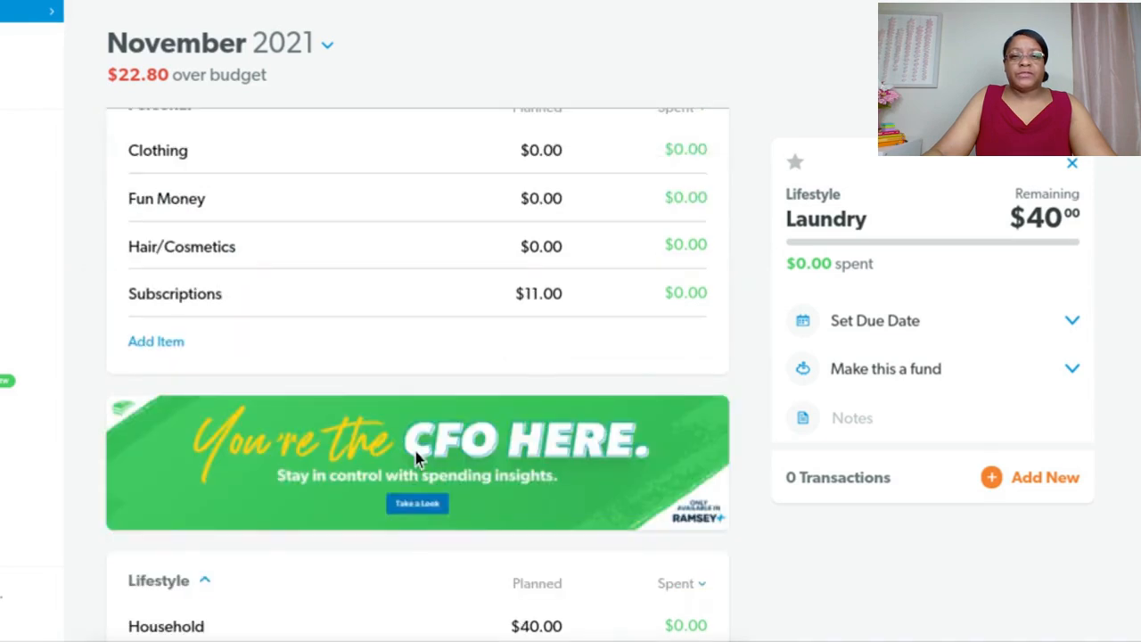
{"action": "scroll", "coordinate": [416, 457], "scroll_direction": "up", "scroll_amount": 1}
{"action": "scroll", "coordinate": [415, 458], "scroll_direction": "up", "scroll_amount": 3}
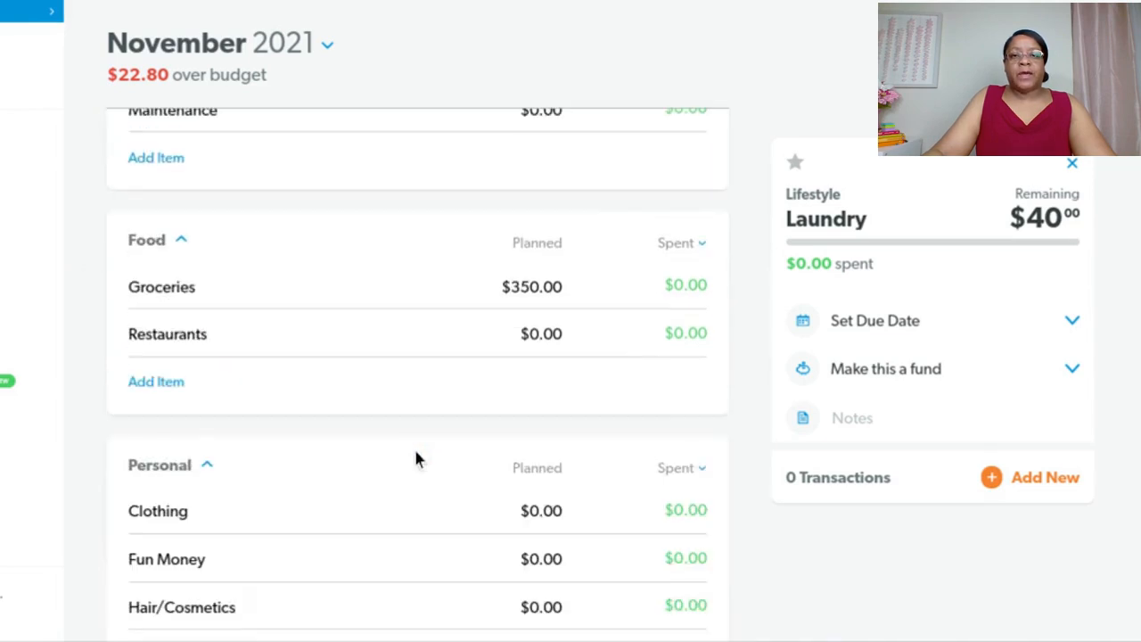
- Set the planned amount for Groceries in the Food group to $280
{"action": "scroll", "coordinate": [415, 458], "scroll_direction": "up", "scroll_amount": 2}
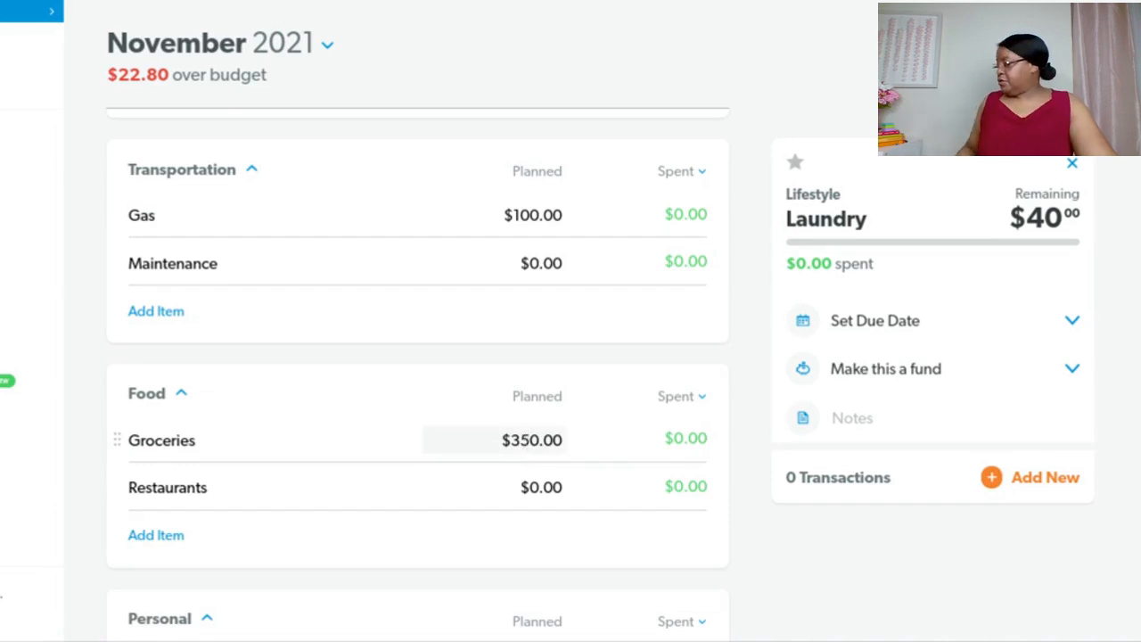
{"action": "left_click", "coordinate": [562, 451]}
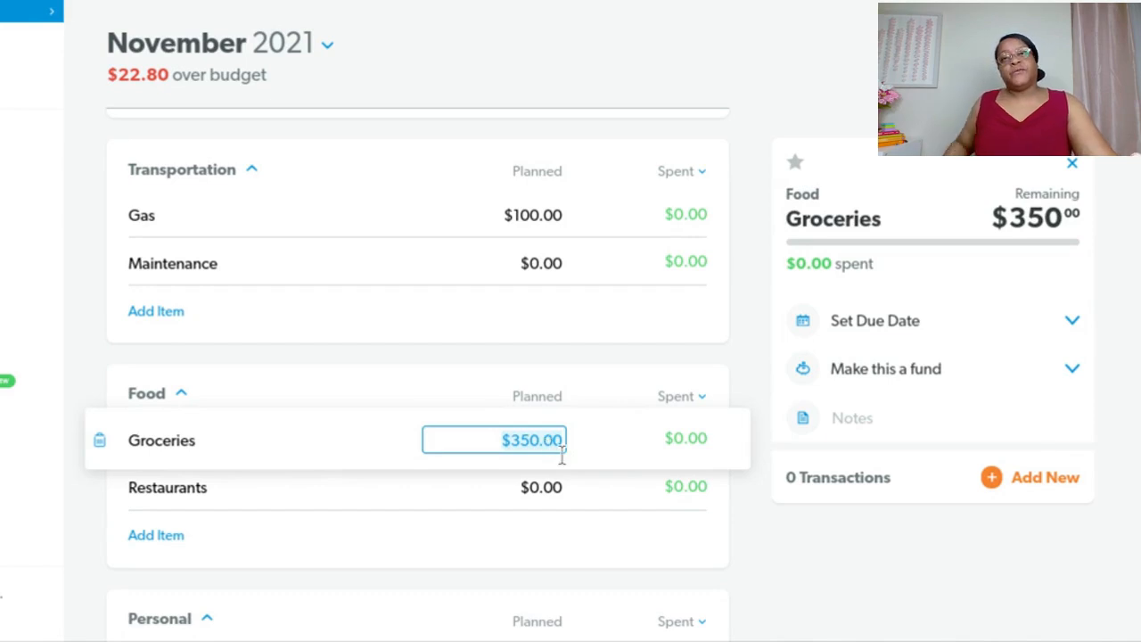
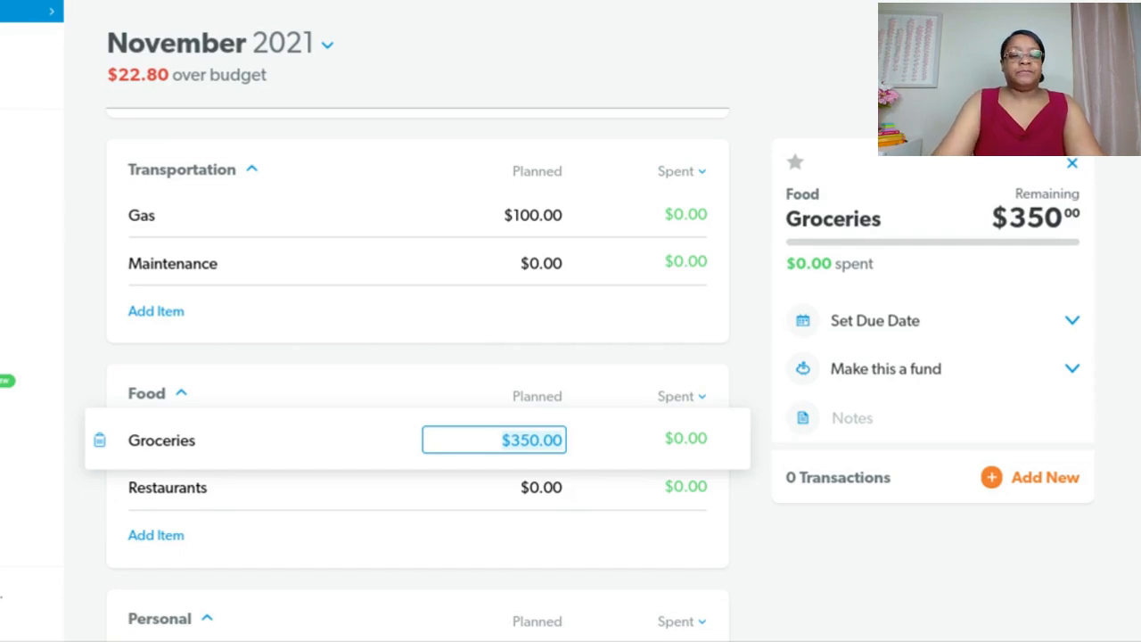
{"action": "type", "text": "280"}
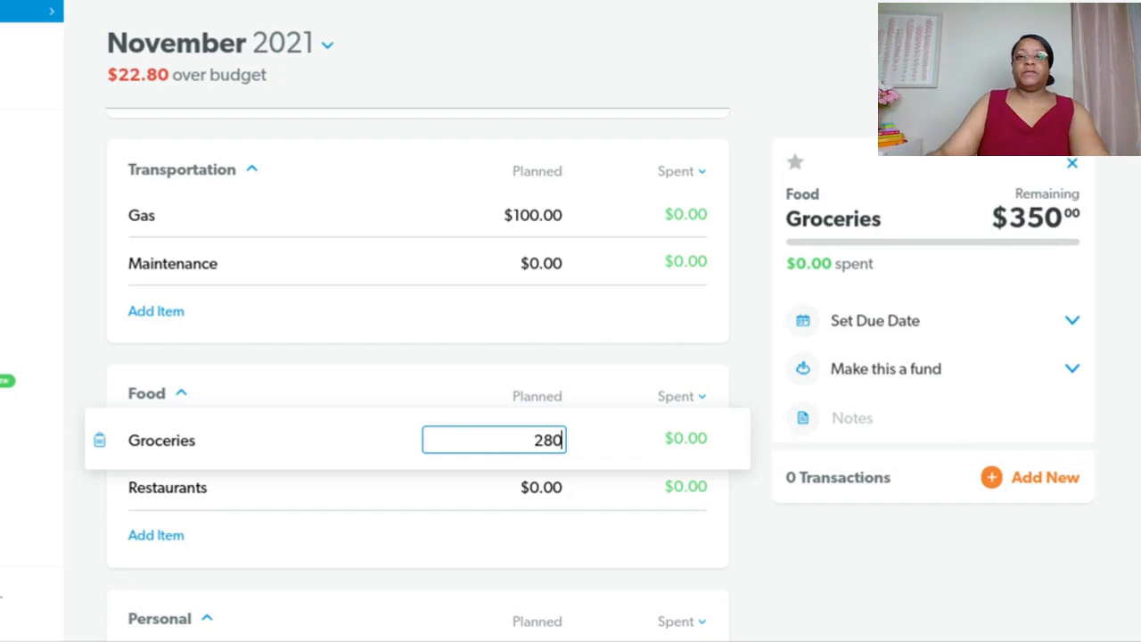
{"action": "key", "text": "Tab"}
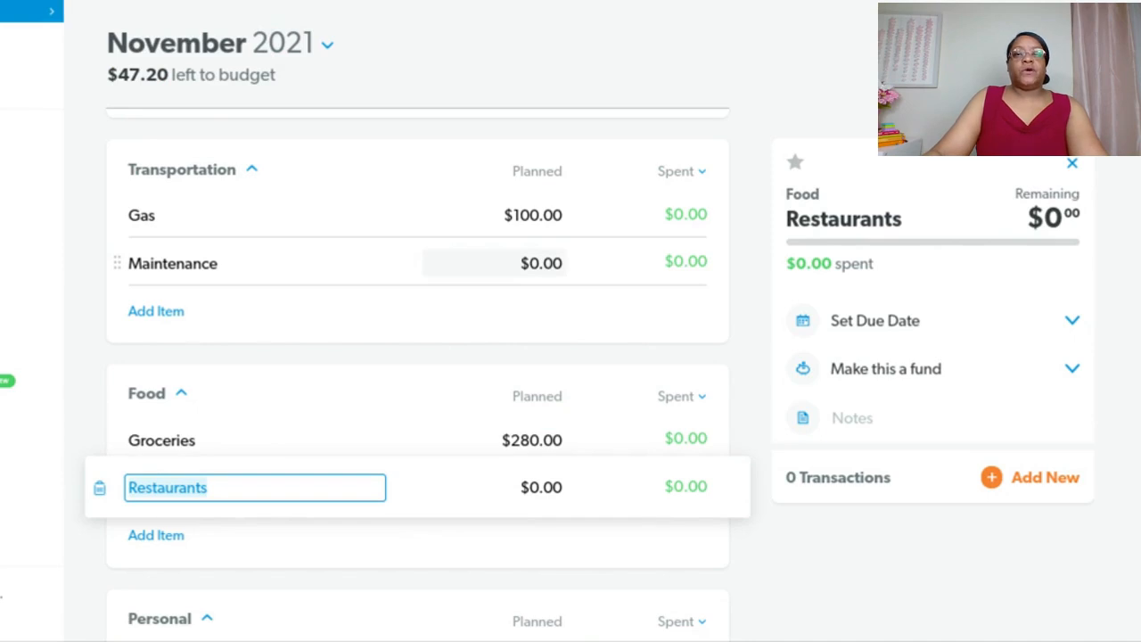
- Review the planned amounts from the Food group down to Debt, and check them against the November income items
{"action": "scroll", "coordinate": [514, 322], "scroll_direction": "down", "scroll_amount": 1}
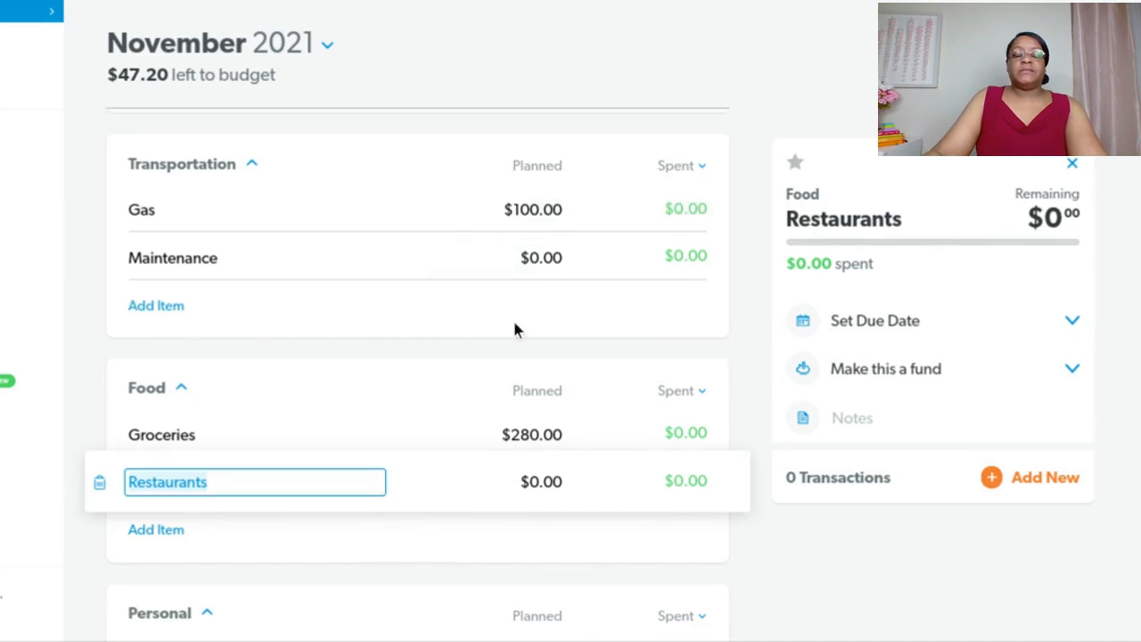
{"action": "scroll", "coordinate": [514, 330], "scroll_direction": "down", "scroll_amount": 4}
{"action": "scroll", "coordinate": [515, 330], "scroll_direction": "down", "scroll_amount": 3}
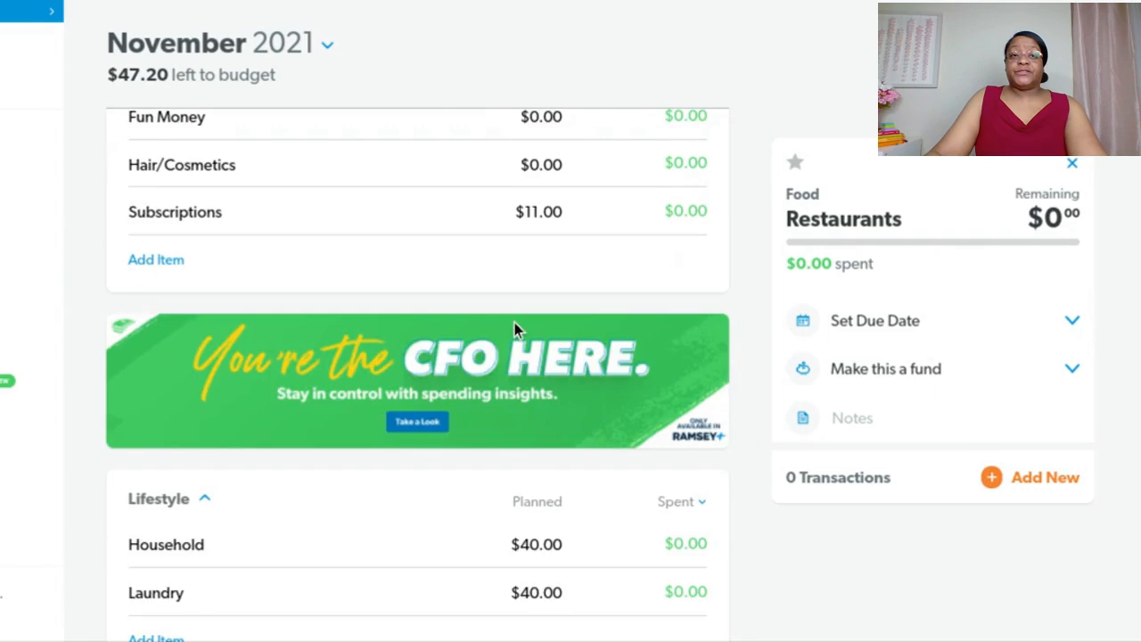
{"action": "scroll", "coordinate": [514, 330], "scroll_direction": "down", "scroll_amount": 4}
{"action": "scroll", "coordinate": [514, 329], "scroll_direction": "down", "scroll_amount": 3}
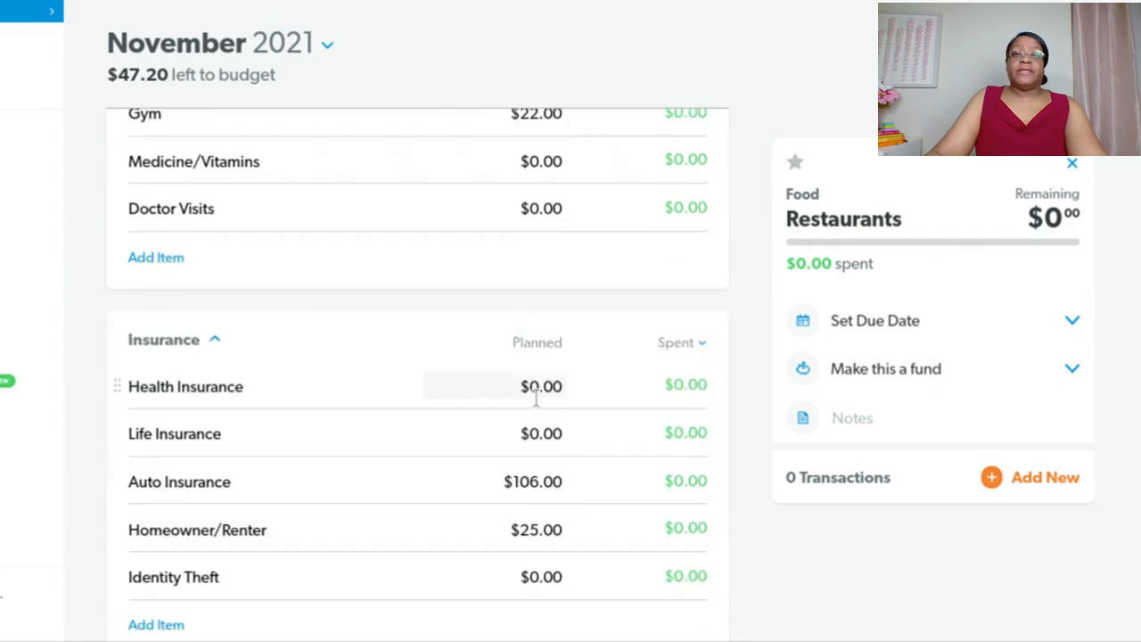
{"action": "scroll", "coordinate": [536, 401], "scroll_direction": "down", "scroll_amount": 1}
{"action": "scroll", "coordinate": [536, 398], "scroll_direction": "down", "scroll_amount": 1}
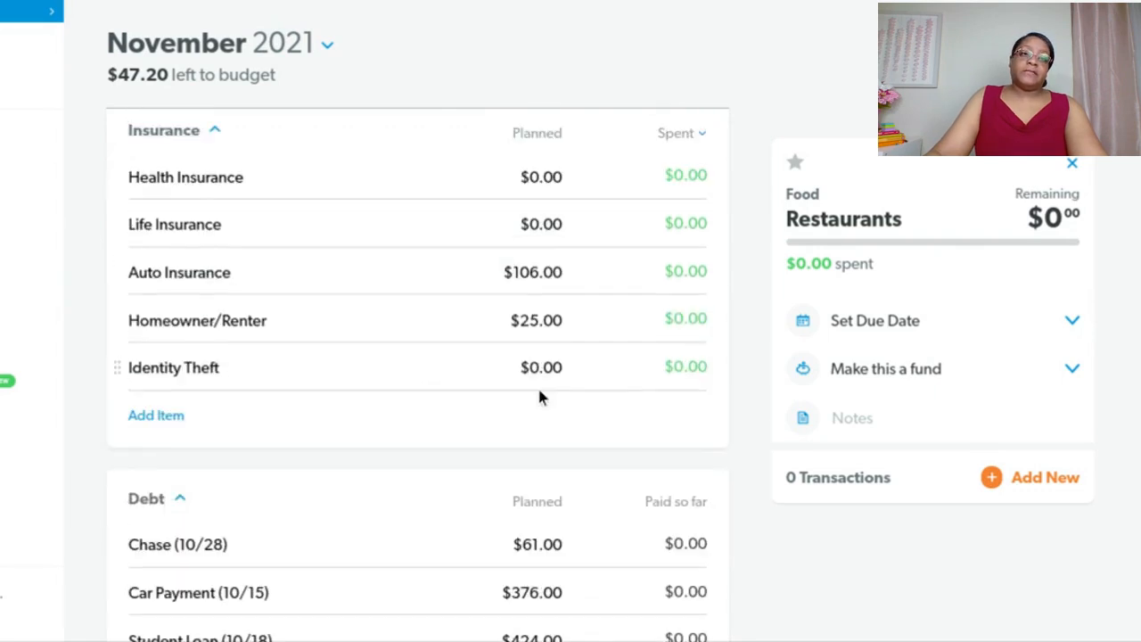
{"action": "scroll", "coordinate": [539, 396], "scroll_direction": "up", "scroll_amount": 10}
{"action": "scroll", "coordinate": [537, 387], "scroll_direction": "up", "scroll_amount": 4}
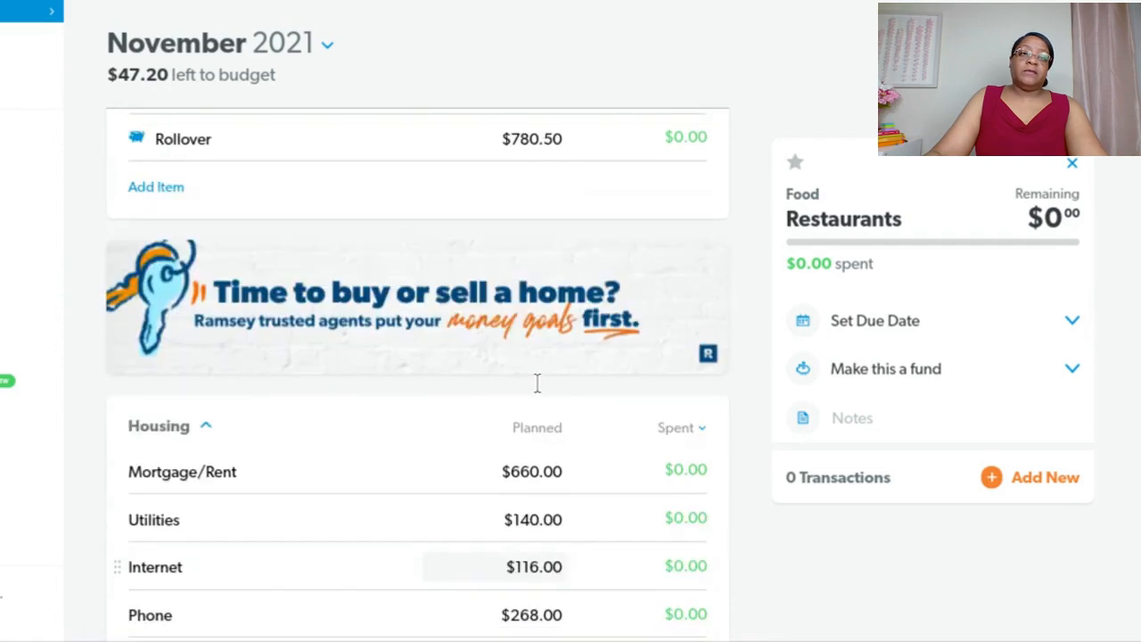
{"action": "scroll", "coordinate": [537, 388], "scroll_direction": "up", "scroll_amount": 5}
{"action": "scroll", "coordinate": [538, 389], "scroll_direction": "up", "scroll_amount": 2}
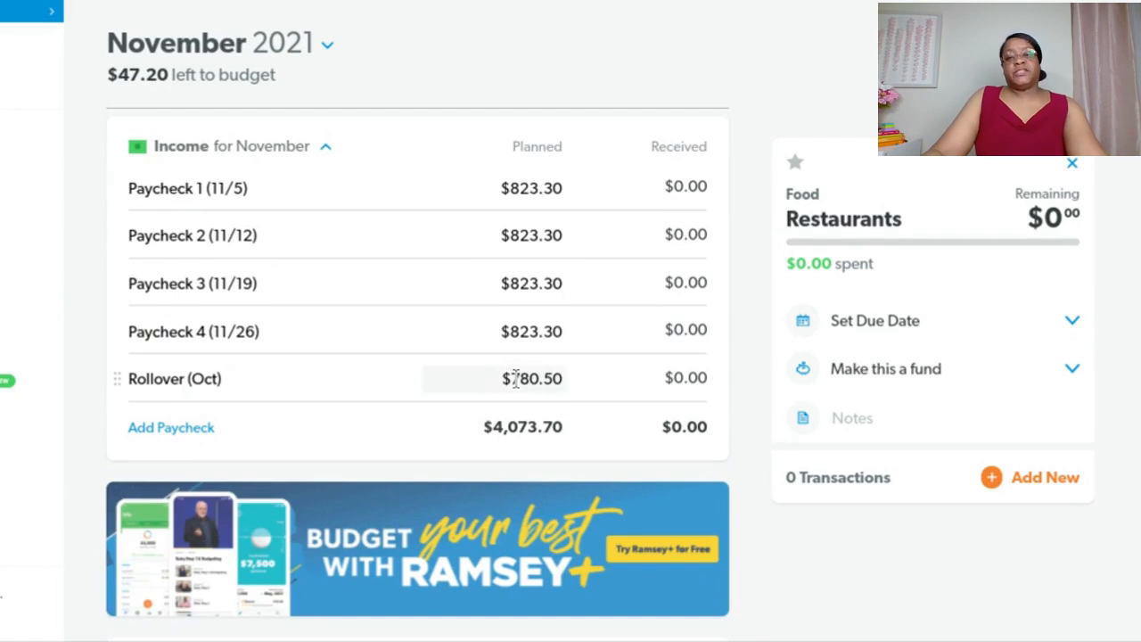
{"action": "scroll", "coordinate": [515, 380], "scroll_direction": "down", "scroll_amount": 2}
{"action": "scroll", "coordinate": [517, 381], "scroll_direction": "down", "scroll_amount": 1}
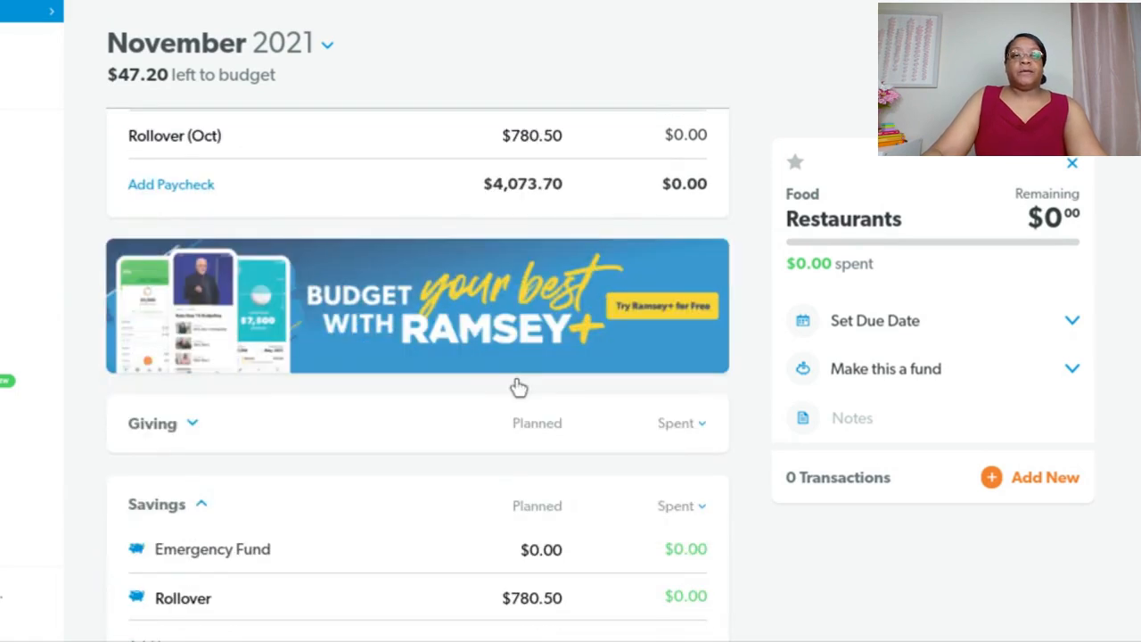
- Clear the Rollover fund's planned amount in the Savings group to $0 and enter $660 instead
{"action": "scroll", "coordinate": [519, 387], "scroll_direction": "down", "scroll_amount": 2}
{"action": "scroll", "coordinate": [517, 386], "scroll_direction": "down", "scroll_amount": 1}
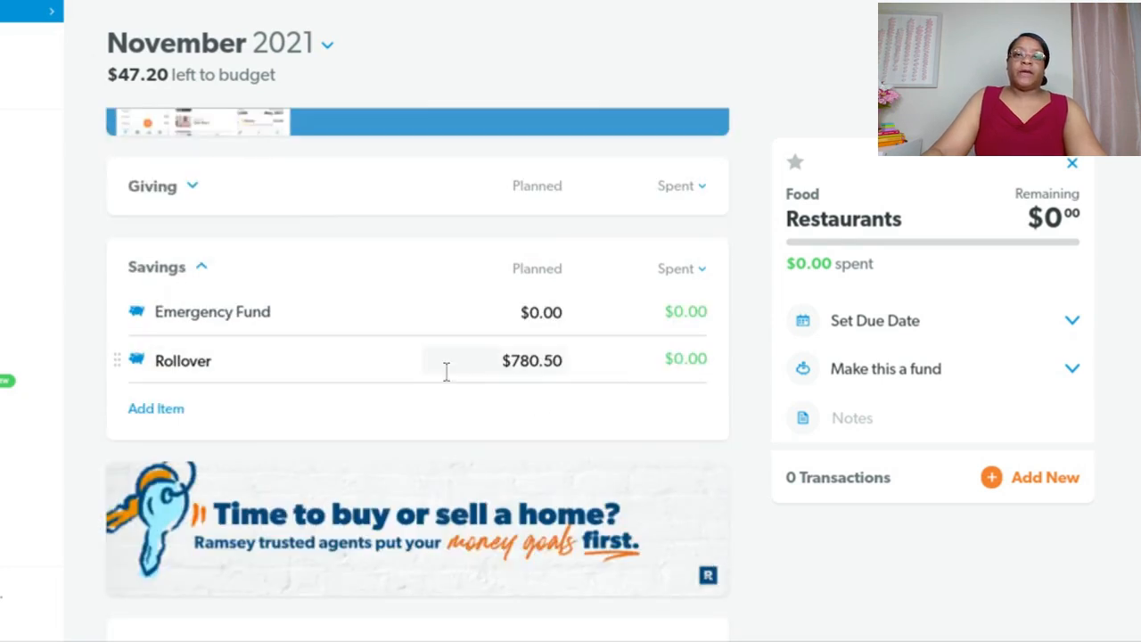
{"action": "left_click", "coordinate": [535, 367]}
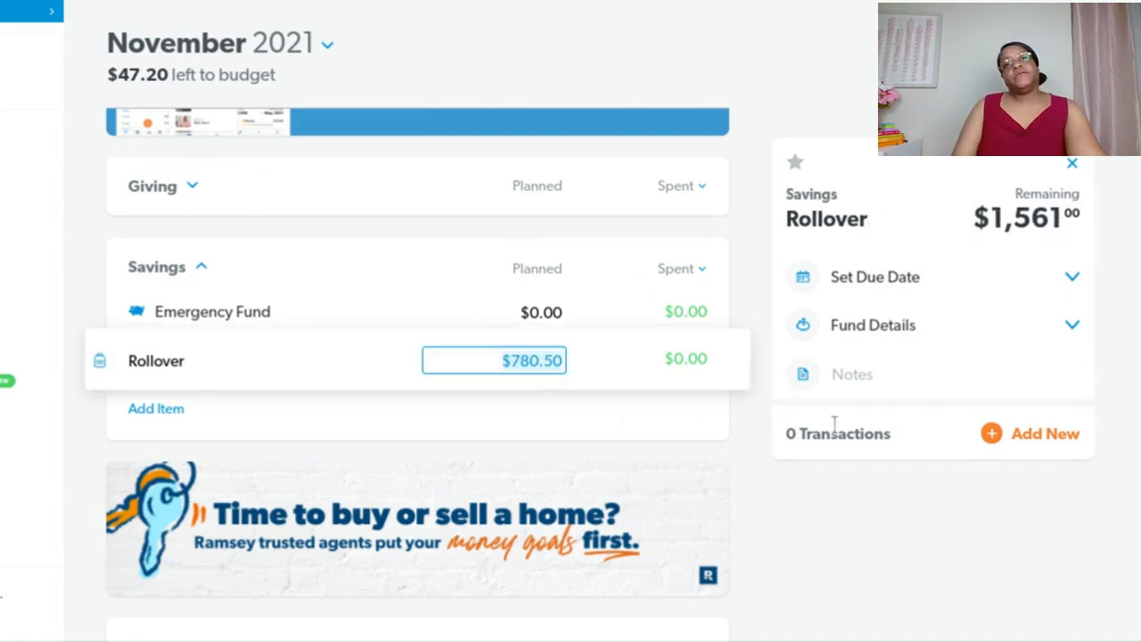
{"action": "type", "text": "0"}
{"action": "key", "text": "Tab"}
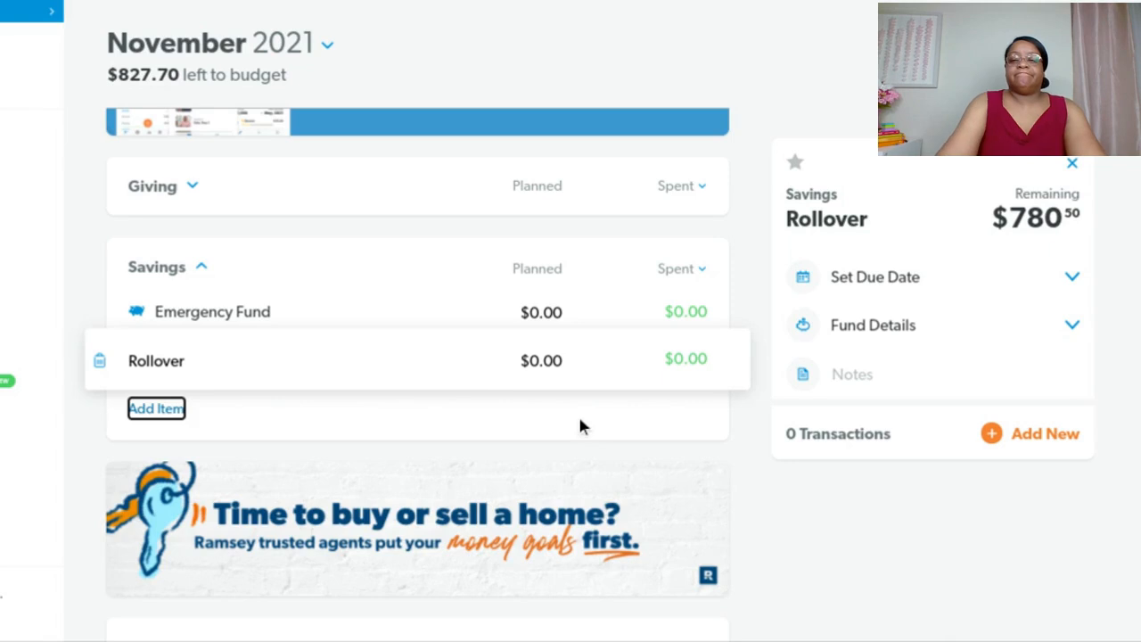
{"action": "left_click", "coordinate": [546, 361]}
{"action": "type", "text": "660"}
{"action": "key", "text": "Tab"}
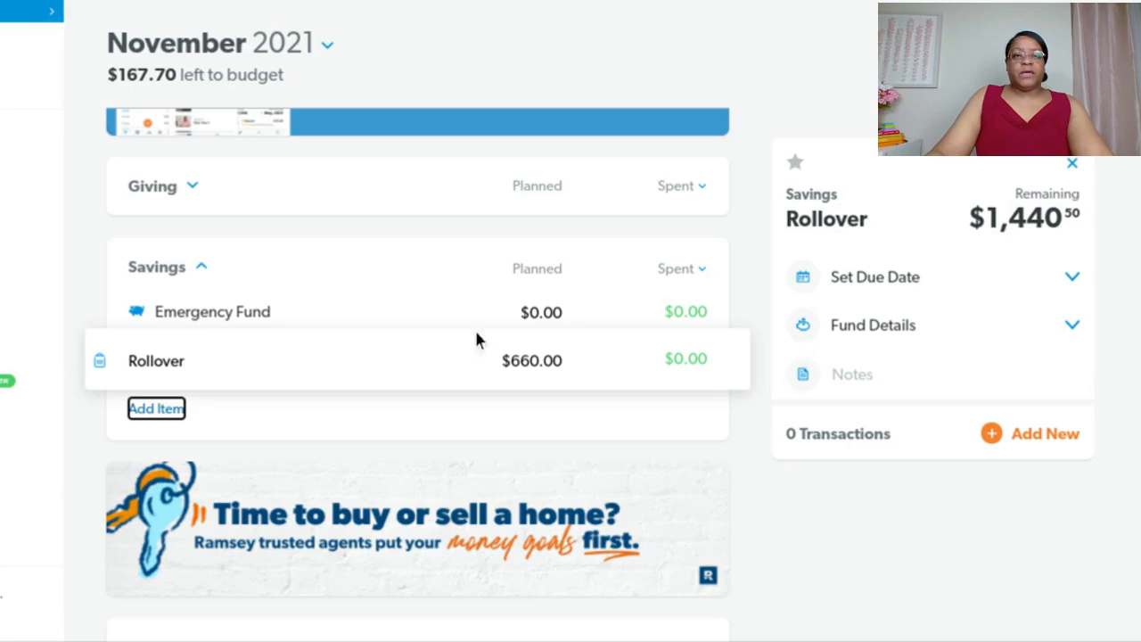
- Review the November income and the planned amounts from Savings through Debt and back up to Housing for where to assign the remaining money
{"action": "scroll", "coordinate": [477, 341], "scroll_direction": "up", "scroll_amount": 5}
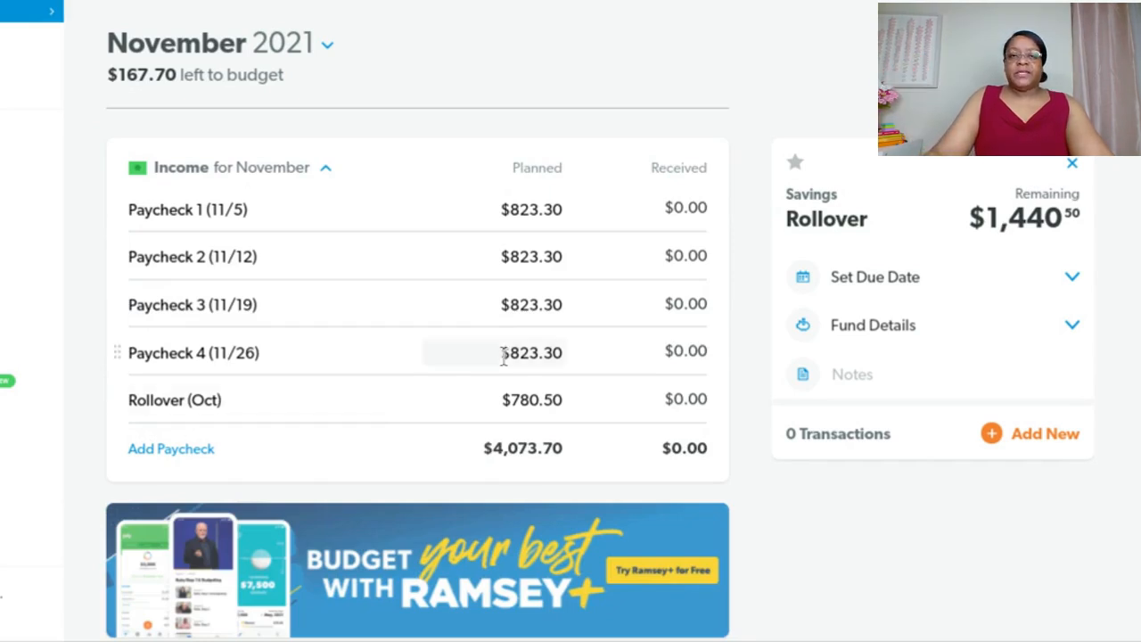
{"action": "scroll", "coordinate": [526, 352], "scroll_direction": "down", "scroll_amount": 1}
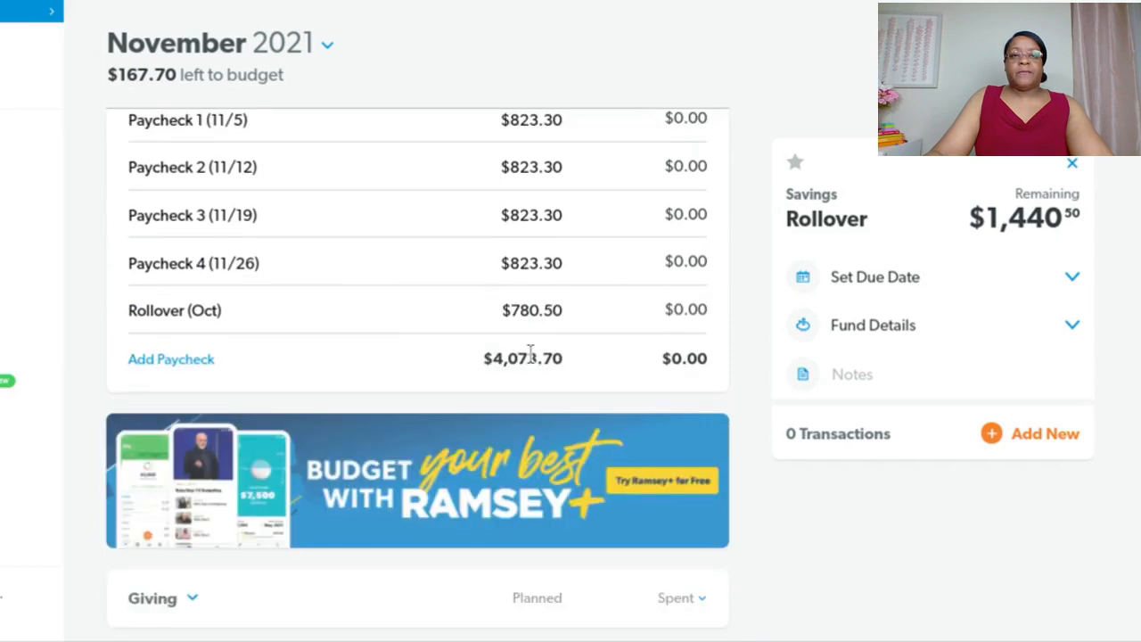
{"action": "scroll", "coordinate": [530, 354], "scroll_direction": "up", "scroll_amount": 1}
{"action": "scroll", "coordinate": [530, 354], "scroll_direction": "down", "scroll_amount": 4}
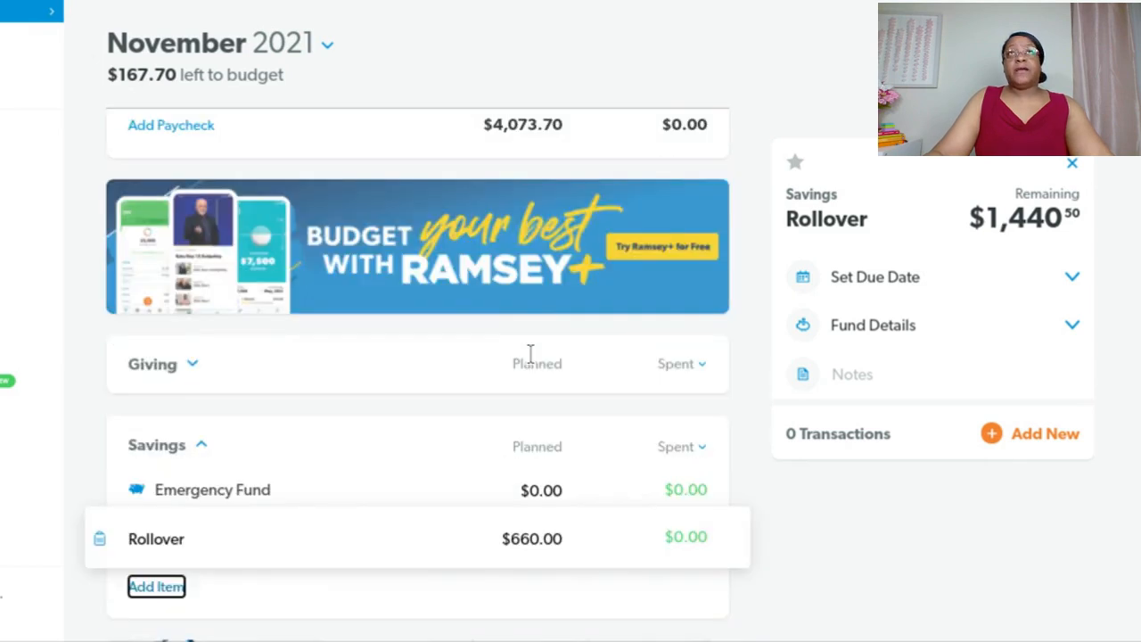
{"action": "scroll", "coordinate": [530, 354], "scroll_direction": "down", "scroll_amount": 2}
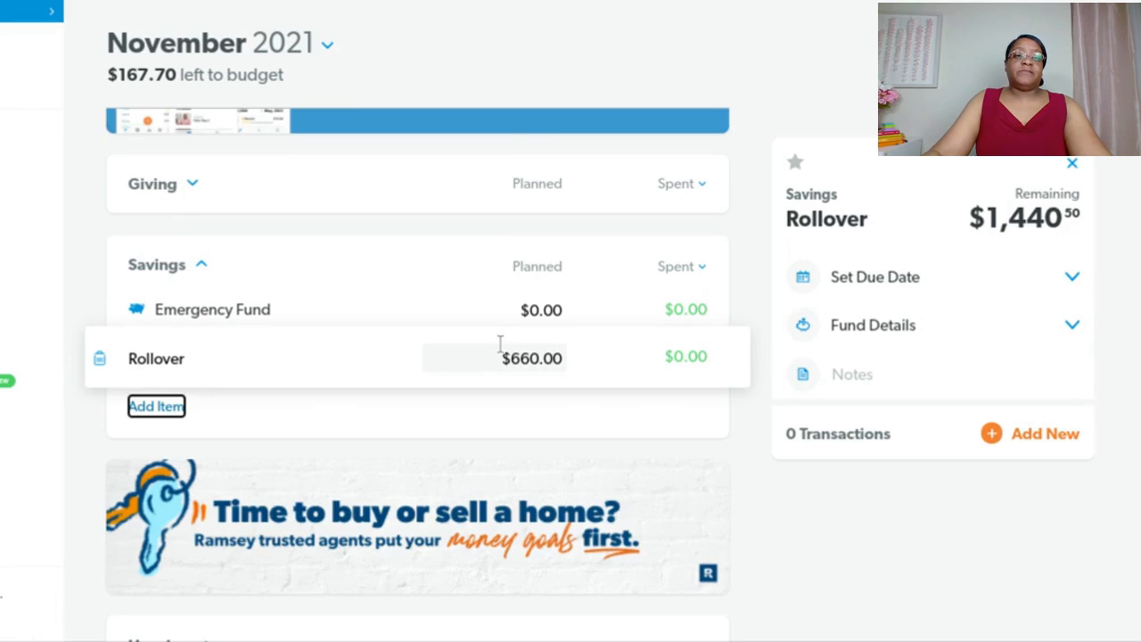
{"action": "scroll", "coordinate": [500, 343], "scroll_direction": "down", "scroll_amount": 3}
{"action": "scroll", "coordinate": [500, 343], "scroll_direction": "down", "scroll_amount": 10}
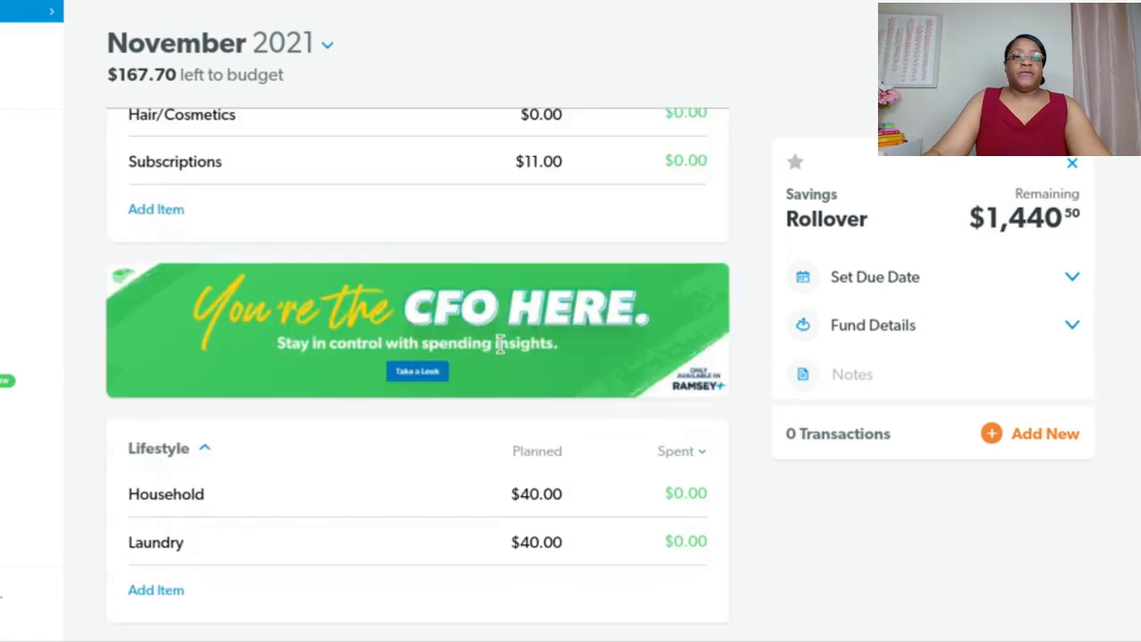
{"action": "scroll", "coordinate": [500, 347], "scroll_direction": "down", "scroll_amount": 4}
{"action": "scroll", "coordinate": [499, 355], "scroll_direction": "down", "scroll_amount": 5}
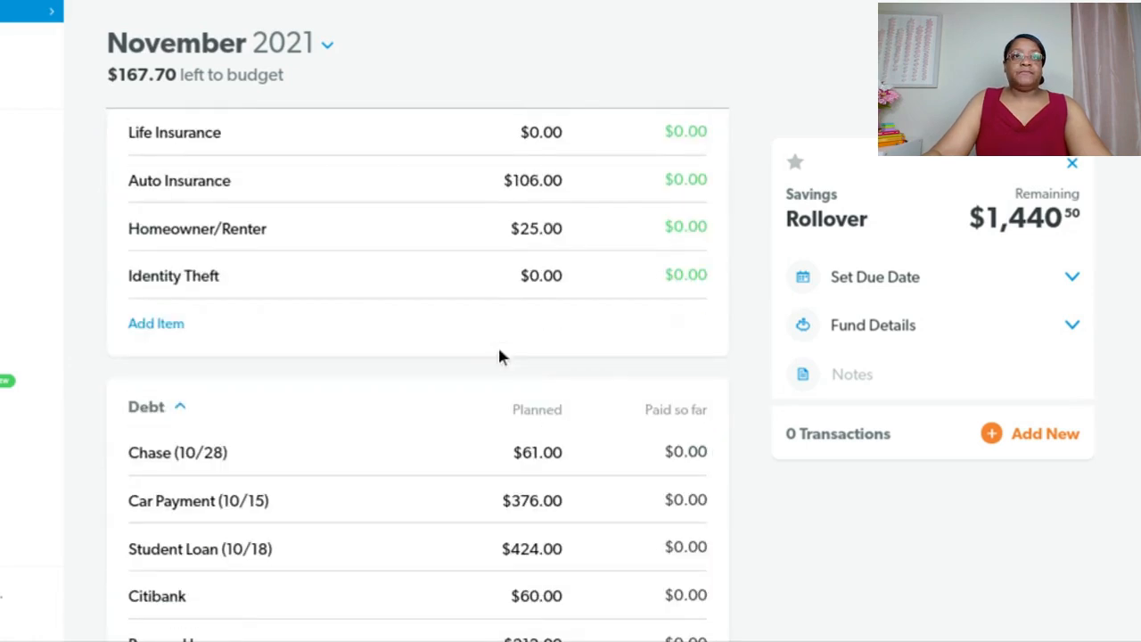
{"action": "scroll", "coordinate": [499, 354], "scroll_direction": "down", "scroll_amount": 4}
{"action": "scroll", "coordinate": [499, 356], "scroll_direction": "down", "scroll_amount": 1}
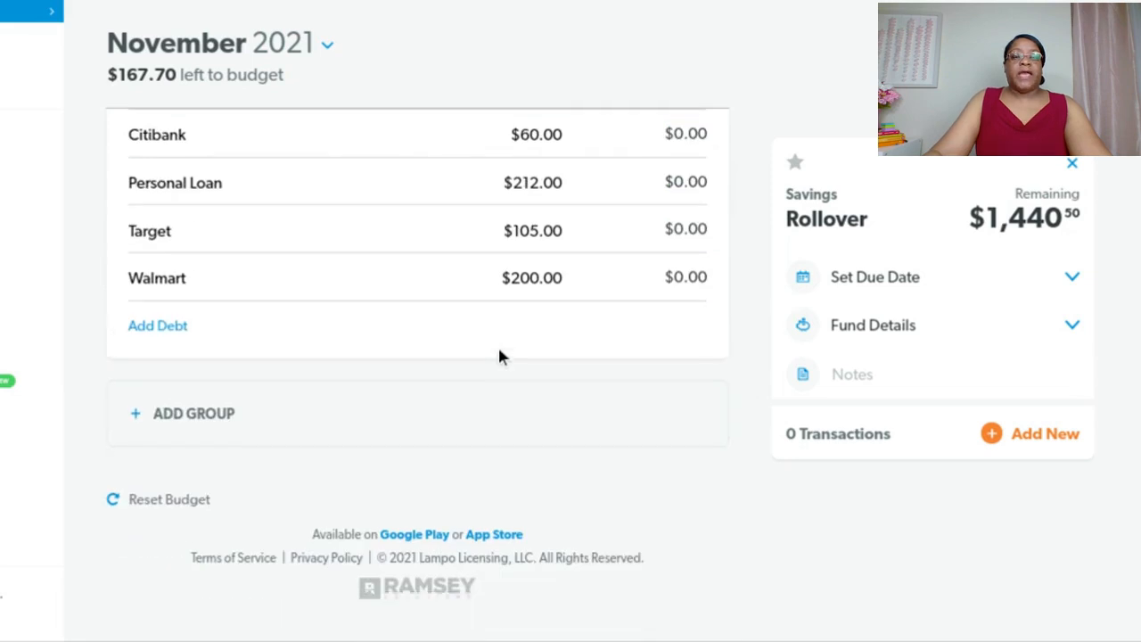
{"action": "scroll", "coordinate": [500, 357], "scroll_direction": "up", "scroll_amount": 3}
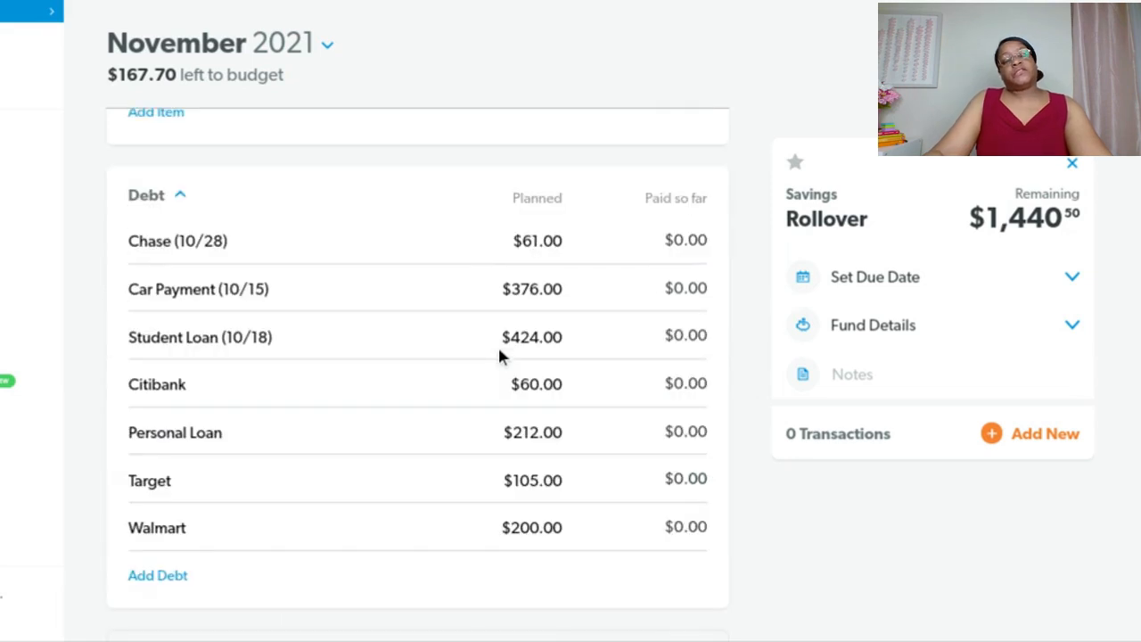
{"action": "scroll", "coordinate": [499, 354], "scroll_direction": "down", "scroll_amount": 1}
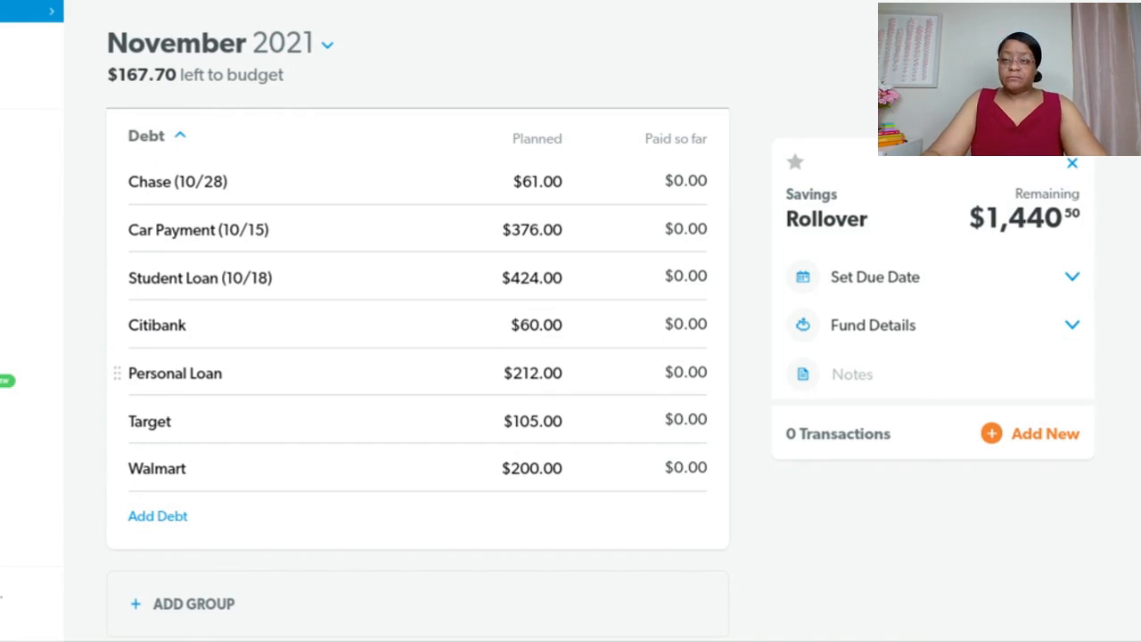
{"action": "scroll", "coordinate": [496, 397], "scroll_direction": "up", "scroll_amount": 3}
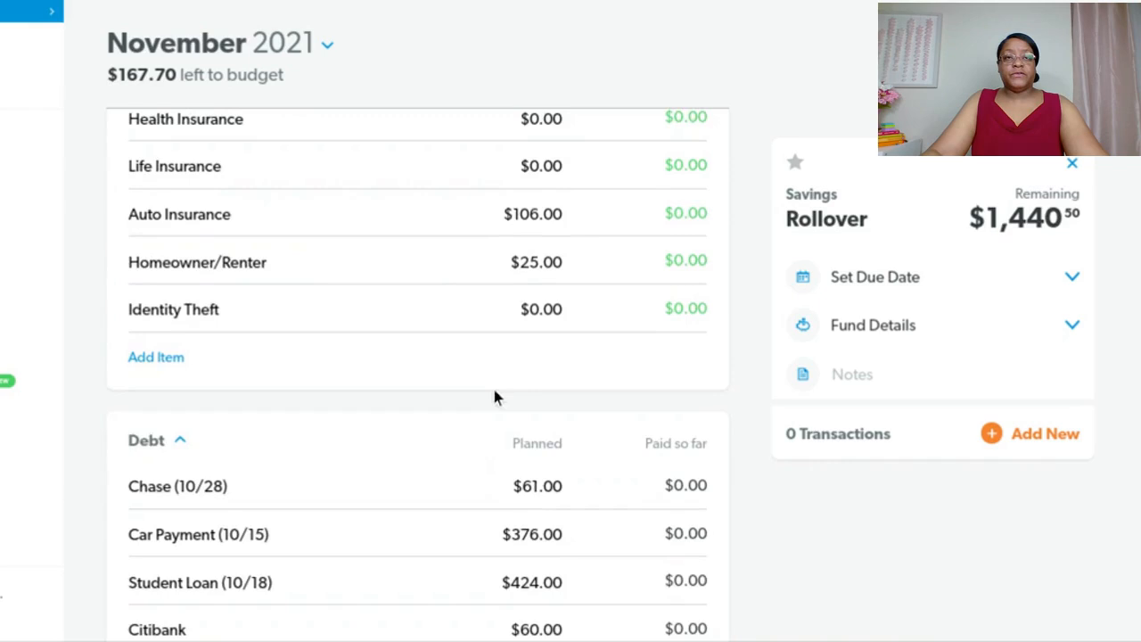
{"action": "scroll", "coordinate": [493, 387], "scroll_direction": "up", "scroll_amount": 5}
{"action": "scroll", "coordinate": [496, 396], "scroll_direction": "up", "scroll_amount": 5}
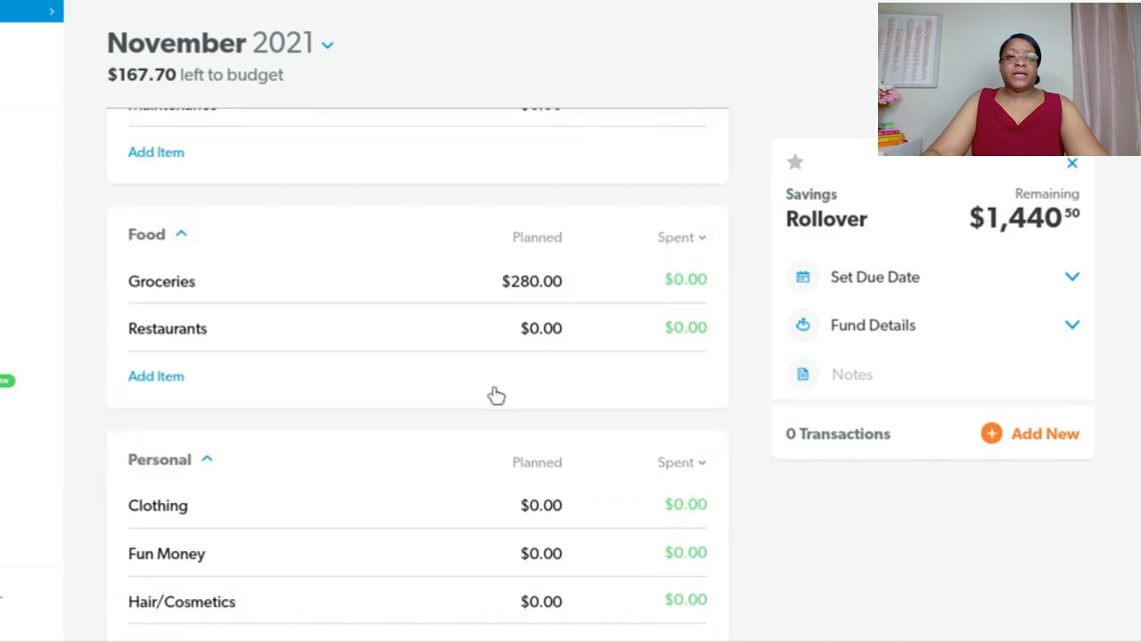
{"action": "scroll", "coordinate": [497, 396], "scroll_direction": "up", "scroll_amount": 5}
{"action": "scroll", "coordinate": [497, 395], "scroll_direction": "up", "scroll_amount": 2}
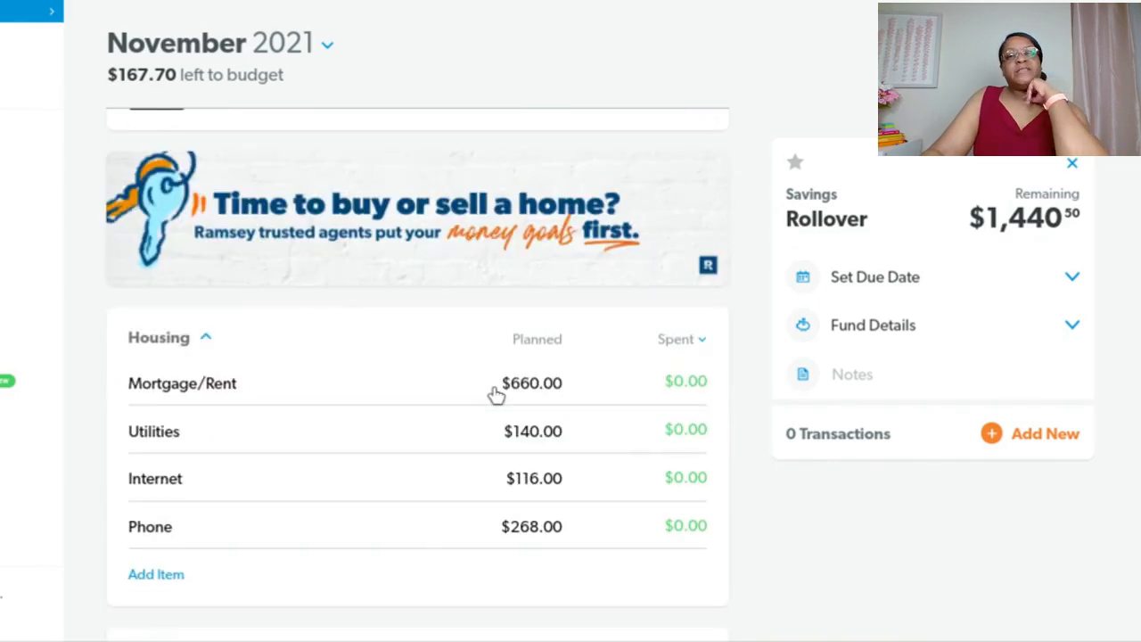
- Set the planned amount for Groceries in the Food group to $300
{"action": "scroll", "coordinate": [497, 395], "scroll_direction": "up", "scroll_amount": 2}
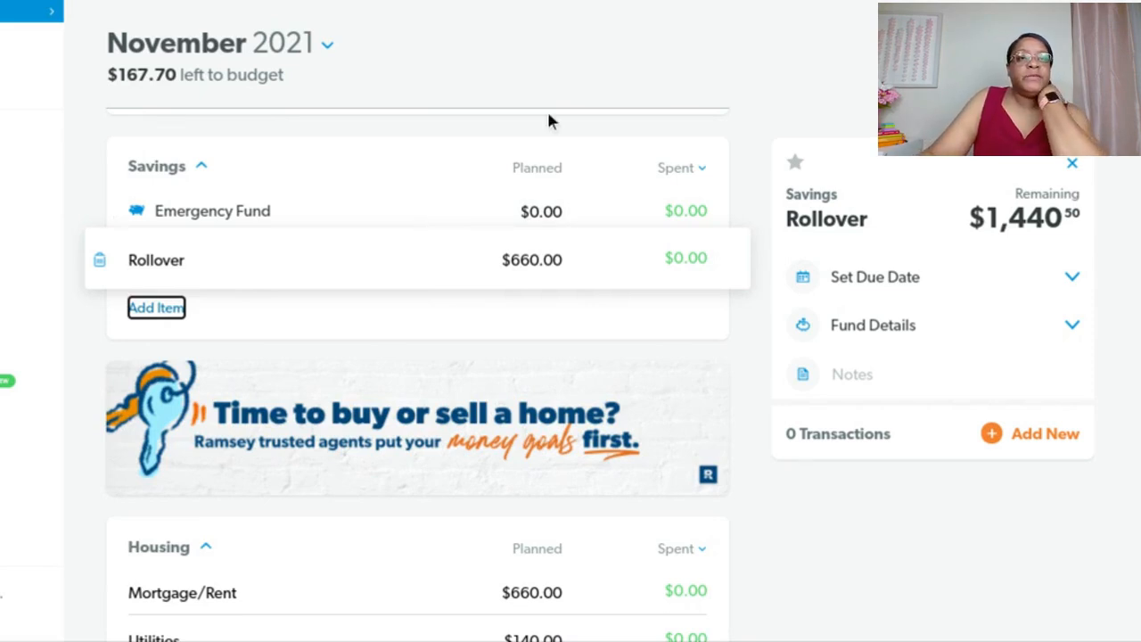
{"action": "scroll", "coordinate": [628, 345], "scroll_direction": "up", "scroll_amount": 1}
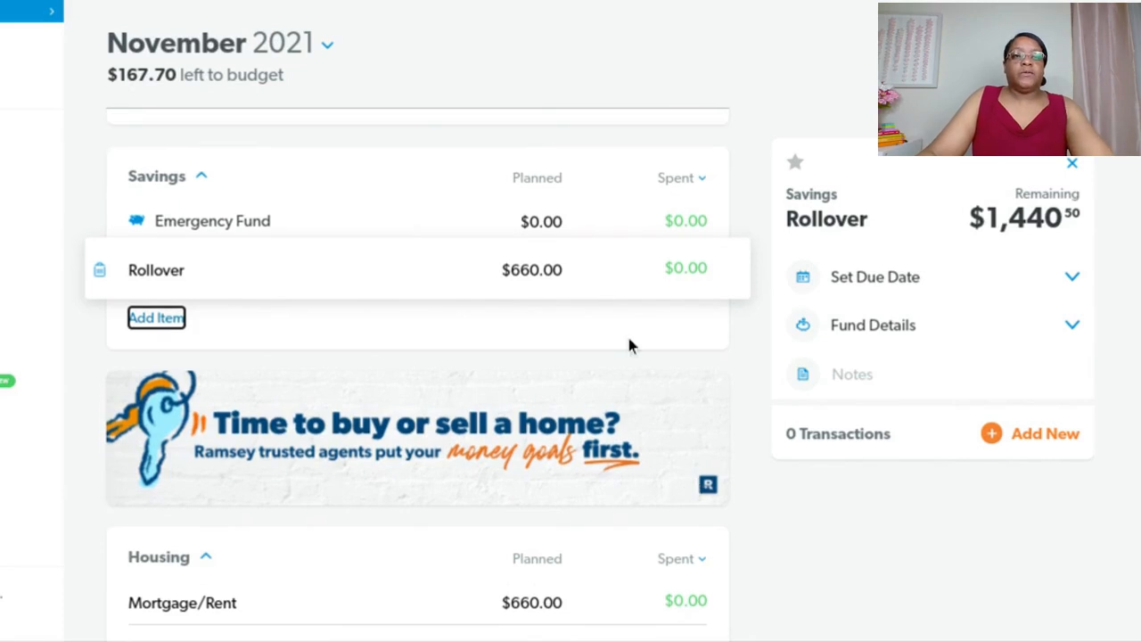
{"action": "scroll", "coordinate": [628, 346], "scroll_direction": "up", "scroll_amount": 2}
{"action": "scroll", "coordinate": [629, 346], "scroll_direction": "up", "scroll_amount": 1}
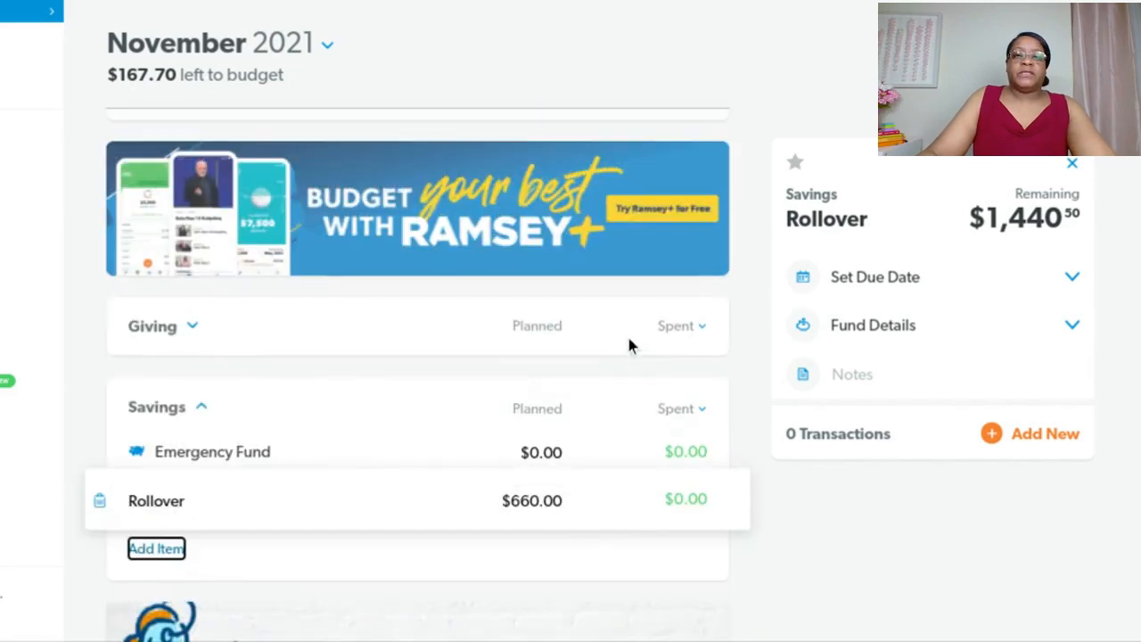
{"action": "scroll", "coordinate": [628, 346], "scroll_direction": "up", "scroll_amount": 2}
{"action": "scroll", "coordinate": [629, 343], "scroll_direction": "down", "scroll_amount": 6}
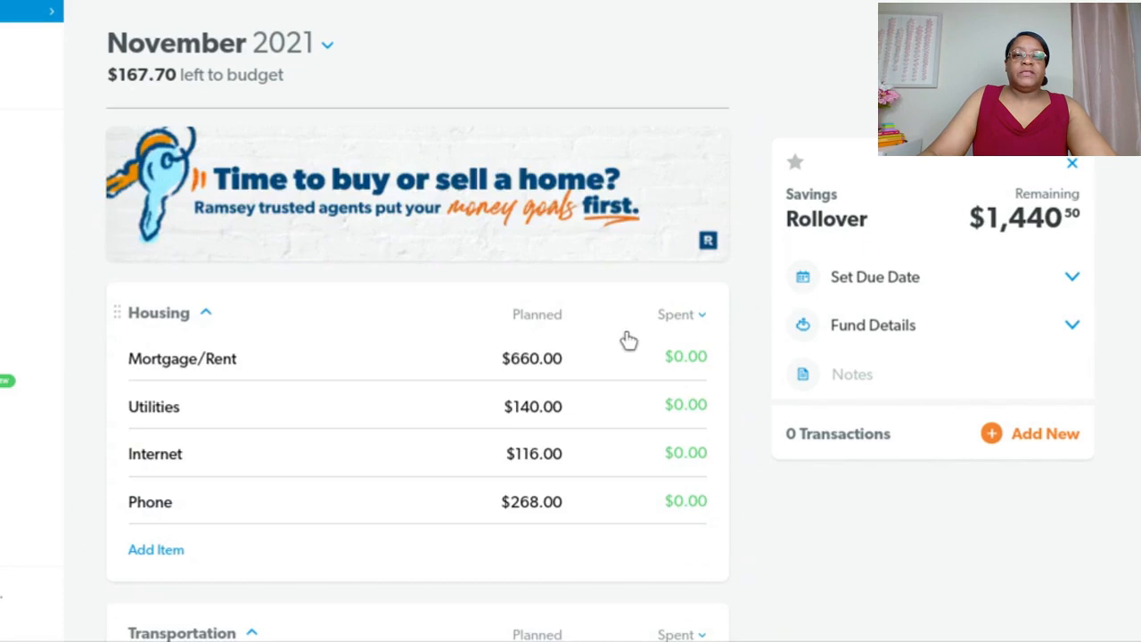
{"action": "scroll", "coordinate": [629, 344], "scroll_direction": "down", "scroll_amount": 2}
{"action": "scroll", "coordinate": [629, 343], "scroll_direction": "down", "scroll_amount": 2}
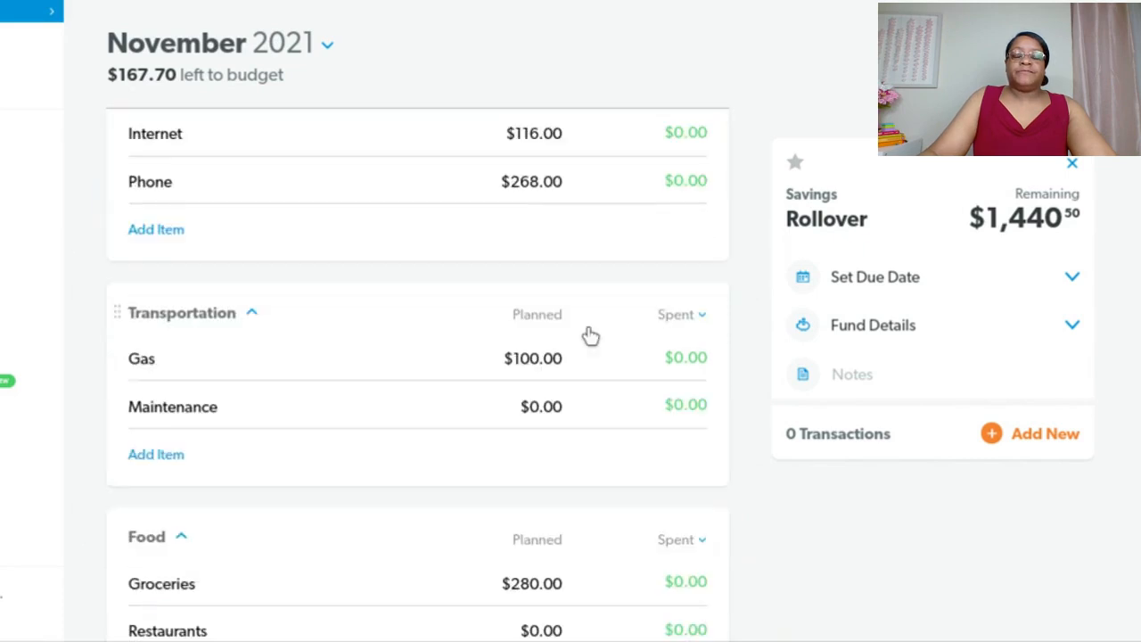
{"action": "scroll", "coordinate": [591, 336], "scroll_direction": "down", "scroll_amount": 3}
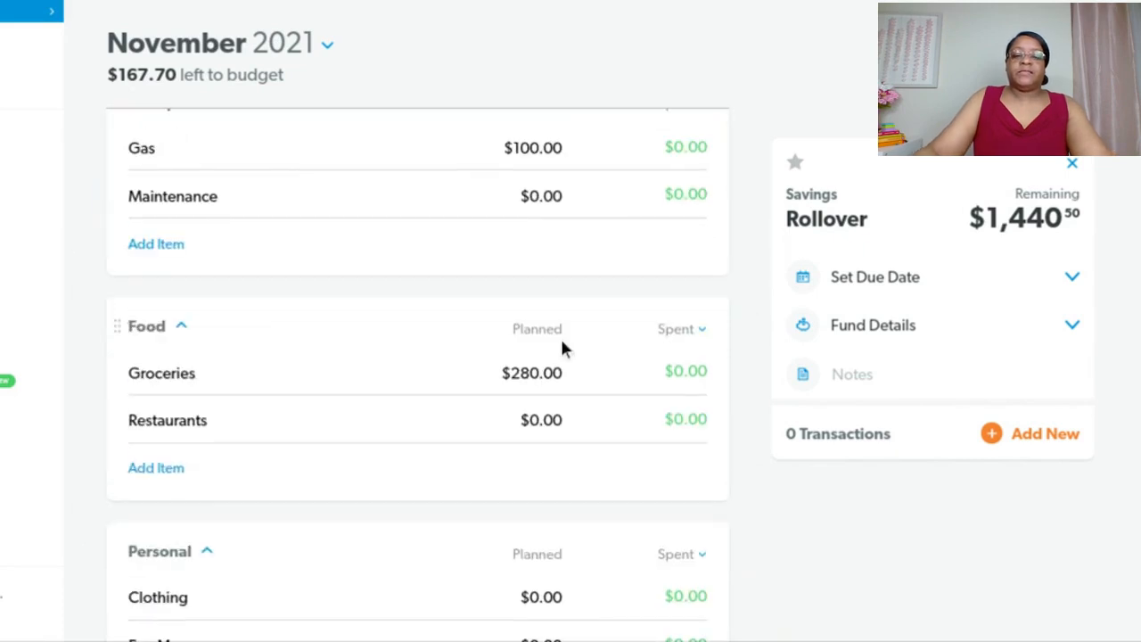
{"action": "left_click", "coordinate": [523, 373]}
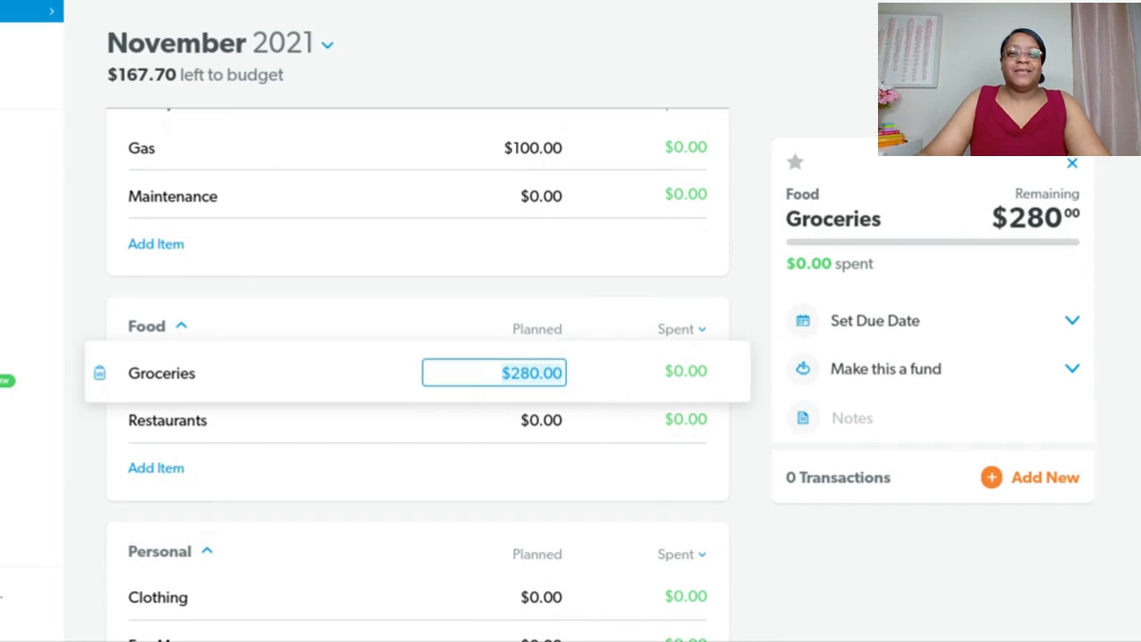
{"action": "type", "text": "300"}
{"action": "key", "text": "Tab"}
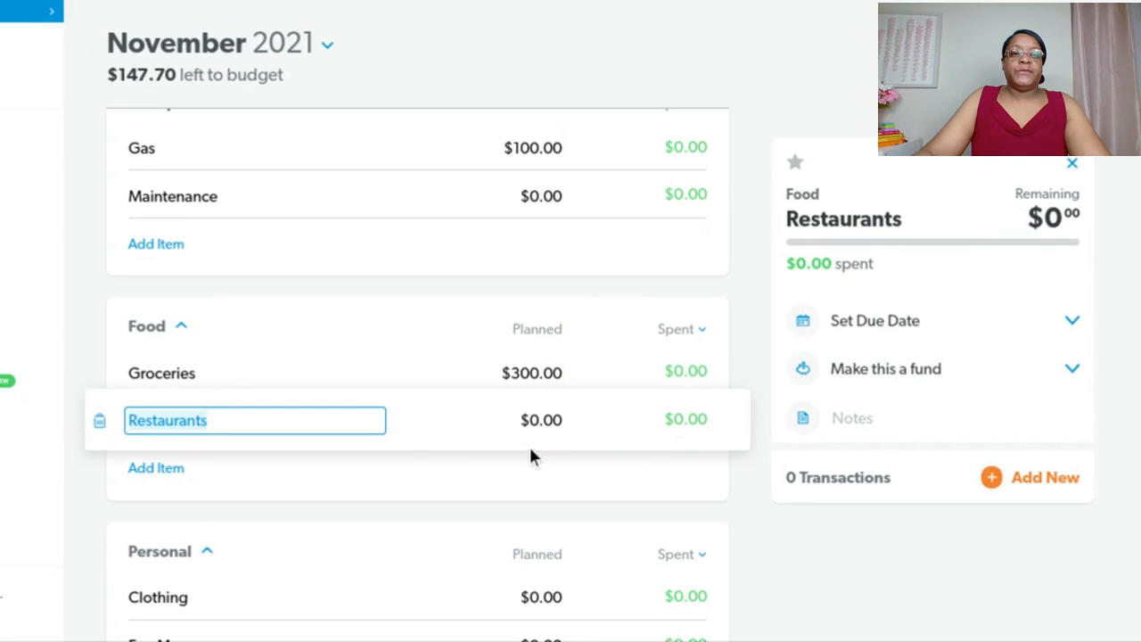
- Set the planned amount for Laundry in the Lifestyle group to $50
{"action": "scroll", "coordinate": [532, 457], "scroll_direction": "down", "scroll_amount": 1}
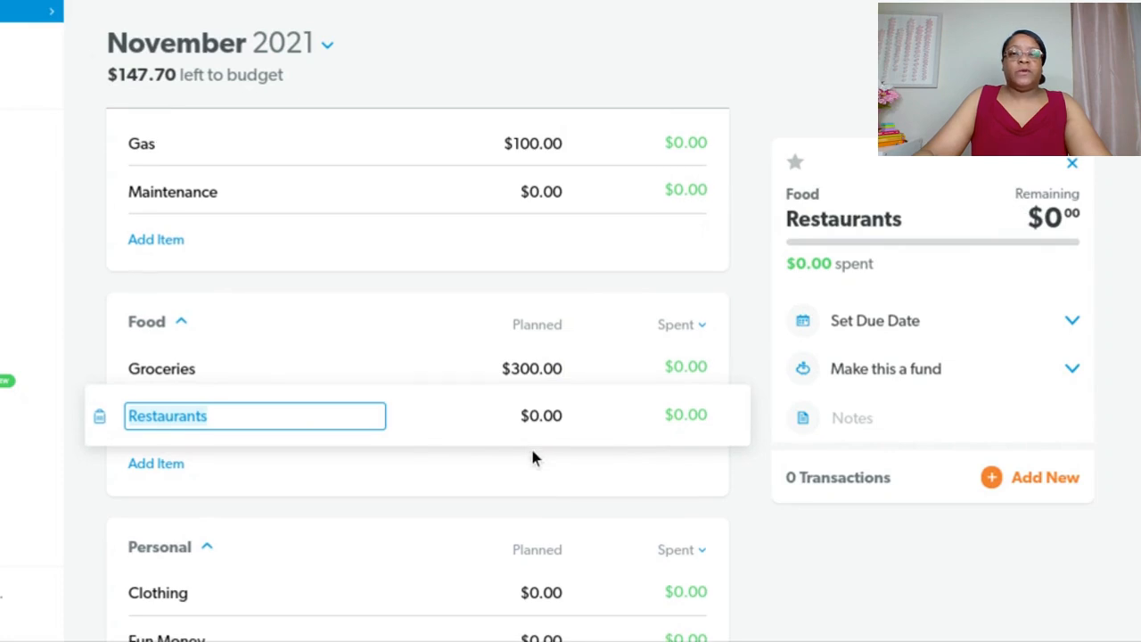
{"action": "scroll", "coordinate": [532, 457], "scroll_direction": "down", "scroll_amount": 2}
{"action": "scroll", "coordinate": [528, 441], "scroll_direction": "down", "scroll_amount": 3}
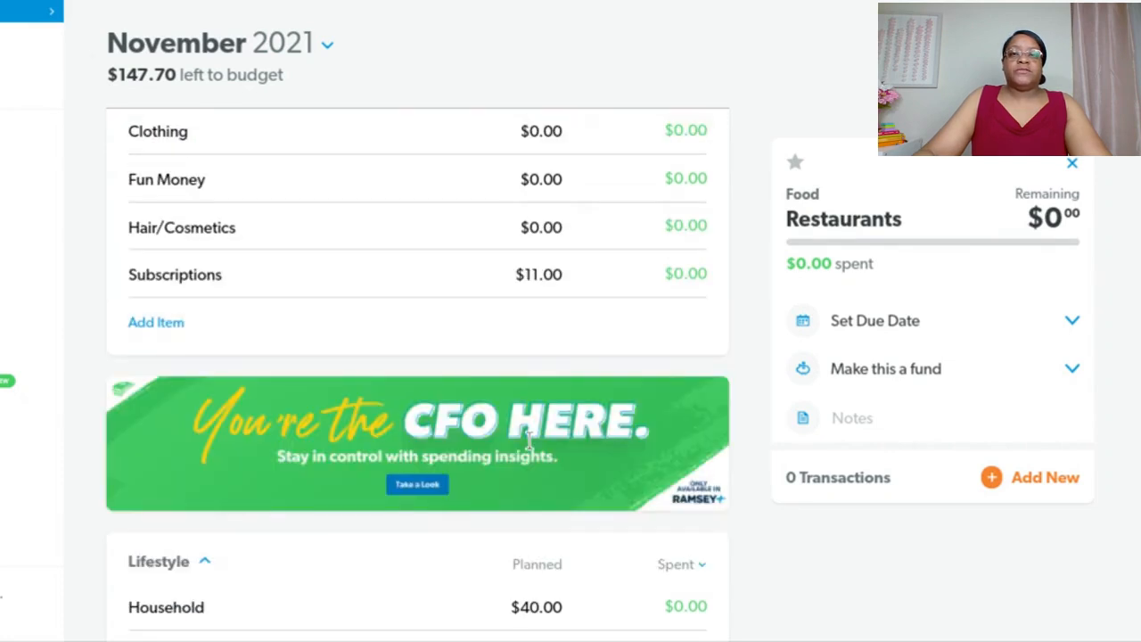
{"action": "scroll", "coordinate": [529, 444], "scroll_direction": "down", "scroll_amount": 3}
{"action": "scroll", "coordinate": [527, 428], "scroll_direction": "down", "scroll_amount": 1}
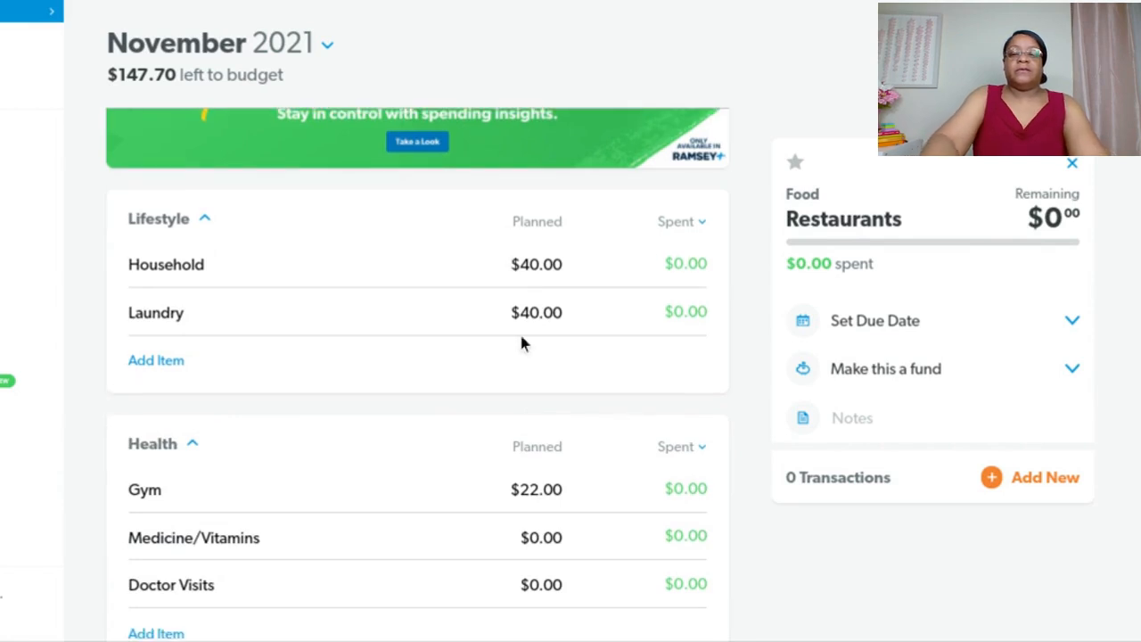
{"action": "left_click", "coordinate": [539, 314]}
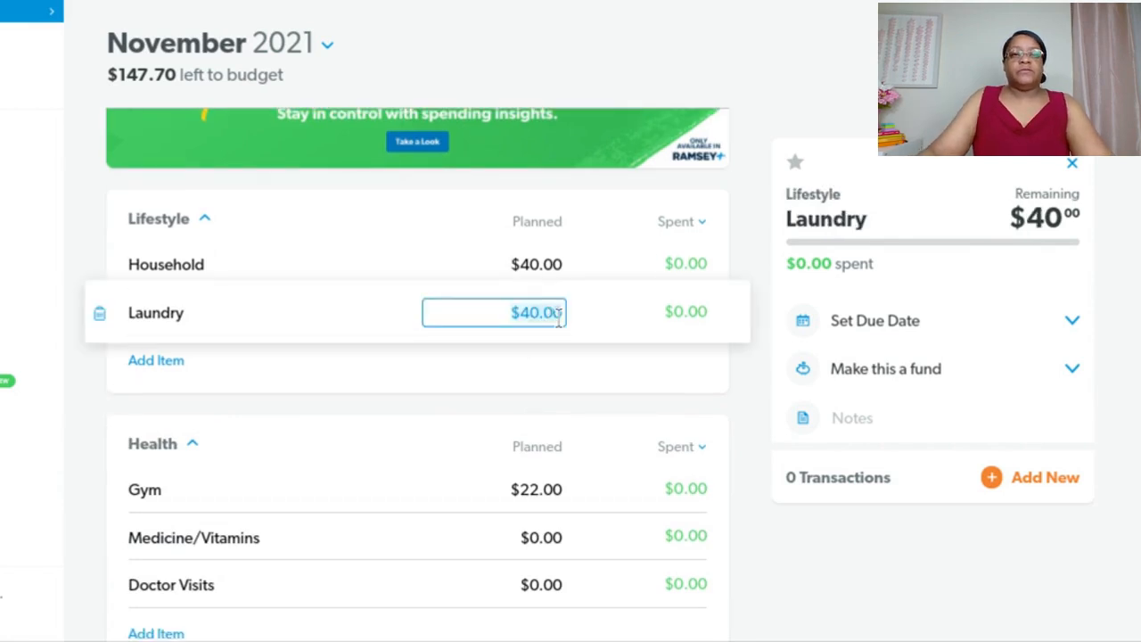
{"action": "type", "text": "50"}
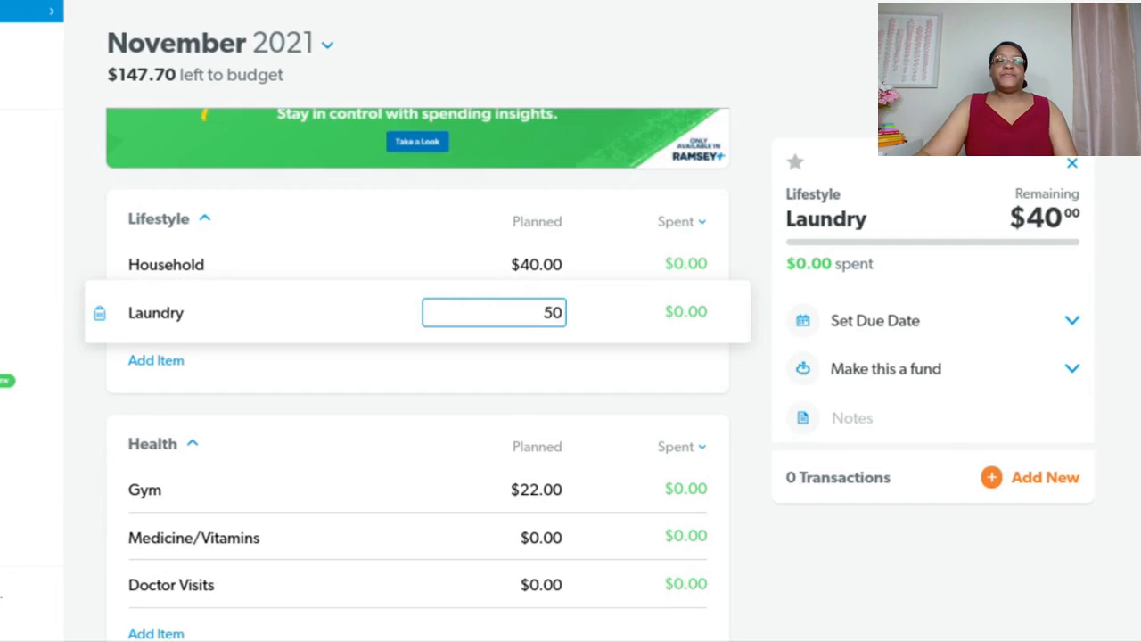
{"action": "key", "text": "Tab"}
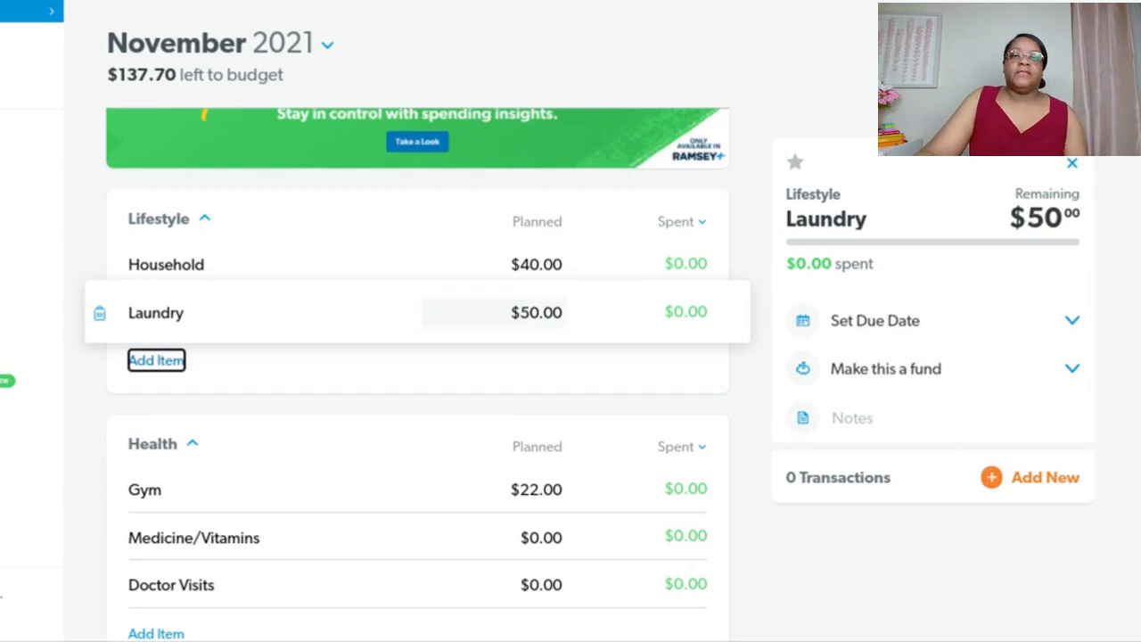
- Review the planned amounts in the Personal, Food, Transportation and Housing groups for where to assign the money still left to budget
{"action": "scroll", "coordinate": [541, 321], "scroll_direction": "up", "scroll_amount": 4}
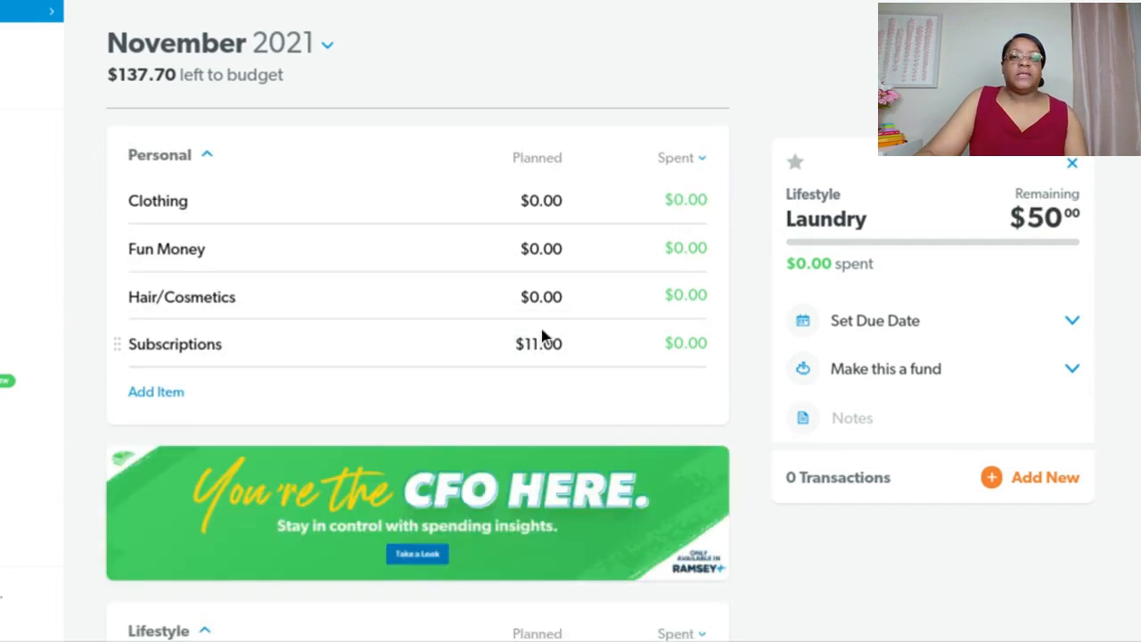
{"action": "scroll", "coordinate": [541, 335], "scroll_direction": "up", "scroll_amount": 8}
{"action": "scroll", "coordinate": [538, 342], "scroll_direction": "down", "scroll_amount": 1}
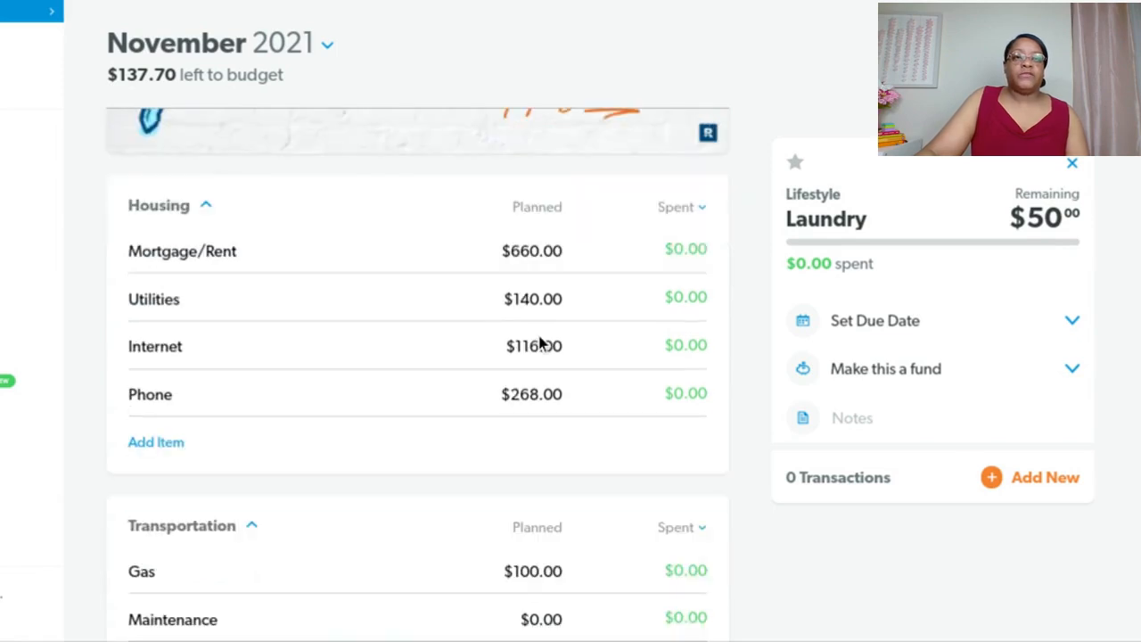
{"action": "scroll", "coordinate": [539, 343], "scroll_direction": "down", "scroll_amount": 3}
{"action": "scroll", "coordinate": [541, 332], "scroll_direction": "down", "scroll_amount": 2}
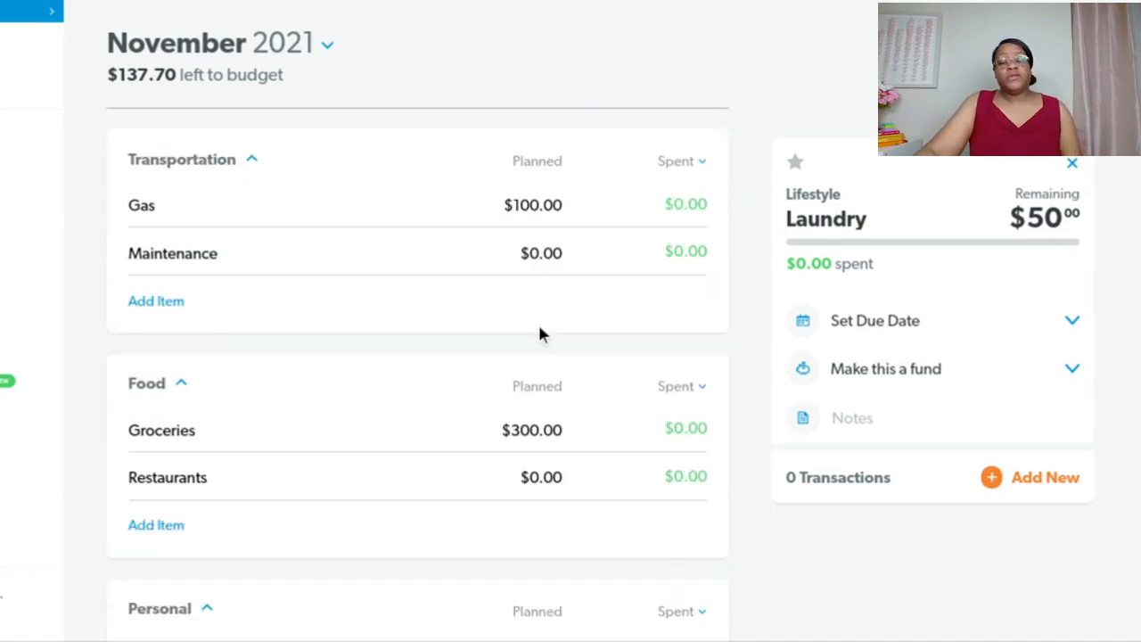
{"action": "scroll", "coordinate": [539, 333], "scroll_direction": "up", "scroll_amount": 4}
{"action": "scroll", "coordinate": [535, 323], "scroll_direction": "up", "scroll_amount": 1}
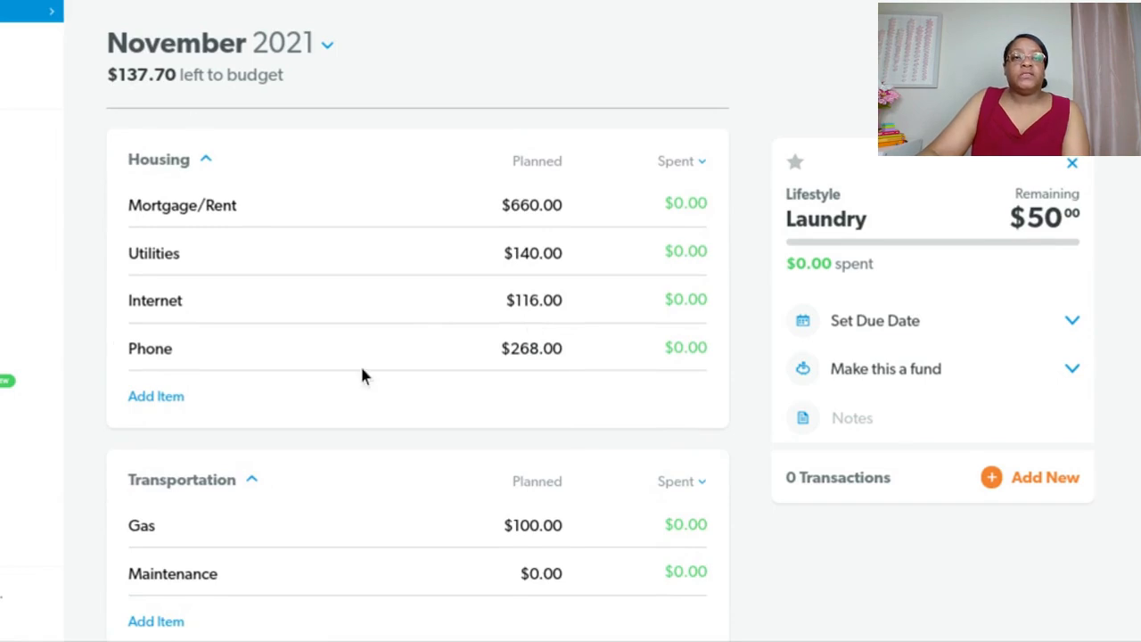
{"action": "scroll", "coordinate": [367, 375], "scroll_direction": "down", "scroll_amount": 1}
{"action": "scroll", "coordinate": [367, 374], "scroll_direction": "up", "scroll_amount": 3}
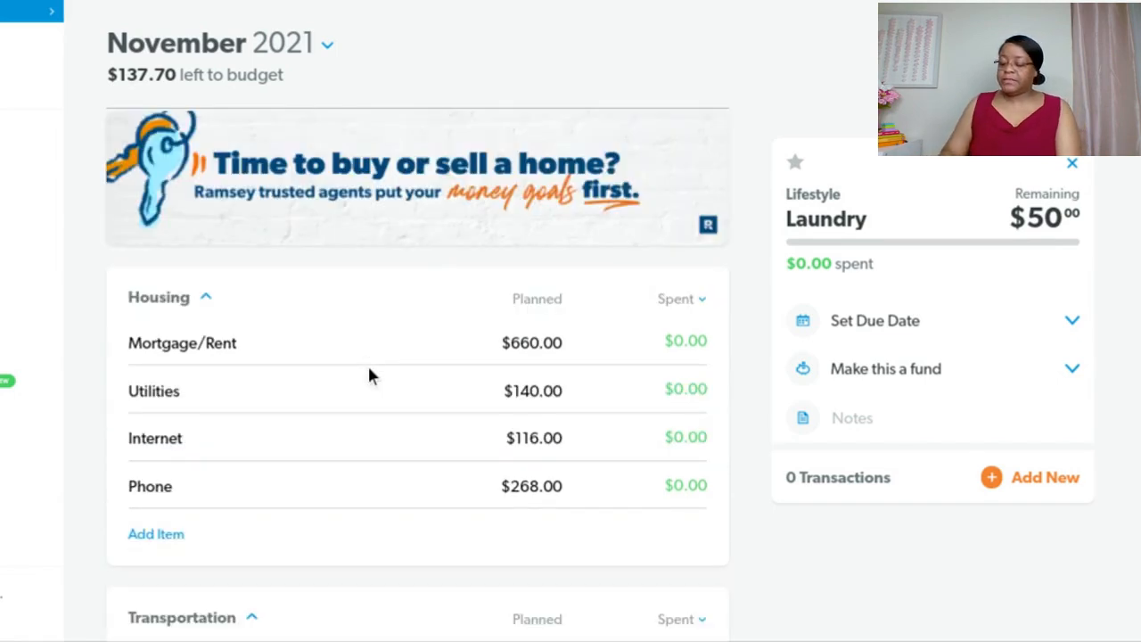
- Set the Rollover fund's planned amount in the Savings group to $797.70 and close the fund's details
{"action": "scroll", "coordinate": [370, 374], "scroll_direction": "up", "scroll_amount": 5}
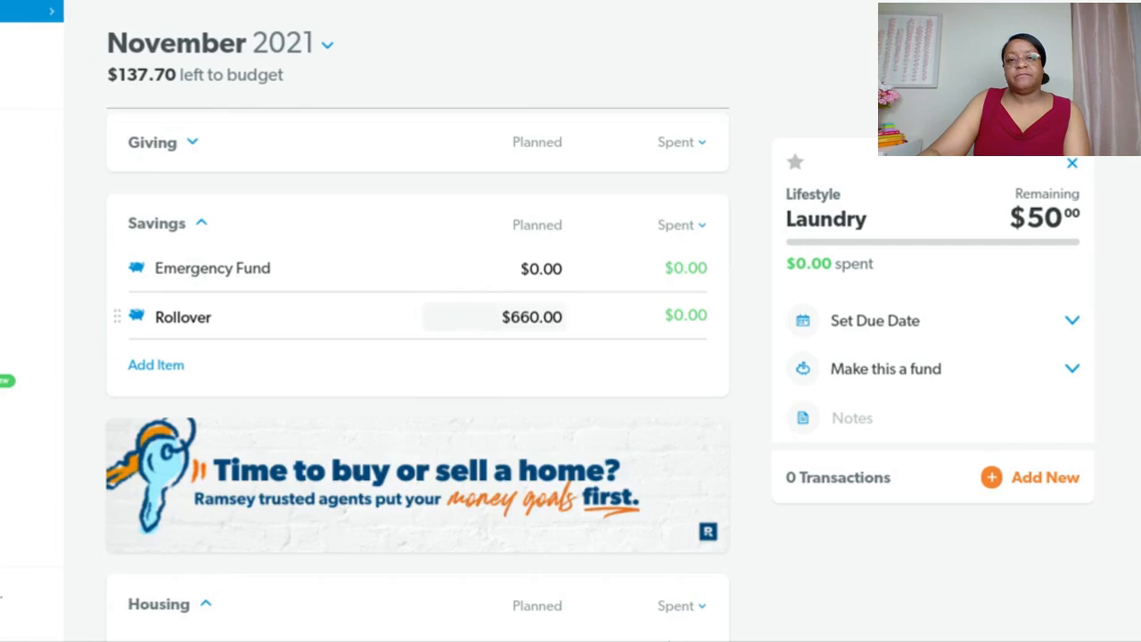
{"action": "left_click", "coordinate": [521, 325]}
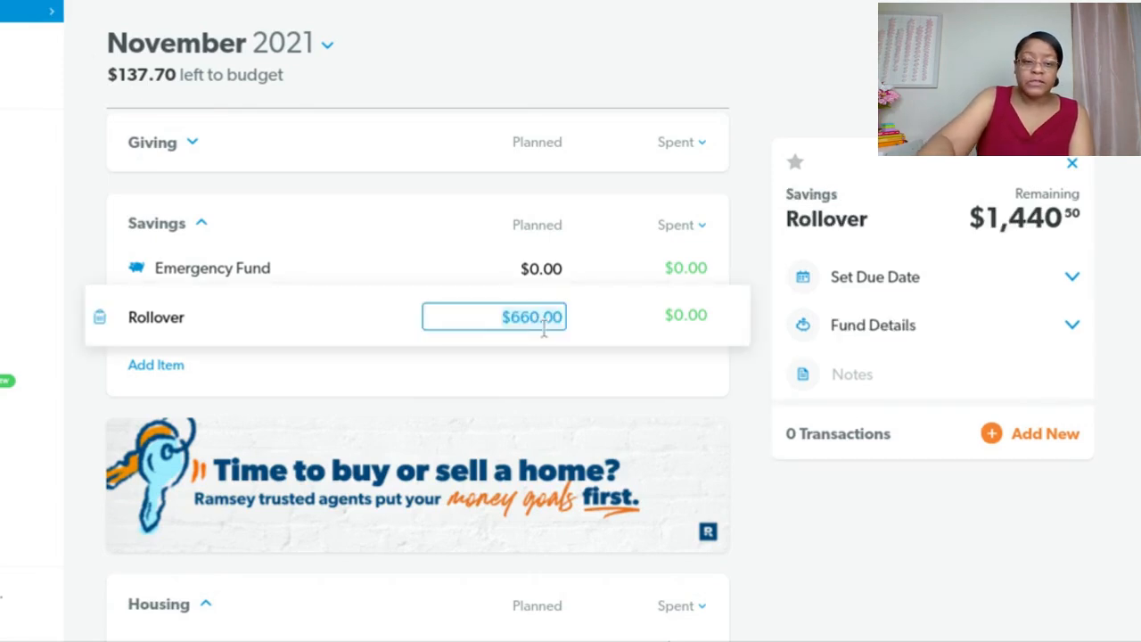
{"action": "type", "text": "797.7"}
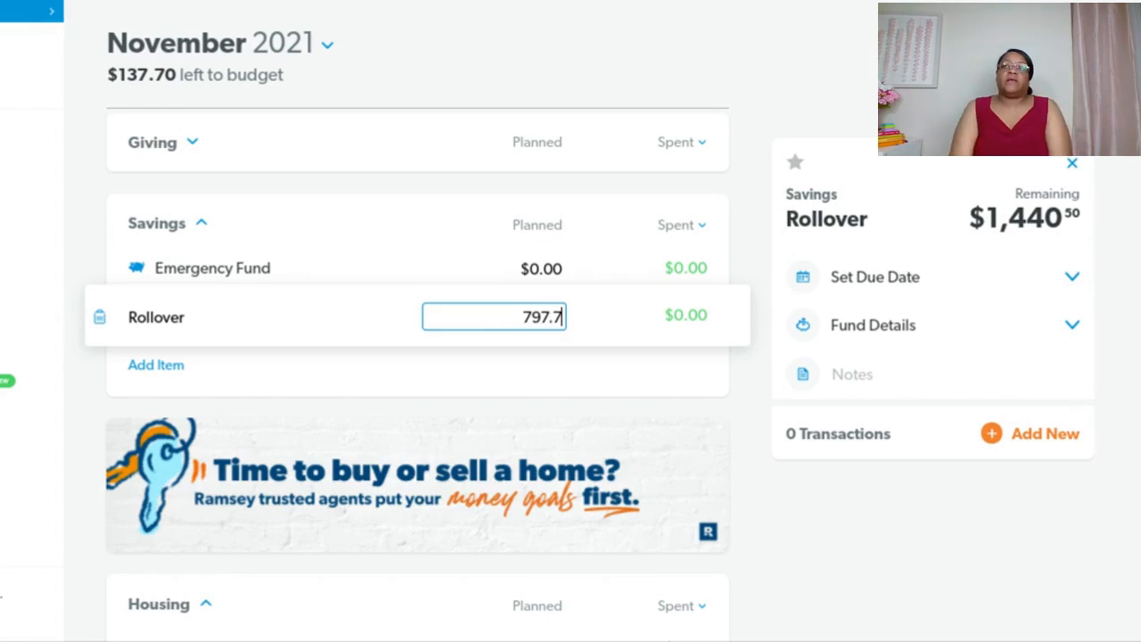
{"action": "key", "text": "Tab"}
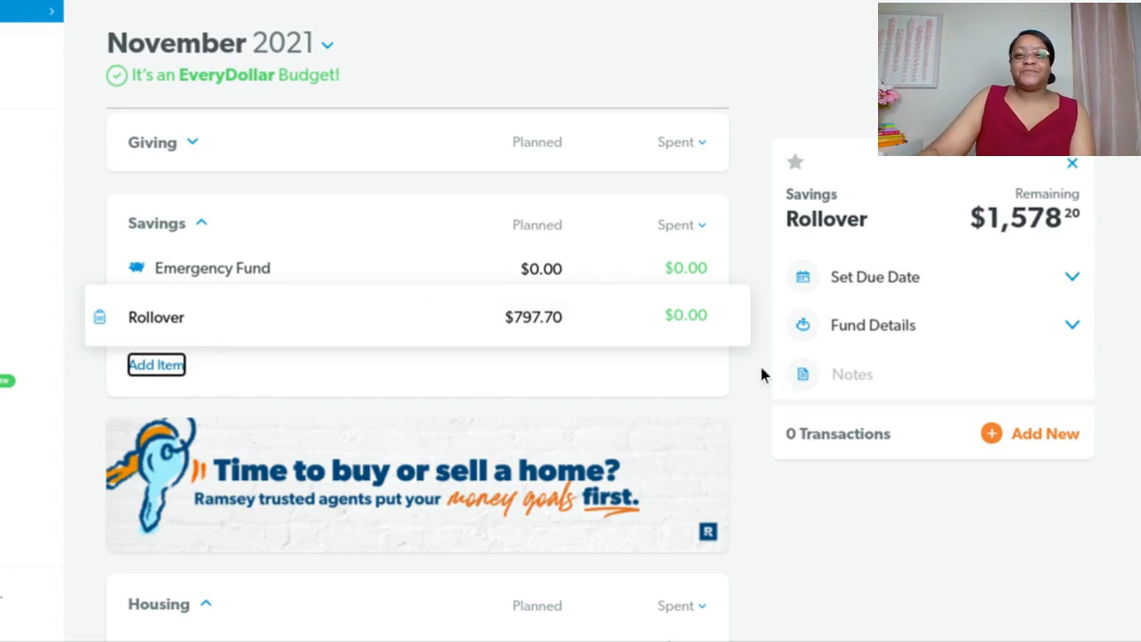
{"action": "left_click", "coordinate": [1074, 164]}
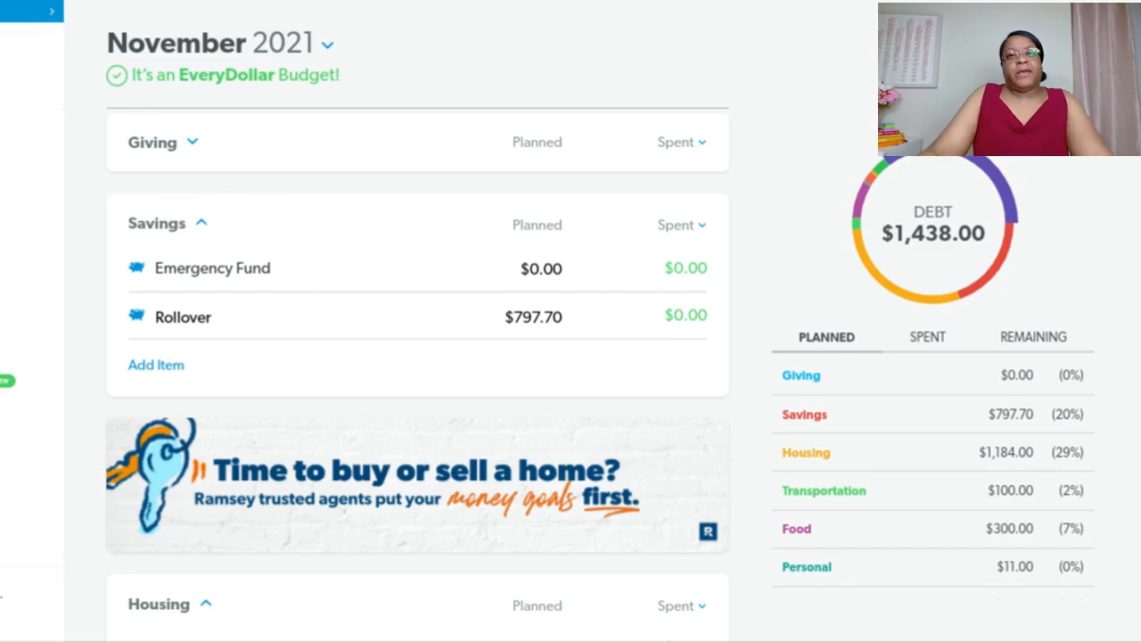
- Review the November income items and the planned totals and percentages of each budget group in the summary, from Giving to Debt
{"action": "scroll", "coordinate": [596, 233], "scroll_direction": "up", "scroll_amount": 5}
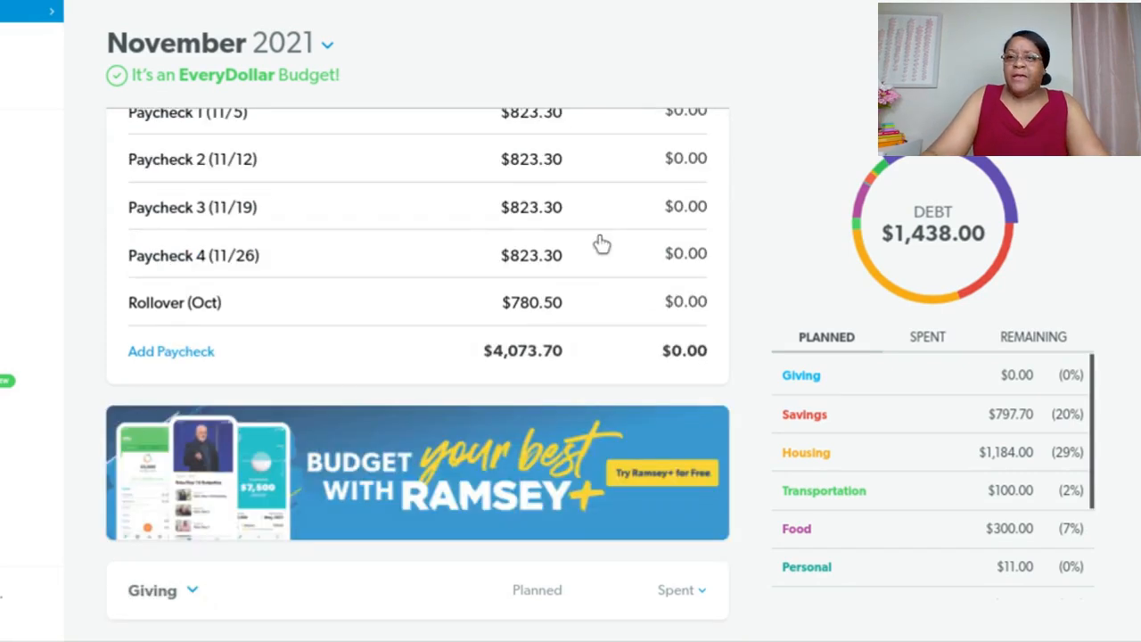
{"action": "scroll", "coordinate": [599, 243], "scroll_direction": "up", "scroll_amount": 1}
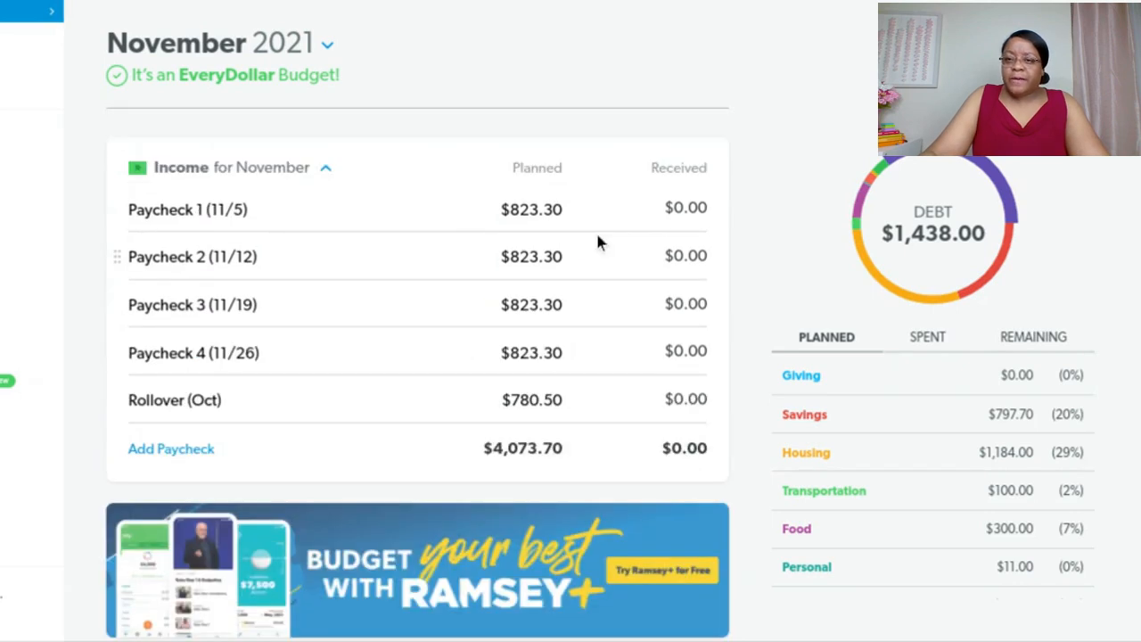
{"action": "mouse_move", "coordinate": [1005, 270]}
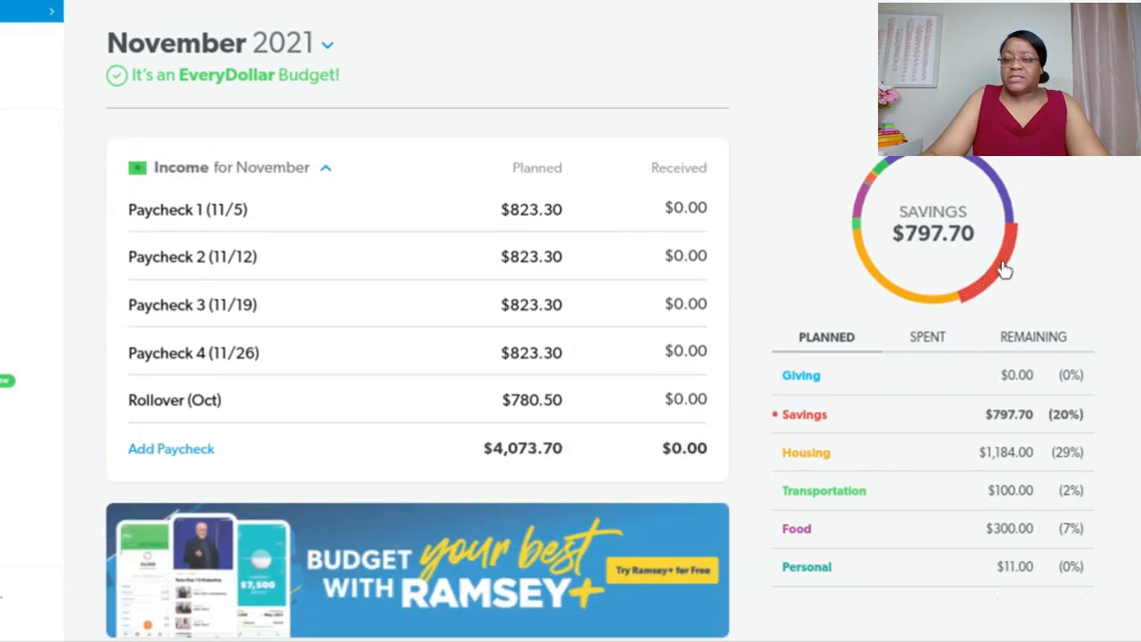
{"action": "scroll", "coordinate": [1013, 485], "scroll_direction": "down", "scroll_amount": 1}
{"action": "scroll", "coordinate": [1013, 485], "scroll_direction": "down", "scroll_amount": 3}
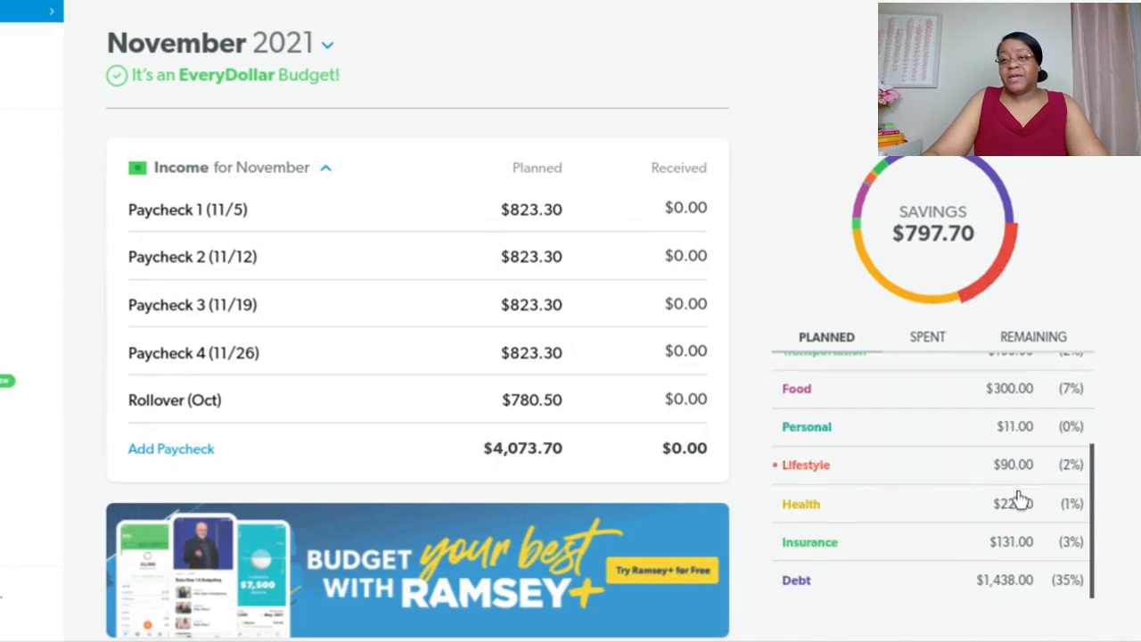
{"action": "scroll", "coordinate": [1047, 594], "scroll_direction": "up", "scroll_amount": 1}
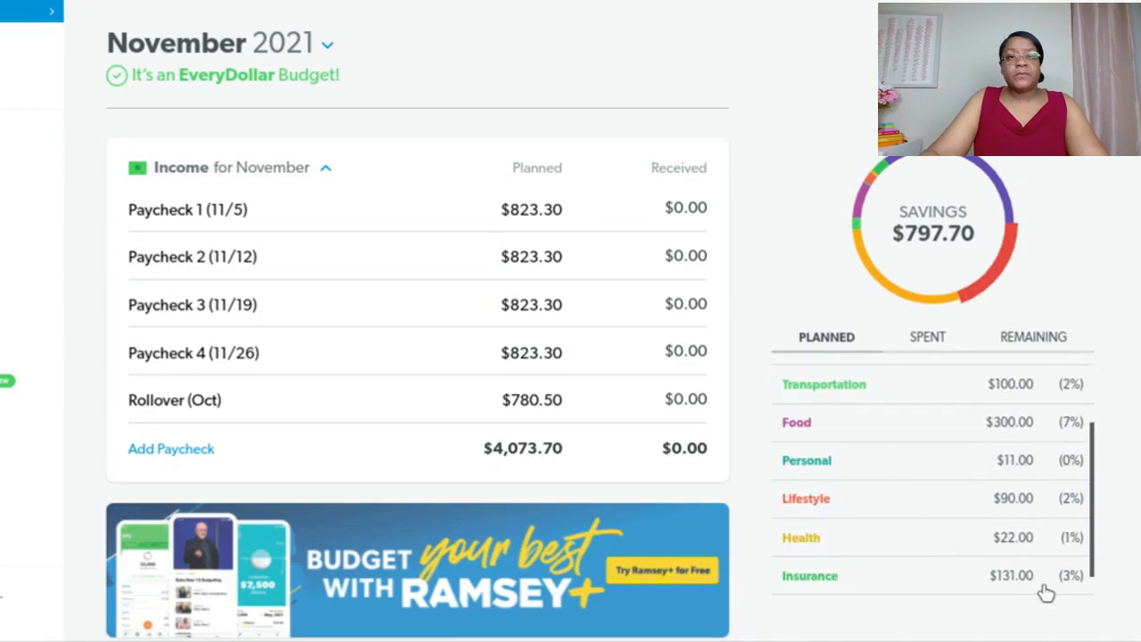
{"action": "scroll", "coordinate": [1044, 591], "scroll_direction": "up", "scroll_amount": 3}
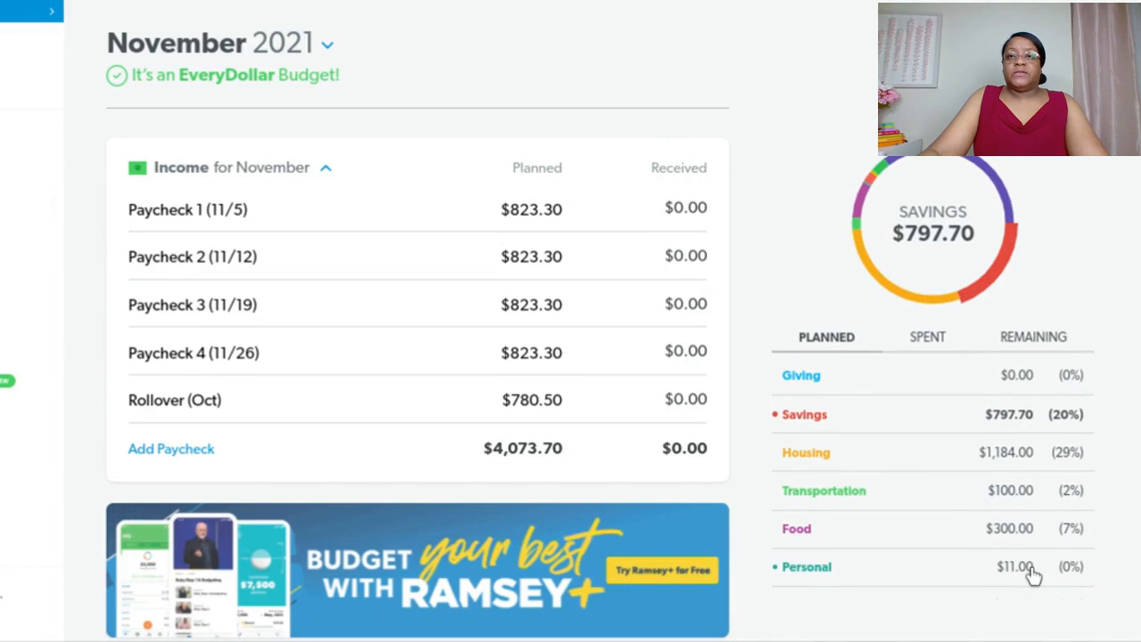
- Switch to the October 2021 budget, dismiss the older-budget notice and examine its planned group totals and percentages down to Debt
{"action": "left_click", "coordinate": [312, 49]}
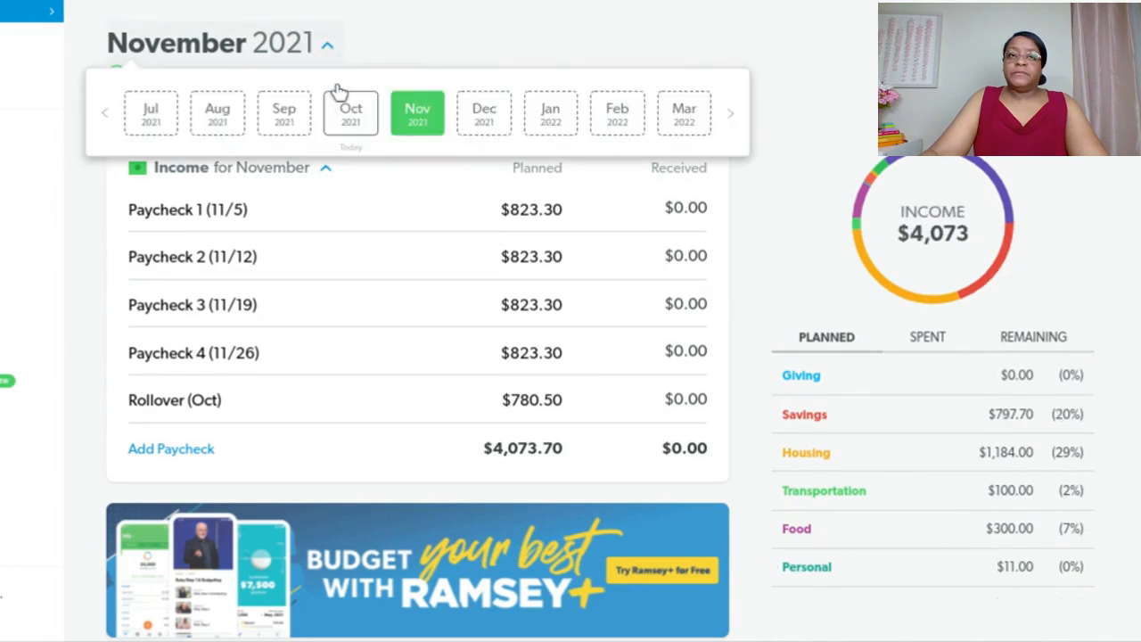
{"action": "left_click", "coordinate": [354, 116]}
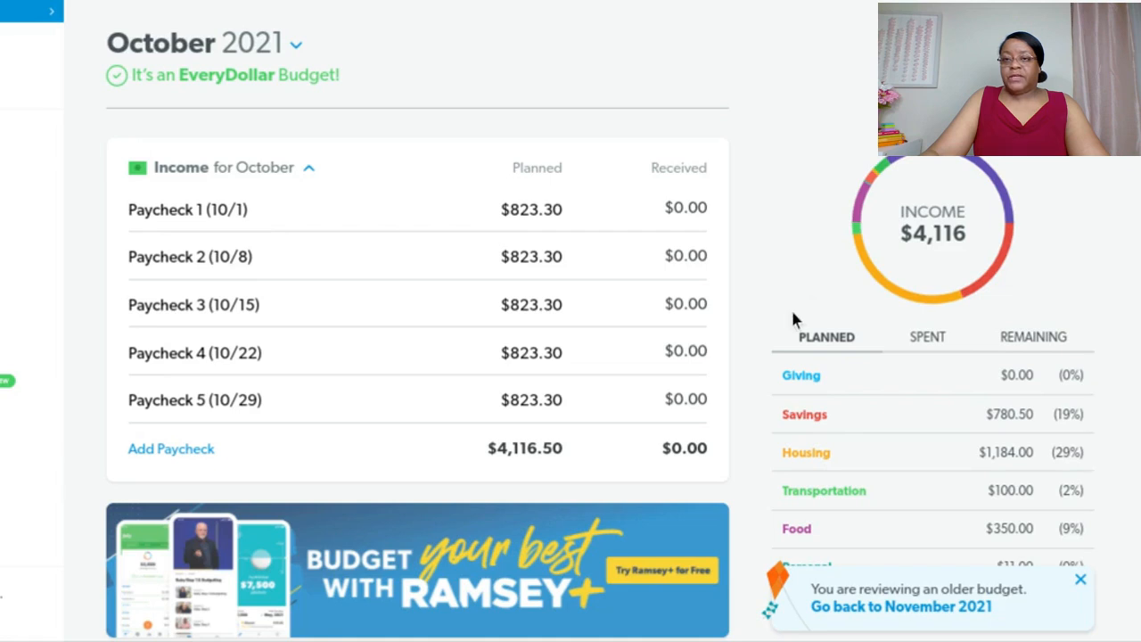
{"action": "scroll", "coordinate": [1025, 428], "scroll_direction": "down", "scroll_amount": 1}
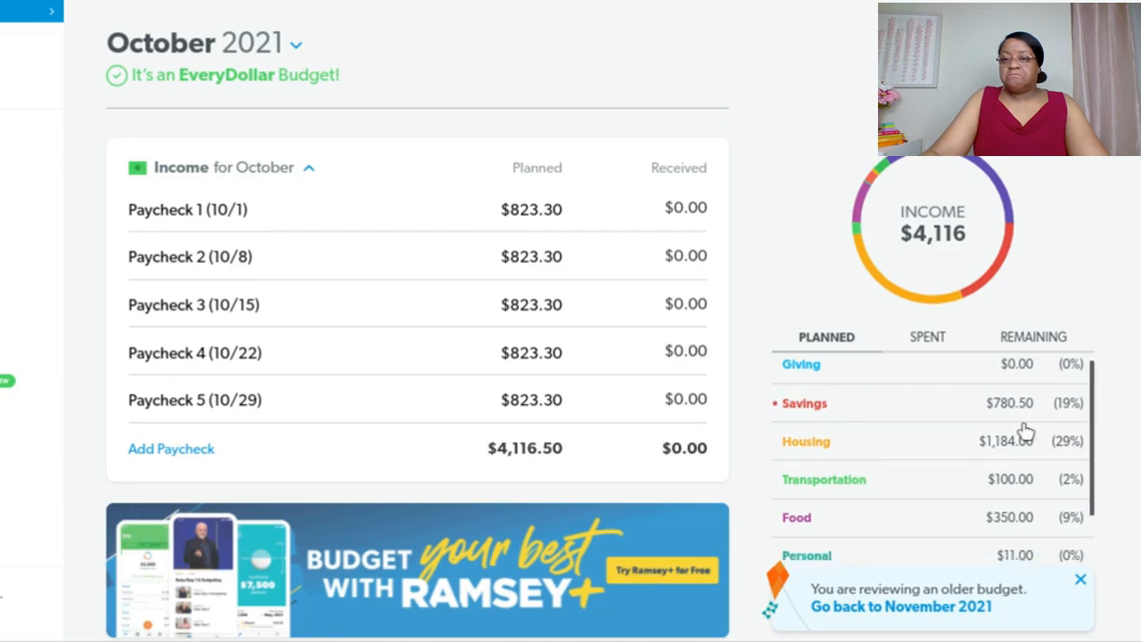
{"action": "scroll", "coordinate": [1025, 431], "scroll_direction": "down", "scroll_amount": 1}
{"action": "scroll", "coordinate": [1025, 431], "scroll_direction": "down", "scroll_amount": 2}
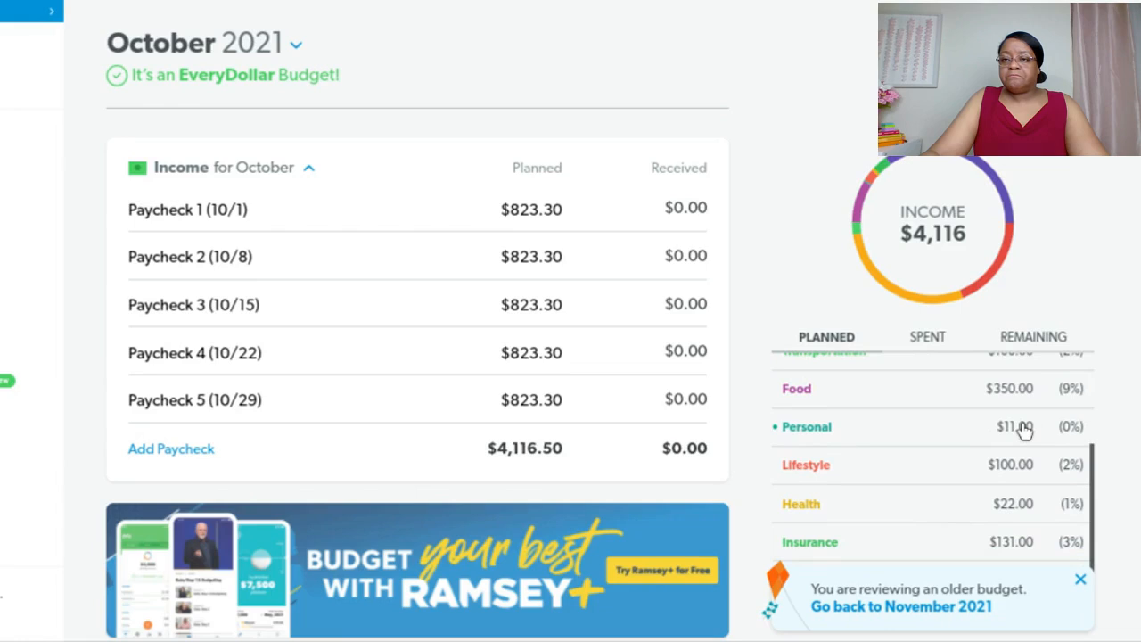
{"action": "scroll", "coordinate": [1023, 541], "scroll_direction": "down", "scroll_amount": 3}
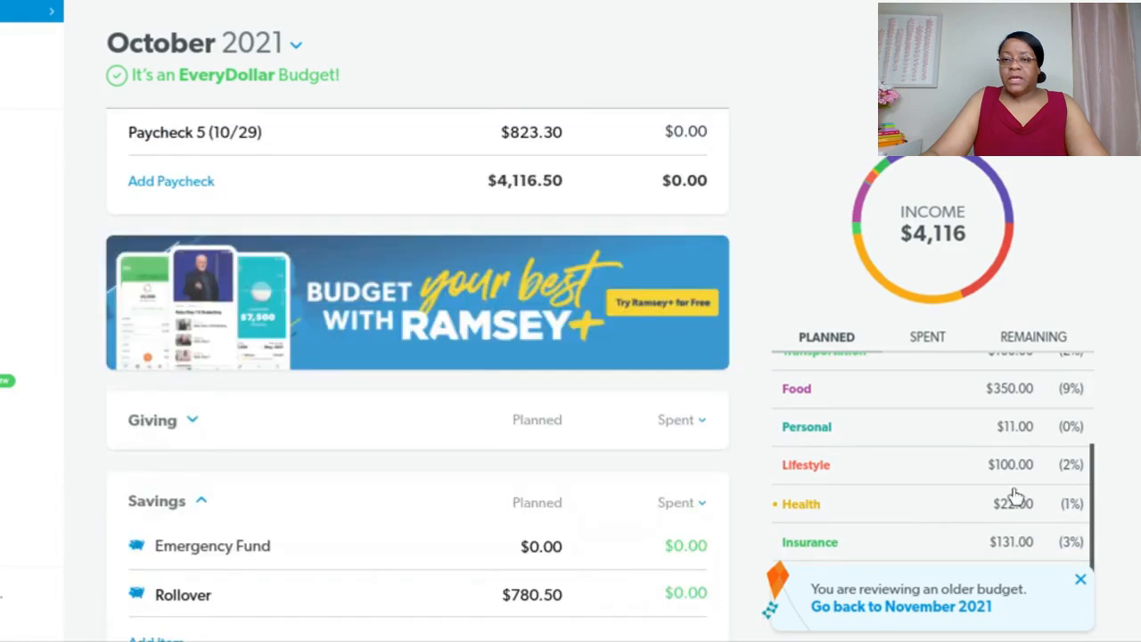
{"action": "scroll", "coordinate": [1016, 497], "scroll_direction": "up", "scroll_amount": 2}
{"action": "left_click", "coordinate": [1077, 582]}
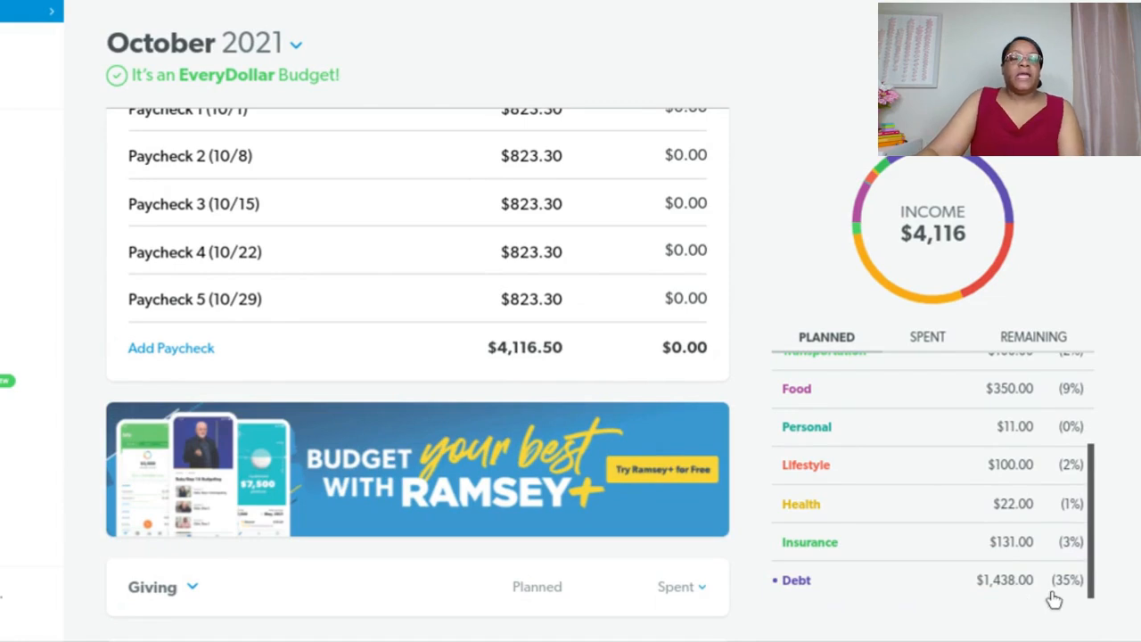
- Review October's paychecks and the planned amounts in its Savings group for comparison with November
{"action": "scroll", "coordinate": [465, 174], "scroll_direction": "up", "scroll_amount": 1}
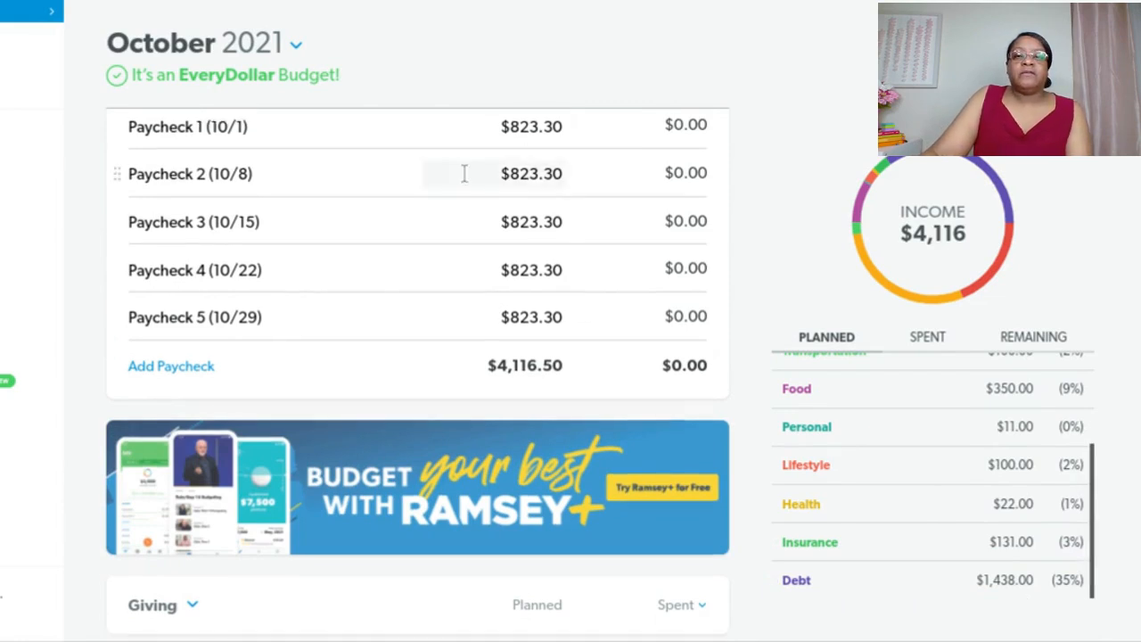
{"action": "scroll", "coordinate": [463, 178], "scroll_direction": "up", "scroll_amount": 1}
{"action": "scroll", "coordinate": [461, 181], "scroll_direction": "down", "scroll_amount": 2}
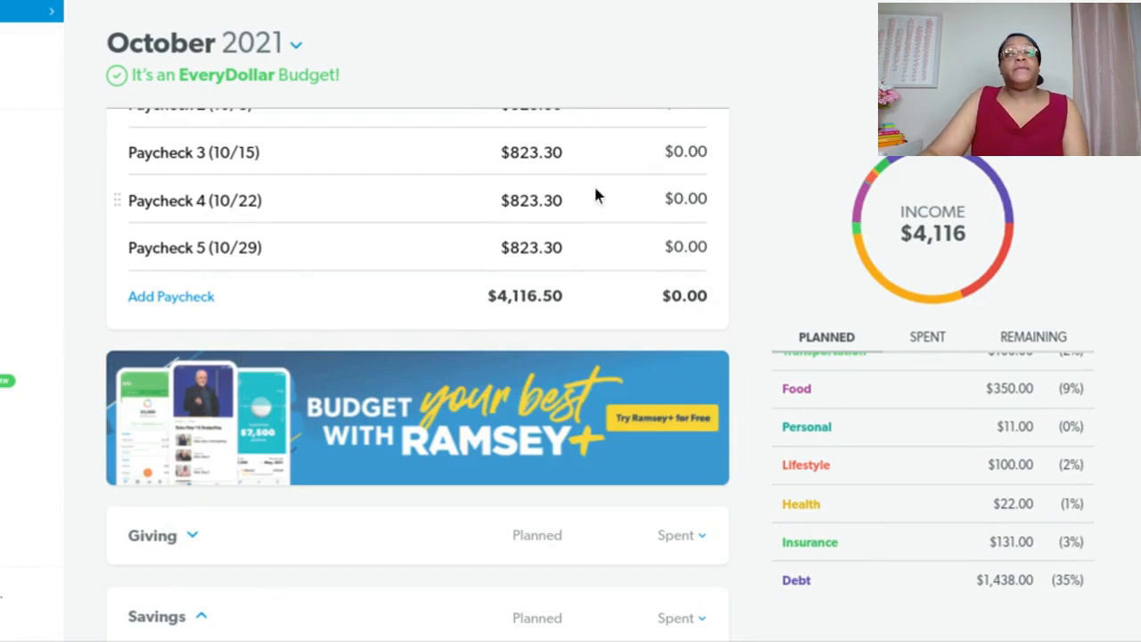
{"action": "scroll", "coordinate": [596, 196], "scroll_direction": "down", "scroll_amount": 1}
{"action": "scroll", "coordinate": [593, 198], "scroll_direction": "up", "scroll_amount": 3}
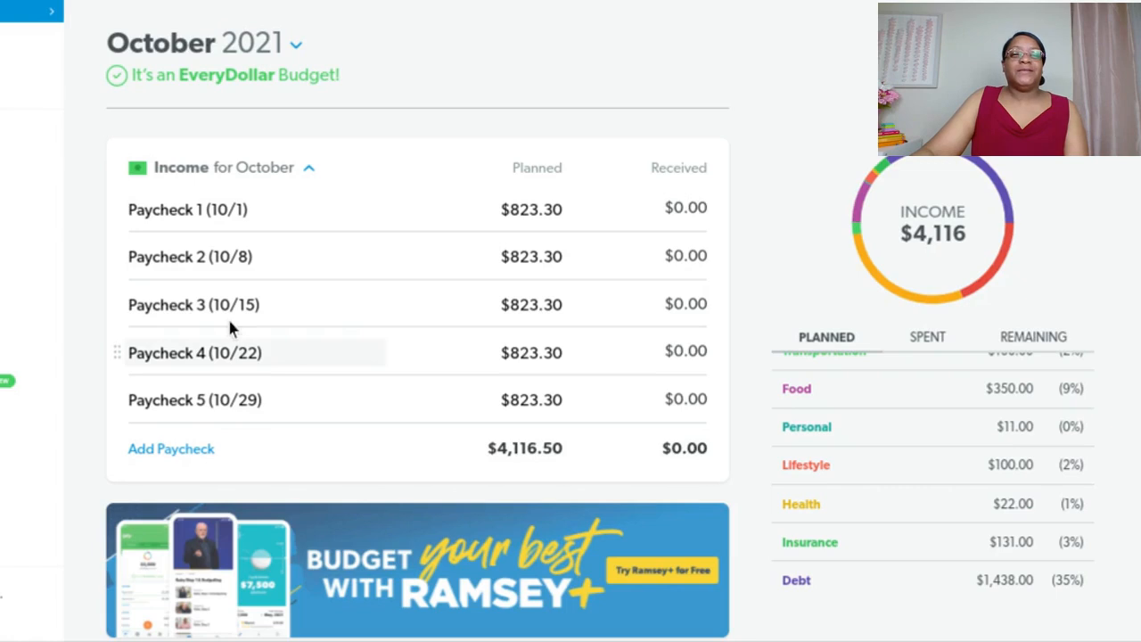
{"action": "scroll", "coordinate": [419, 254], "scroll_direction": "down", "scroll_amount": 3}
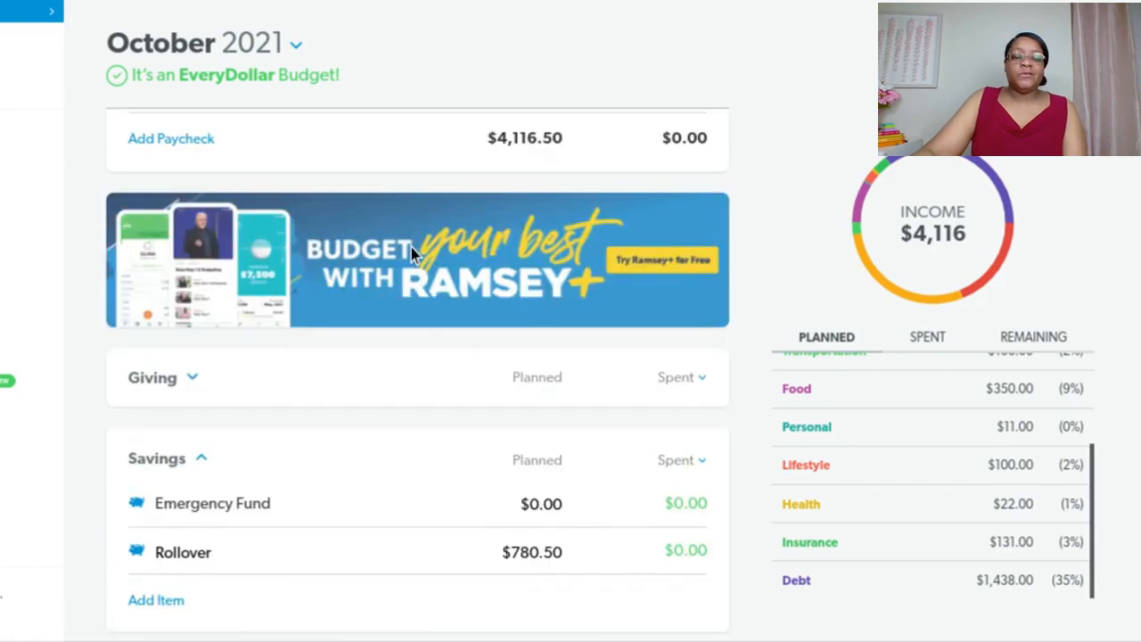
{"action": "scroll", "coordinate": [411, 247], "scroll_direction": "down", "scroll_amount": 5}
{"action": "scroll", "coordinate": [413, 255], "scroll_direction": "down", "scroll_amount": 2}
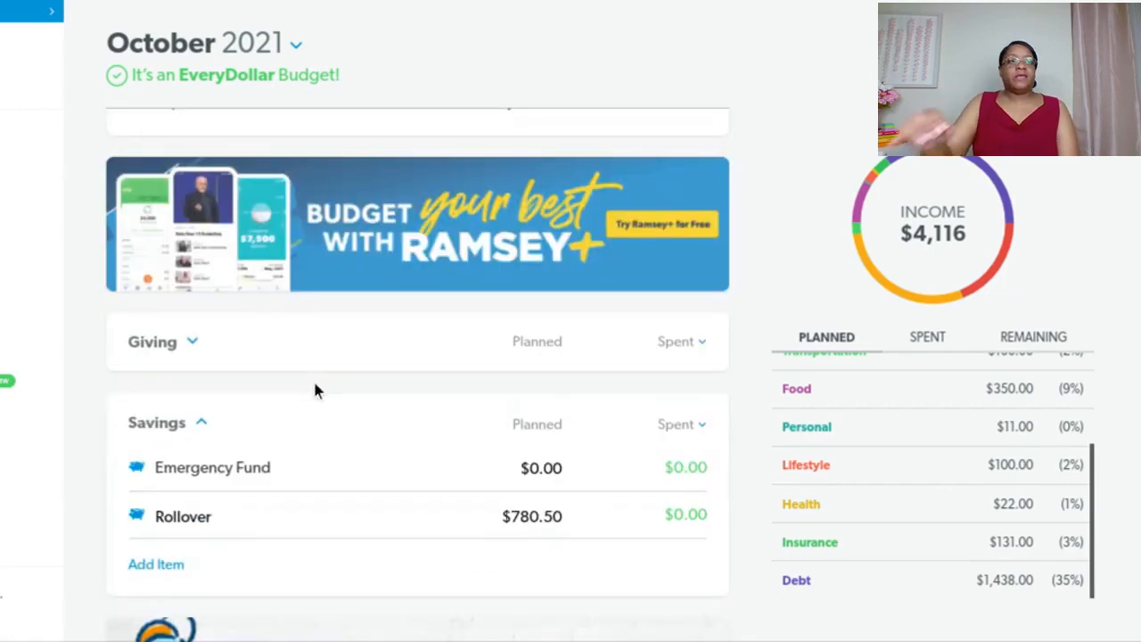
{"action": "scroll", "coordinate": [313, 384], "scroll_direction": "up", "scroll_amount": 4}
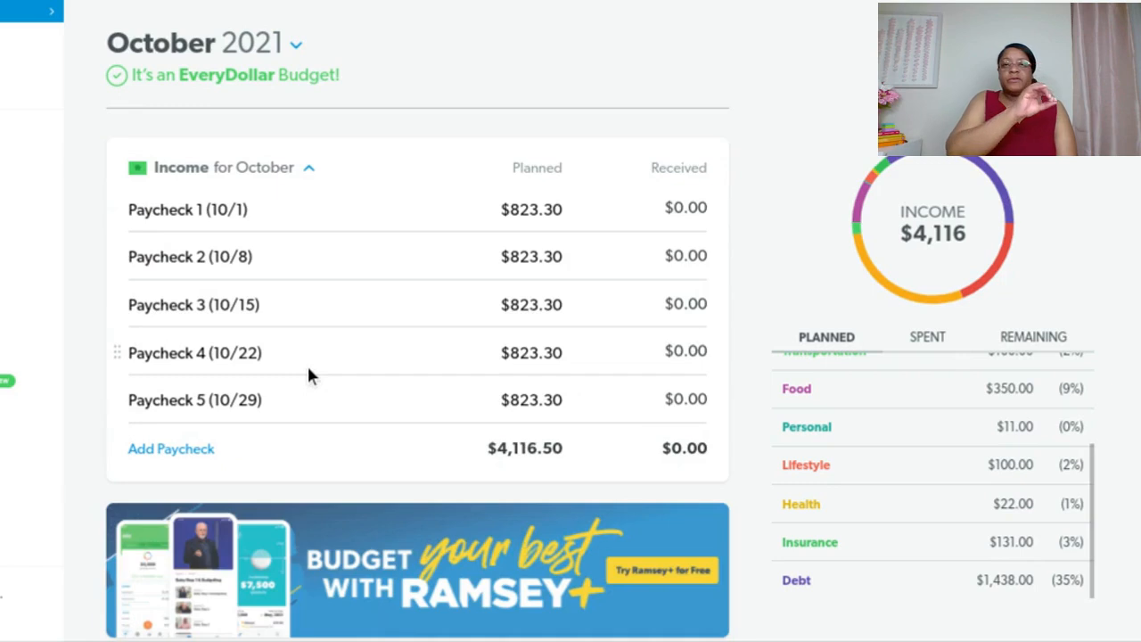